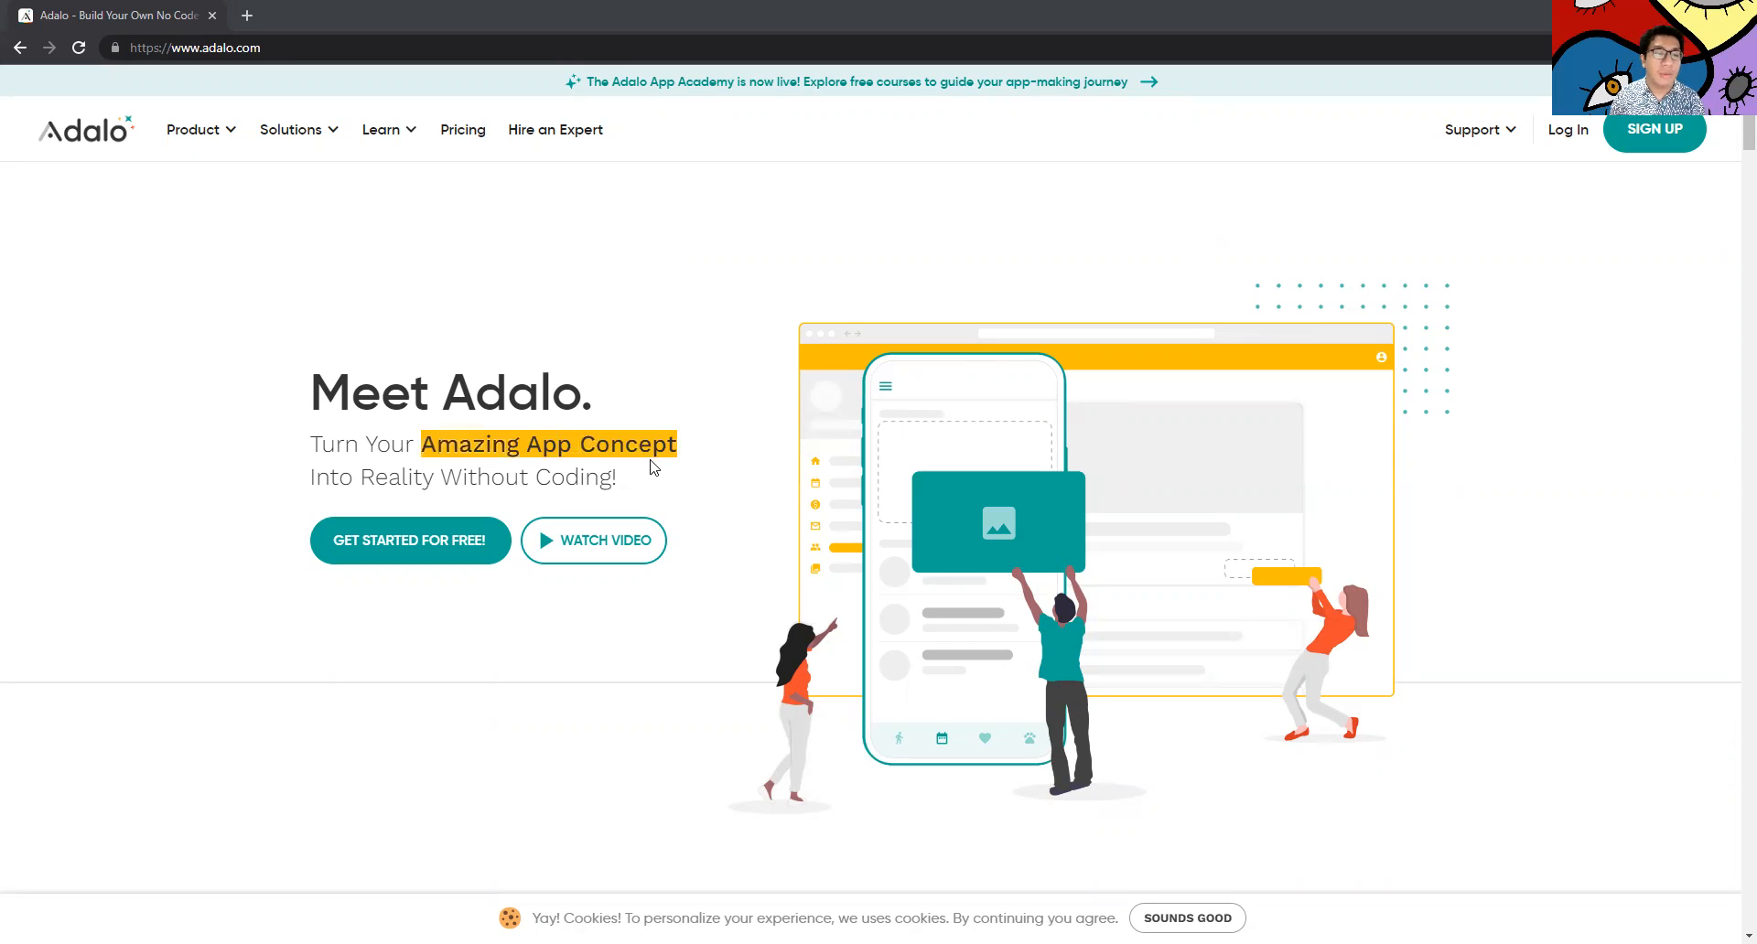
Highlight the 'Without Coding!' tagline, then open the Adalo login at app.adalo.com in a new tab
left_click_drag(443, 474, 629, 494)
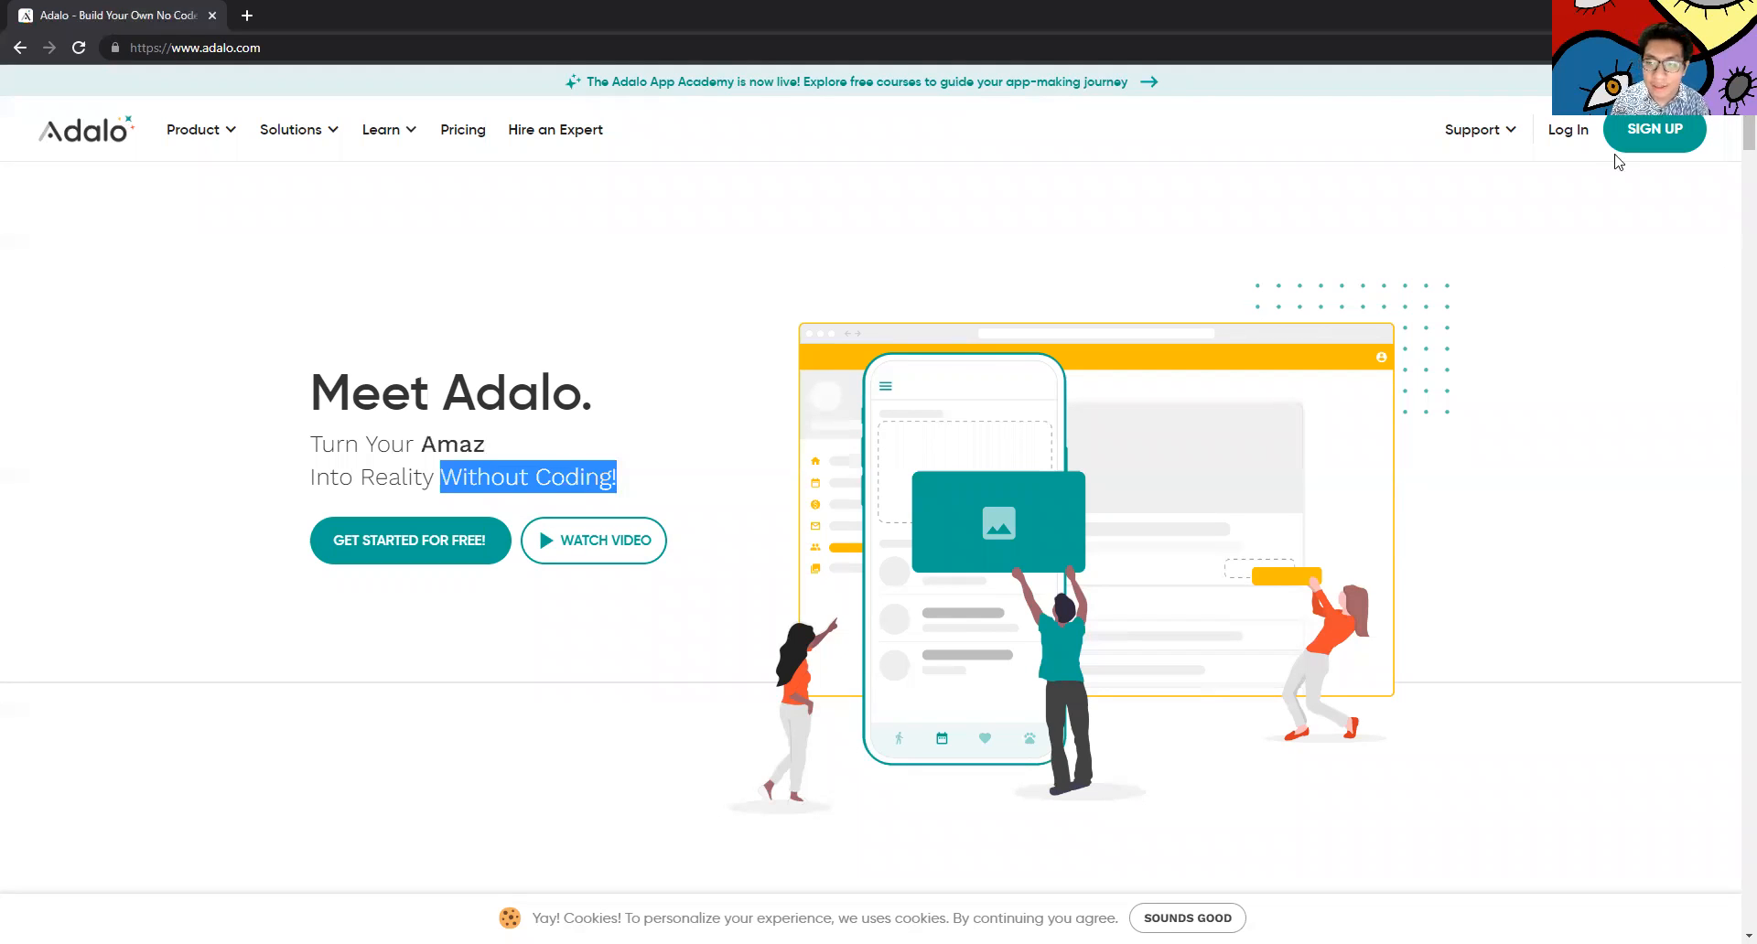
left_click(1572, 139)
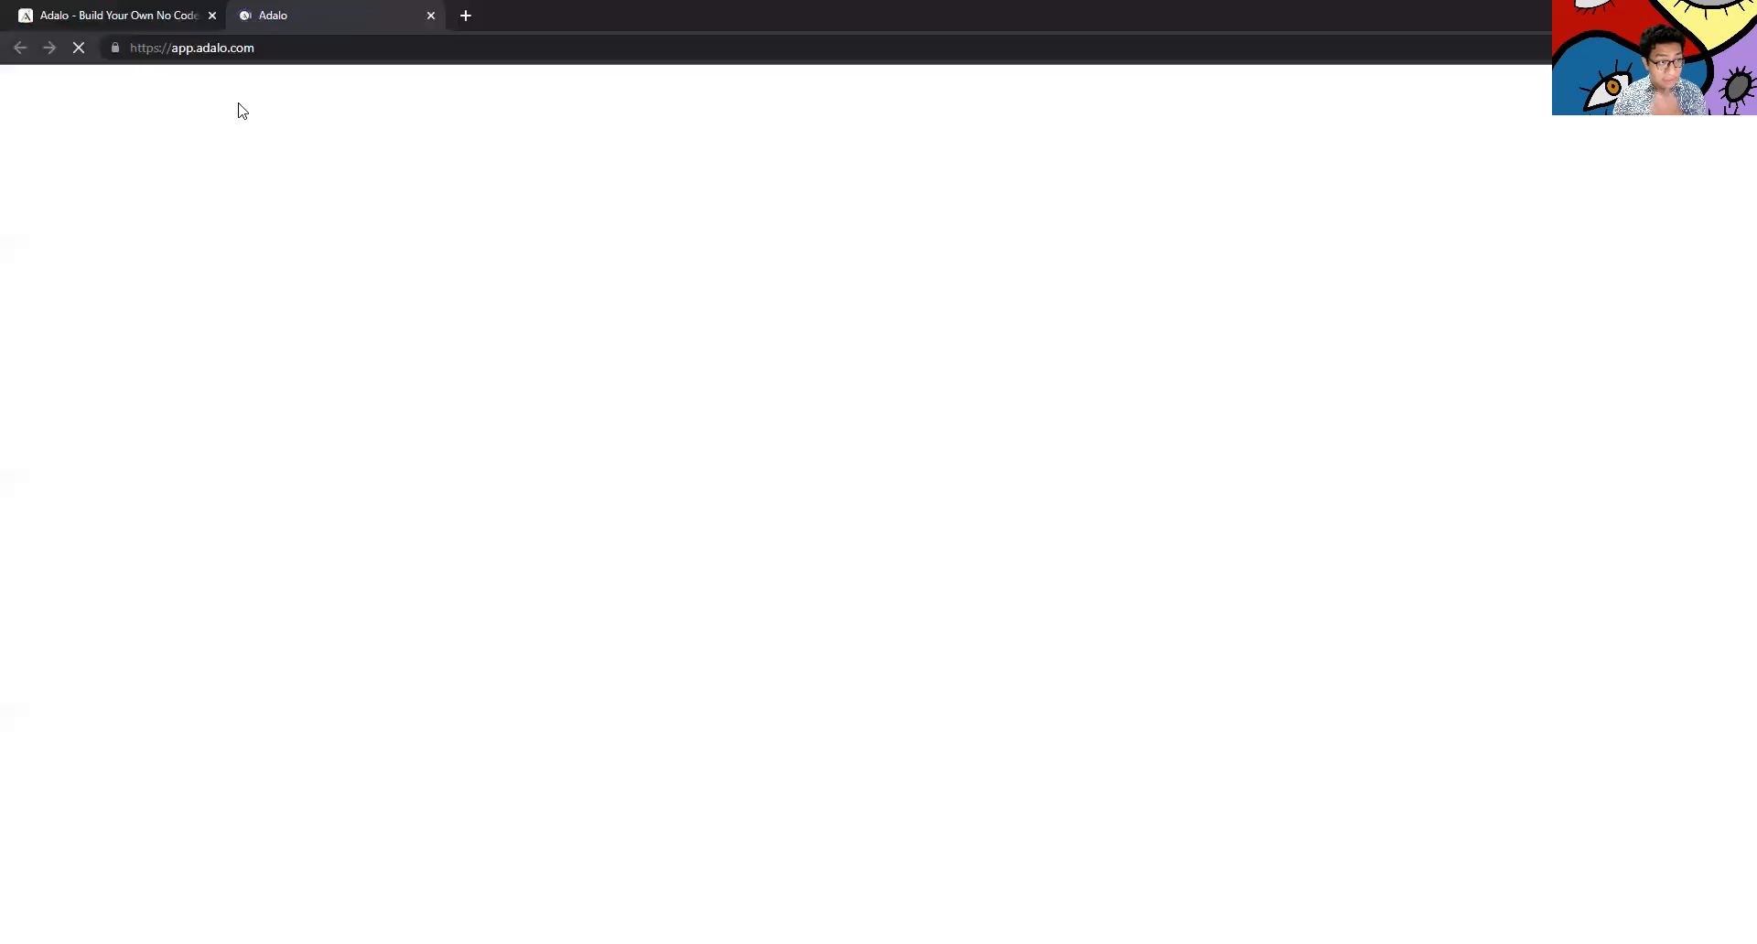
In the ChatMe editor tab, toggle the Add Component panel and open the account menu
left_click(119, 13)
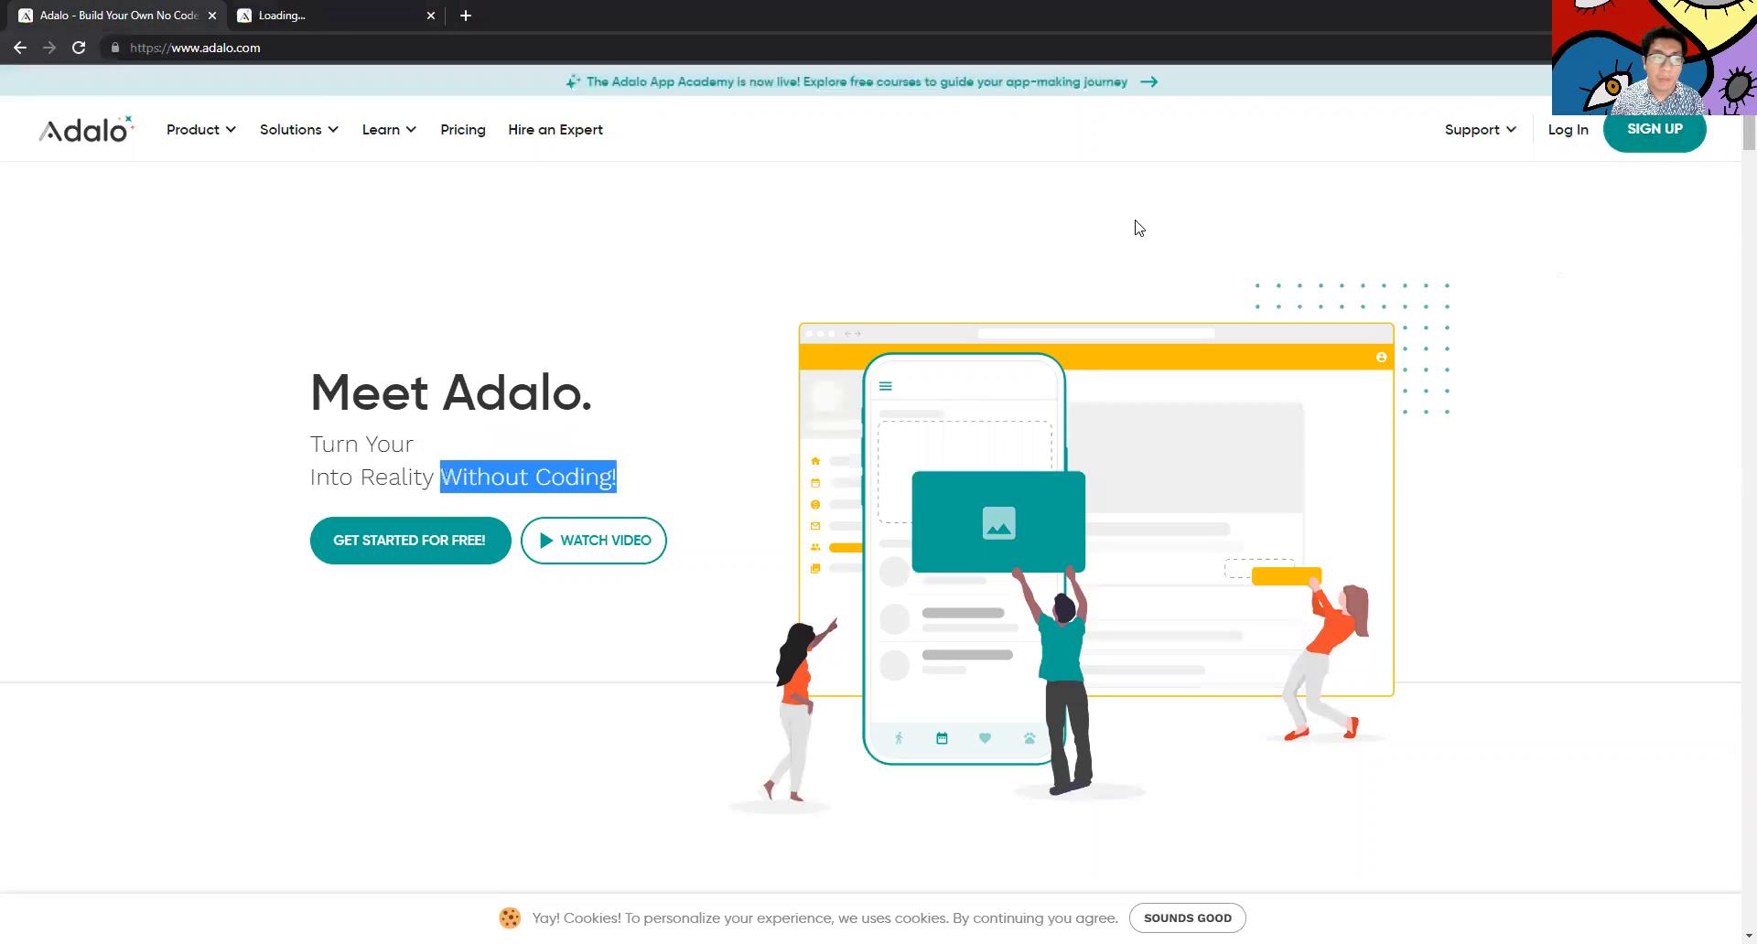
left_click(325, 13)
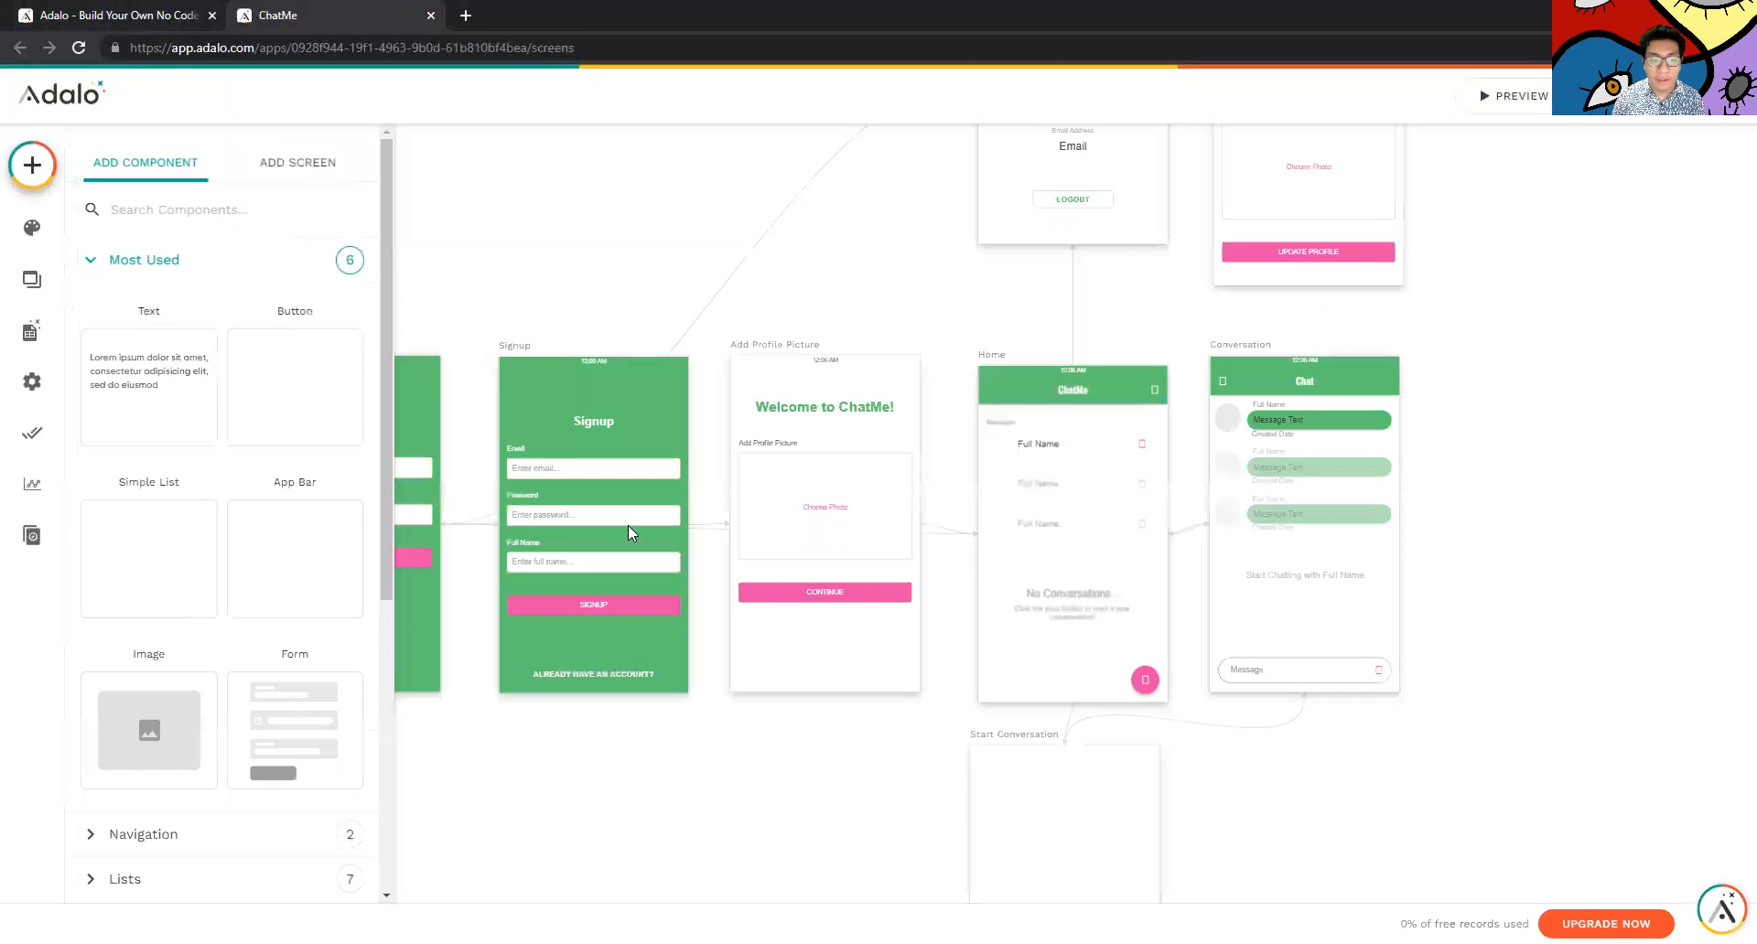
left_click(50, 162)
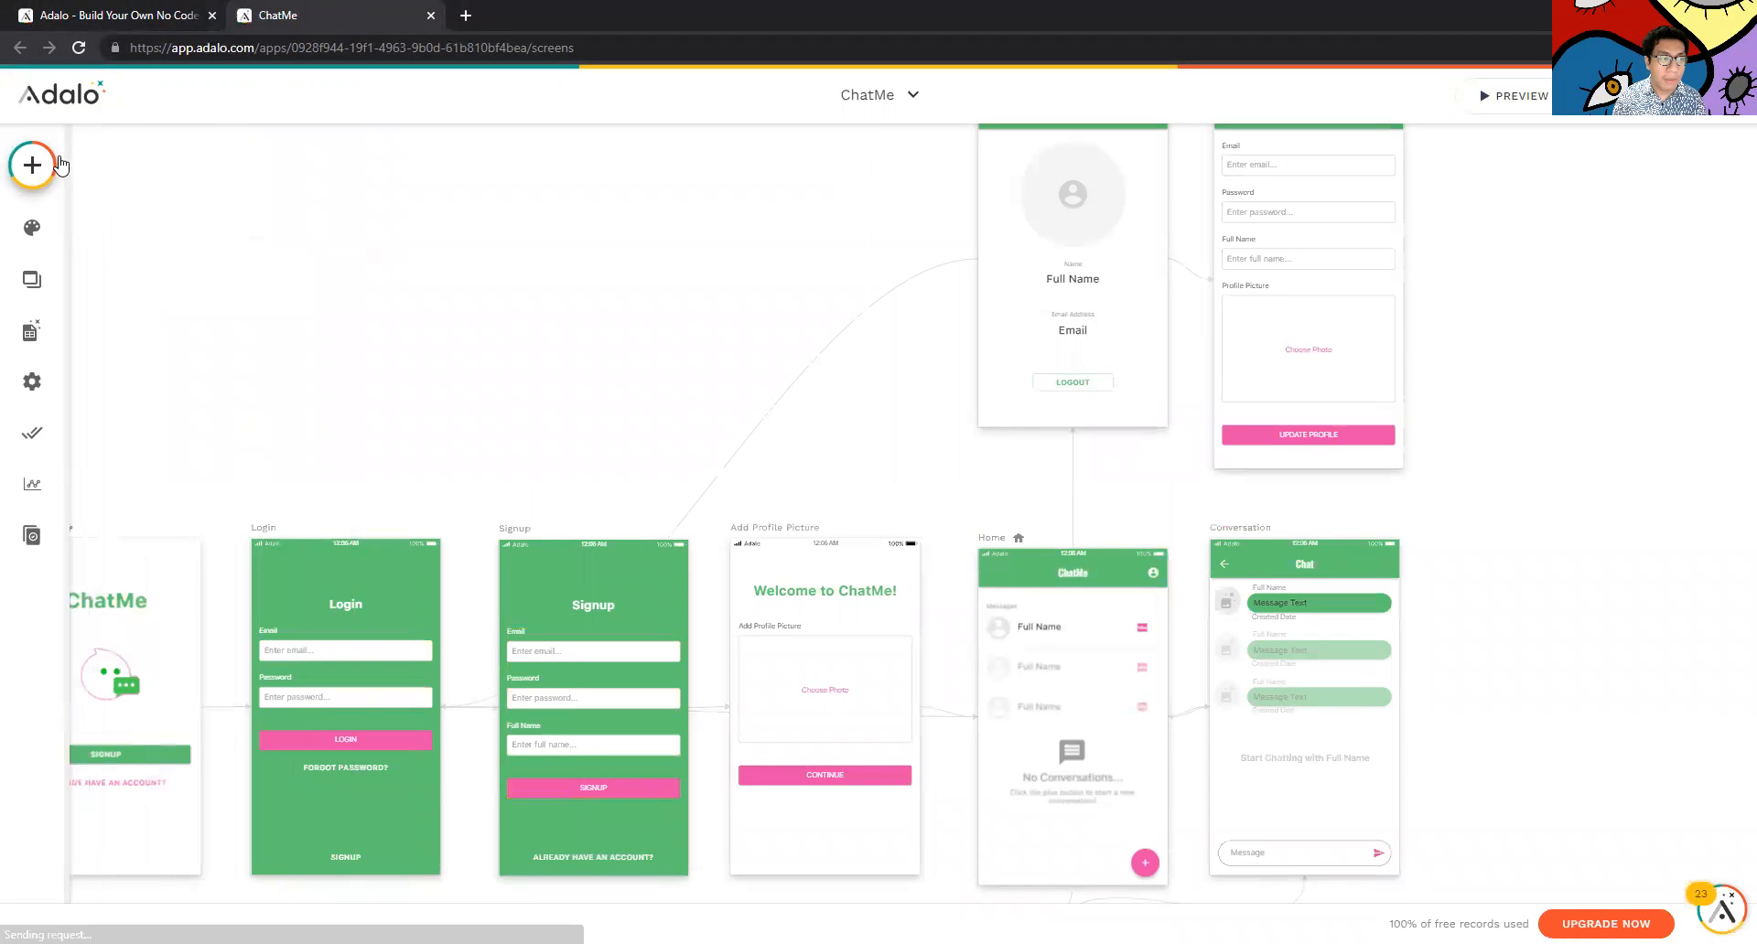
left_click(30, 165)
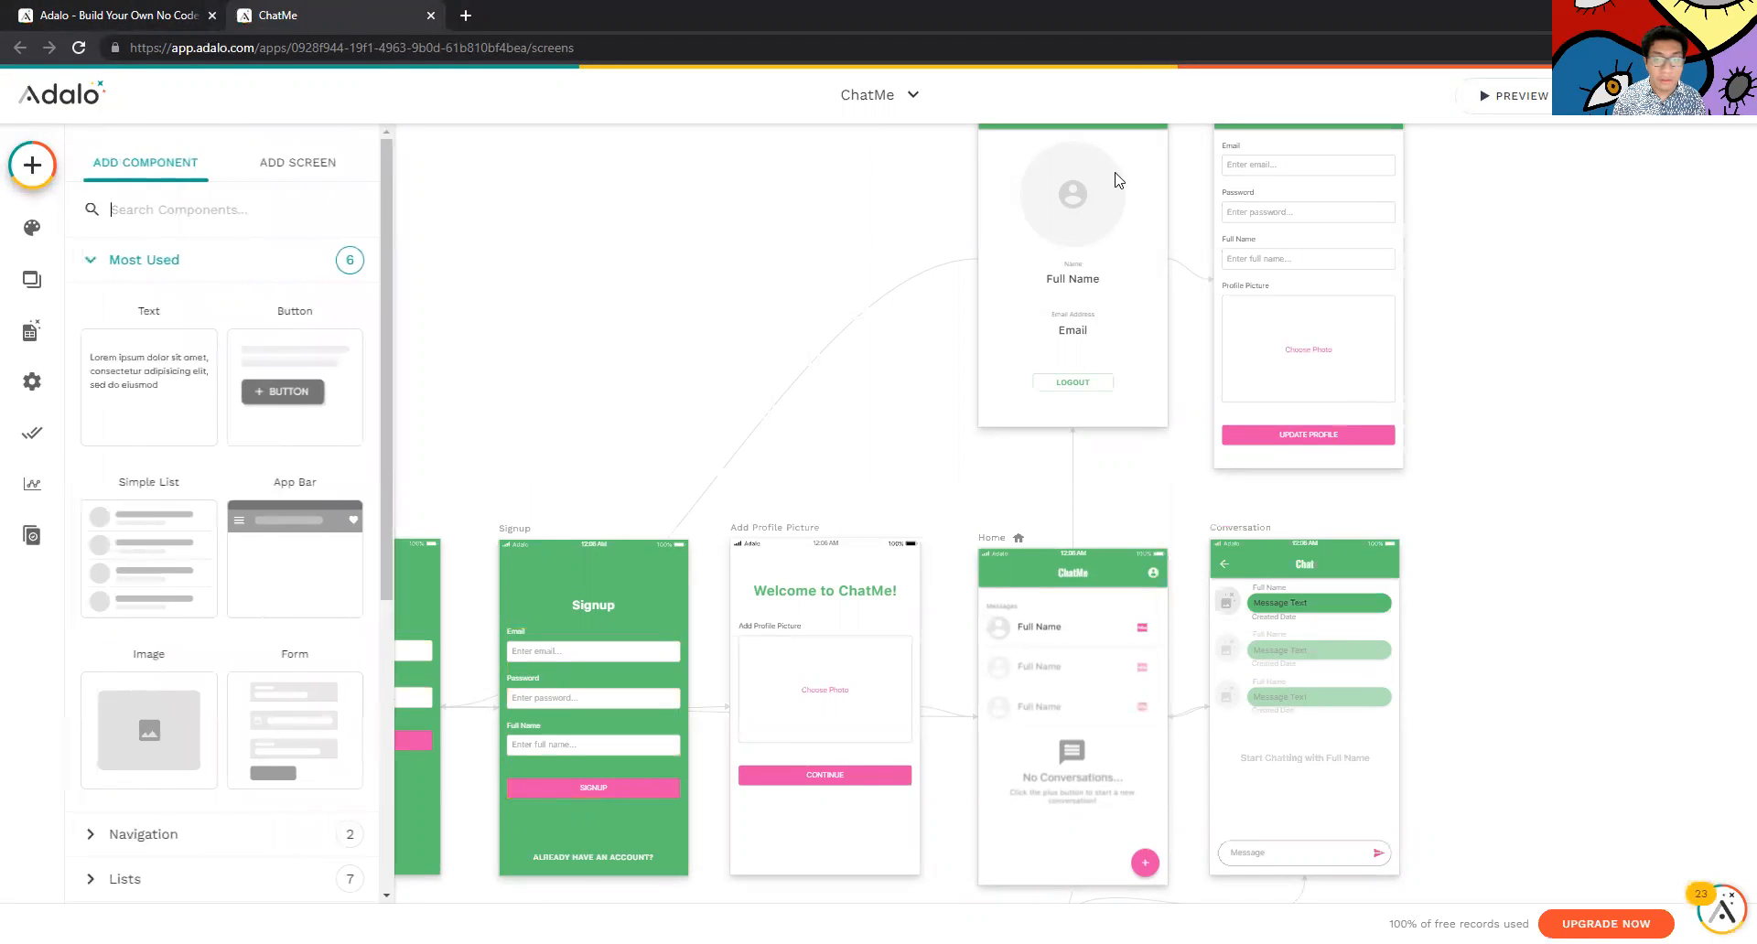
left_click(602, 201)
left_click(1734, 102)
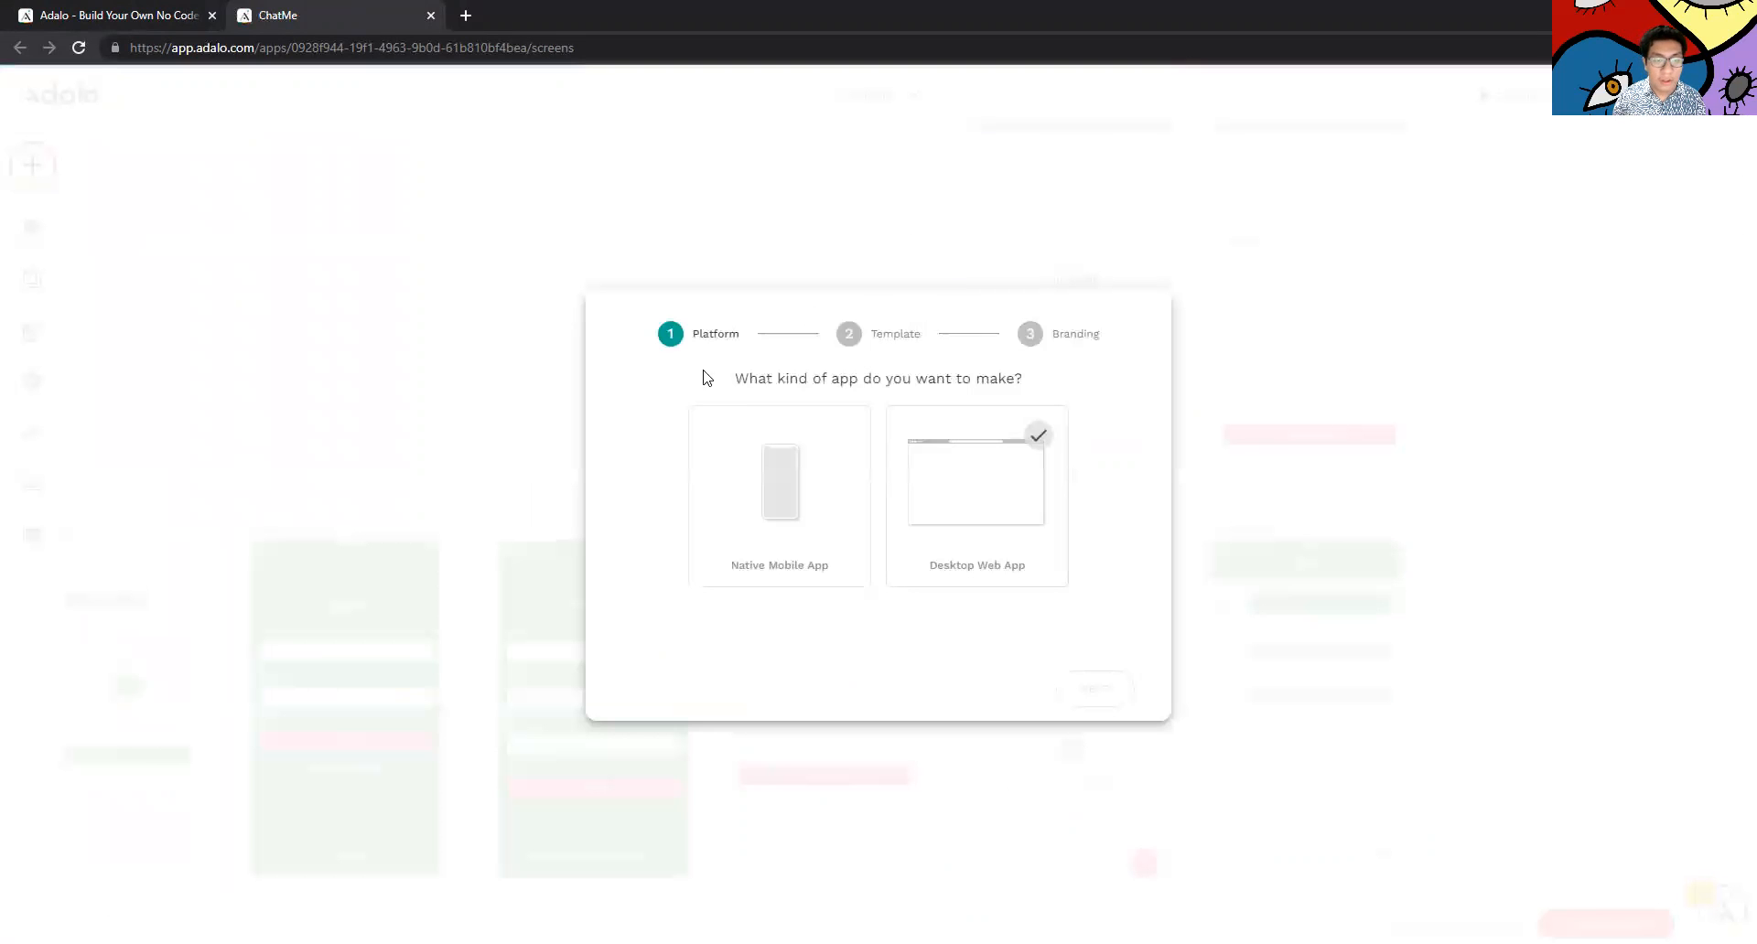
Choose Native Mobile App as the new app's platform
left_click(920, 457)
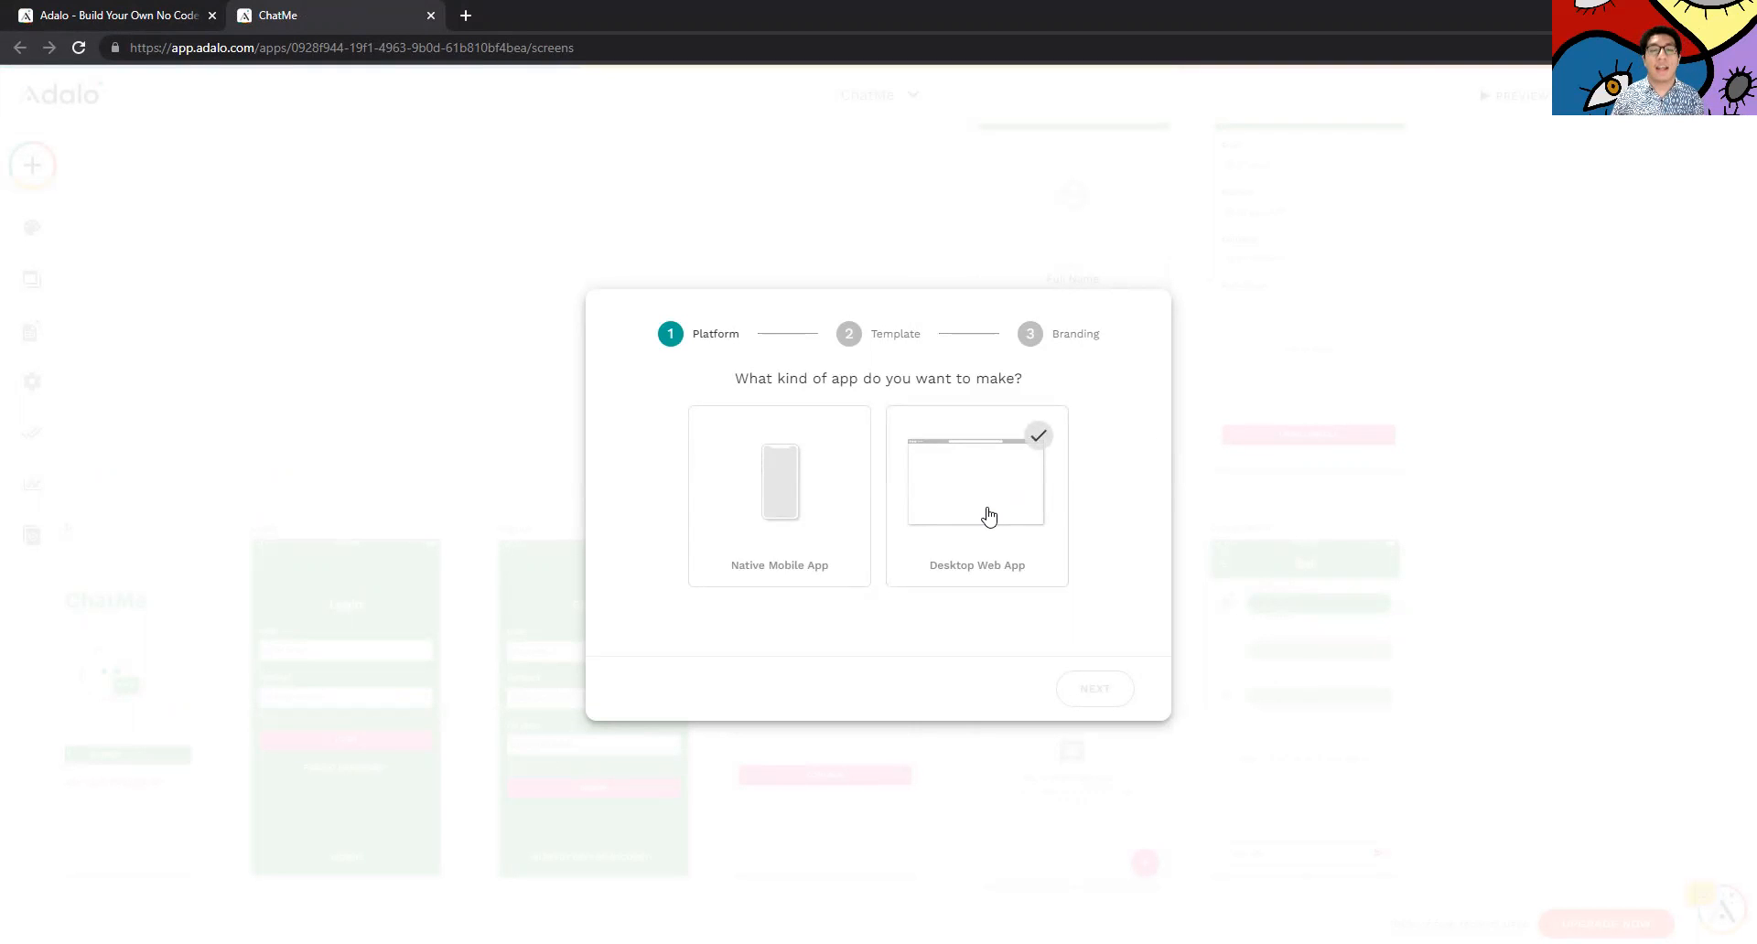
left_click(786, 433)
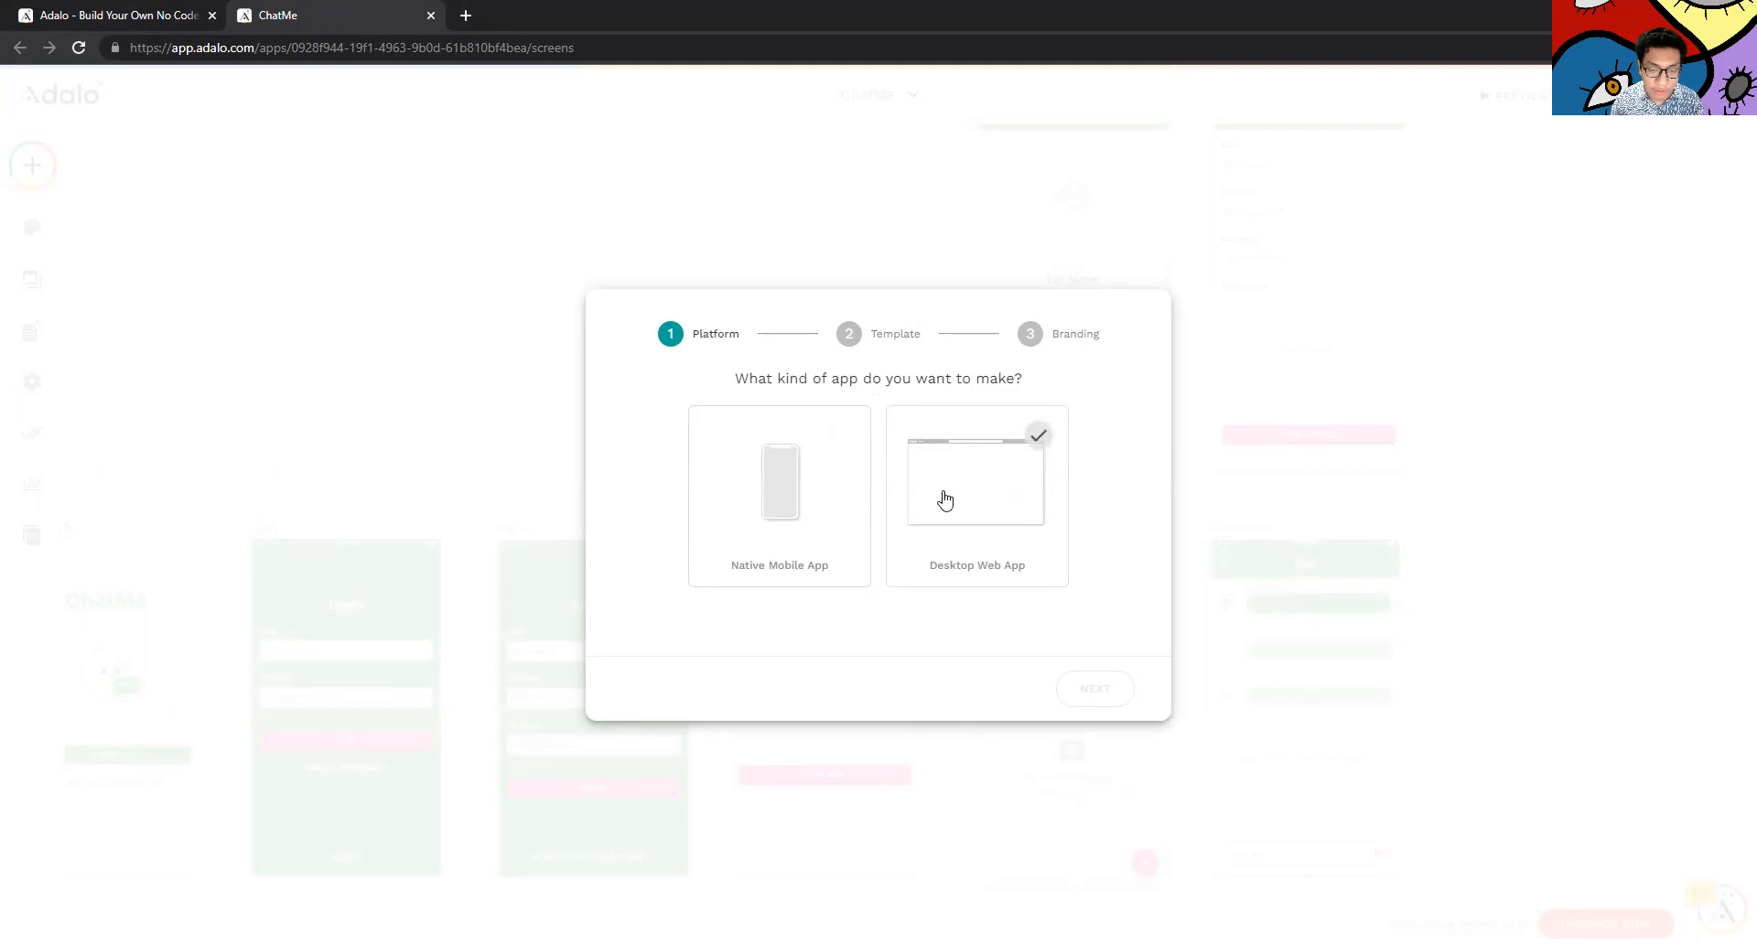
left_click(833, 503)
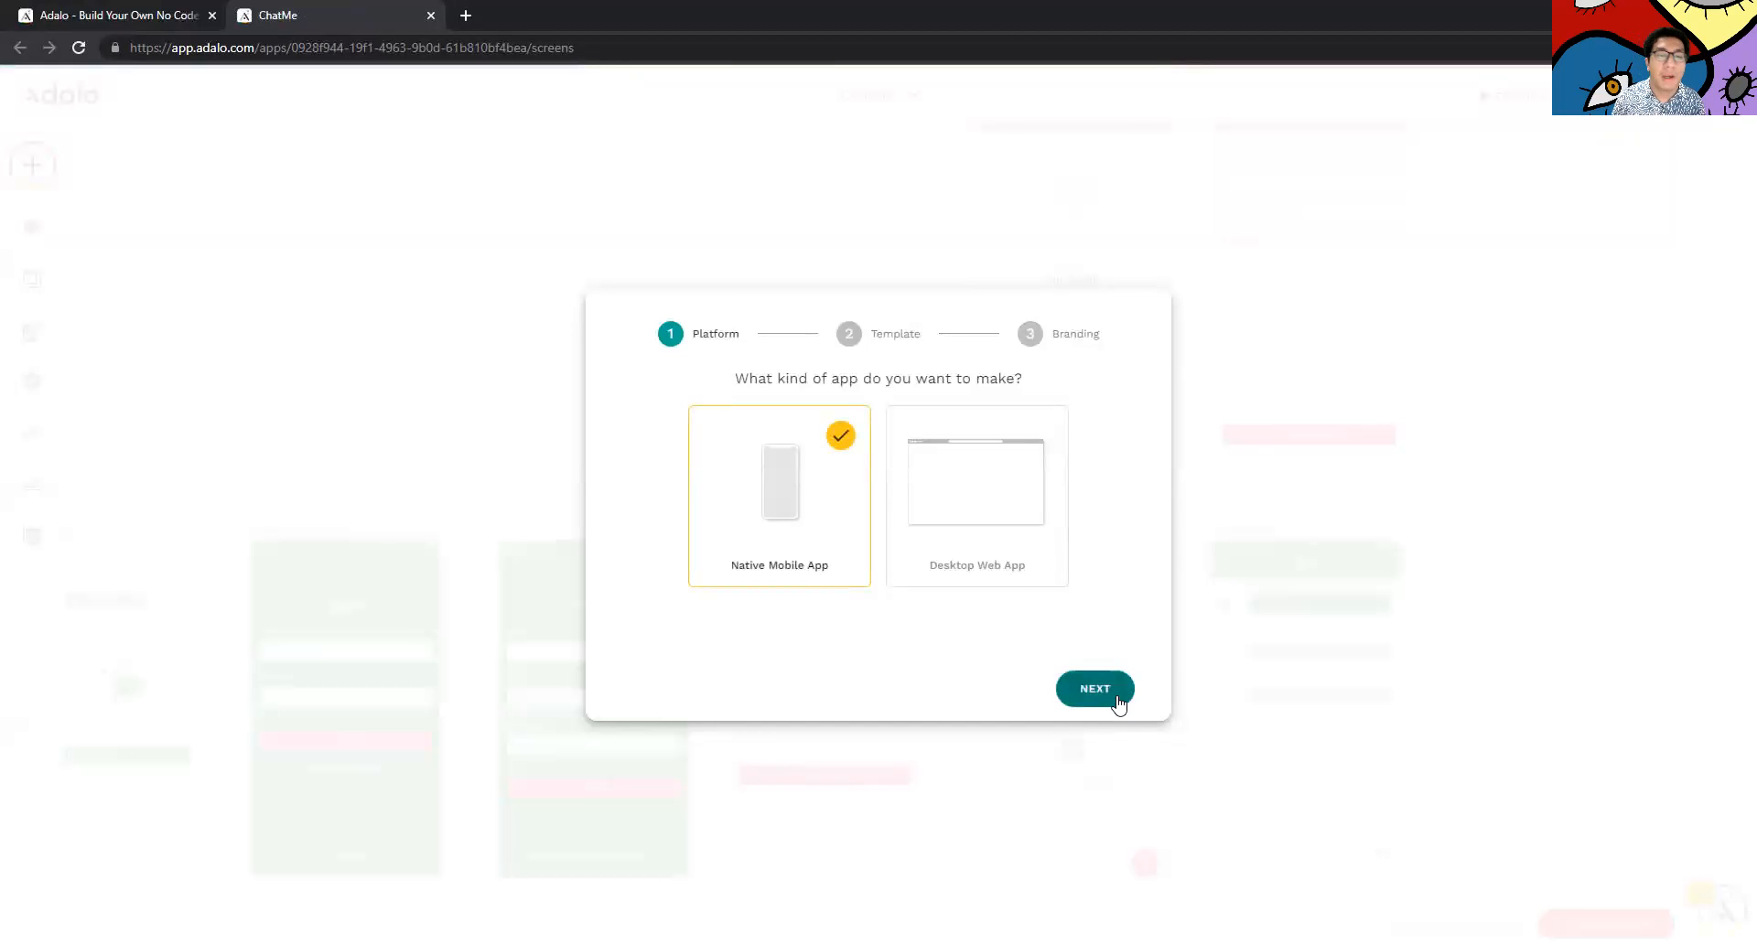
left_click(1118, 703)
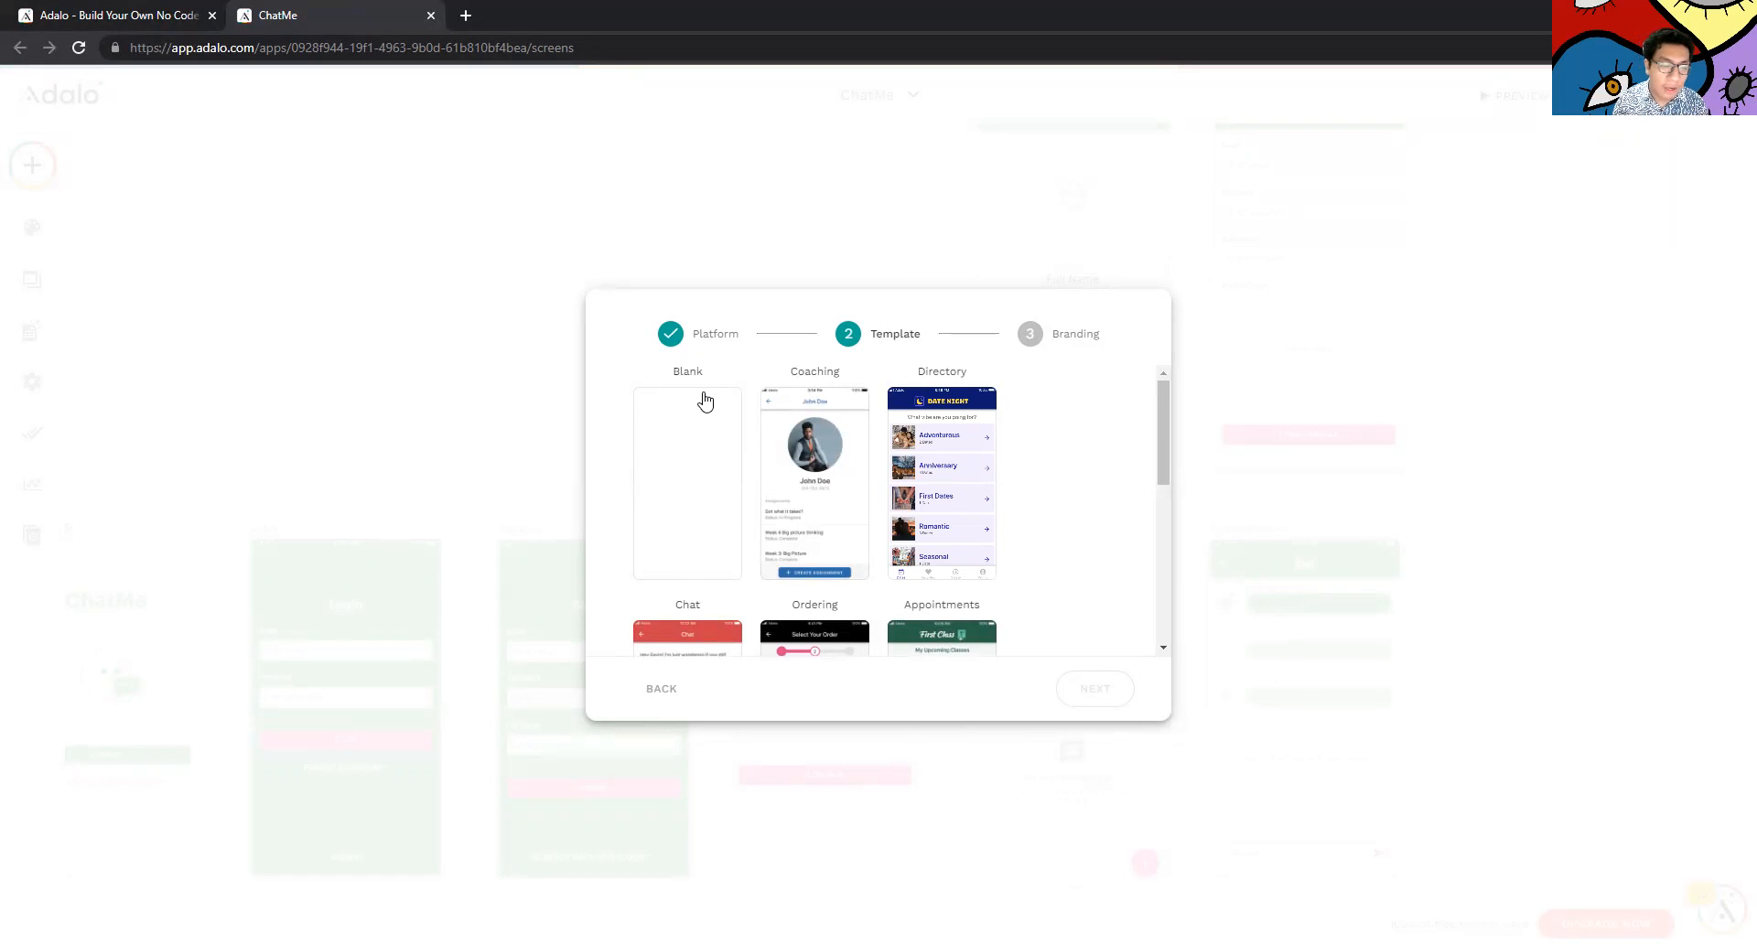
Browse the template list and pick the Chat template
scroll(867, 580, "down", 8)
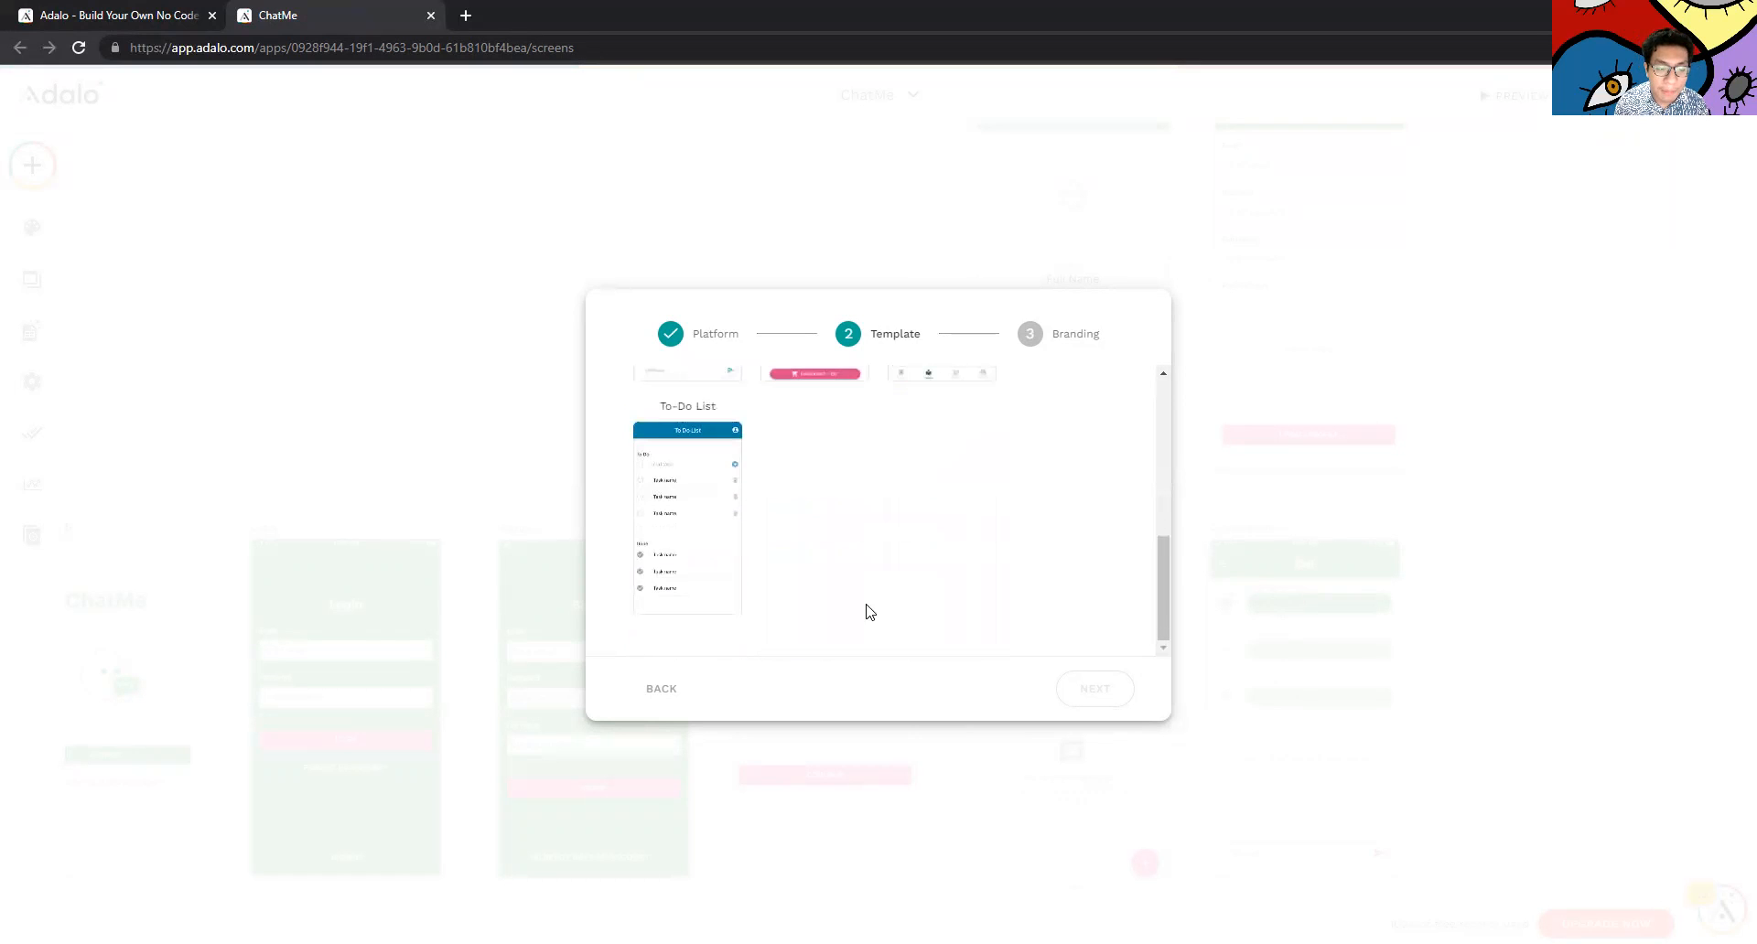
scroll(730, 487, "up", 8)
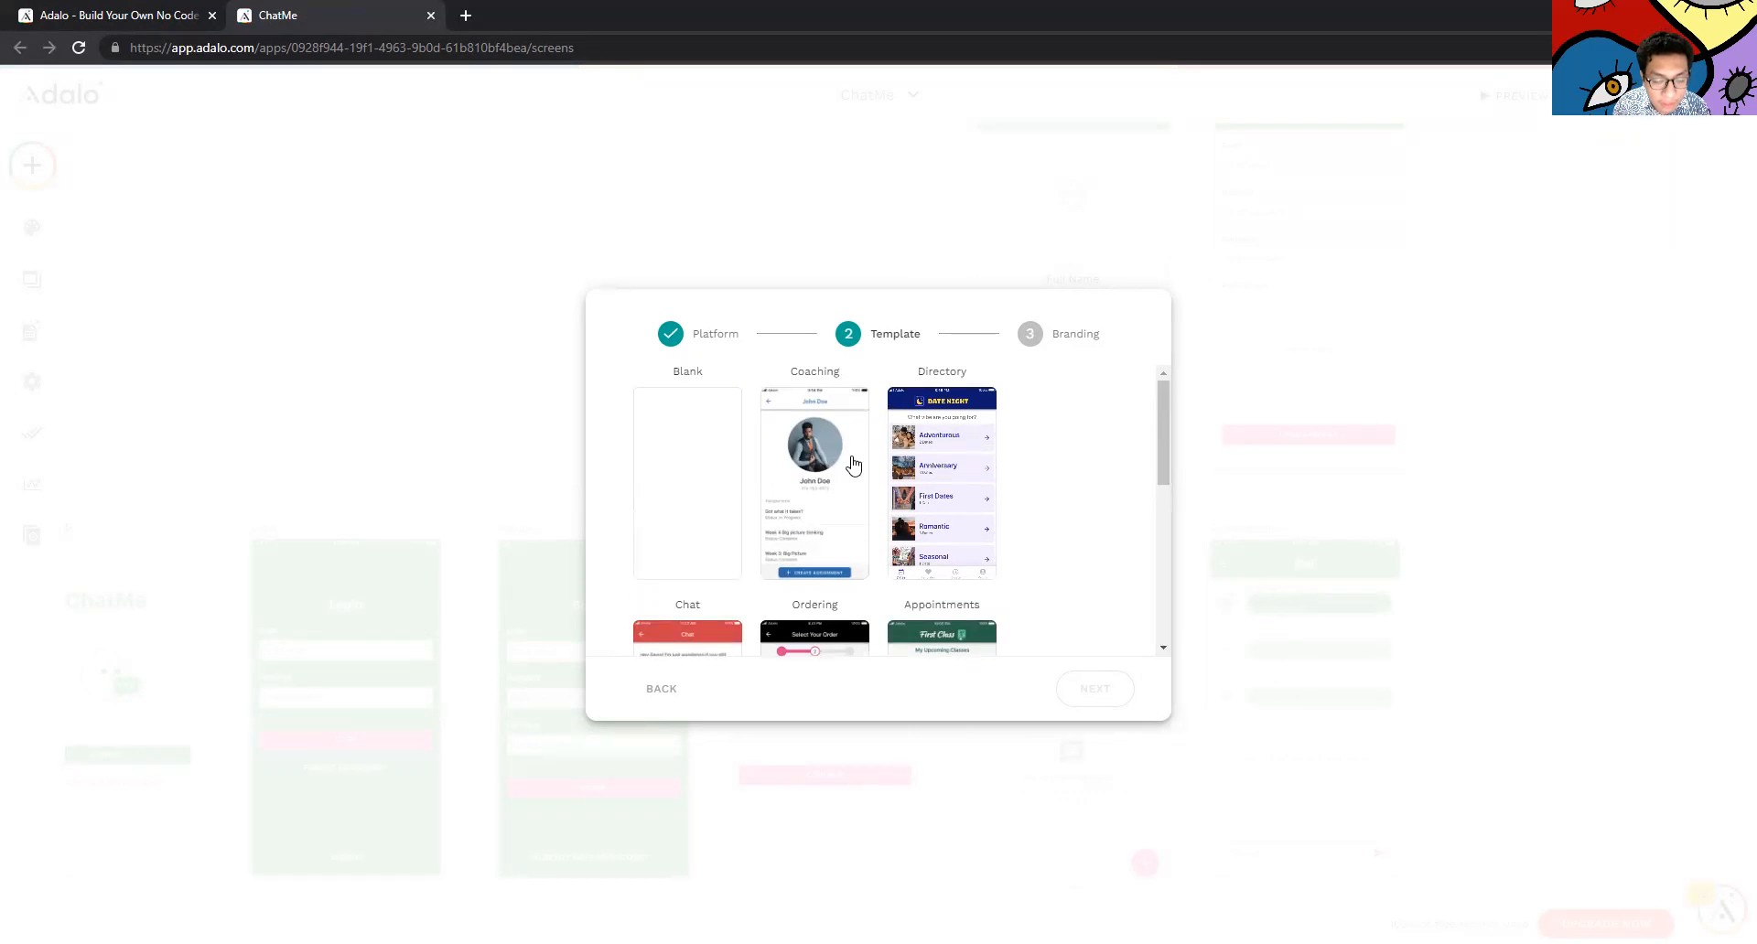
scroll(851, 463, "down", 1)
scroll(851, 458, "up", 1)
scroll(848, 451, "down", 1)
scroll(848, 450, "down", 6)
scroll(787, 531, "up", 6)
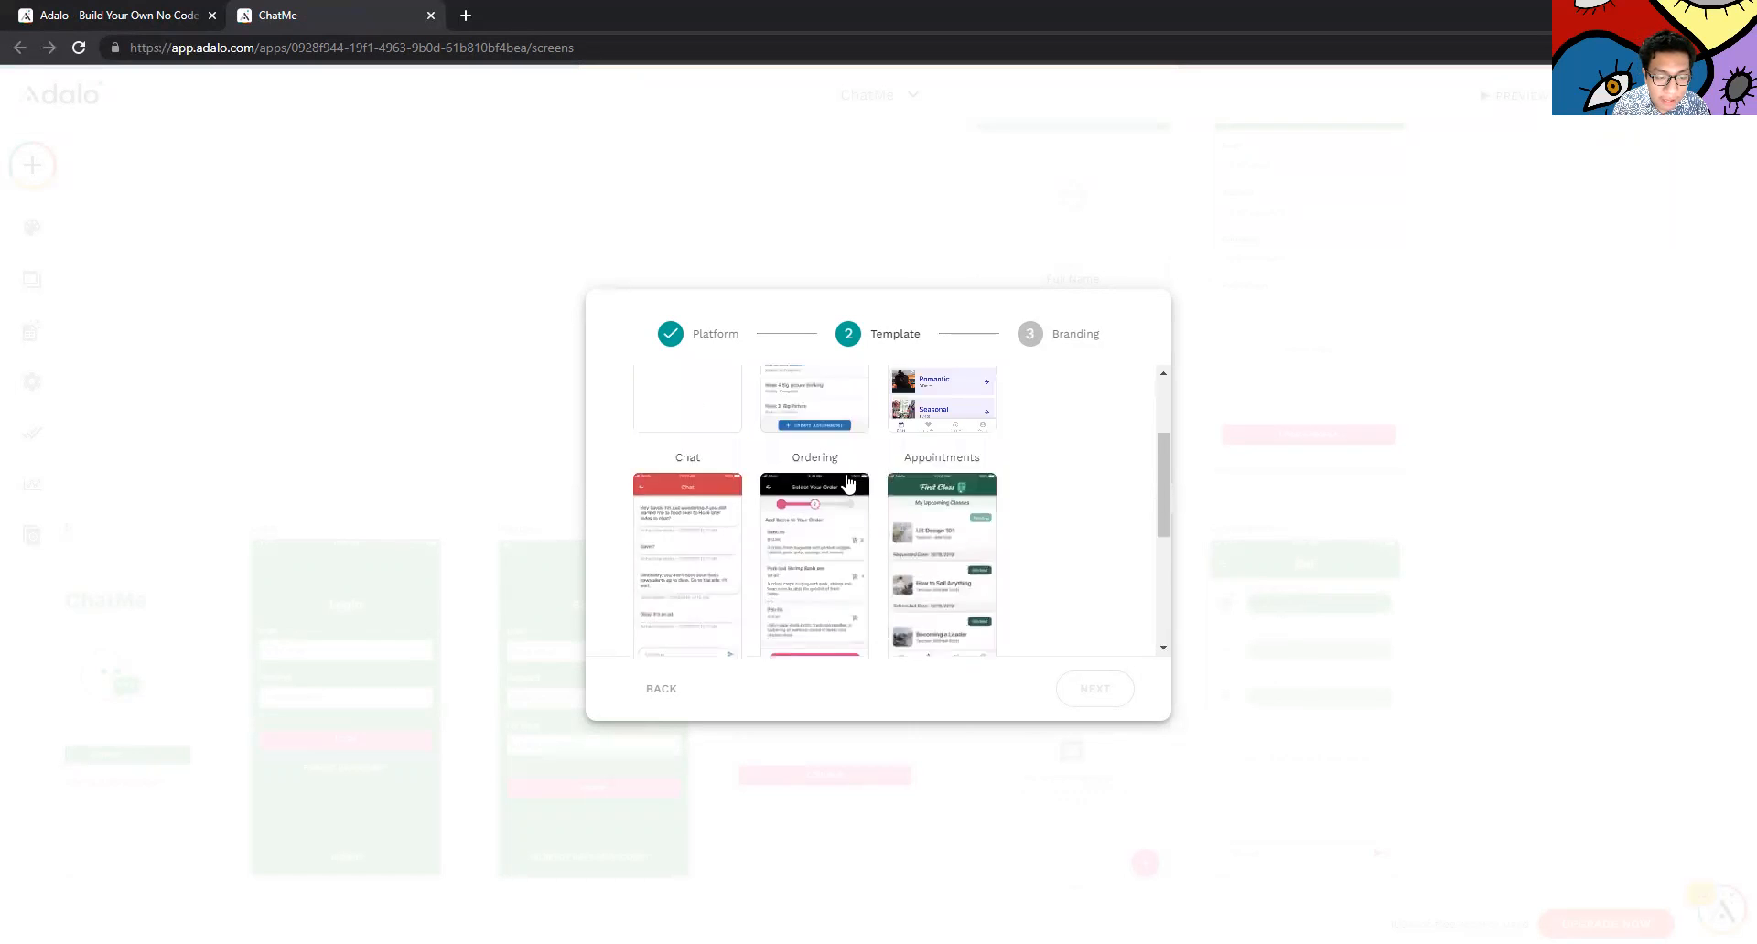
left_click(719, 612)
scroll(1078, 647, "up", 1)
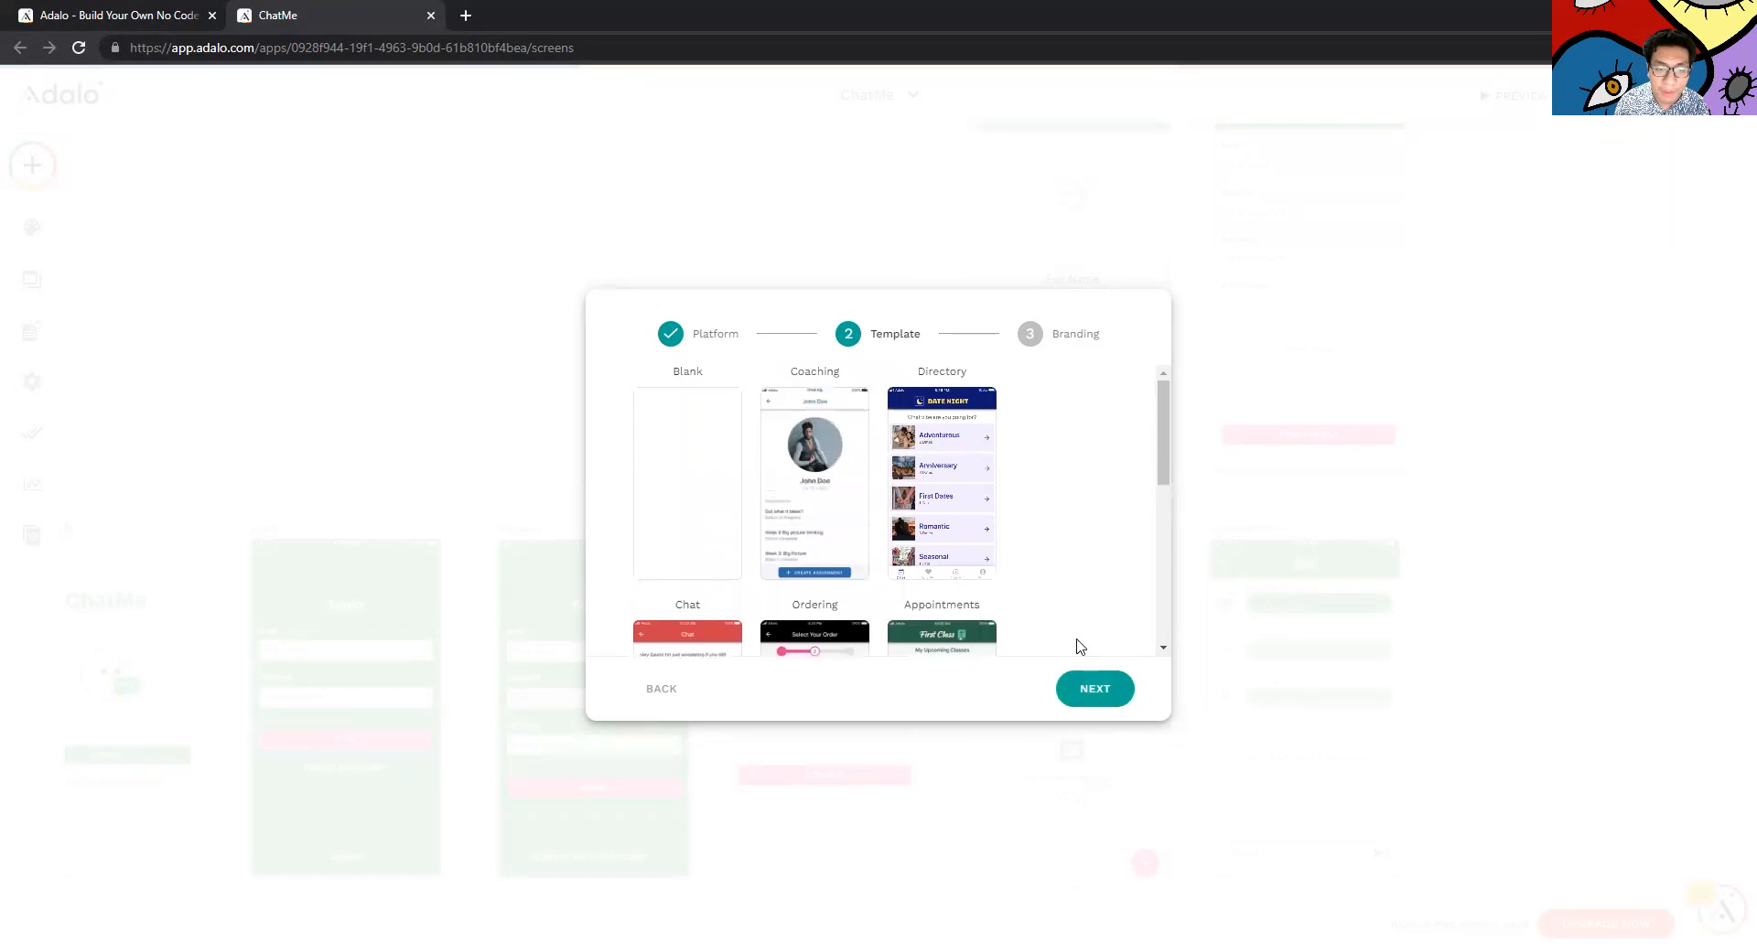
left_click(1091, 687)
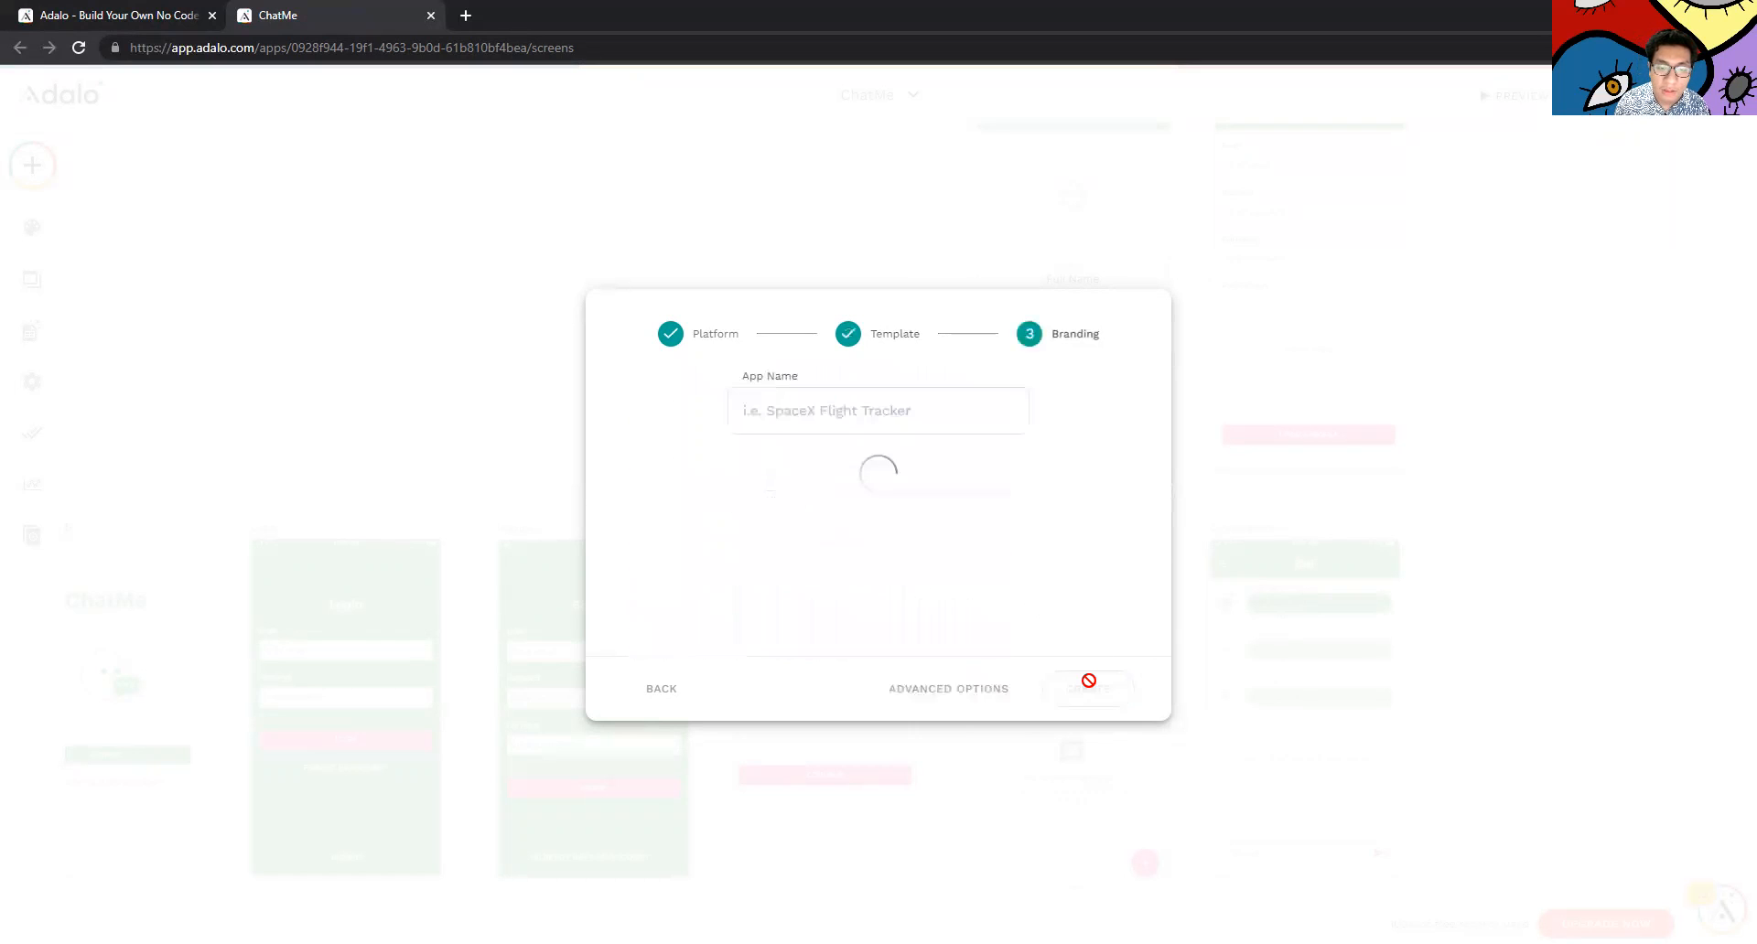
Name the app AdaLo, set primary colour #f45e6d, and create it
left_click(939, 410)
left_click(1021, 393)
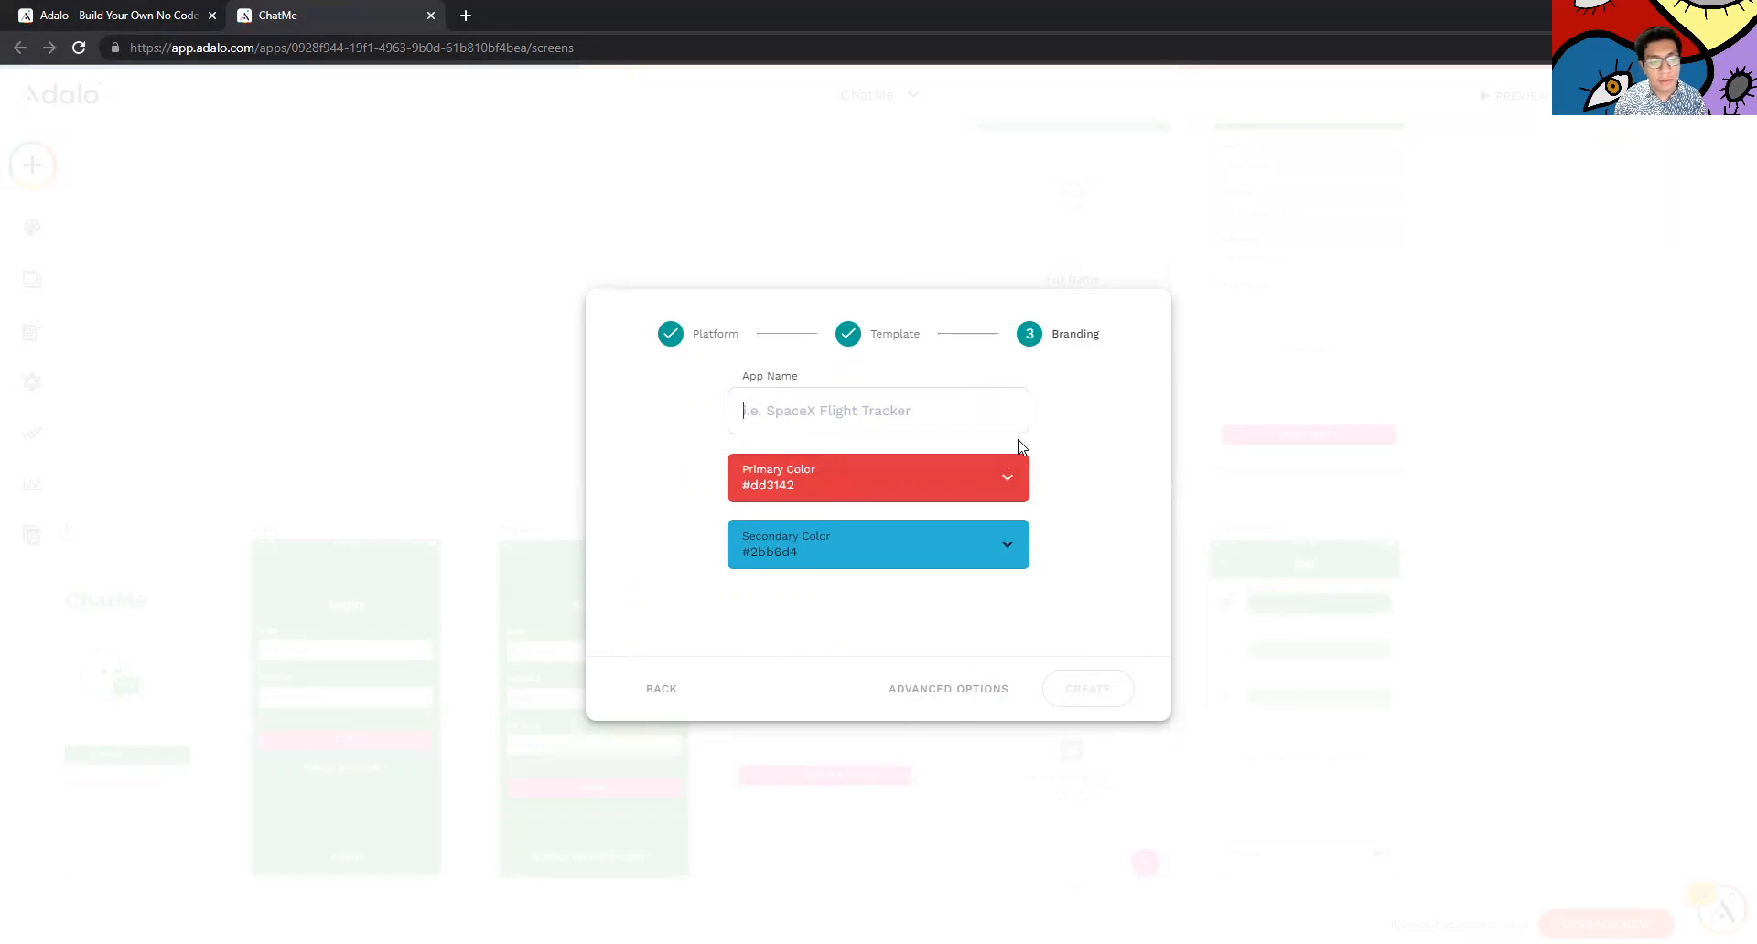
type("AdaLo")
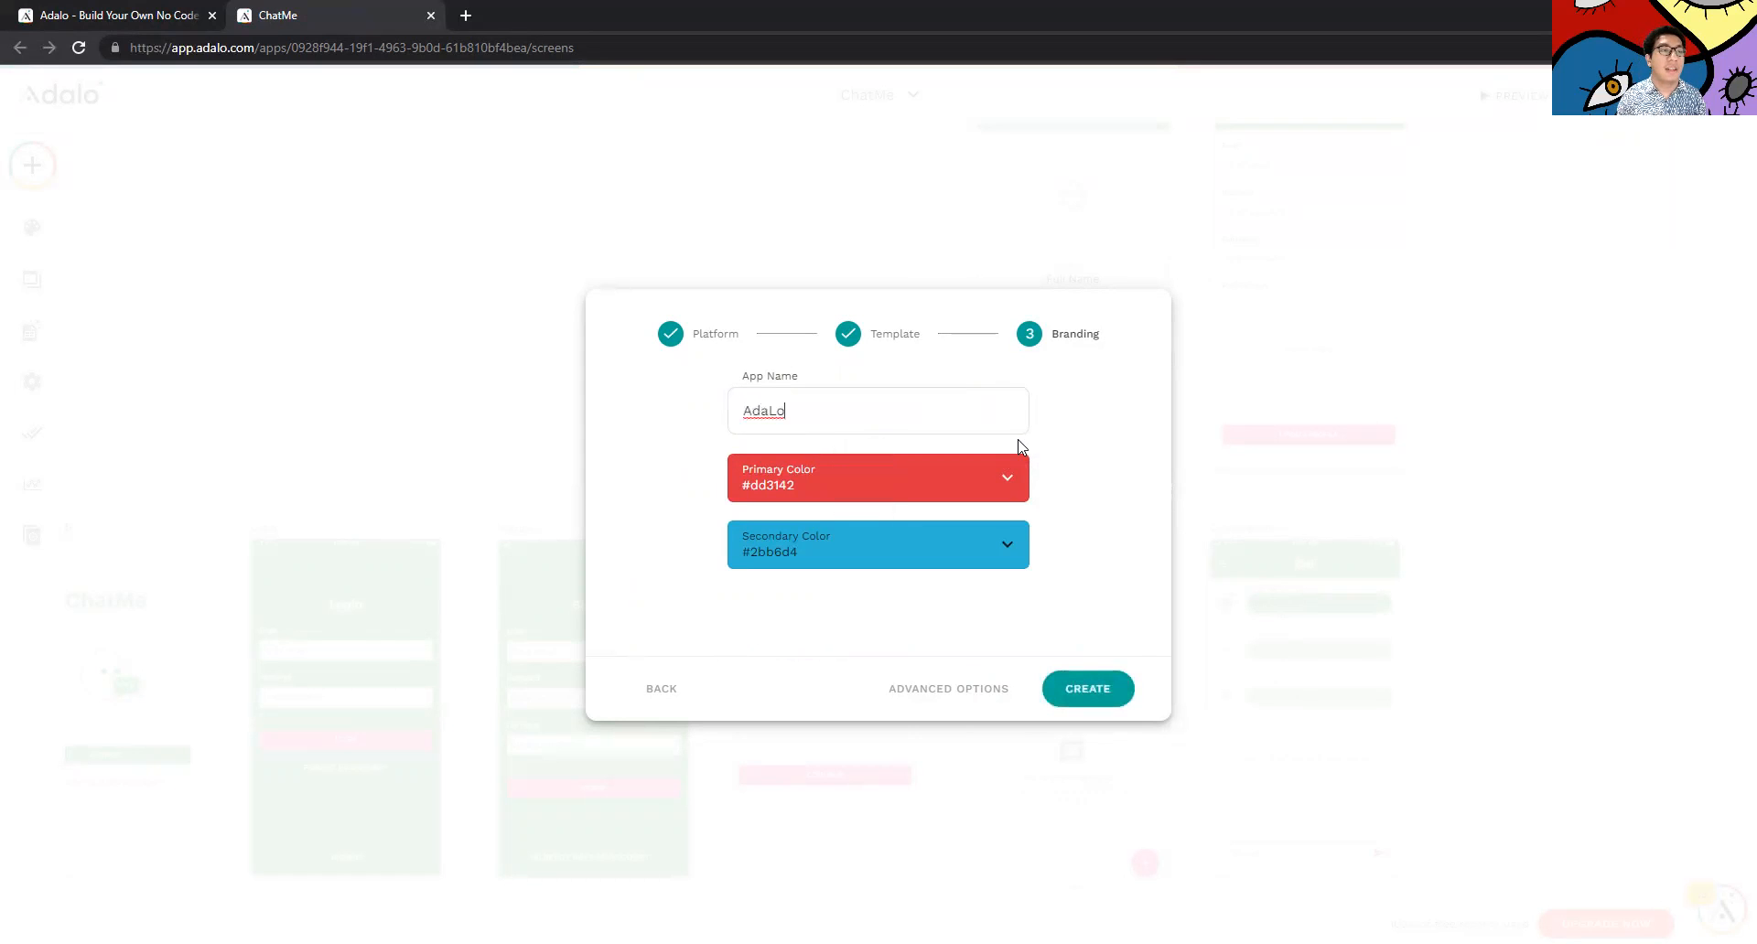
left_click(1004, 487)
left_click(870, 543)
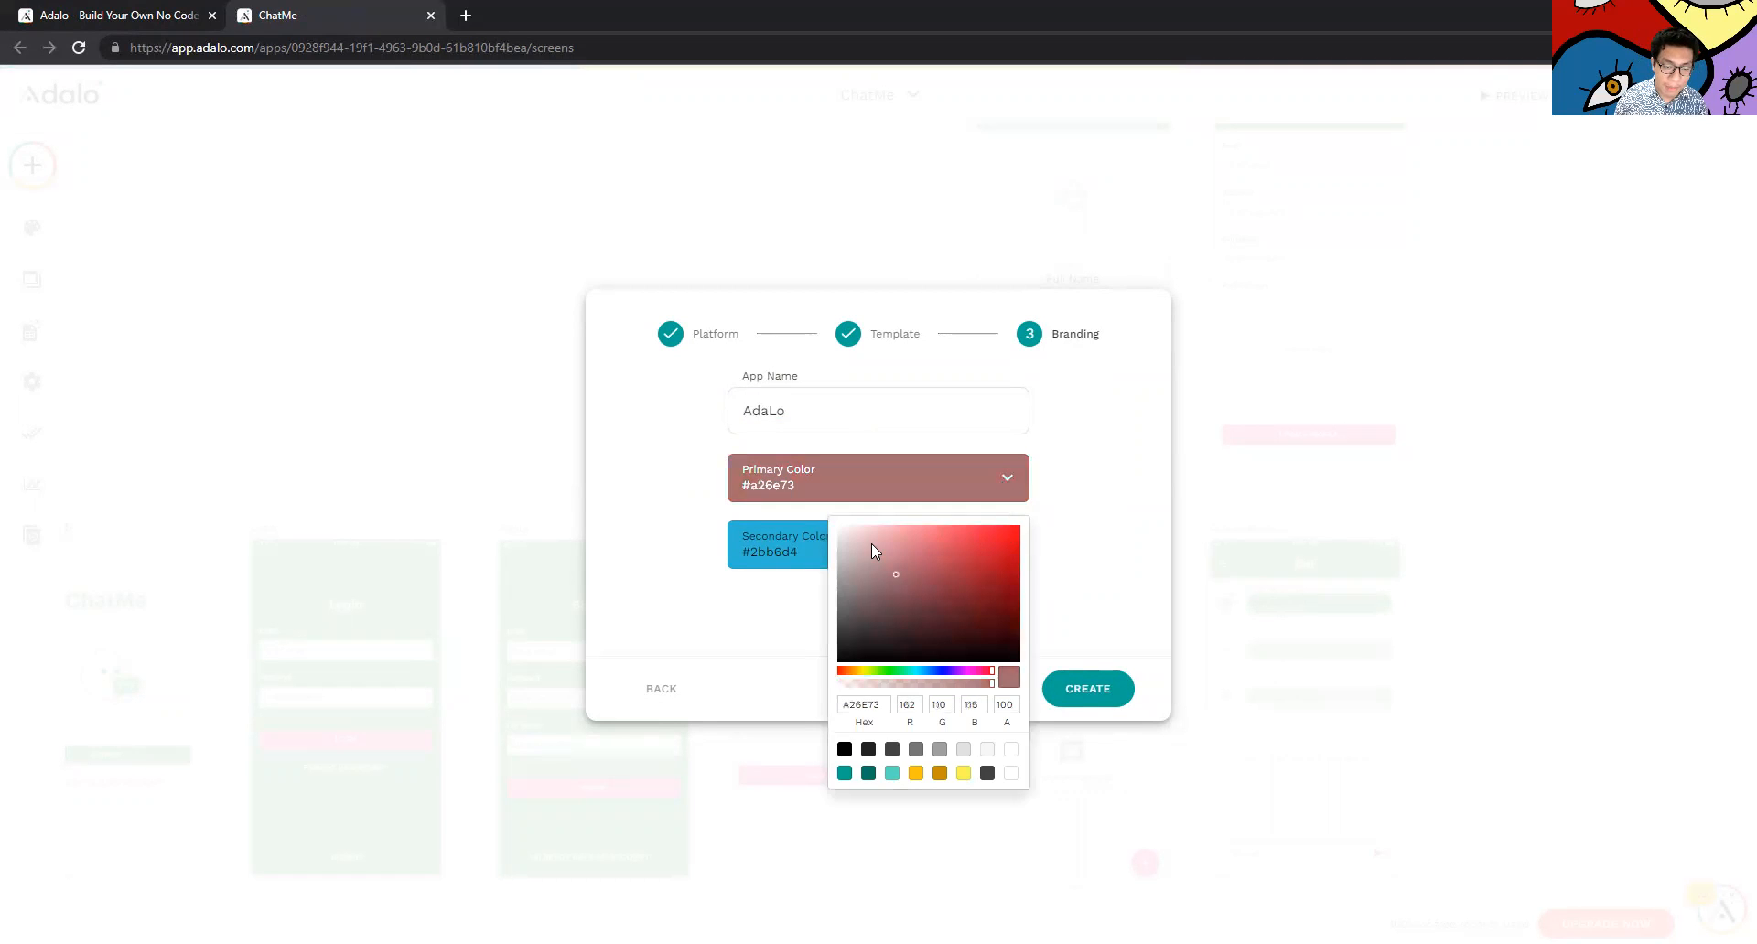
left_click(935, 534)
left_click(1055, 696)
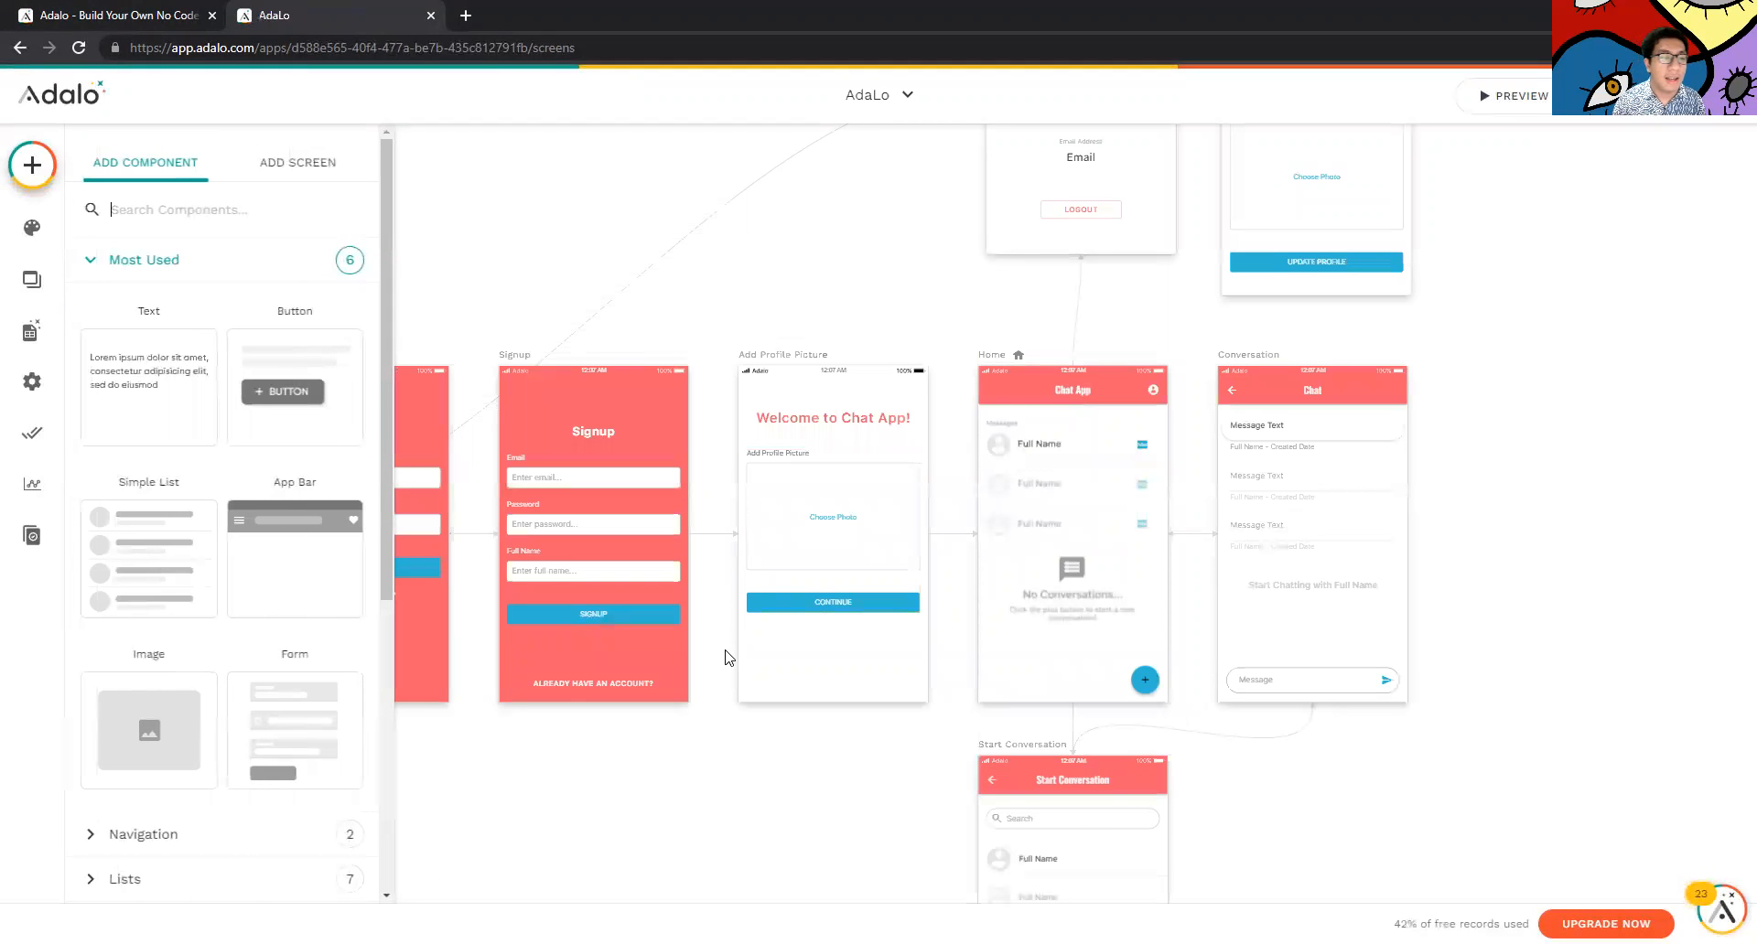
Pan across the canvas and inspect the Welcome and Login screen settings
left_click(709, 740)
left_click_drag(527, 755, 174, 714)
scroll(290, 732, "down", 1)
left_click_drag(289, 732, 153, 642)
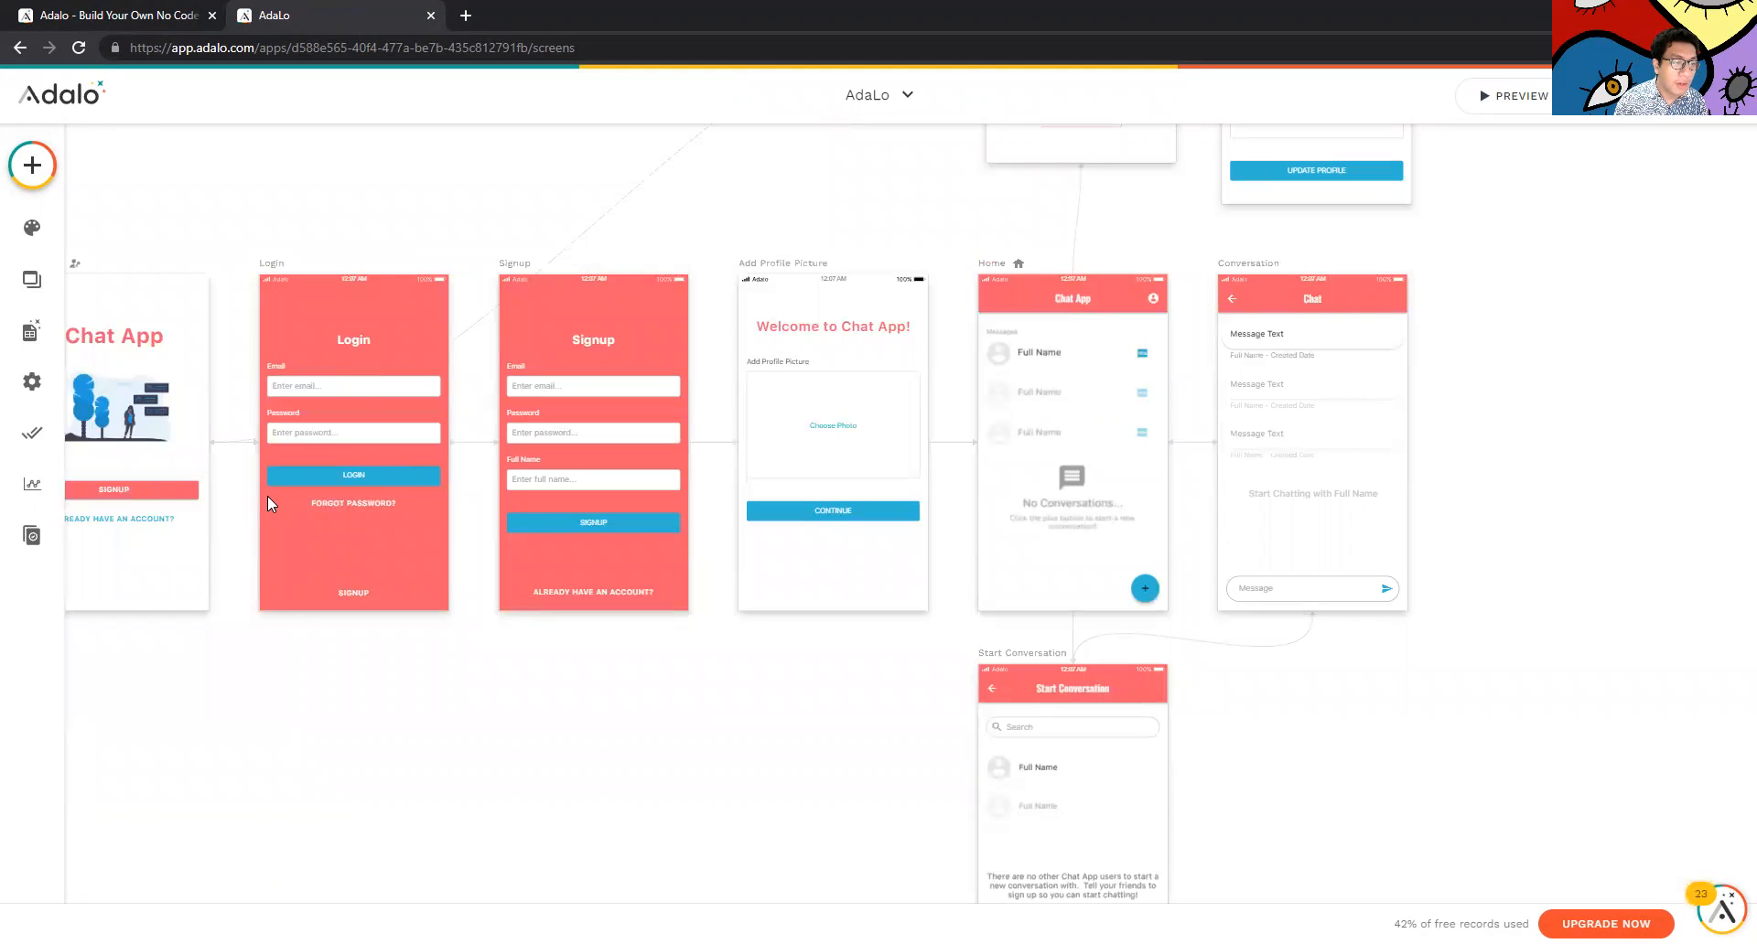
scroll(267, 496, "up", 4)
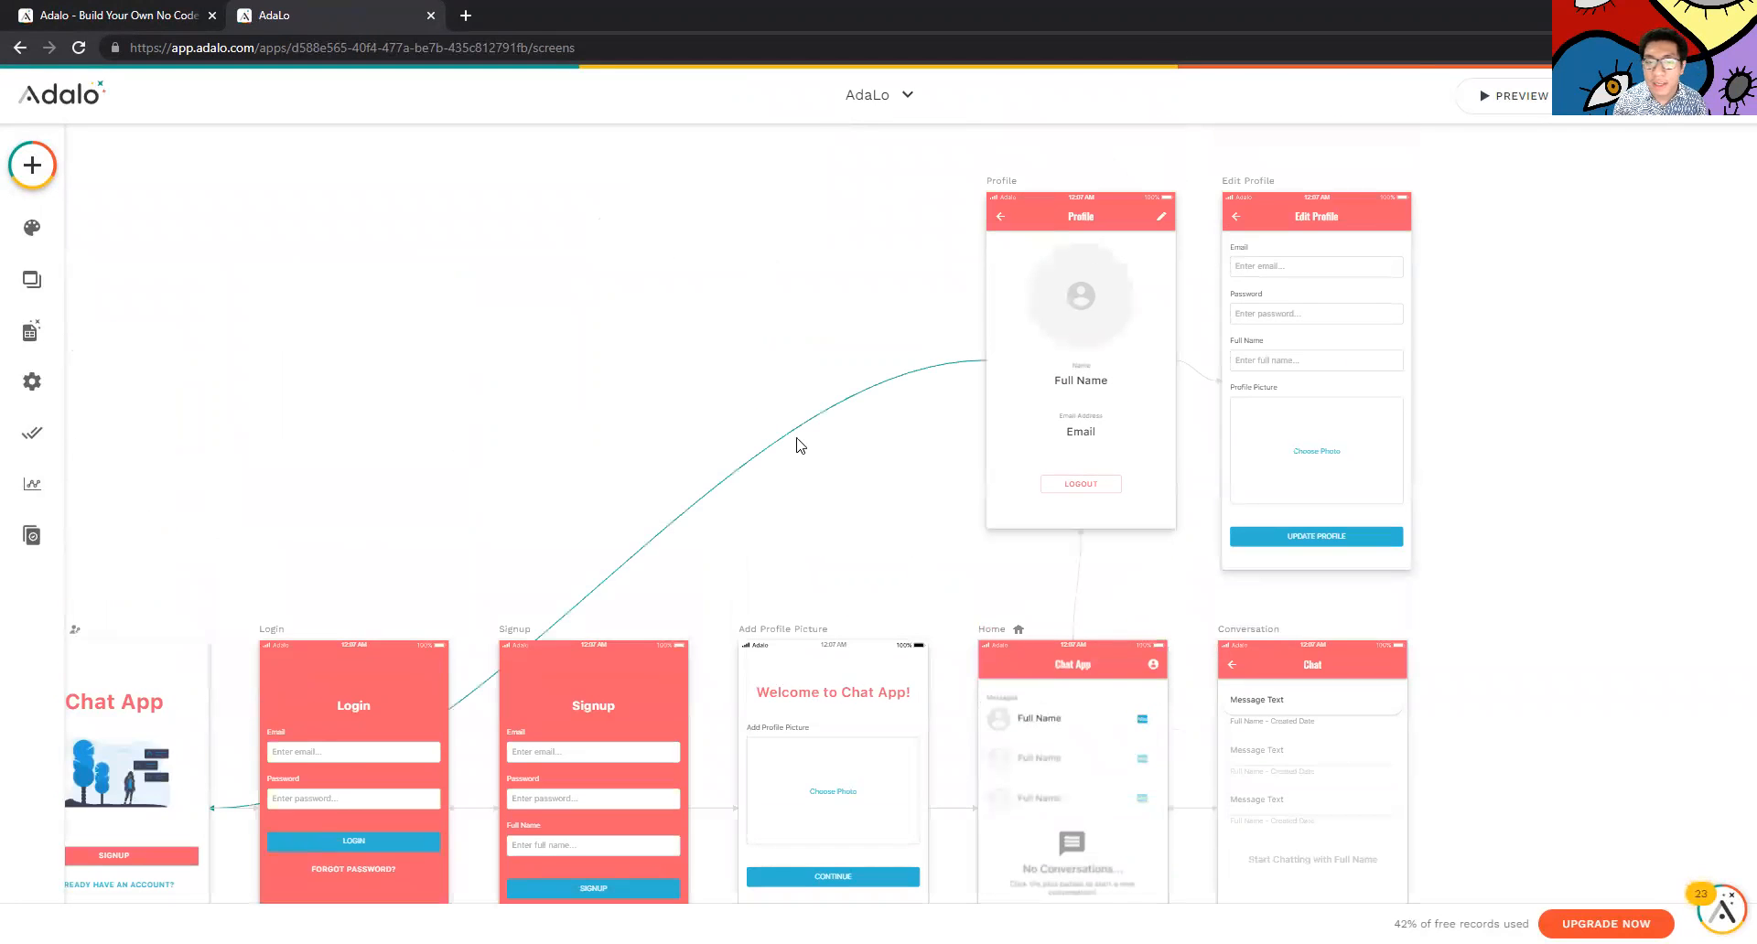
mouse_move(372, 495)
left_mouse_down()
mouse_move(4, 597)
mouse_move(363, 499)
left_mouse_up()
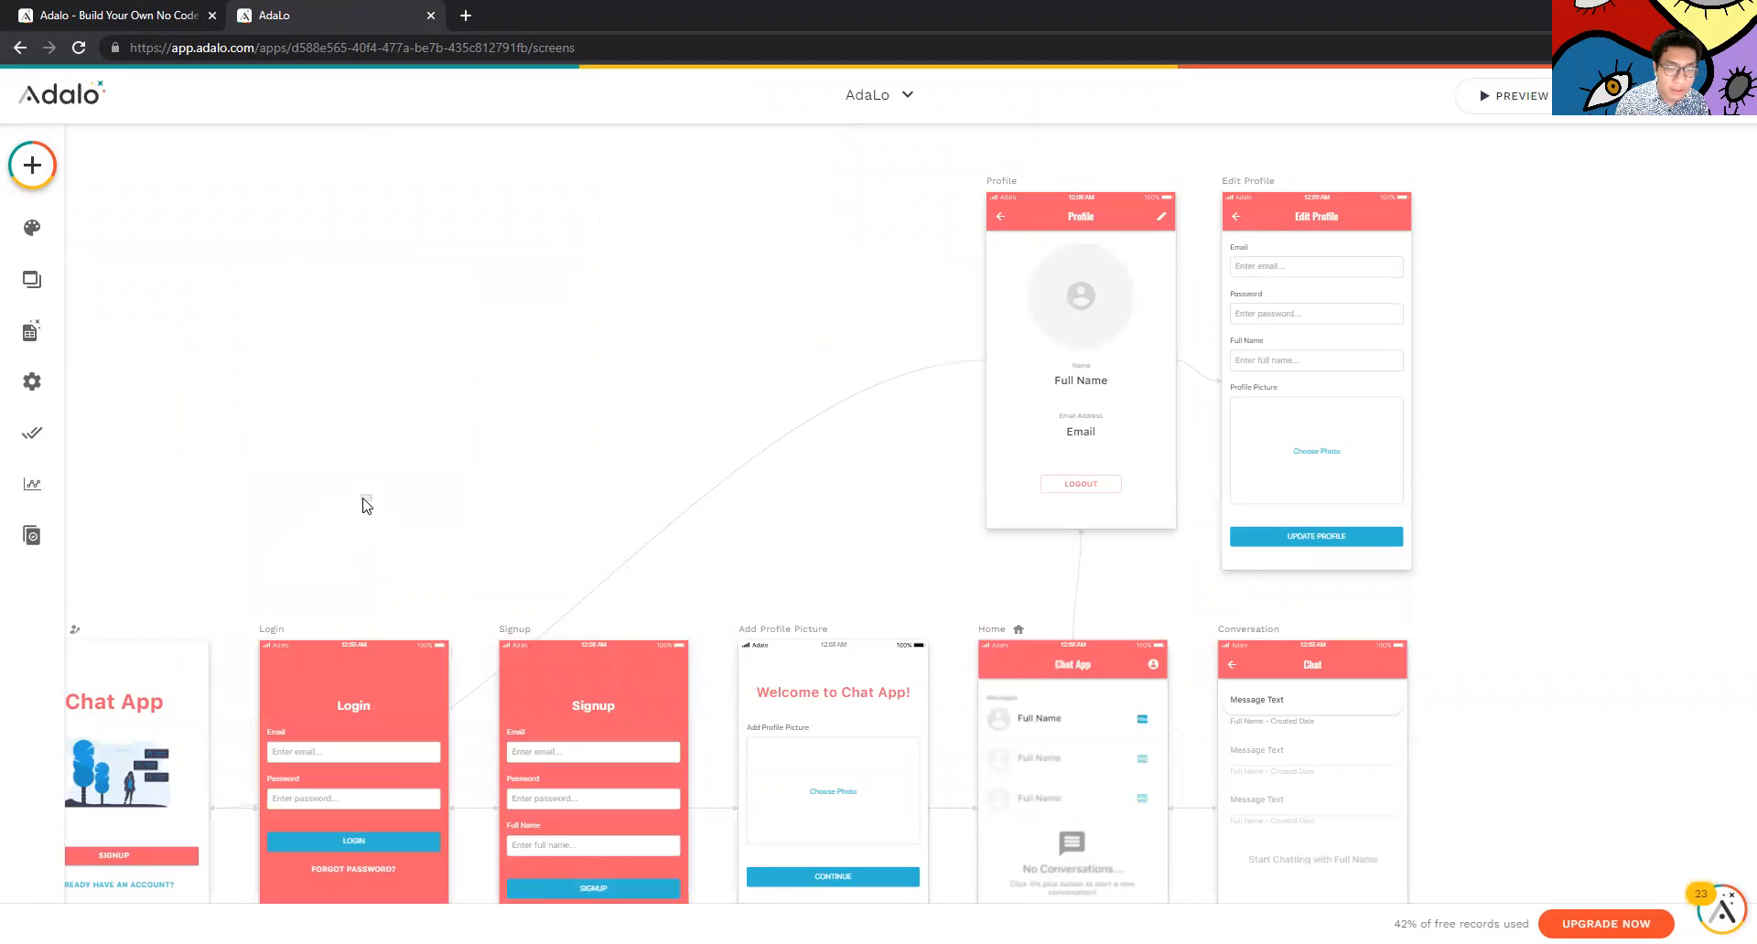
scroll(702, 587, "down", 1)
scroll(696, 571, "left", 2)
scroll(695, 571, "down", 1)
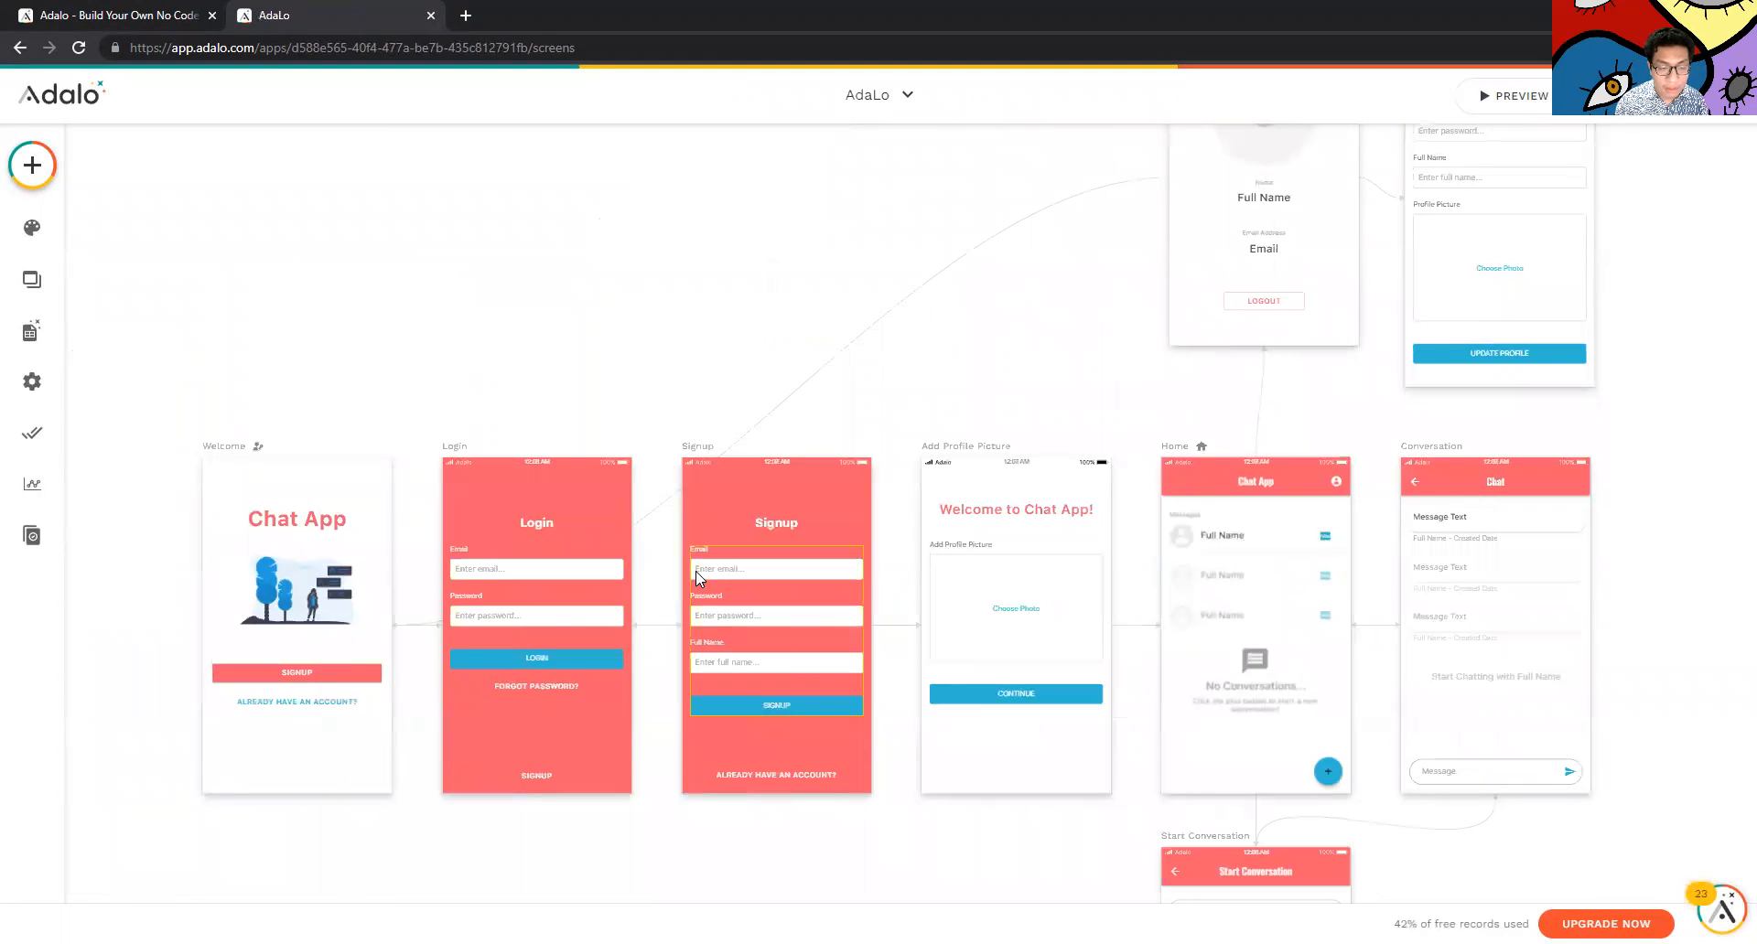
left_click(229, 458)
left_click(452, 445)
left_click(659, 403)
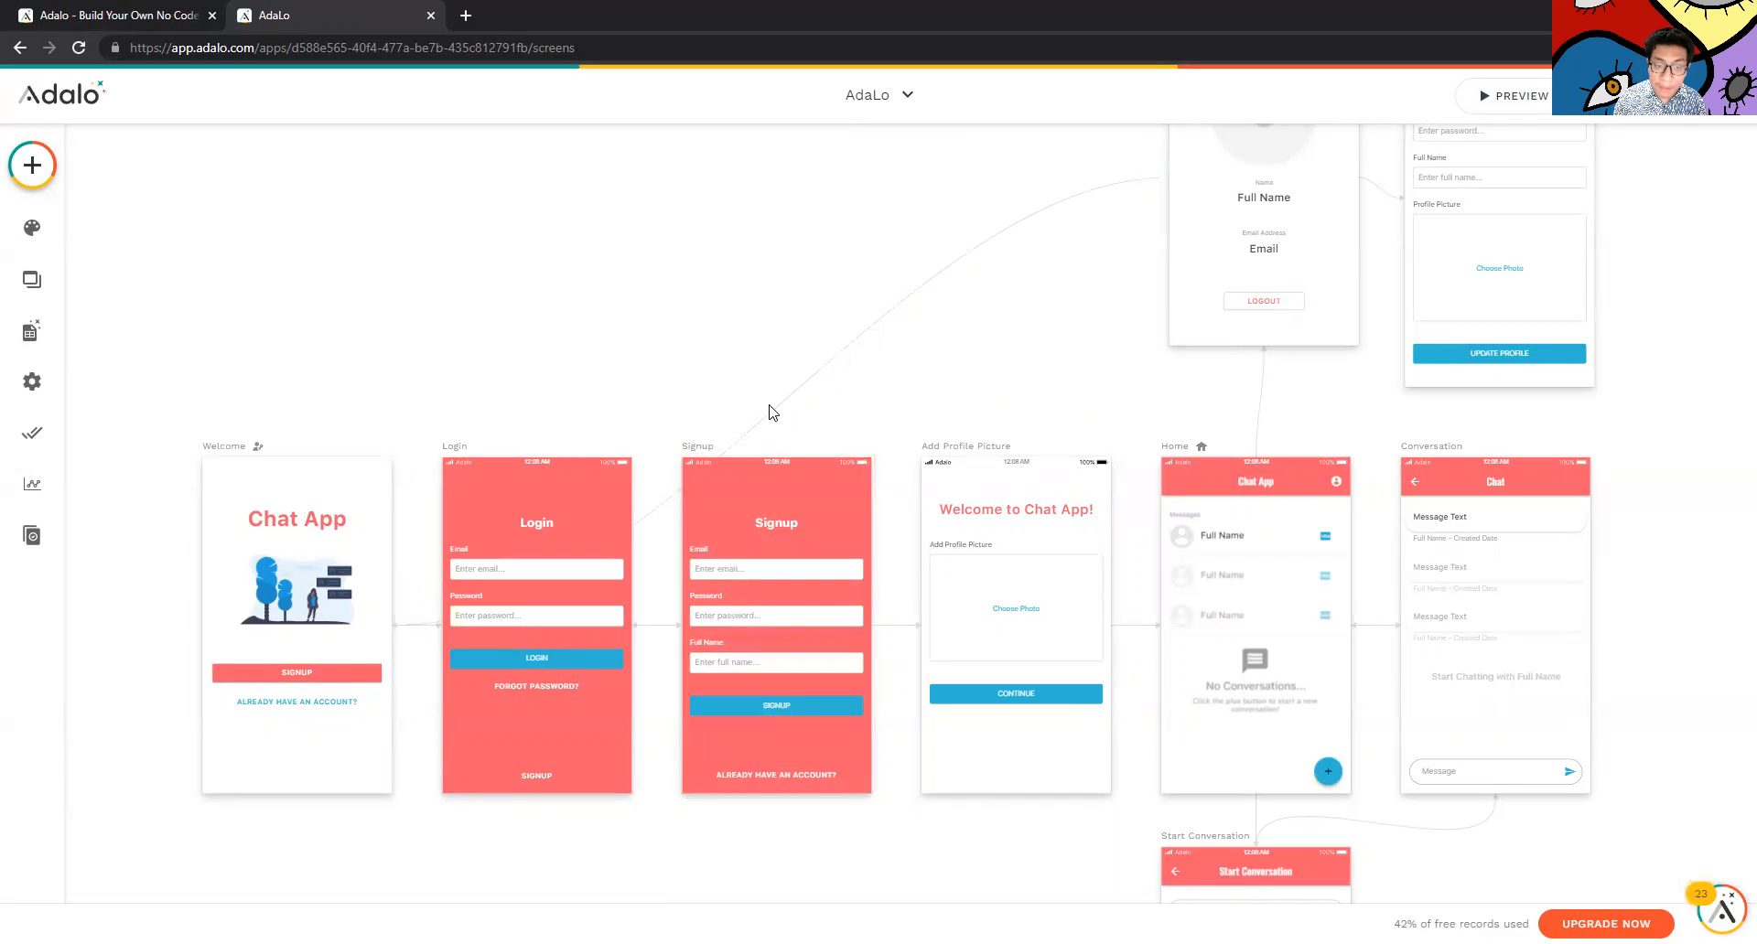
Scroll through the canvas to review the screens from Welcome to Start Conversation
scroll(970, 352, "up", 1)
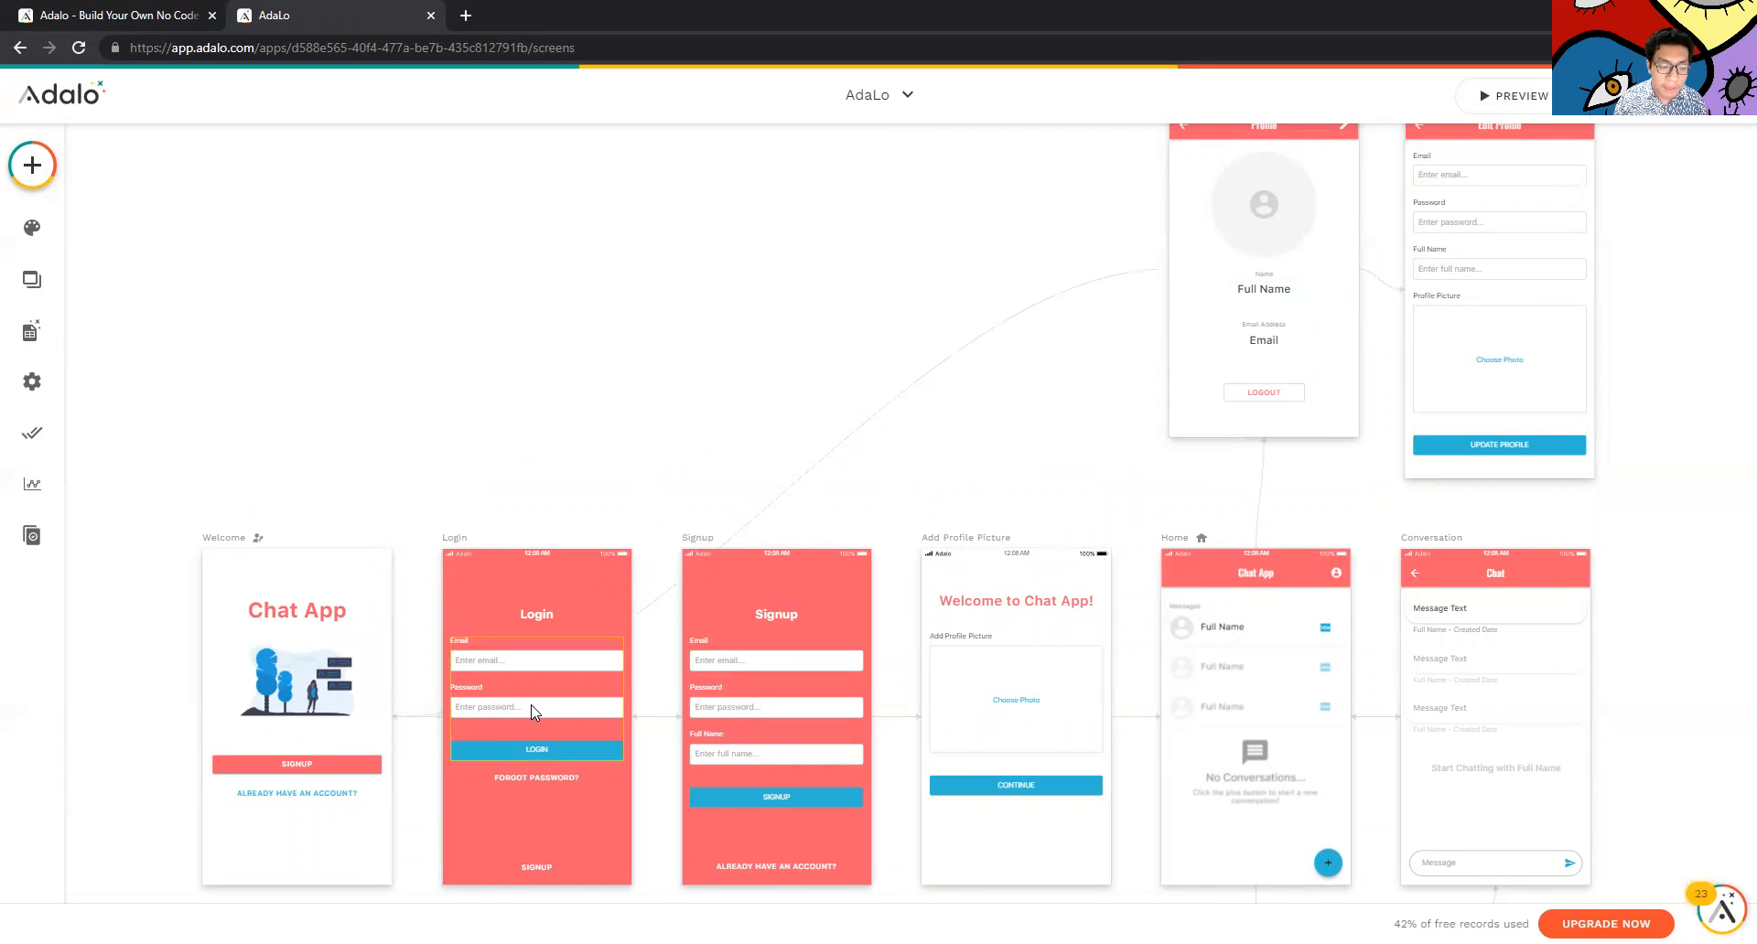
scroll(385, 677, "down", 1)
scroll(647, 639, "up", 3)
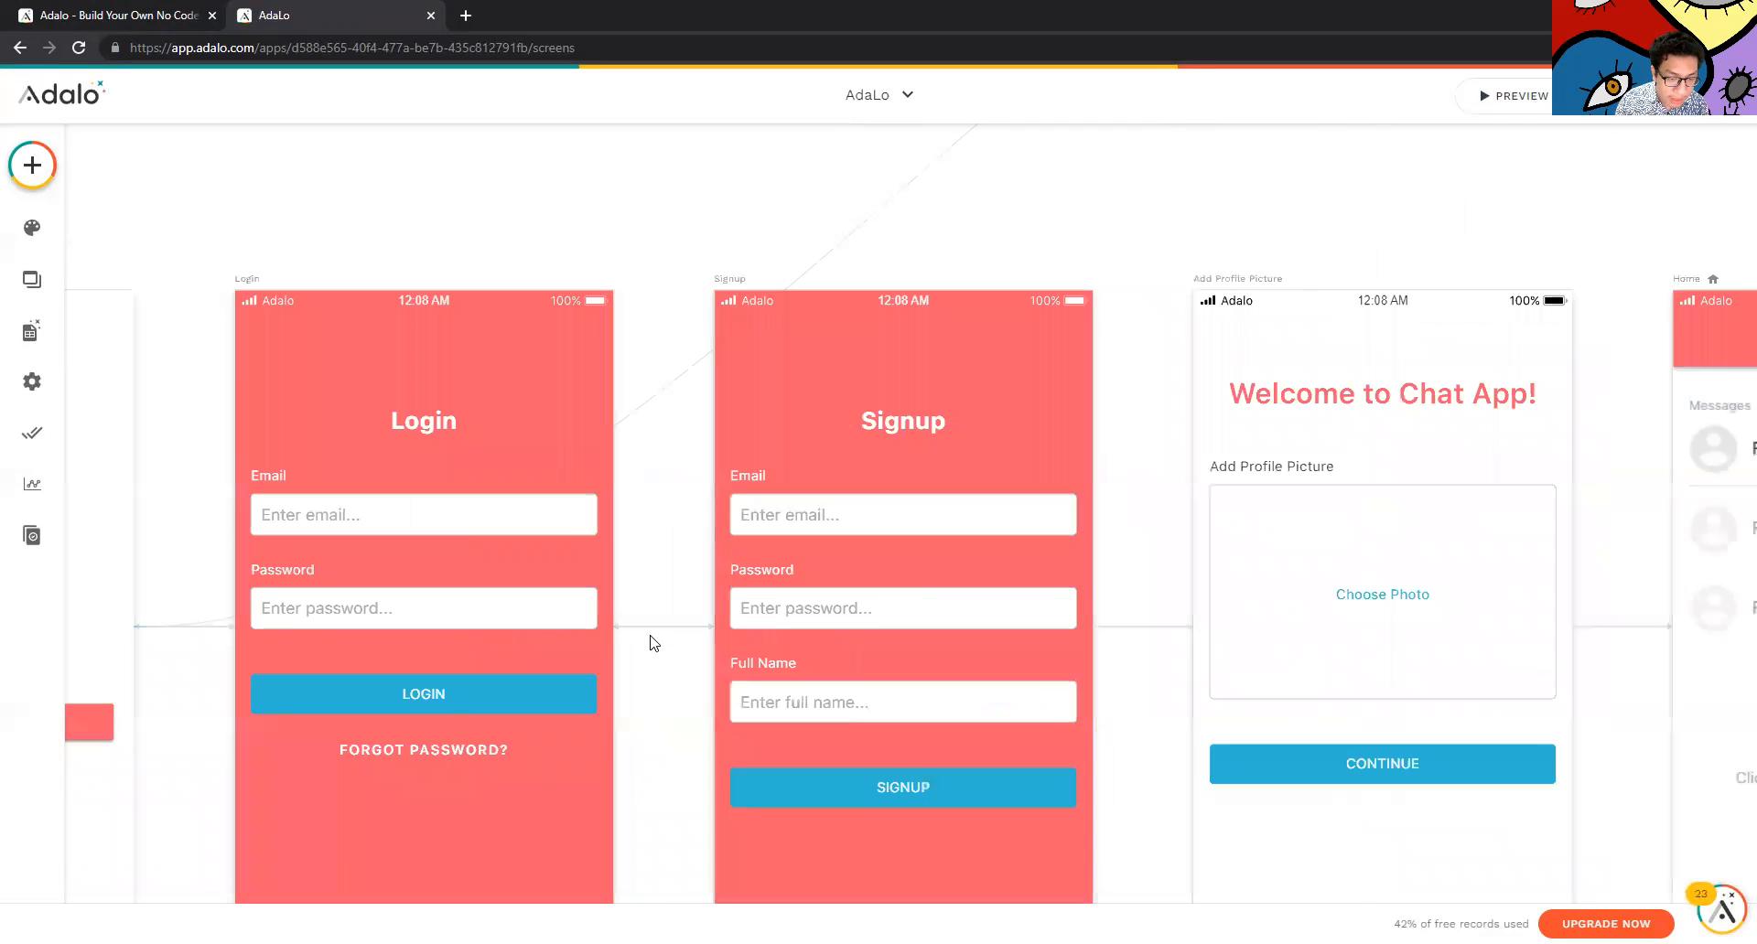
scroll(673, 681, "down", 8)
scroll(623, 668, "up", 5)
scroll(878, 448, "down", 4)
scroll(942, 402, "up", 2)
scroll(934, 348, "up", 6)
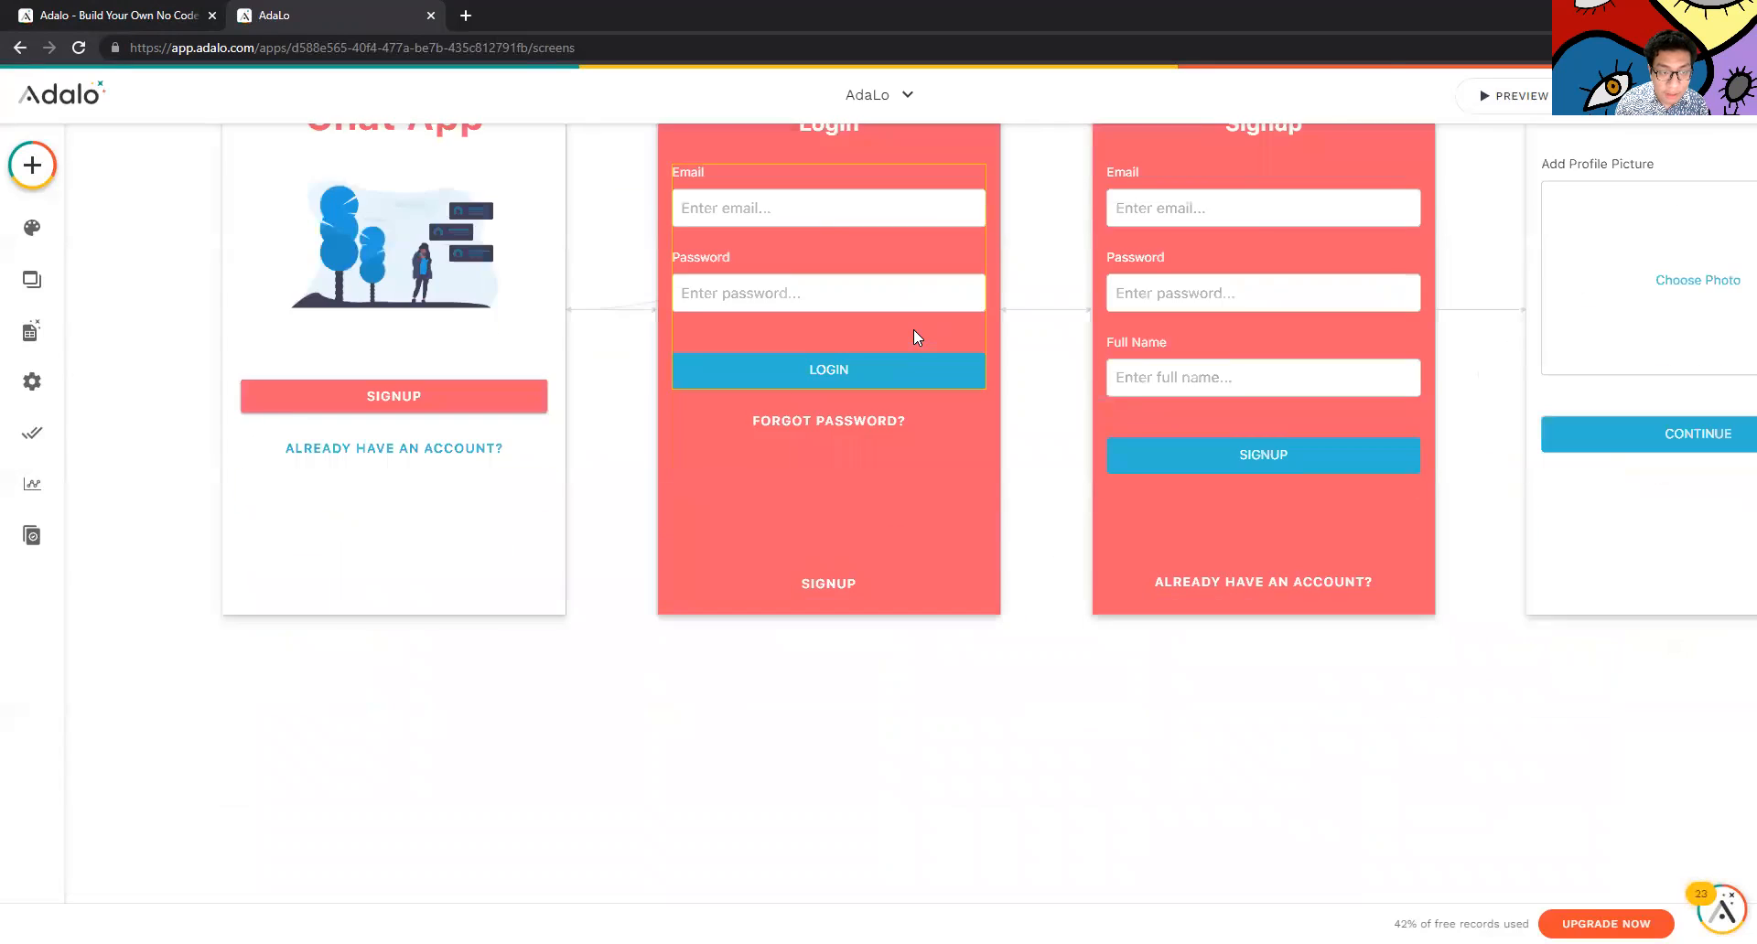
scroll(913, 329, "up", 2)
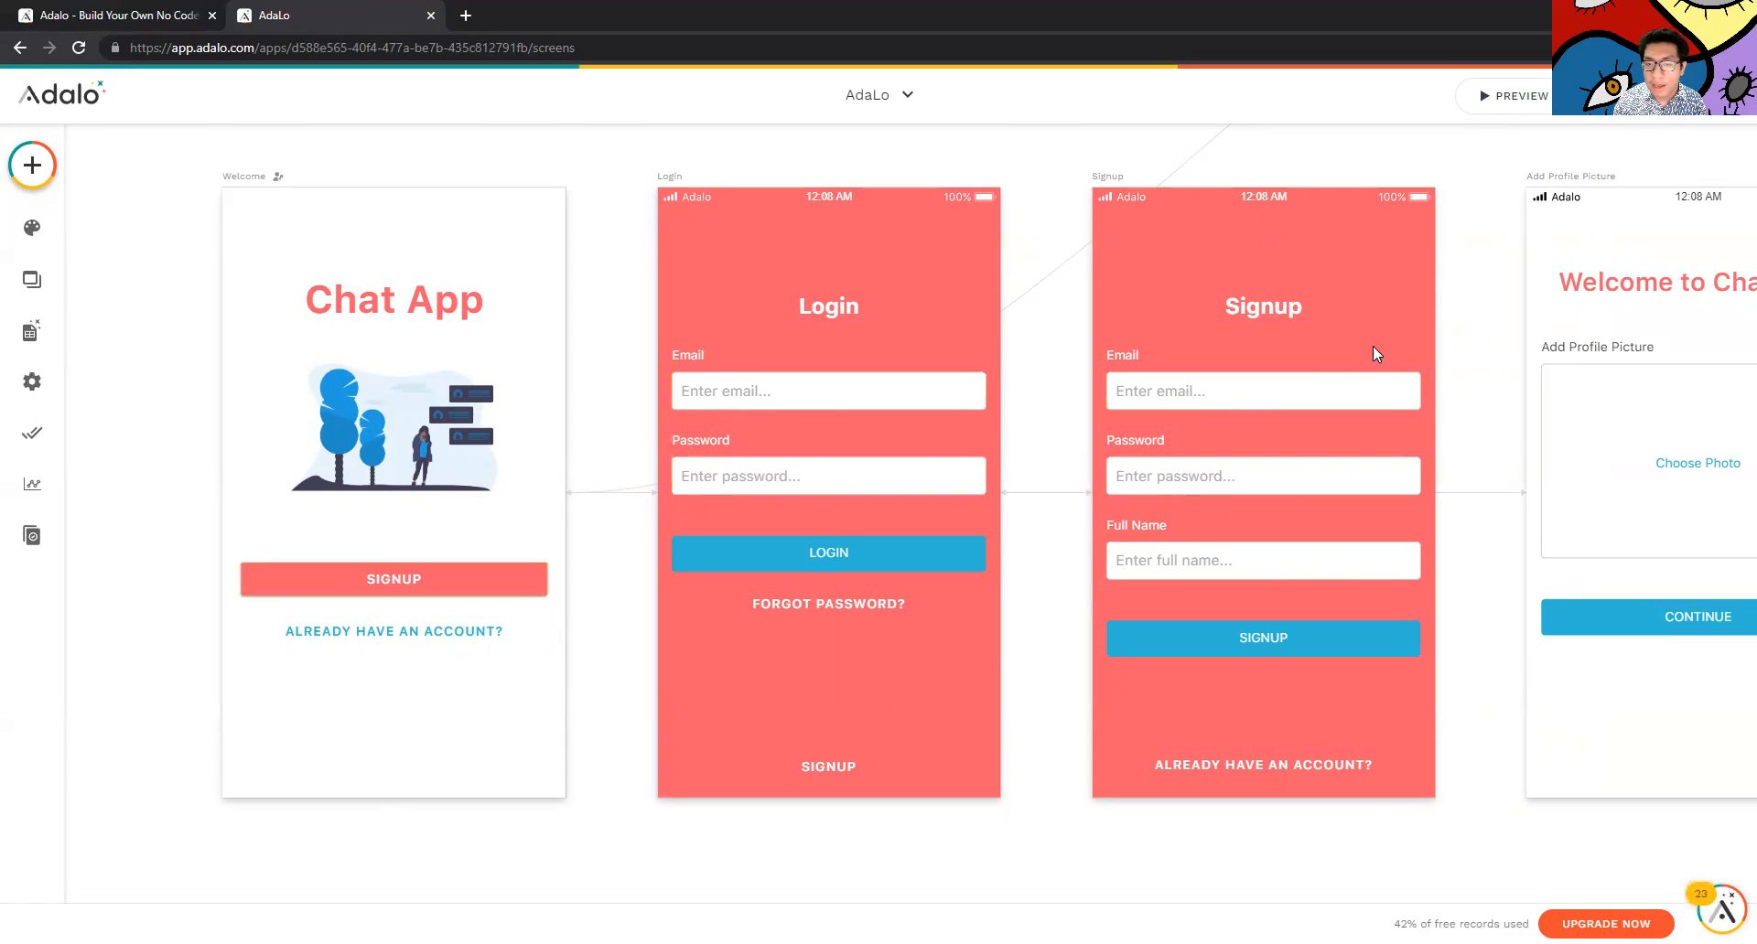
scroll(1376, 410, "down", 1)
scroll(1263, 302, "up", 1)
scroll(904, 453, "down", 3)
scroll(938, 435, "up", 5)
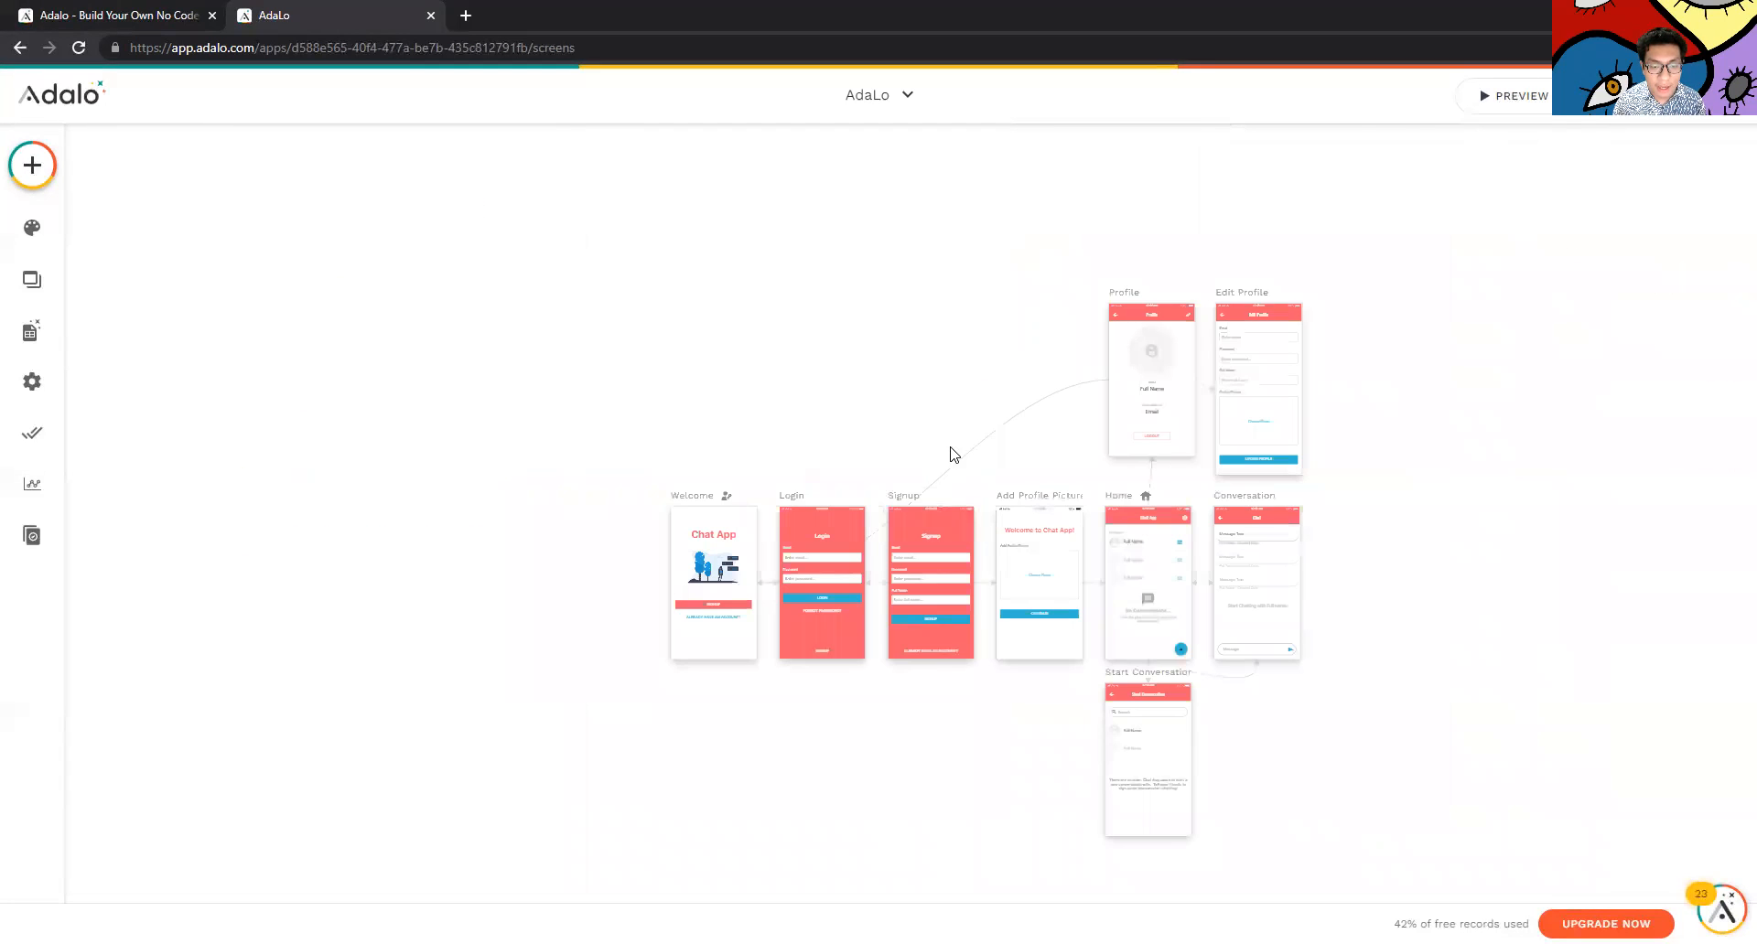
scroll(987, 512, "down", 4)
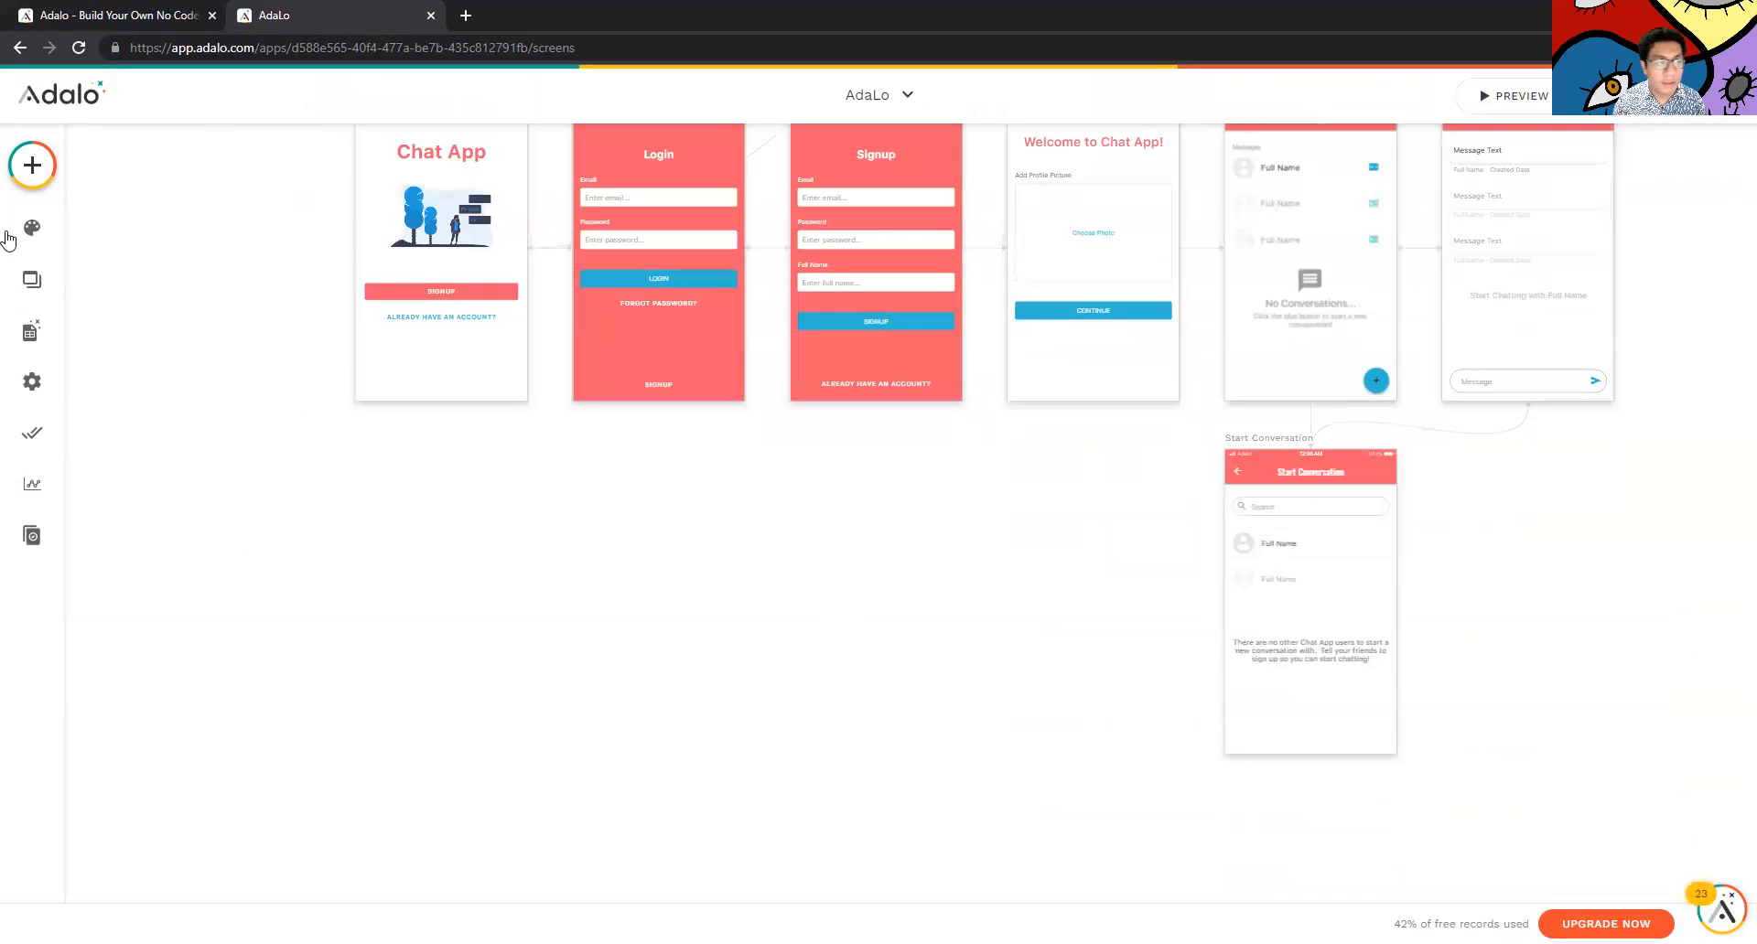
Browse the Navigation and Lists categories of the Add Component panel
left_click(32, 162)
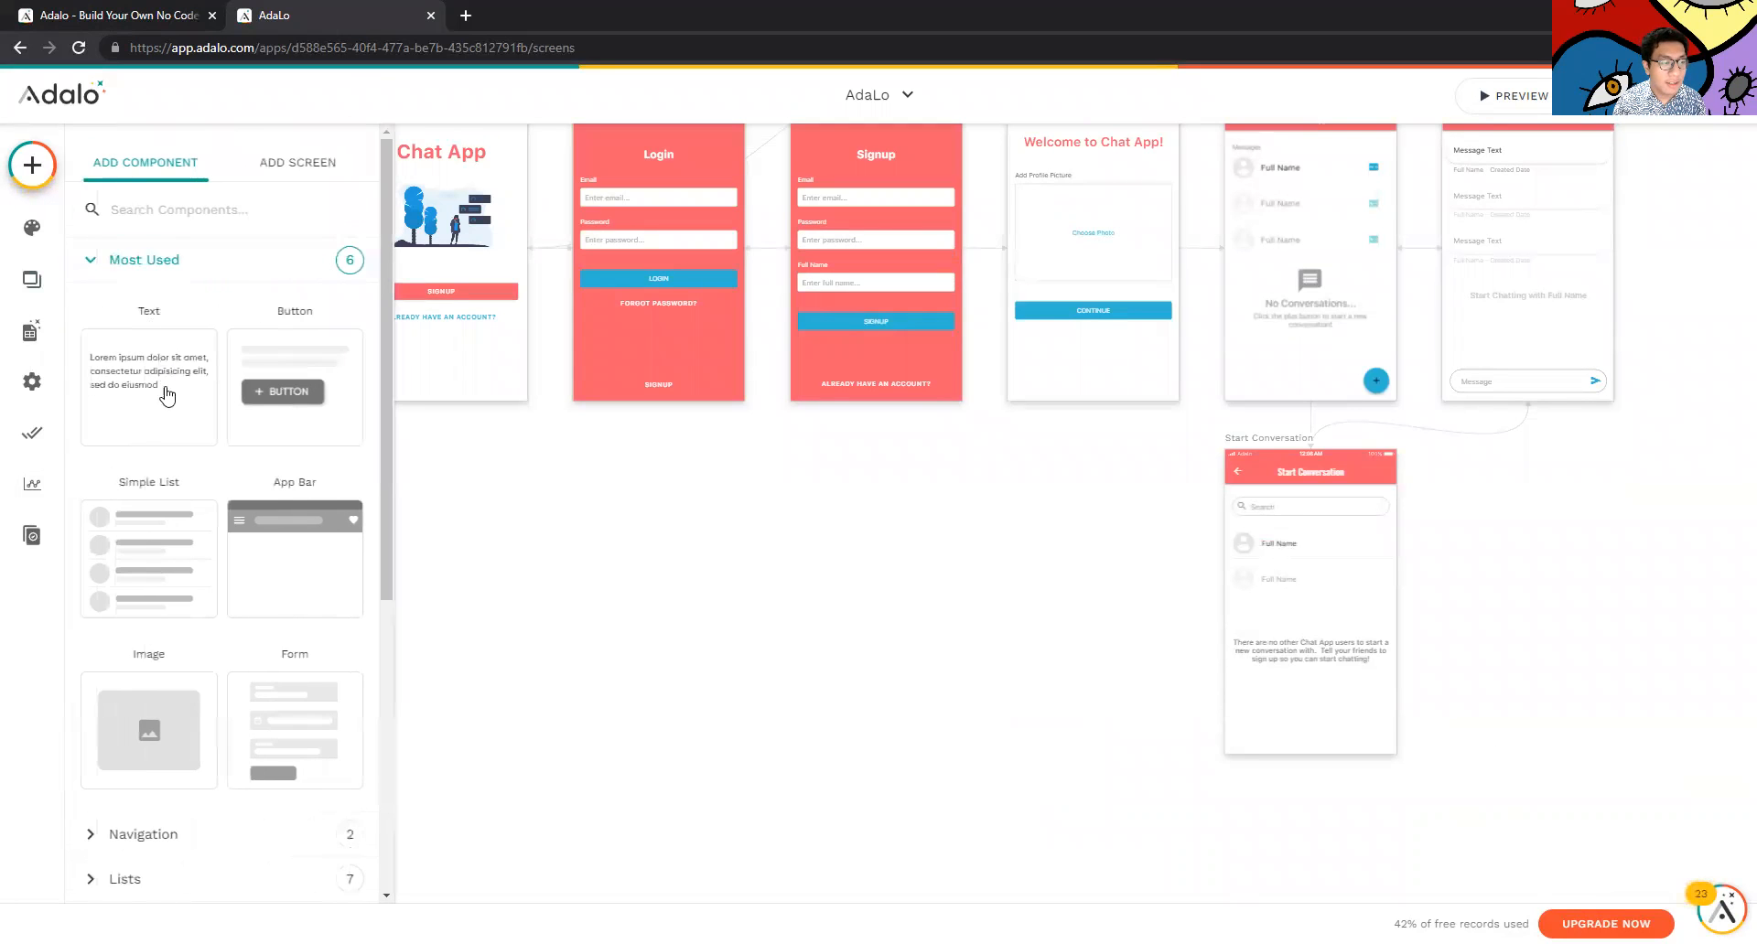
scroll(211, 561, "down", 3)
left_click(188, 561)
left_click(137, 706)
scroll(151, 741, "down", 2)
scroll(174, 695, "up", 6)
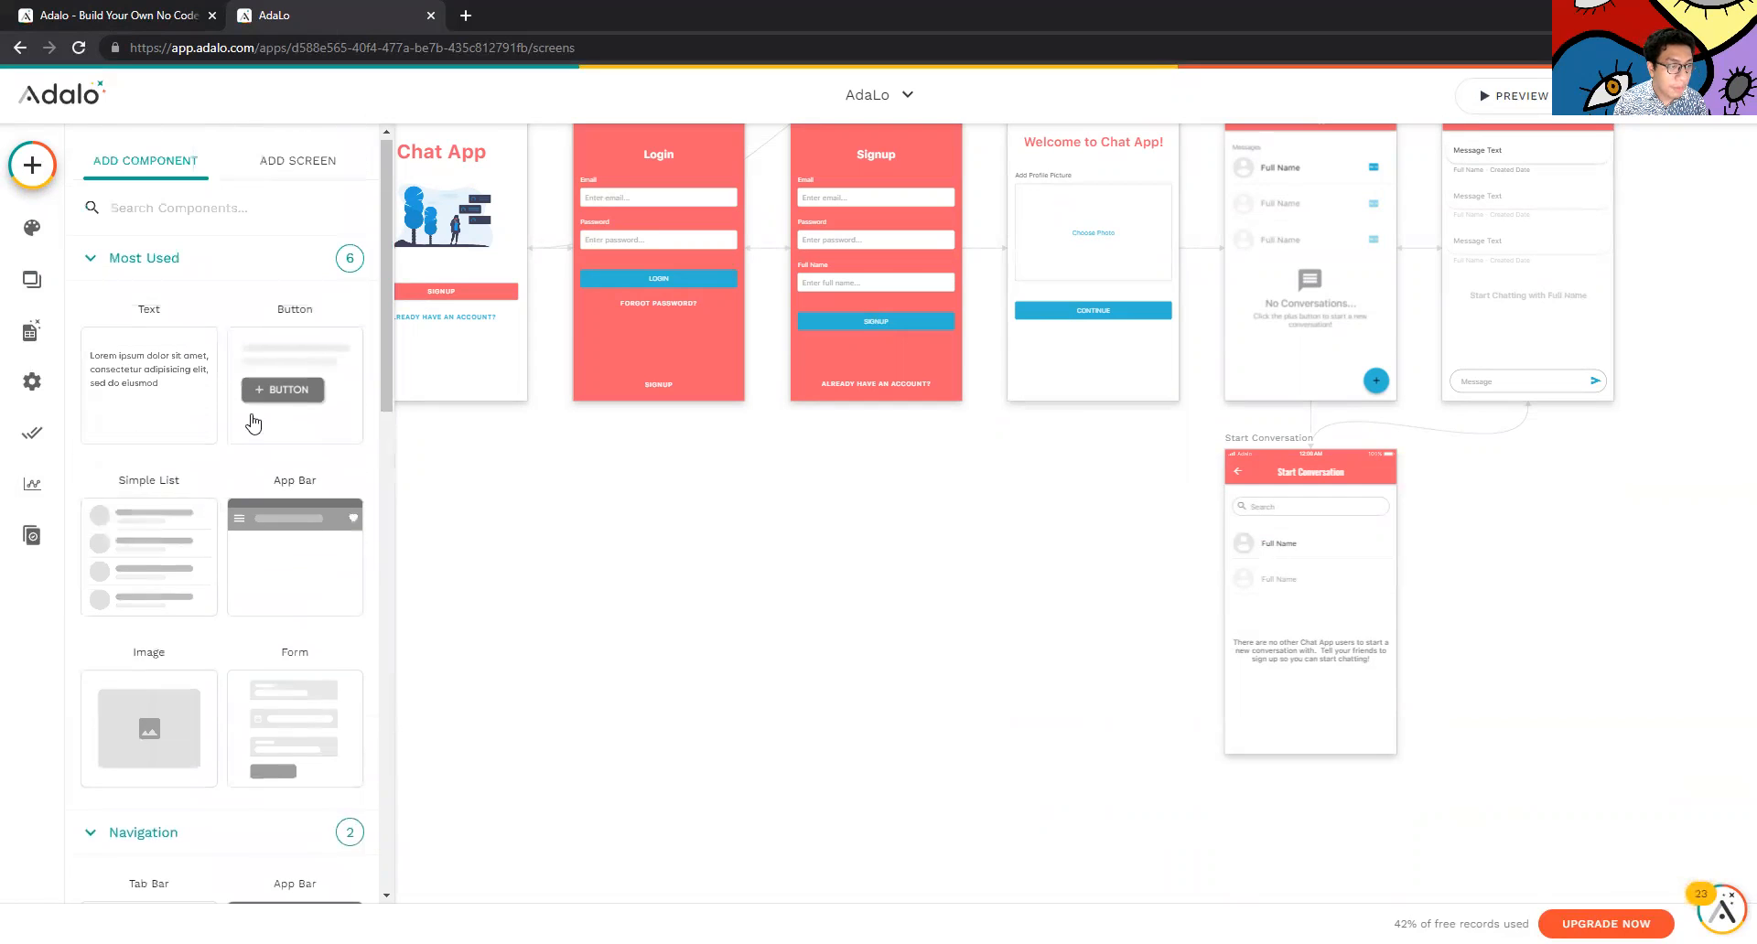
scroll(294, 460, "down", 4)
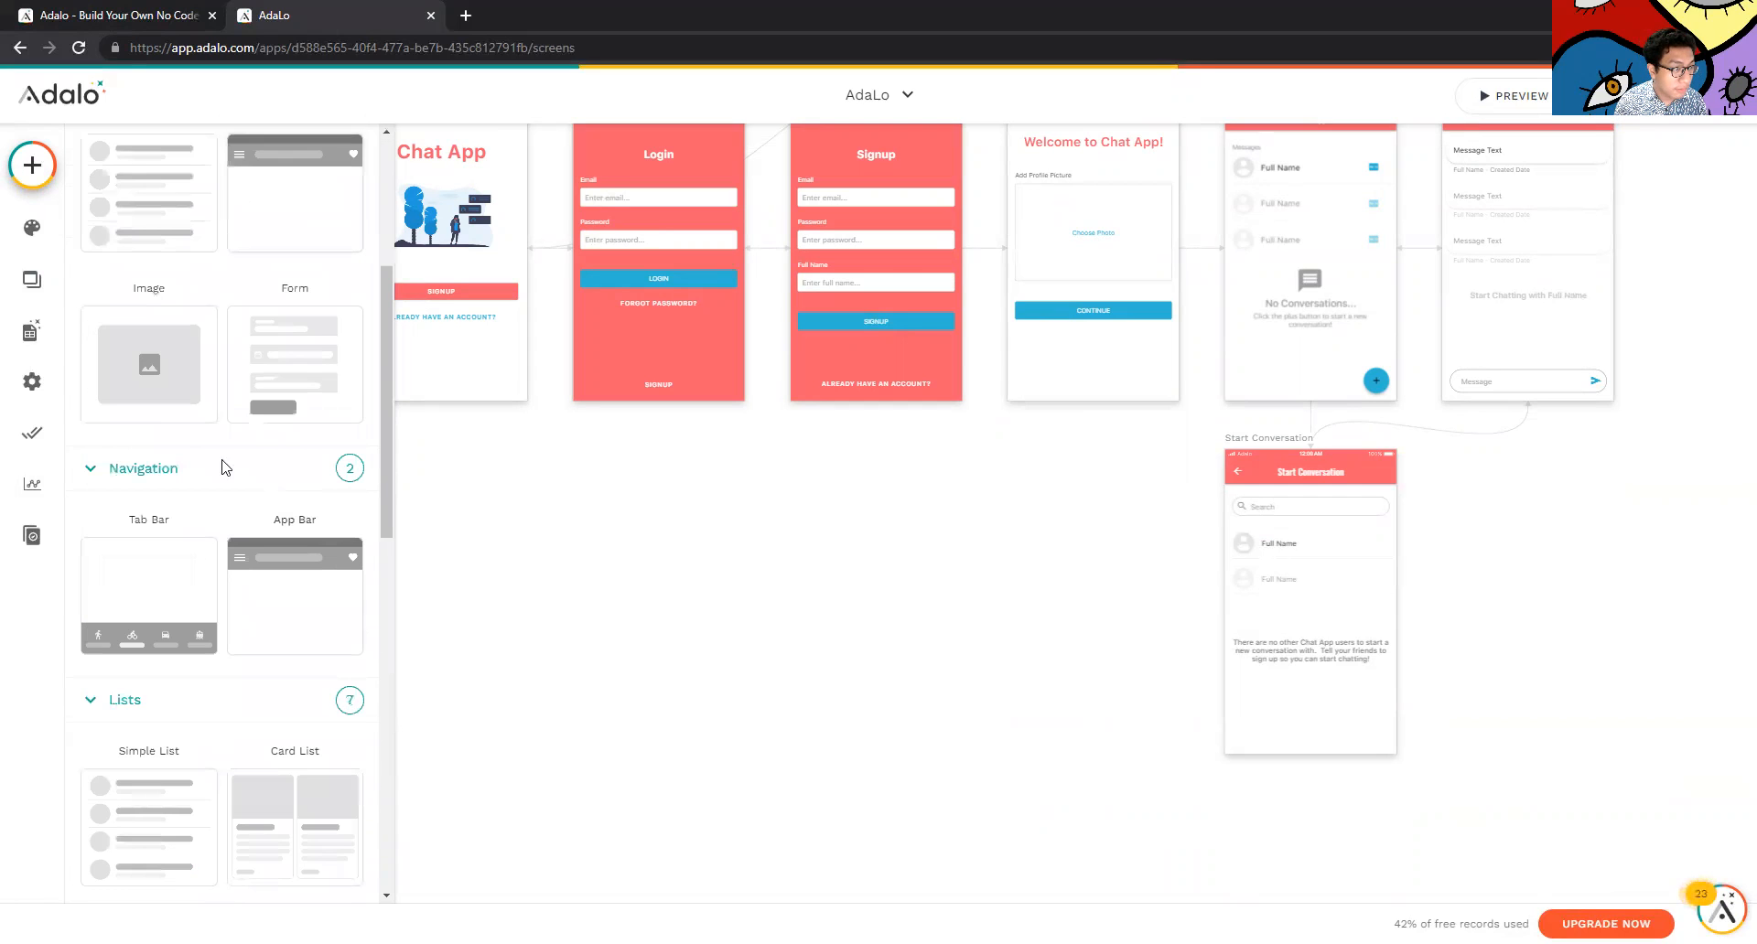
Go to Add Screen and expand the Info, Intro and List screen templates
left_click(32, 279)
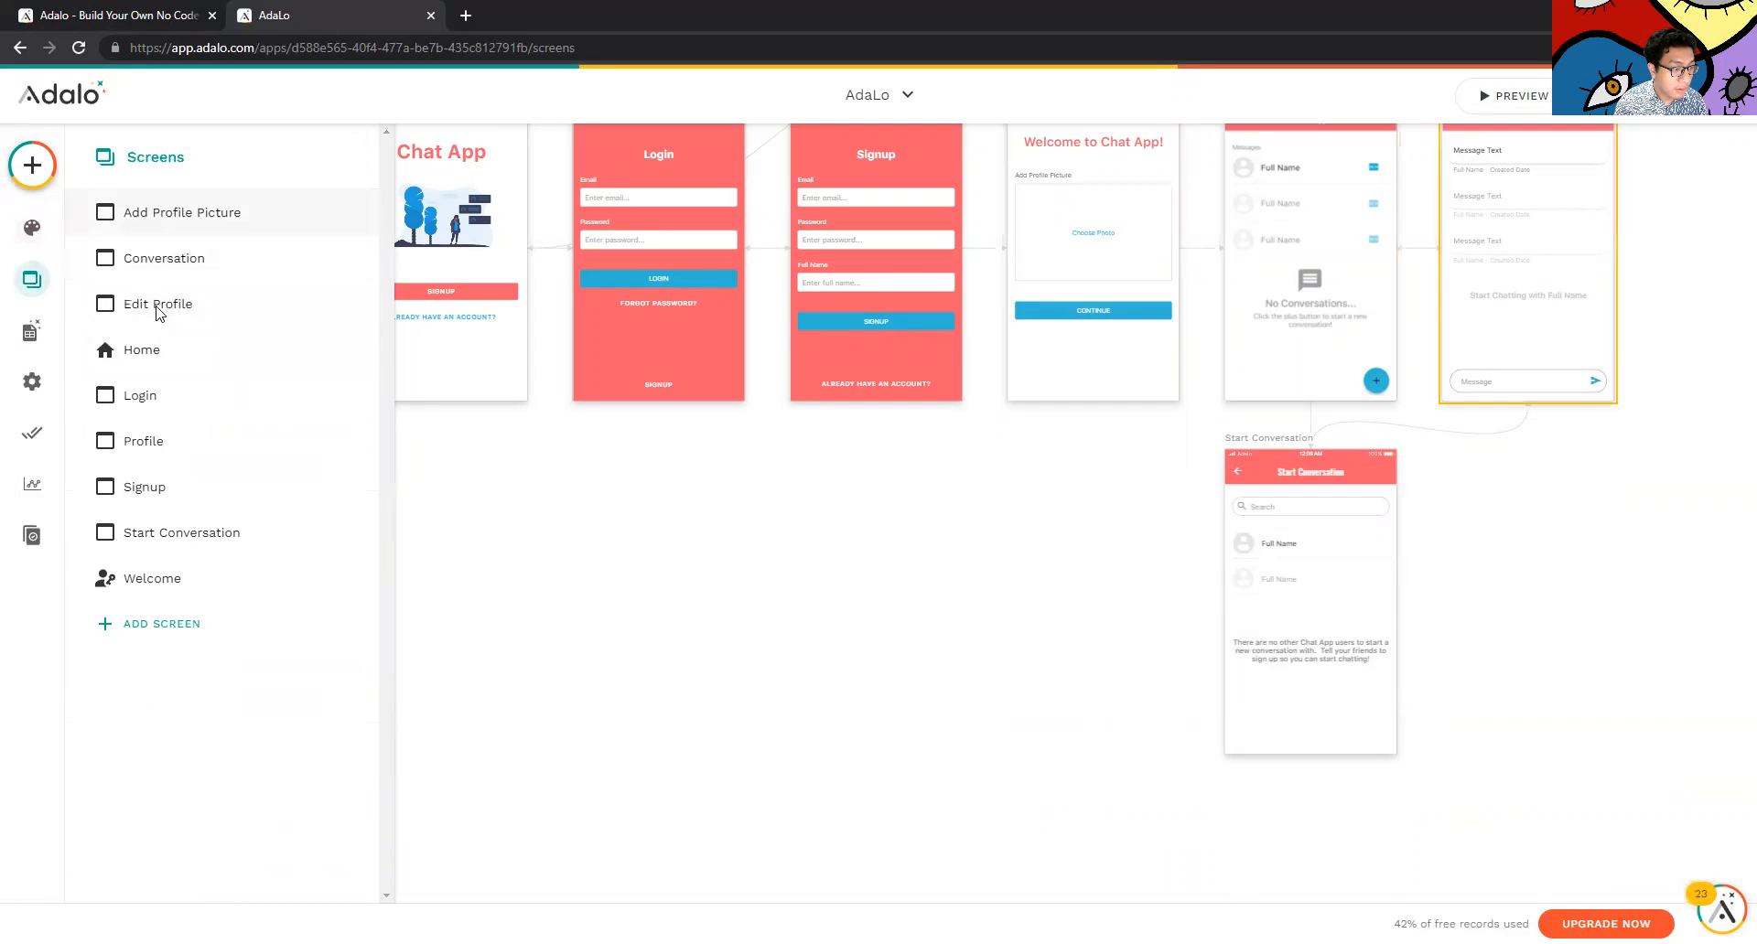
left_click(163, 626)
scroll(165, 458, "down", 2)
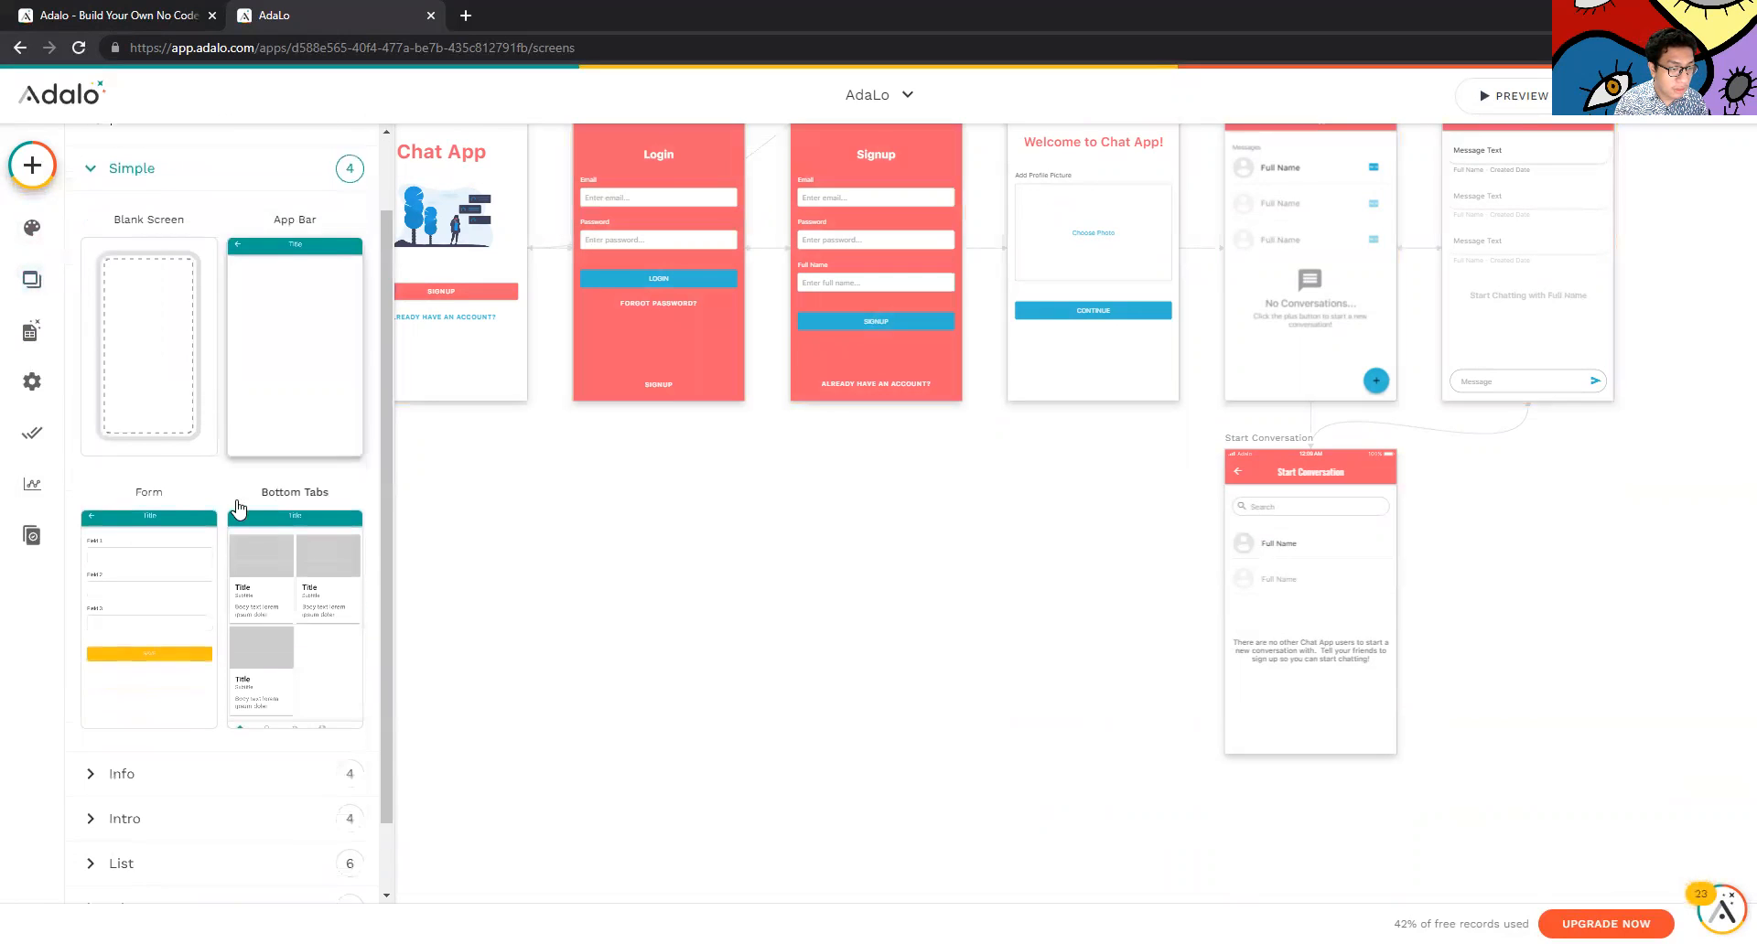
left_click(168, 690)
scroll(170, 718, "down", 5)
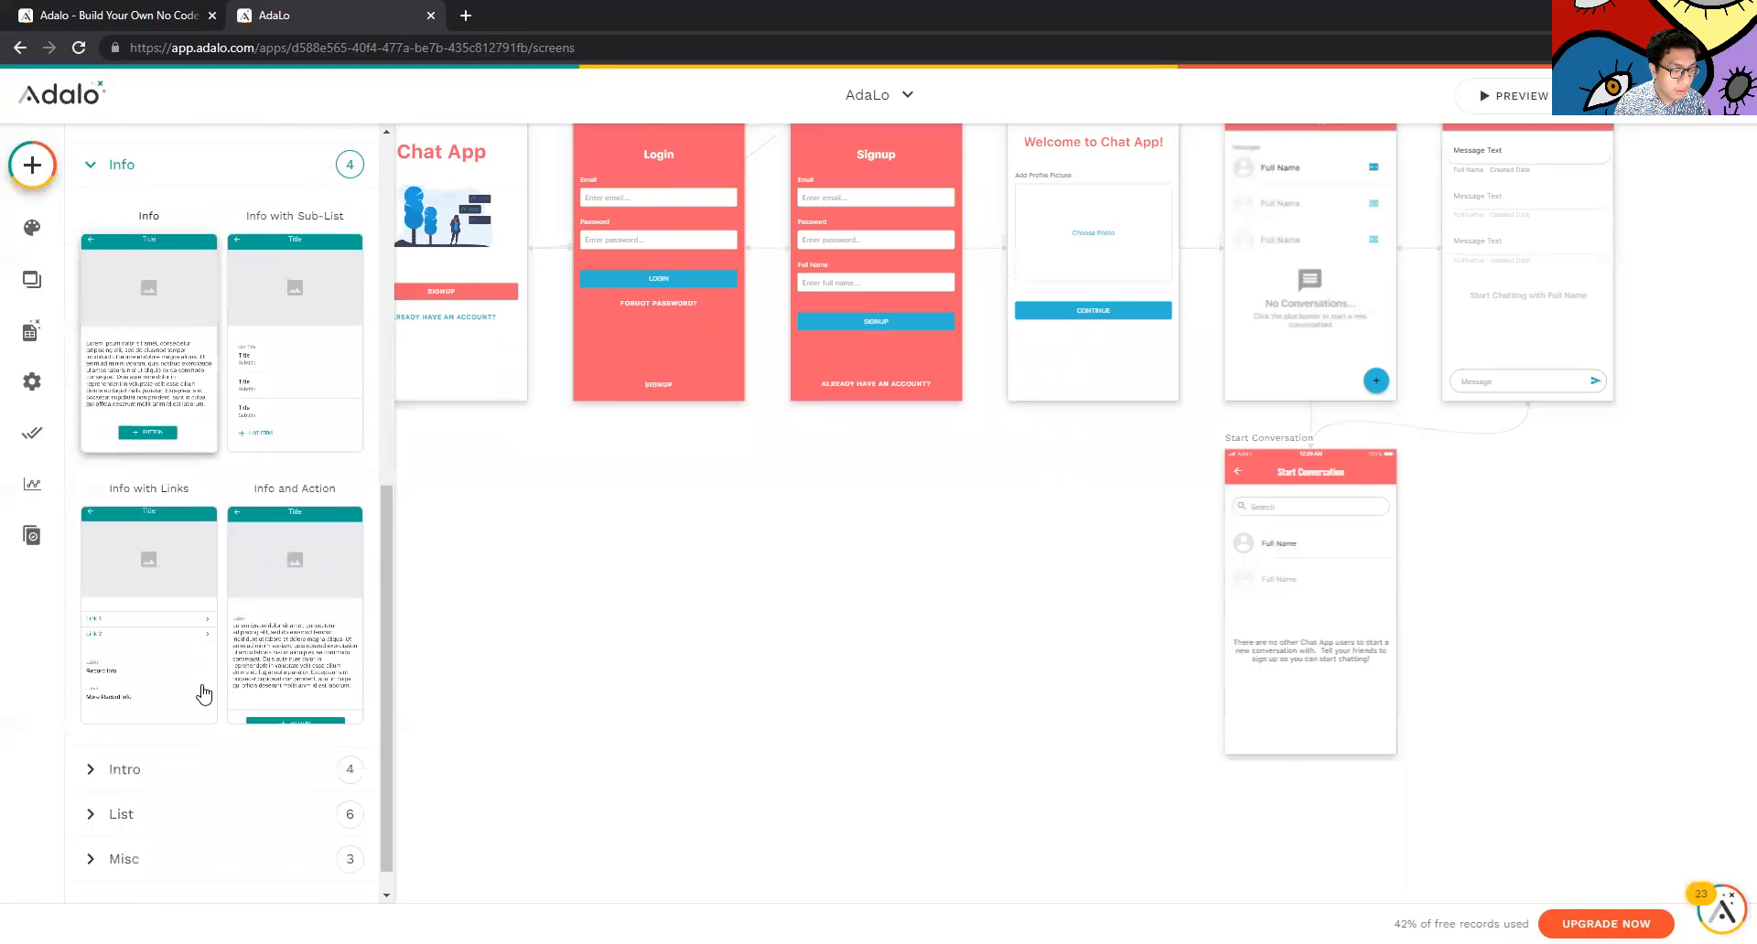
left_click(176, 748)
scroll(190, 771, "down", 5)
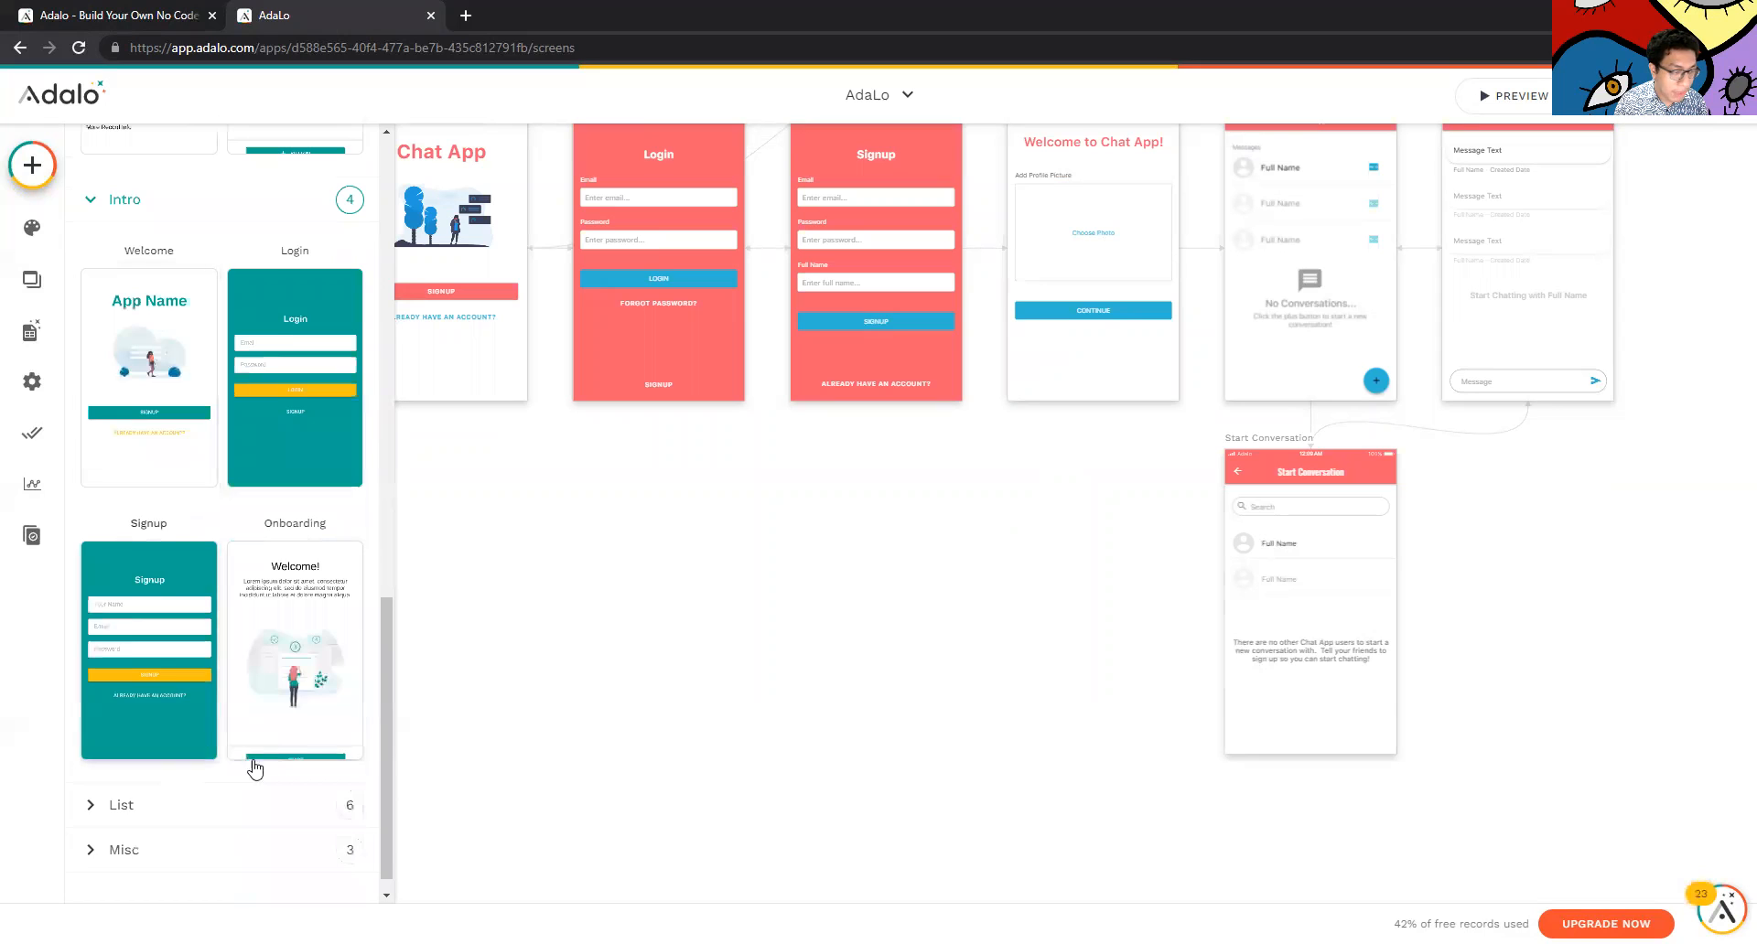
left_click(204, 784)
scroll(207, 788, "down", 3)
scroll(211, 788, "down", 5)
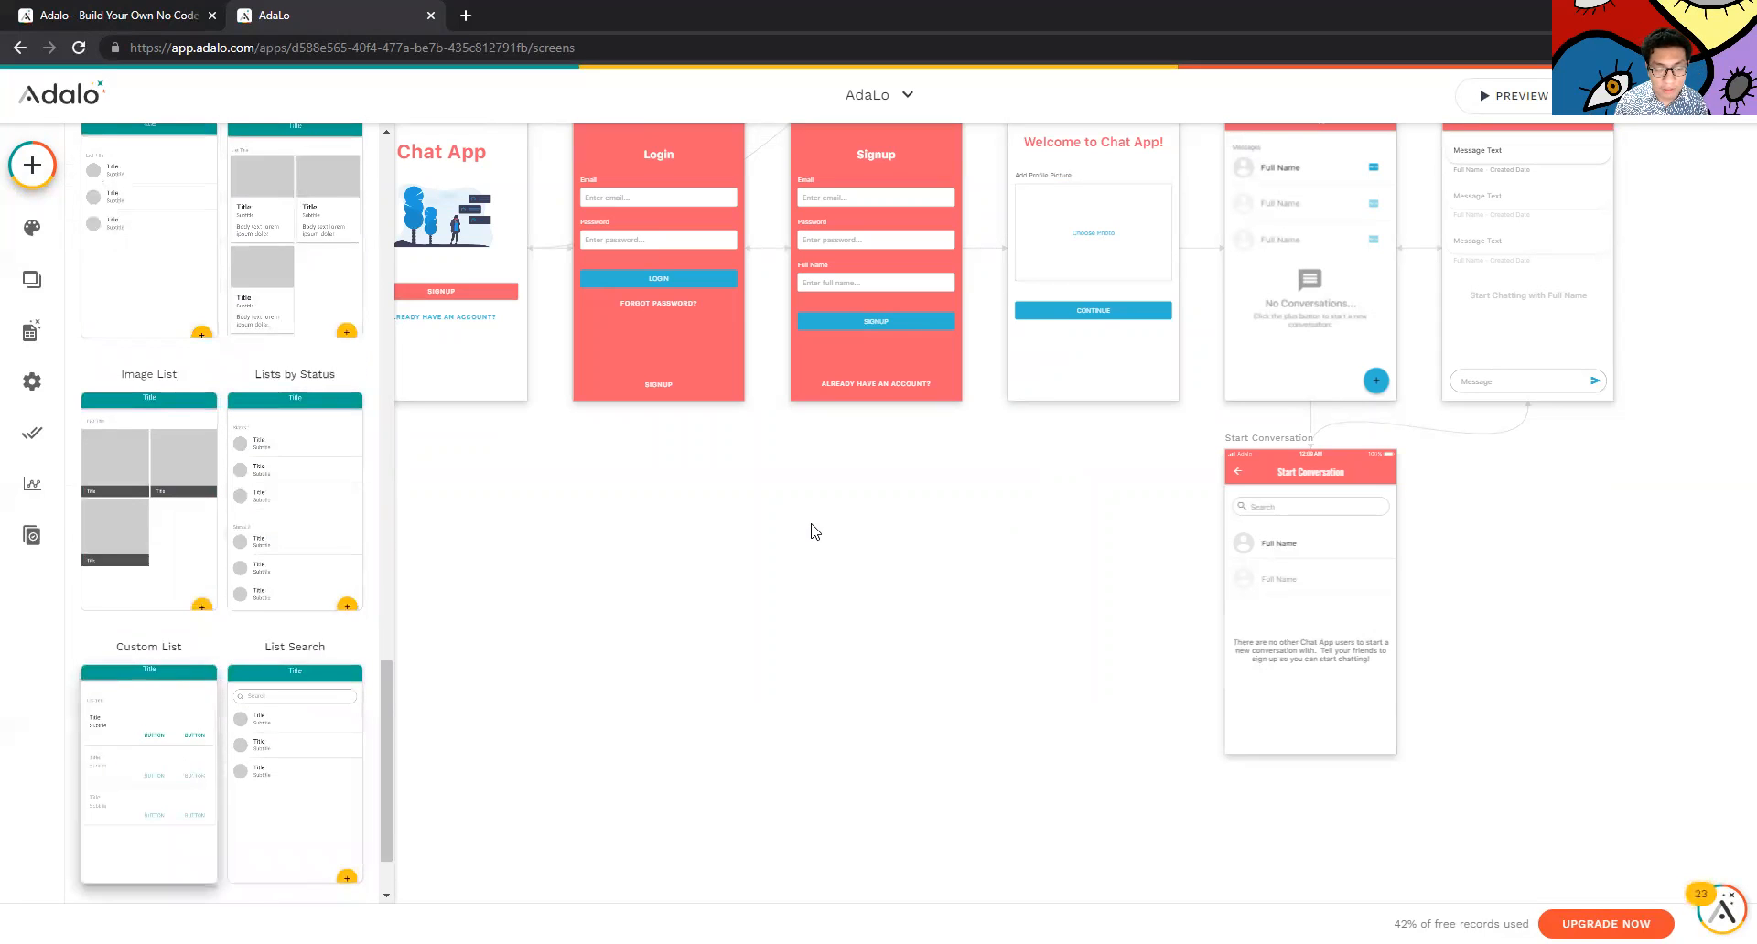
Create a Custom List screen named 'Layar Contoh' and place it below Signup
left_click(137, 746)
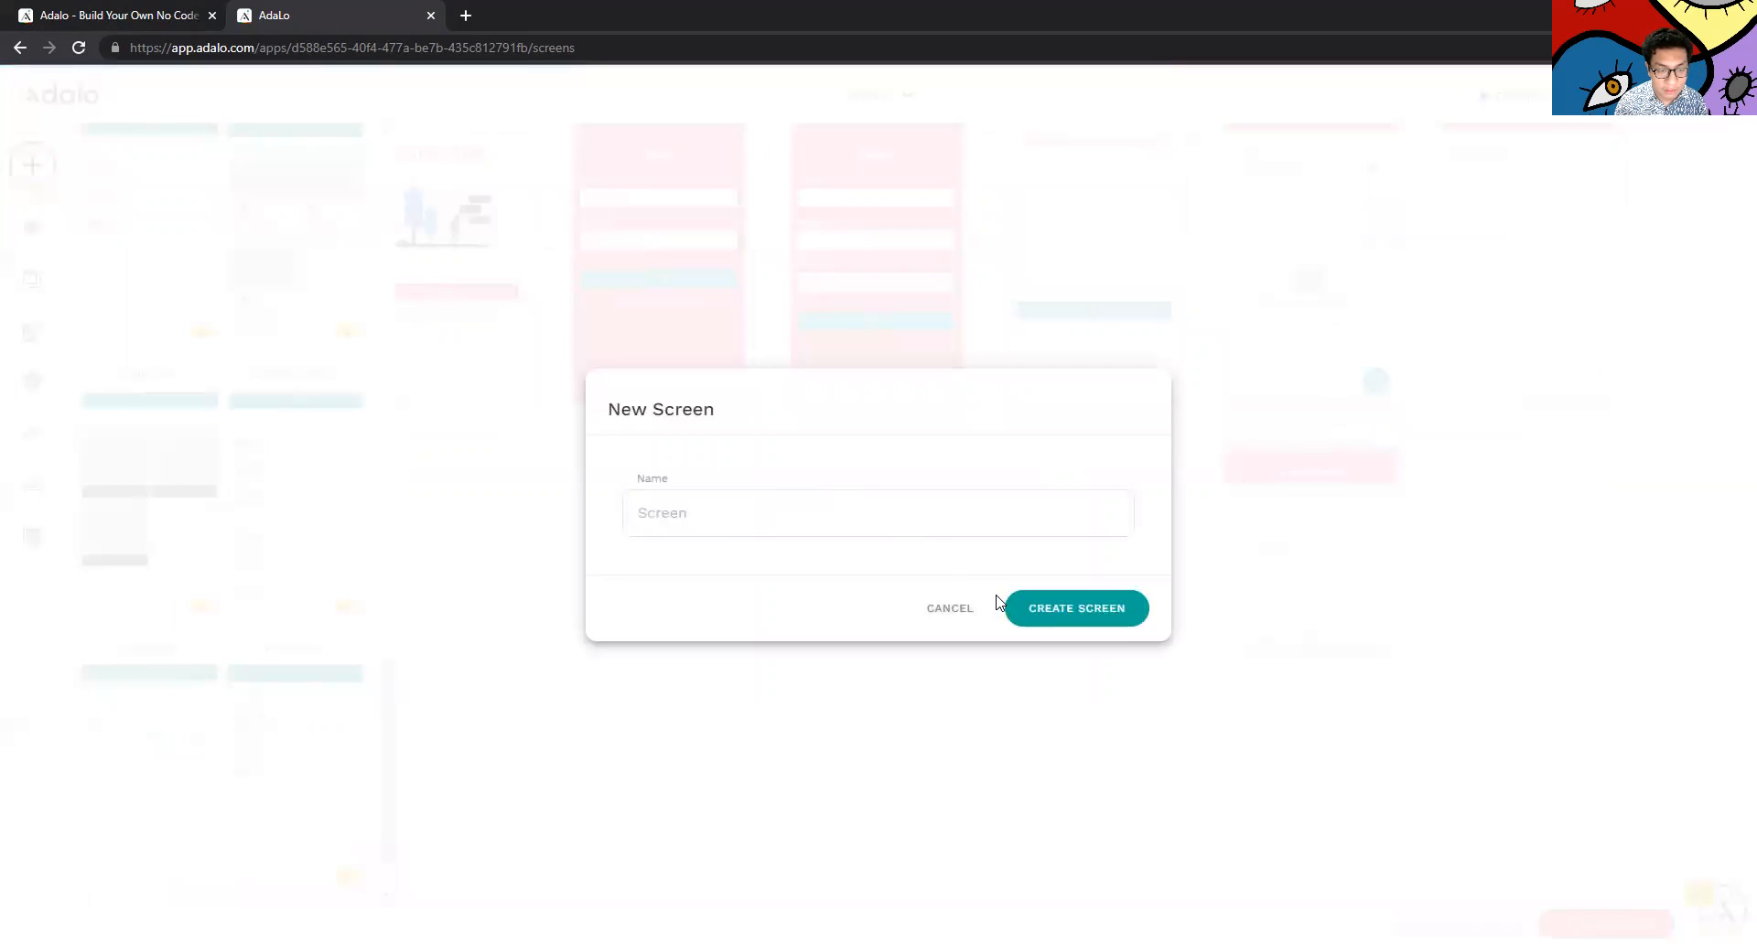
type("Layar Contoh")
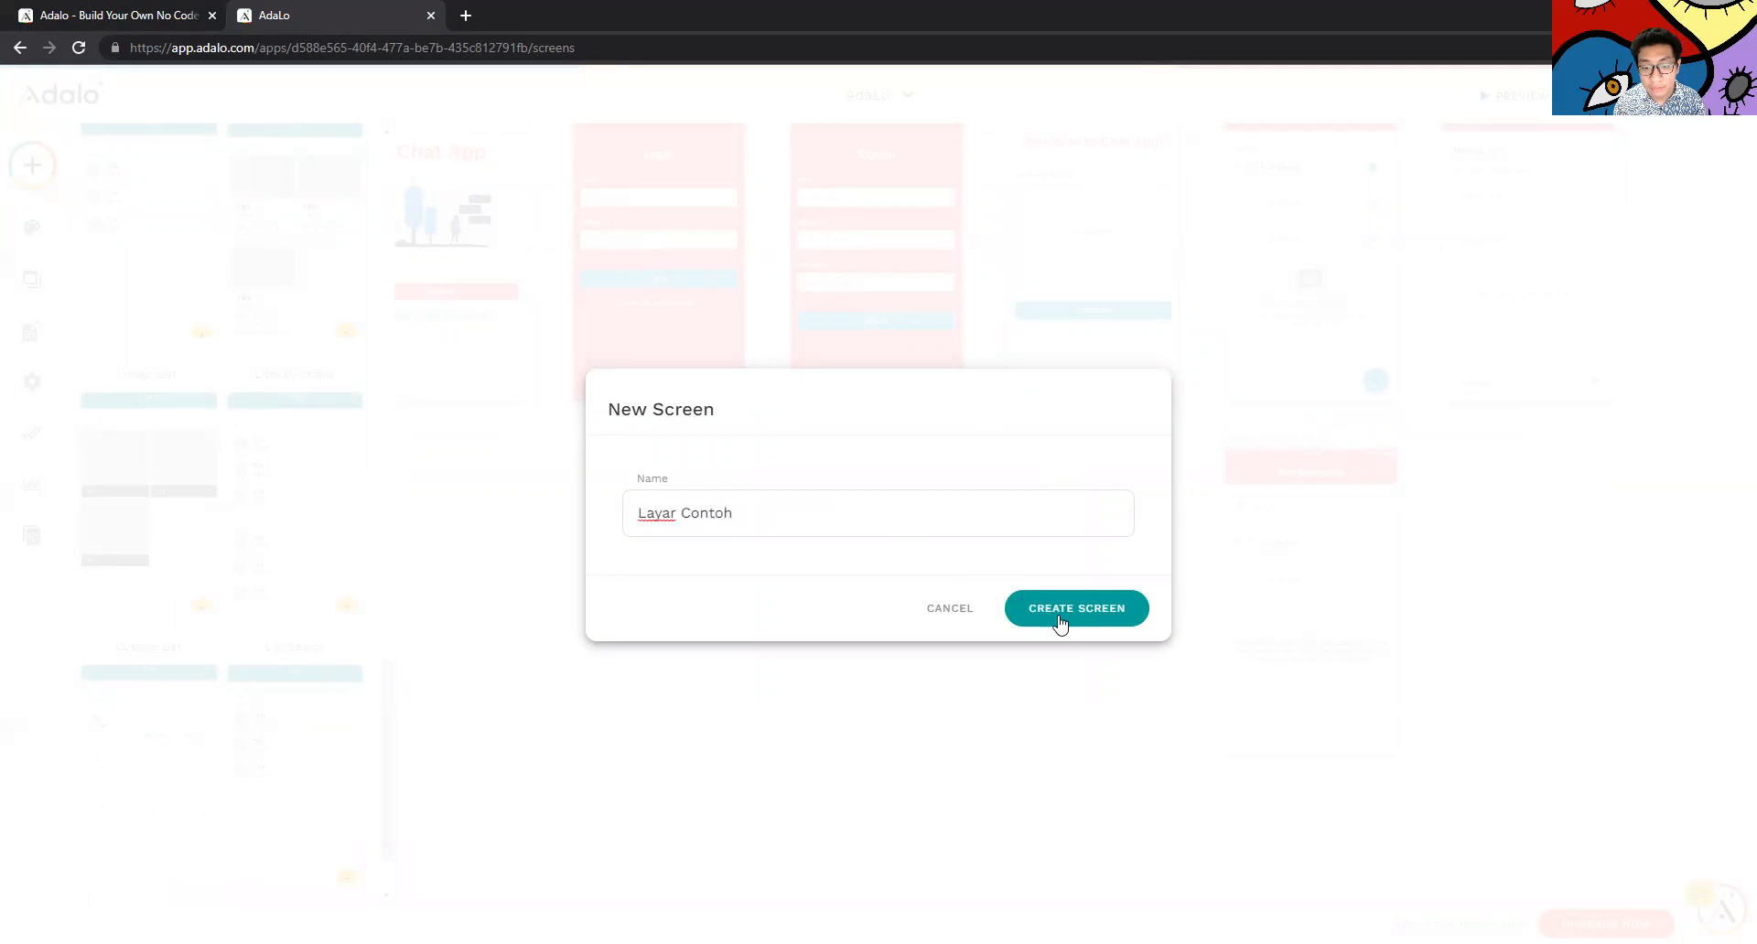
left_click(1060, 622)
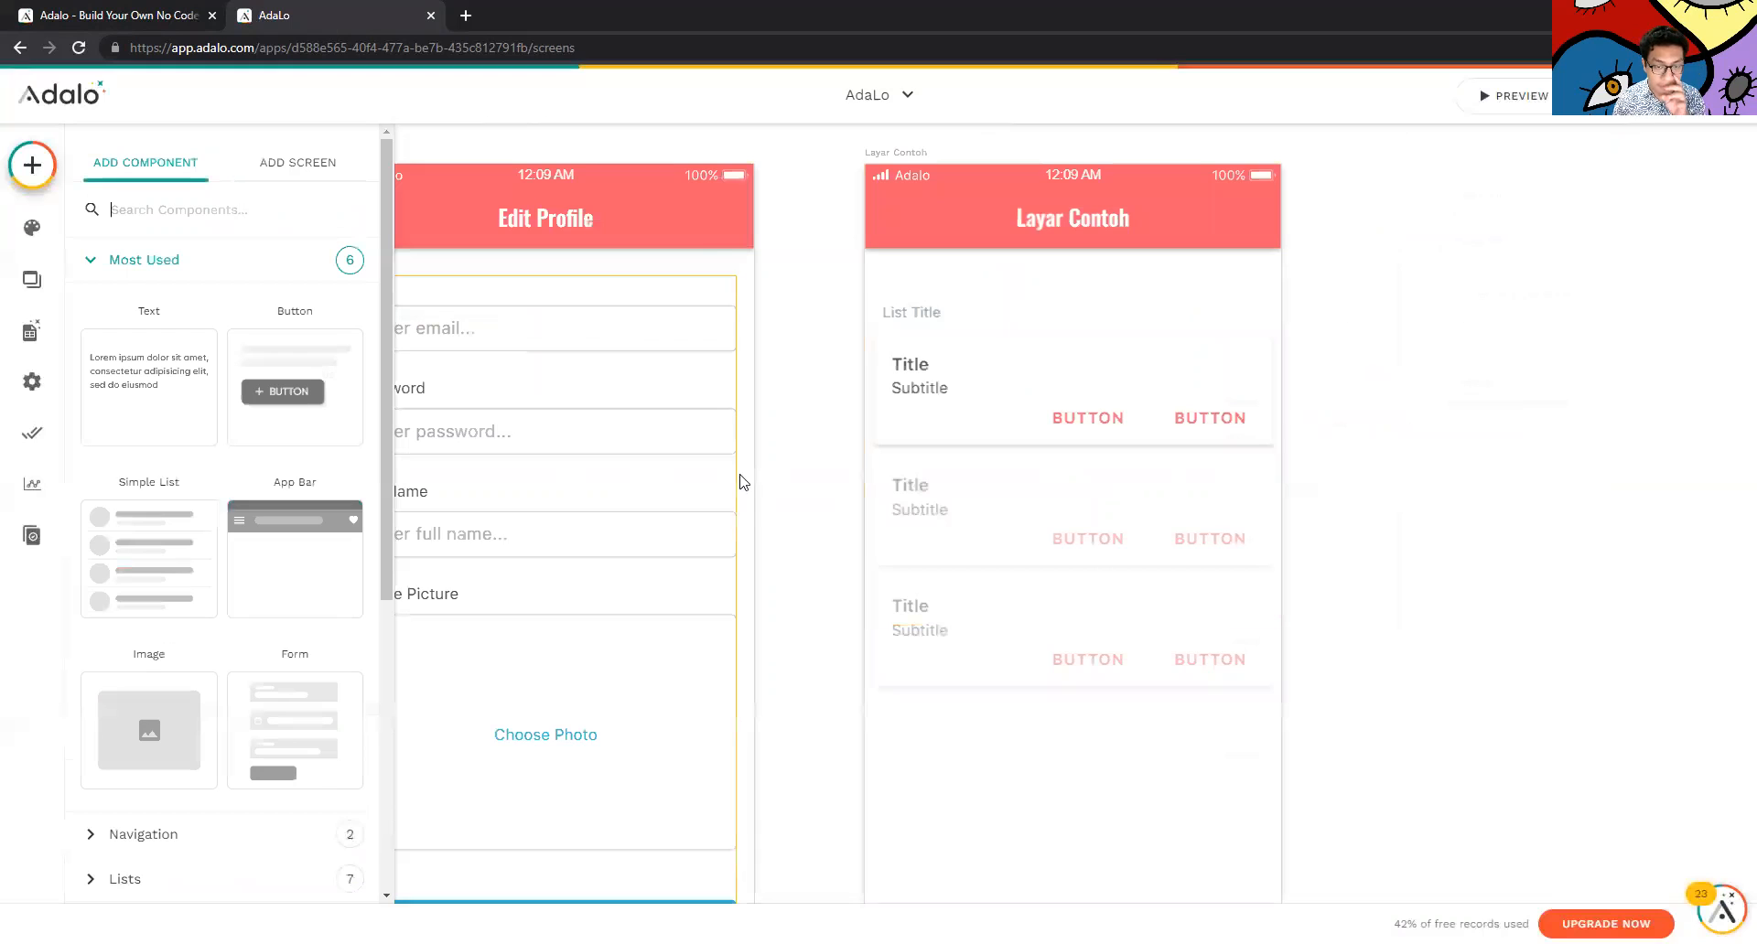
scroll(843, 478, "down", 5)
scroll(843, 476, "up", 2)
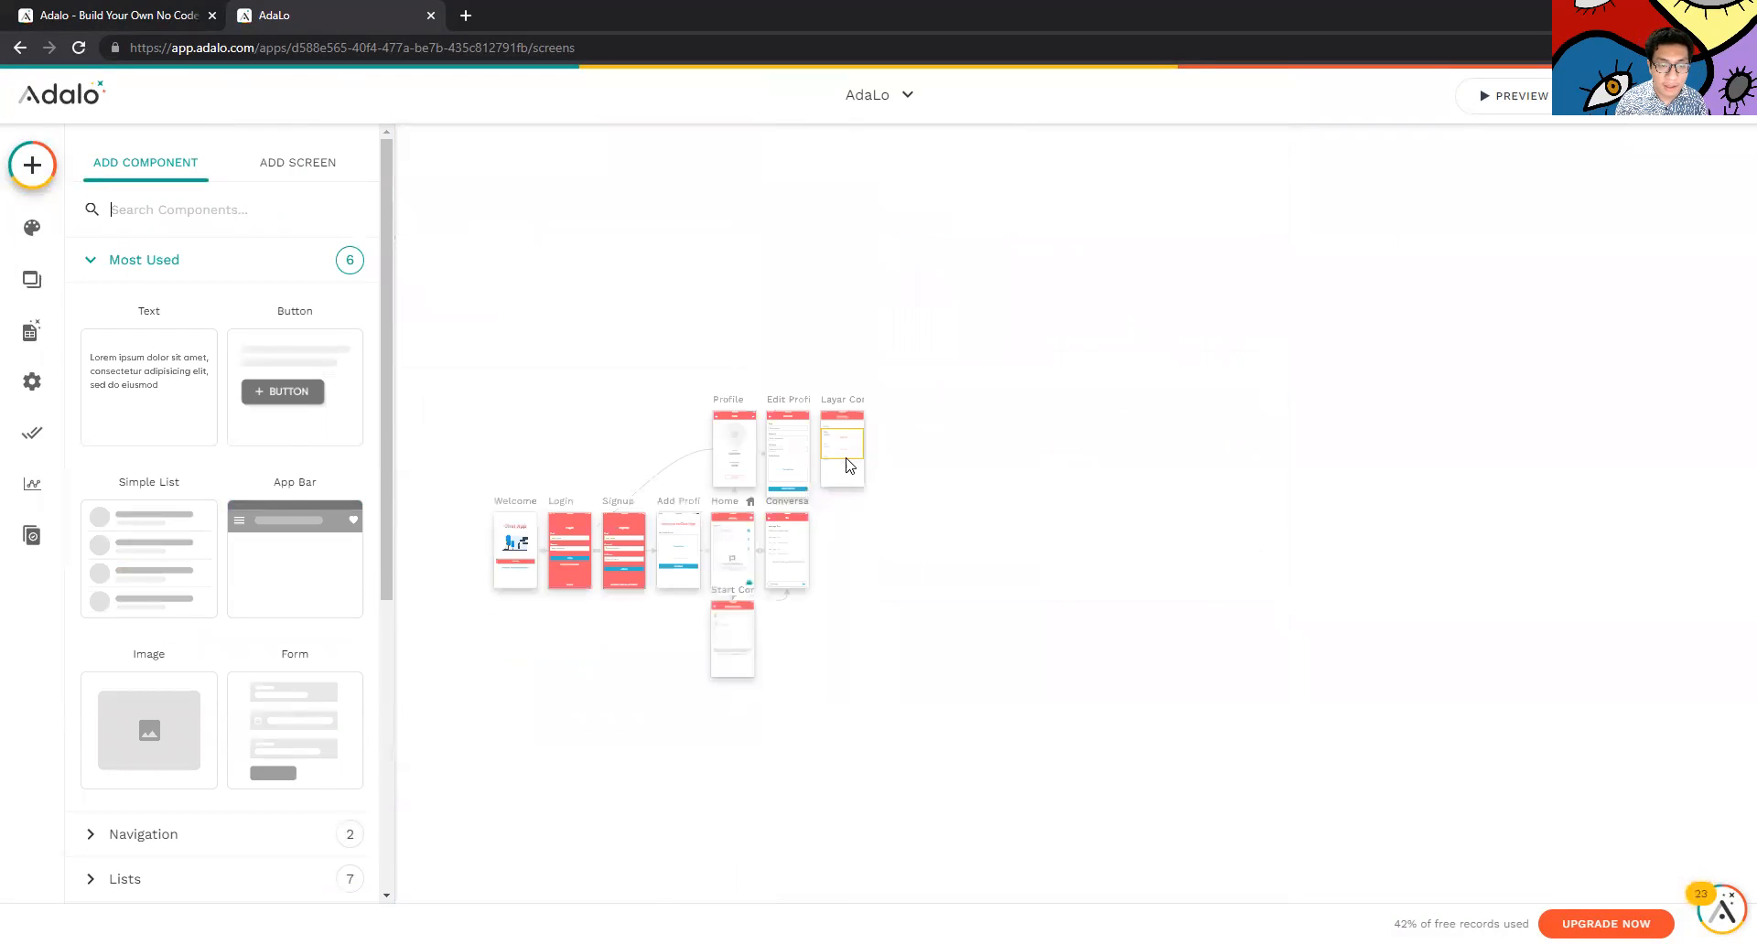
left_click_drag(836, 365, 449, 765)
scroll(625, 850, "down", 1)
left_click(564, 834)
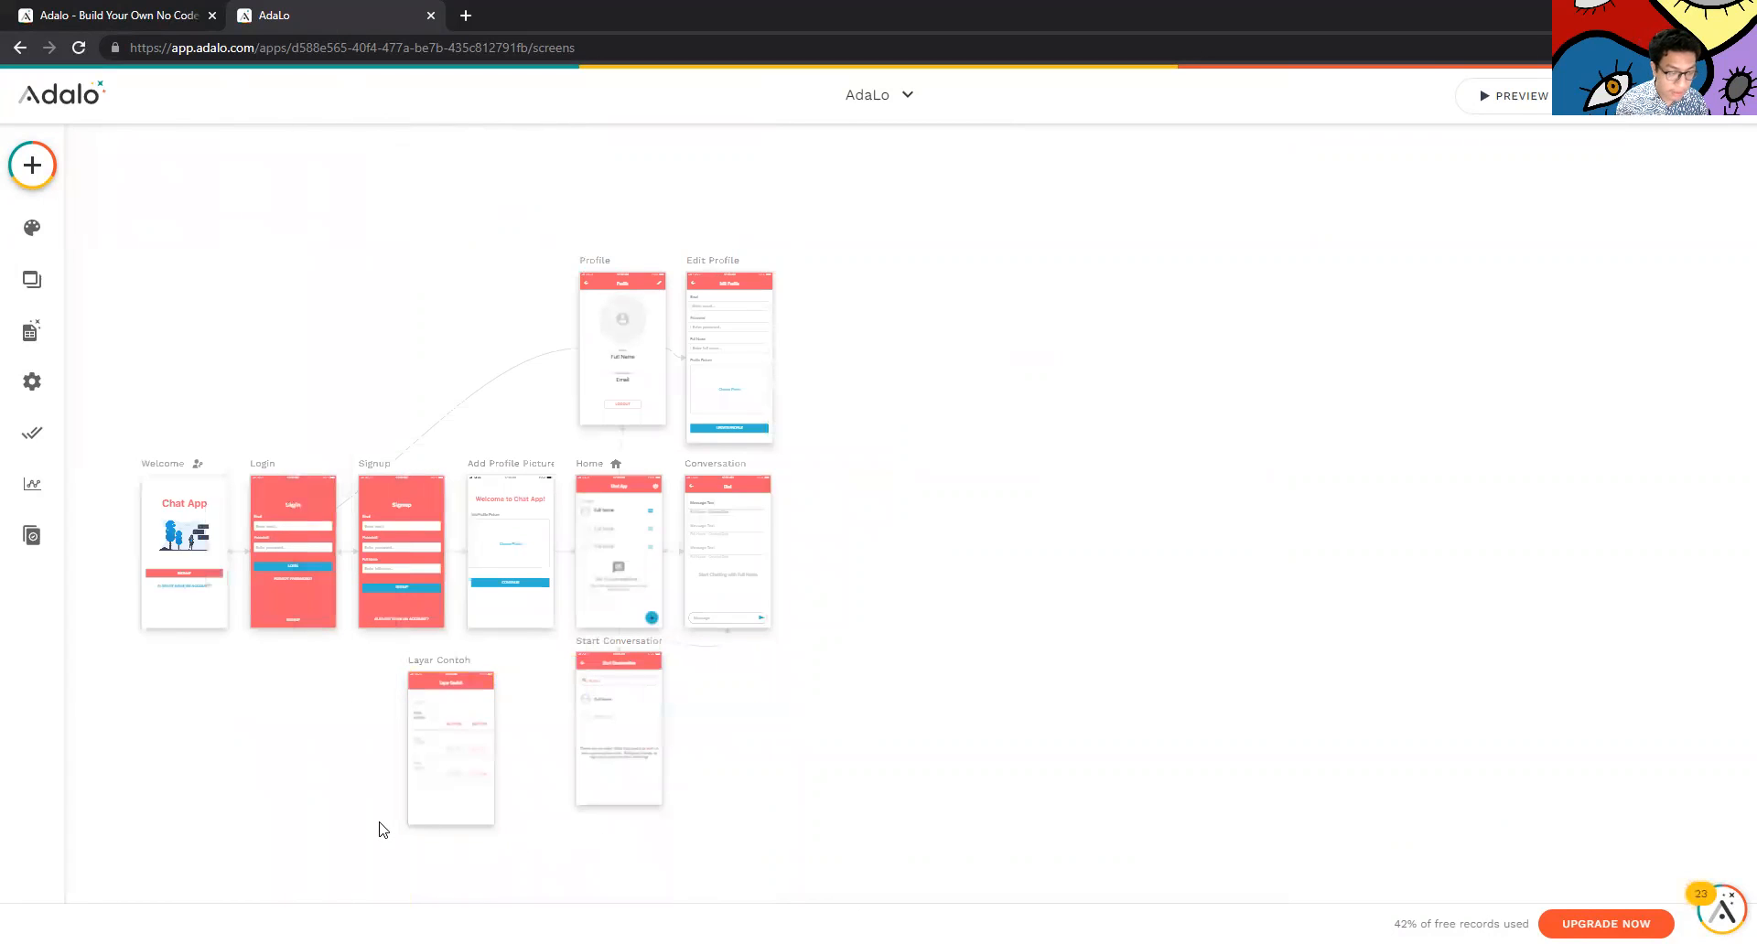
scroll(383, 830, "down", 4)
scroll(678, 693, "up", 1)
scroll(678, 693, "up", 3)
scroll(872, 315, "up", 3)
Change the Layar Contoh app bar title to 'Aplikasi'
left_click(921, 467)
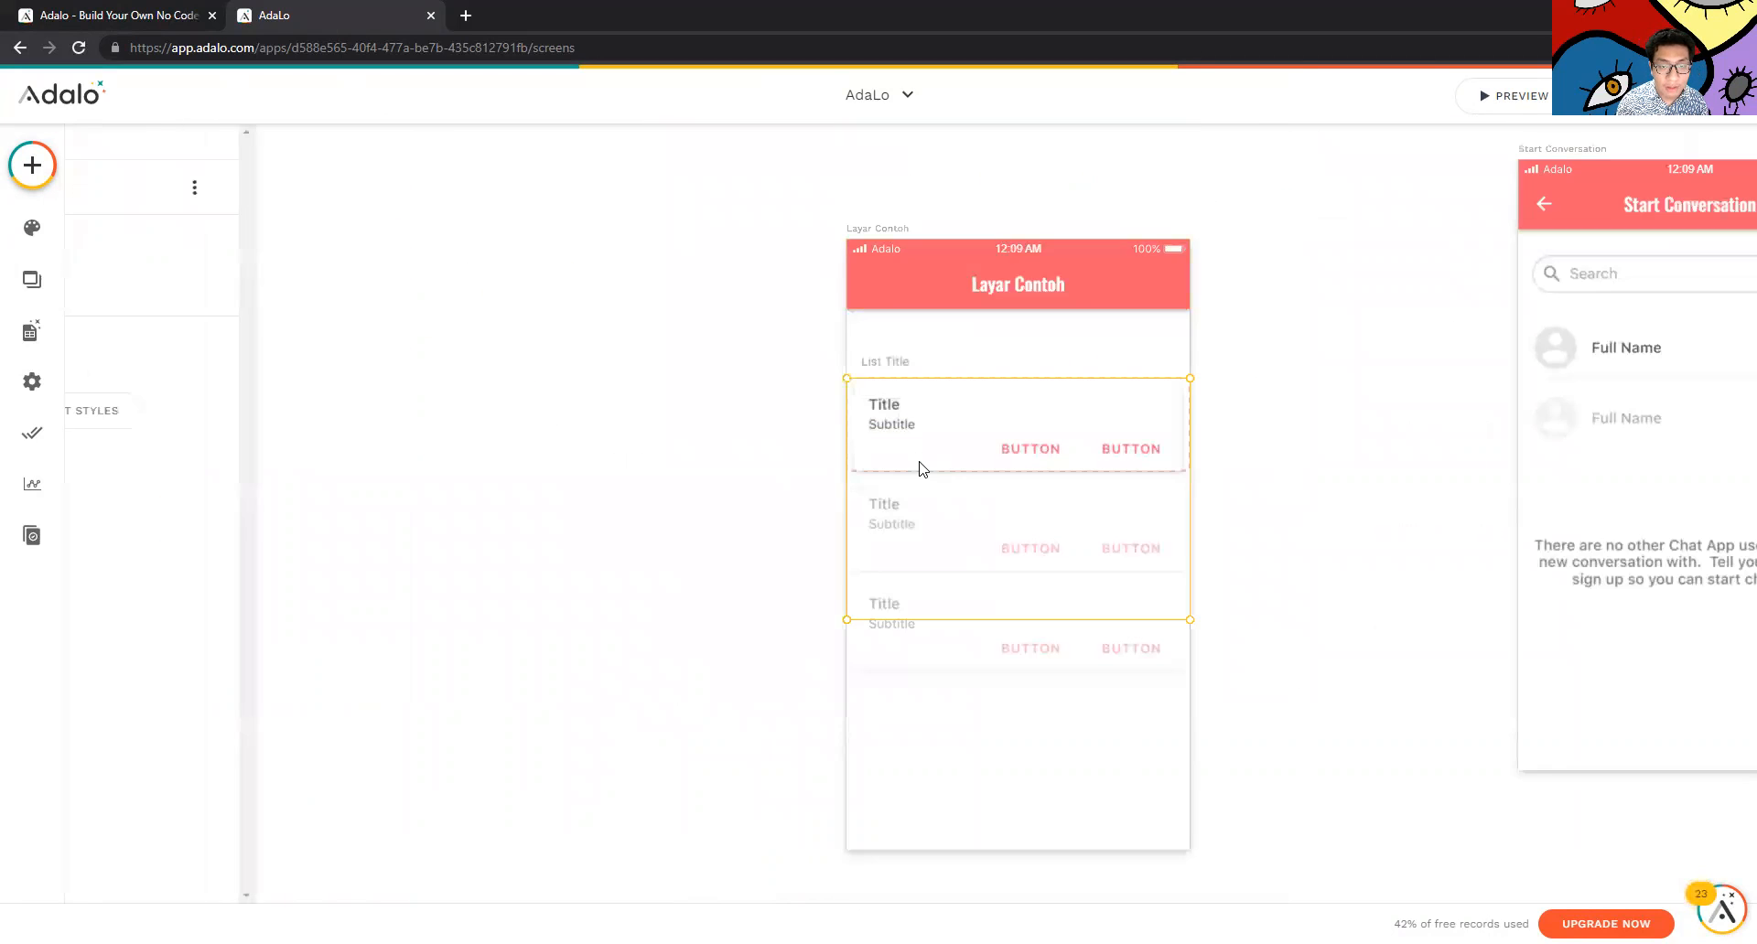
left_click(922, 291)
left_click(948, 239)
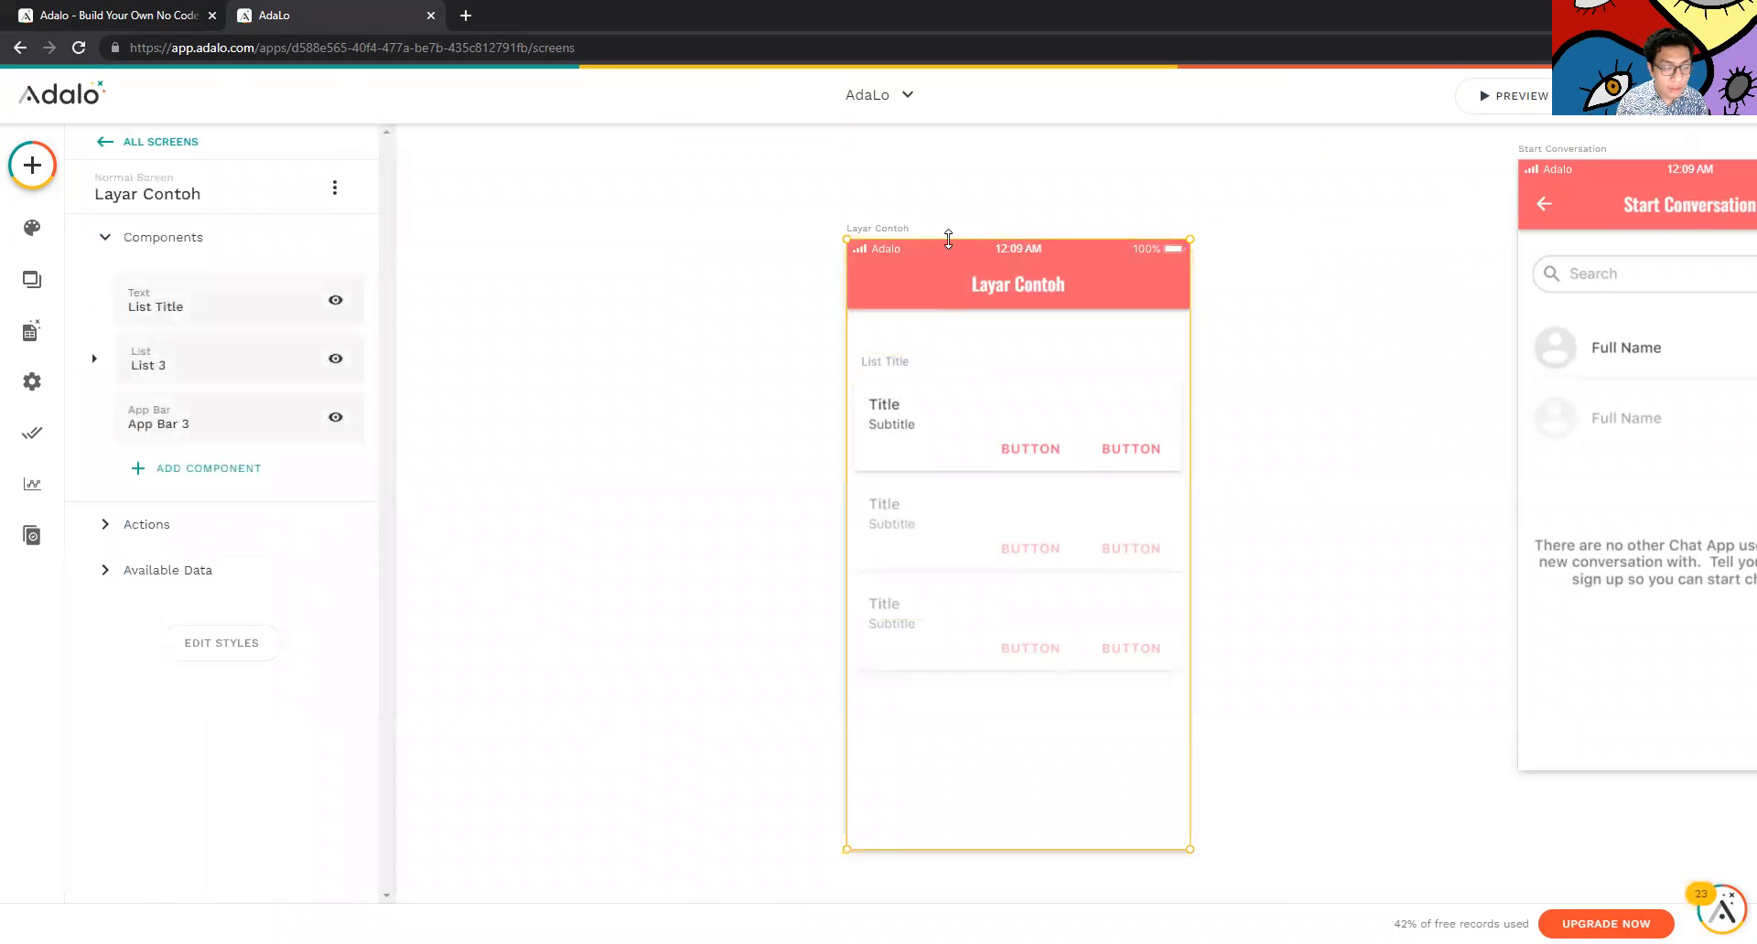
left_click(988, 296)
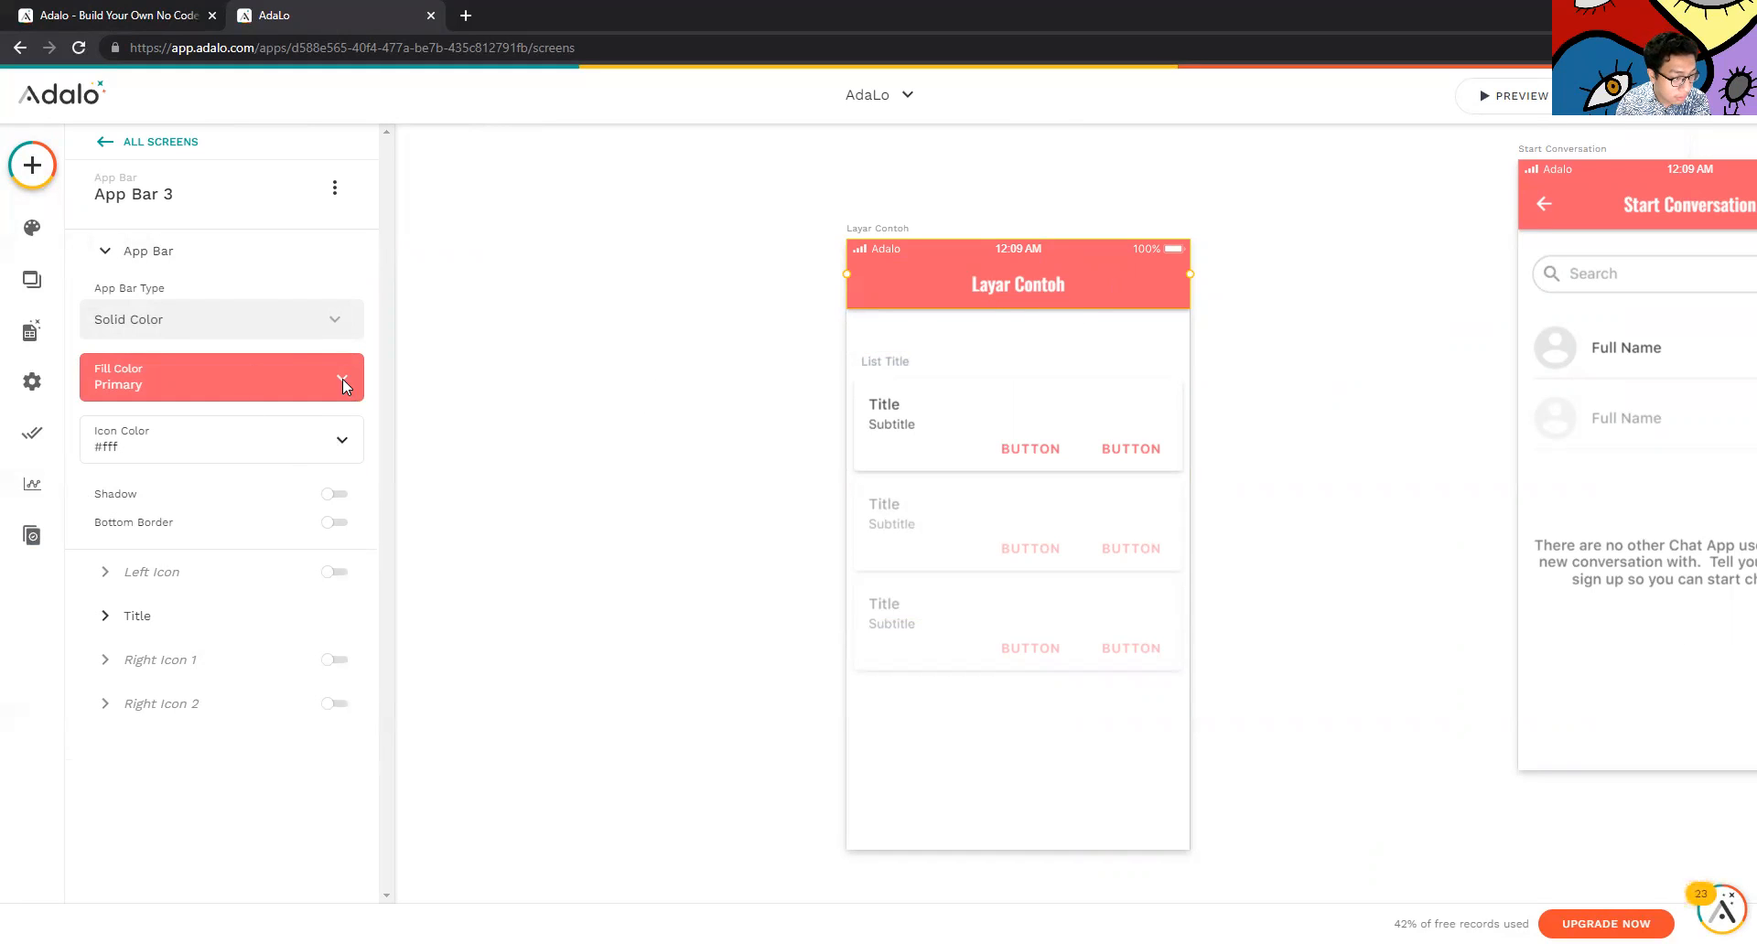
left_click(205, 624)
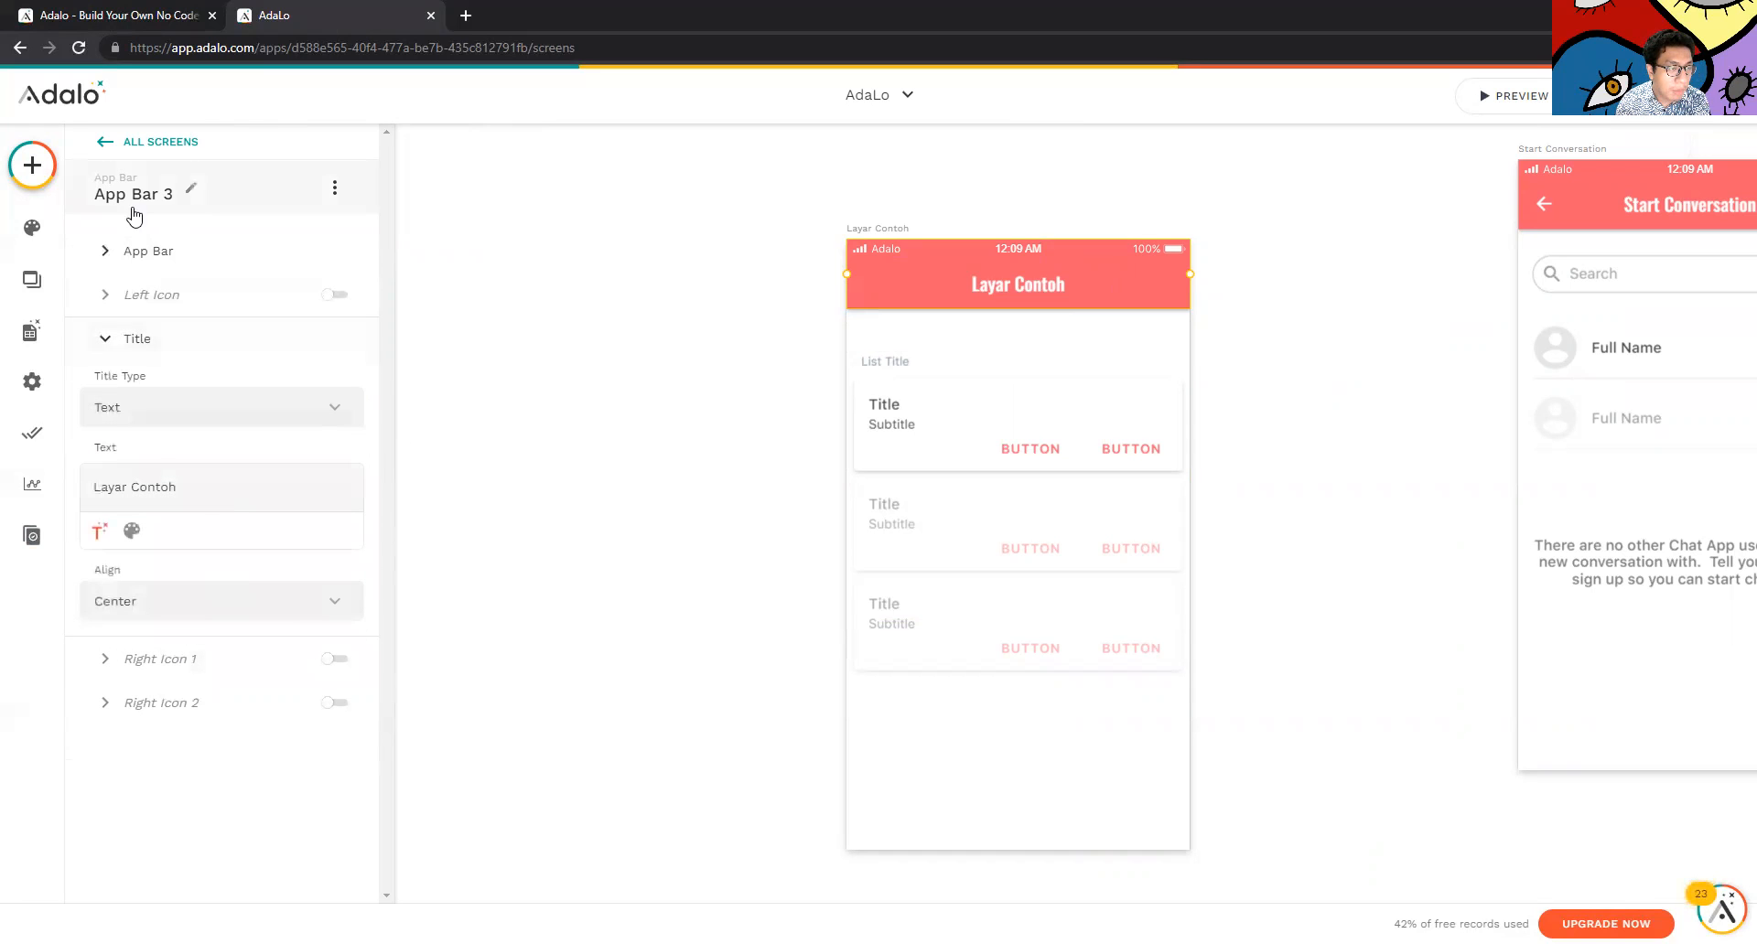
left_click(126, 237)
left_click(117, 567)
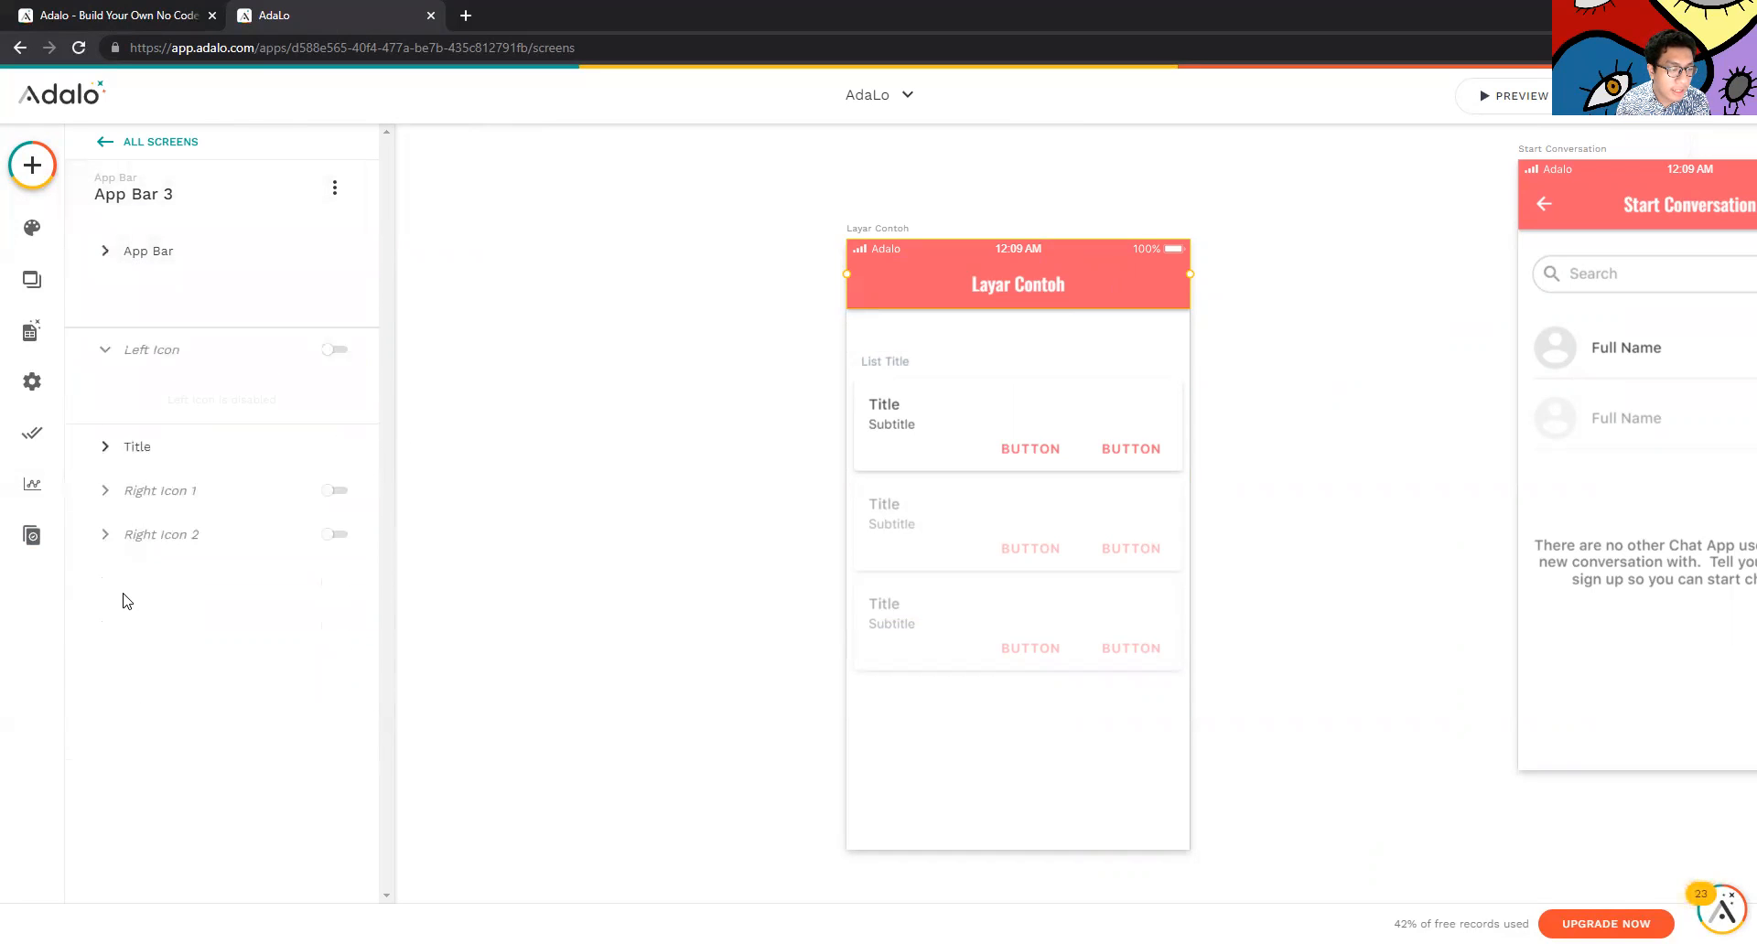
left_click(145, 403)
triple_click(167, 479)
type("Aplikasi")
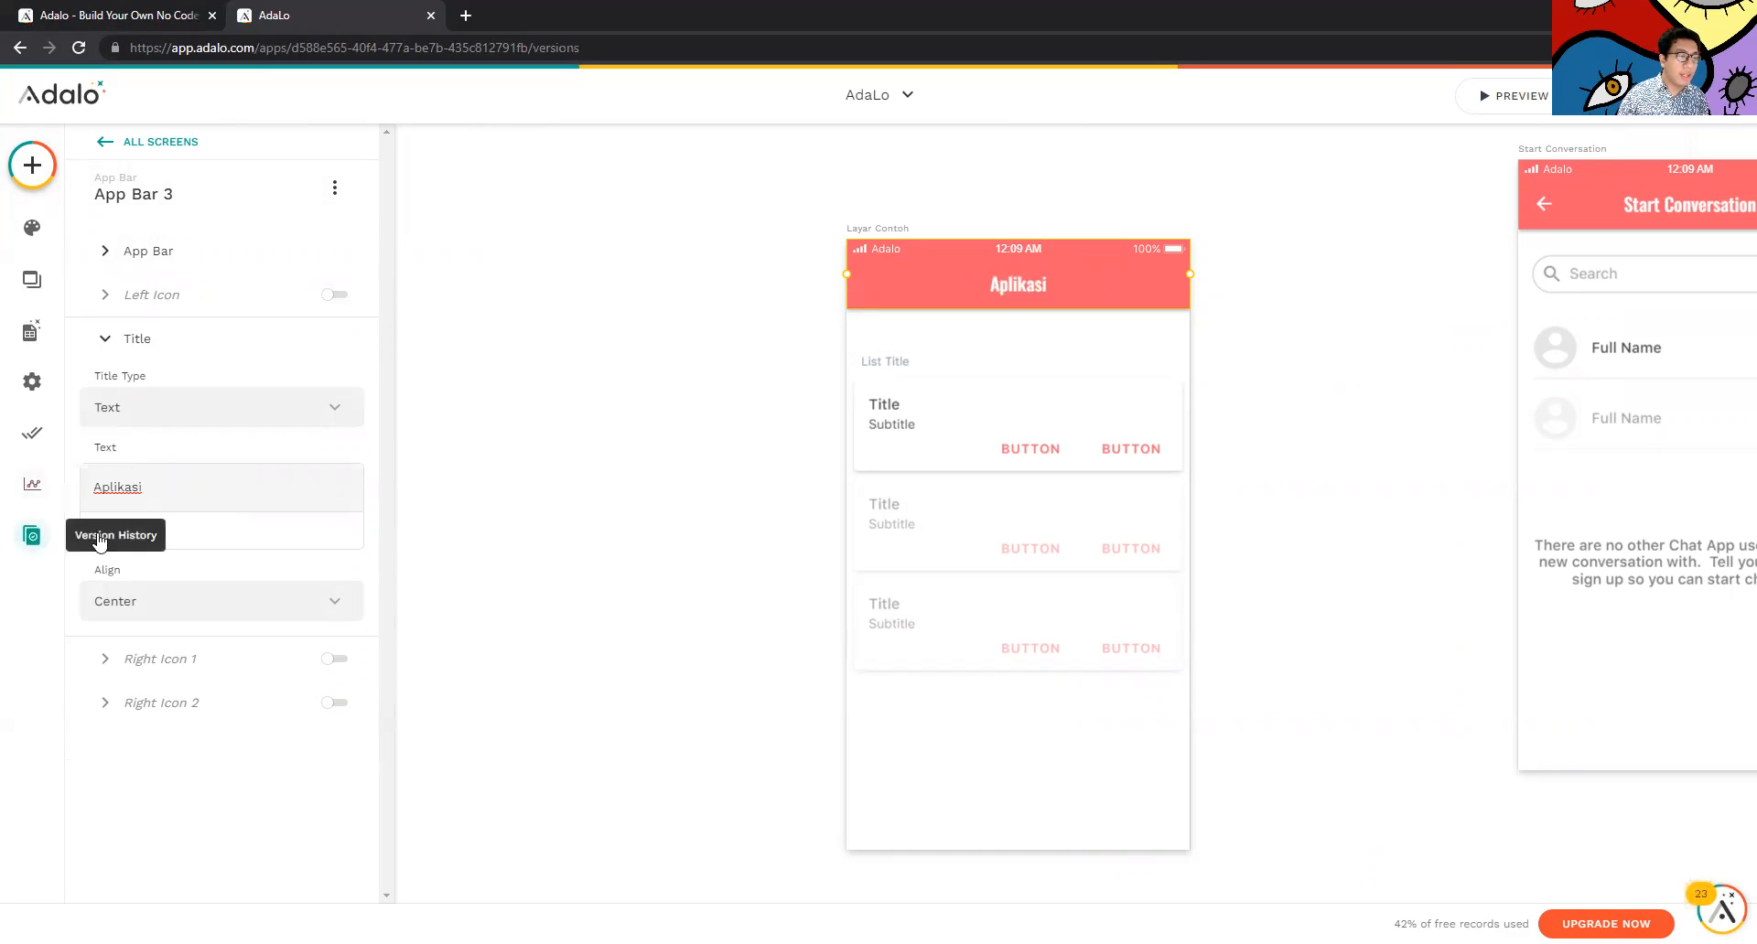
Set the Aplikasi title alignment to Center
left_click(32, 535)
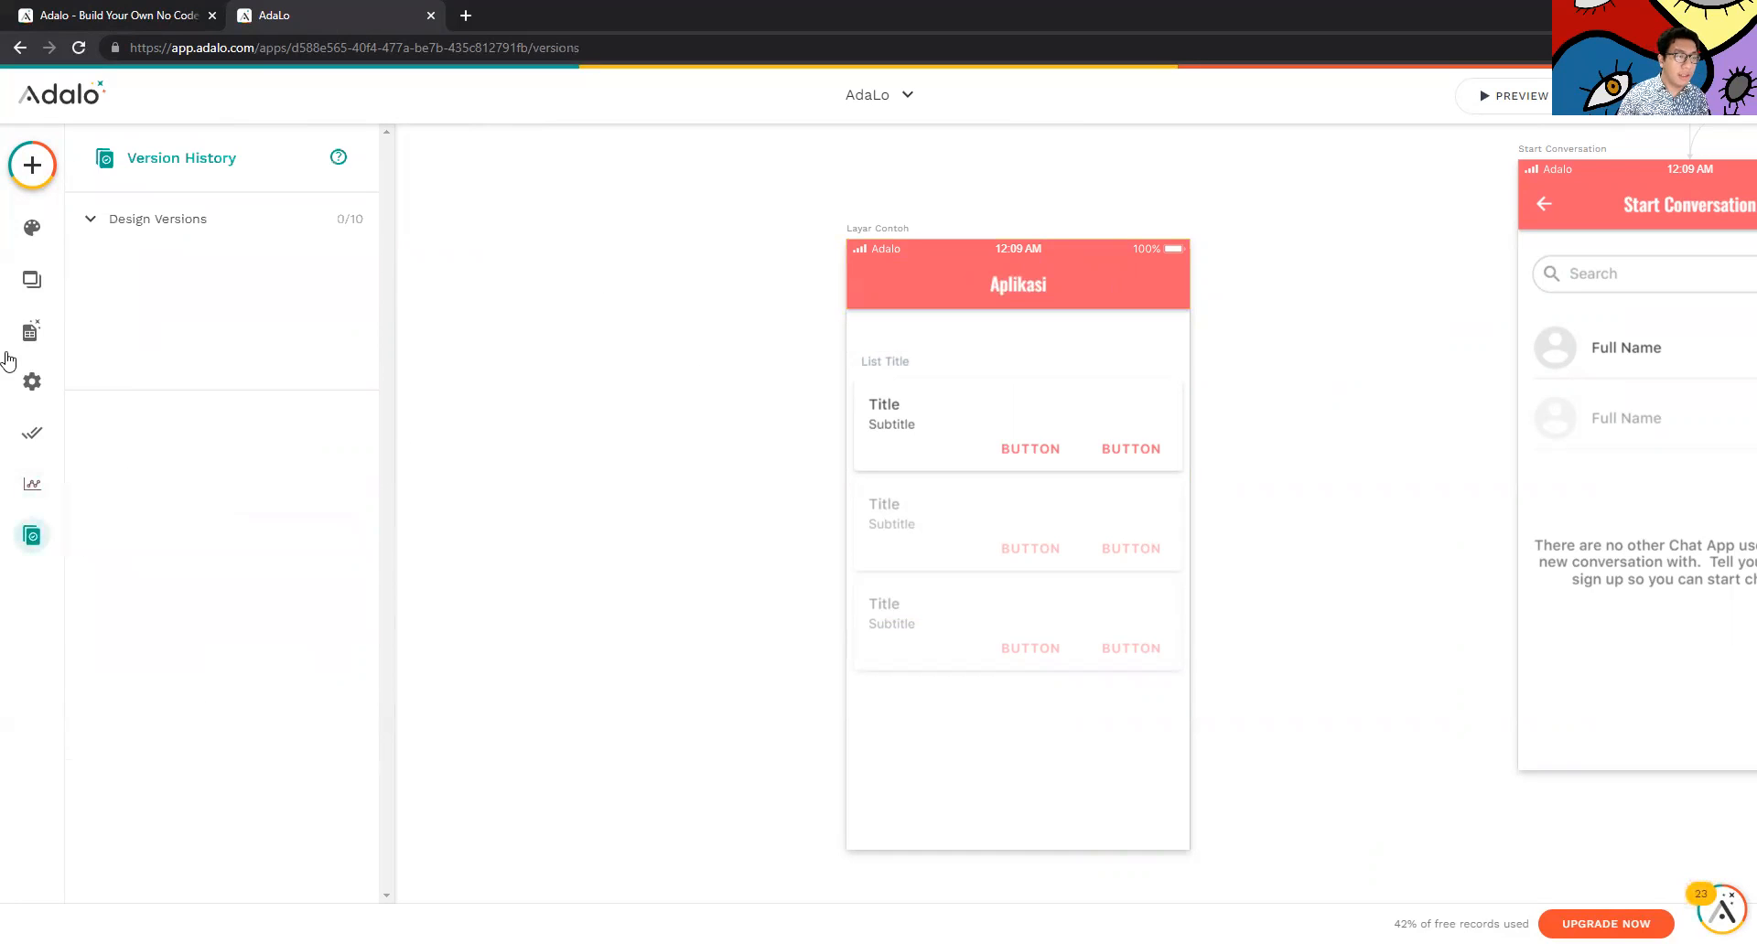
left_click(32, 279)
left_click(1078, 280)
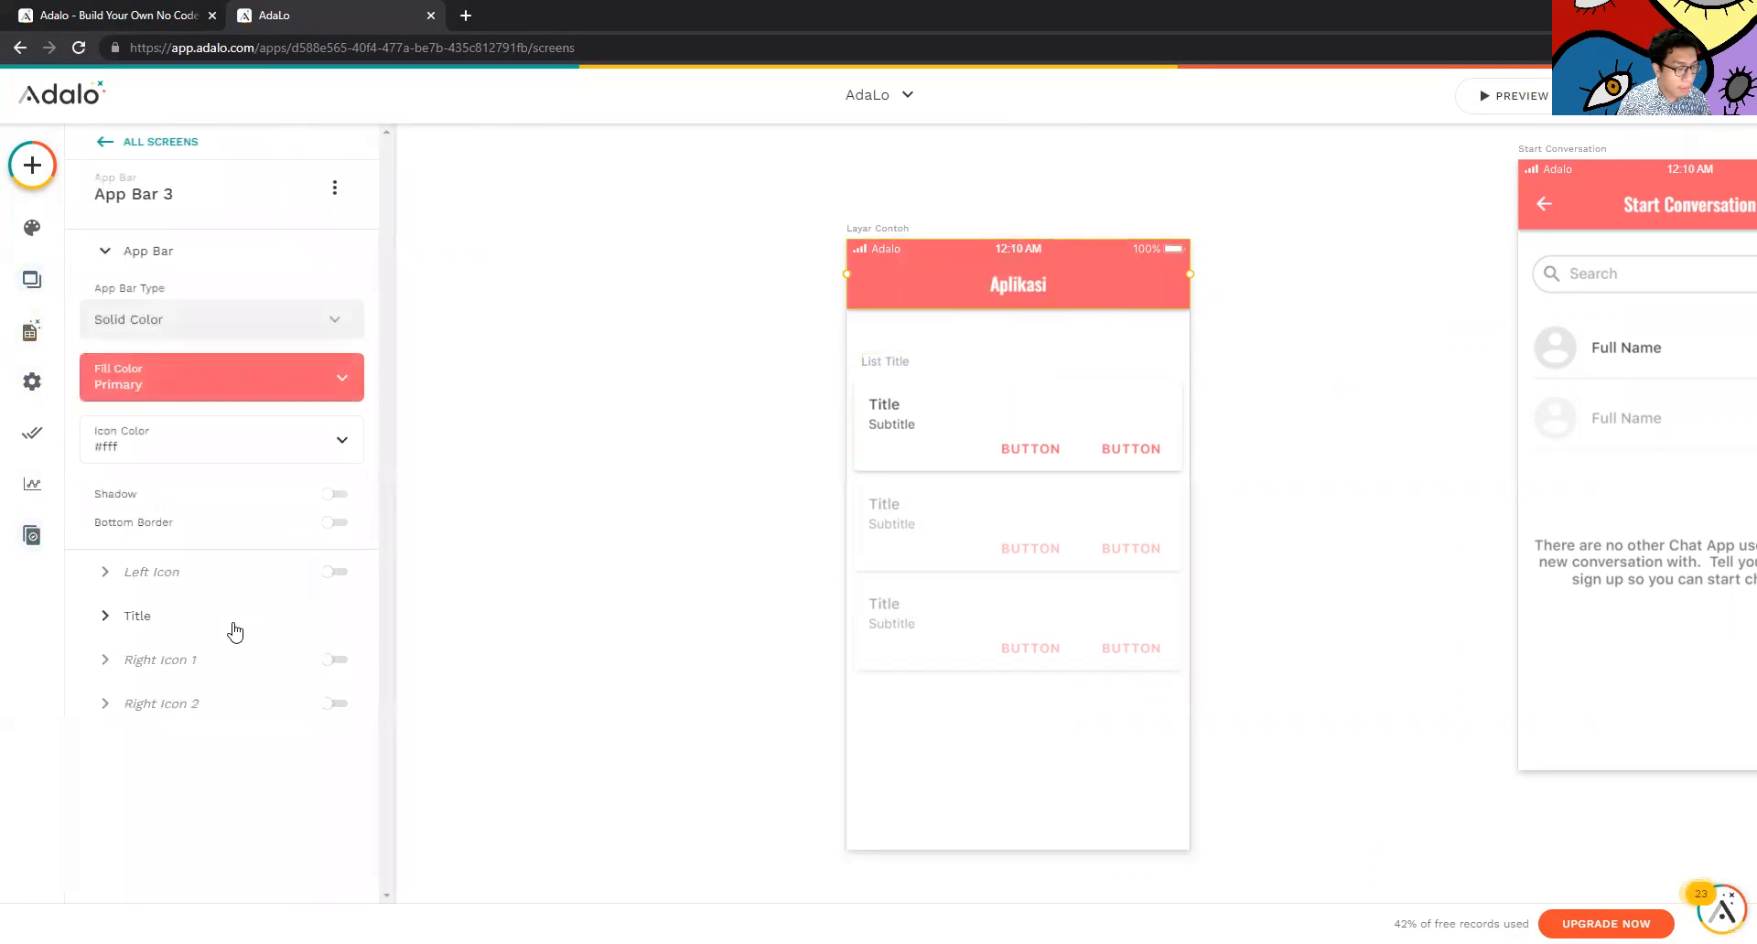
left_click(179, 576)
left_click(137, 414)
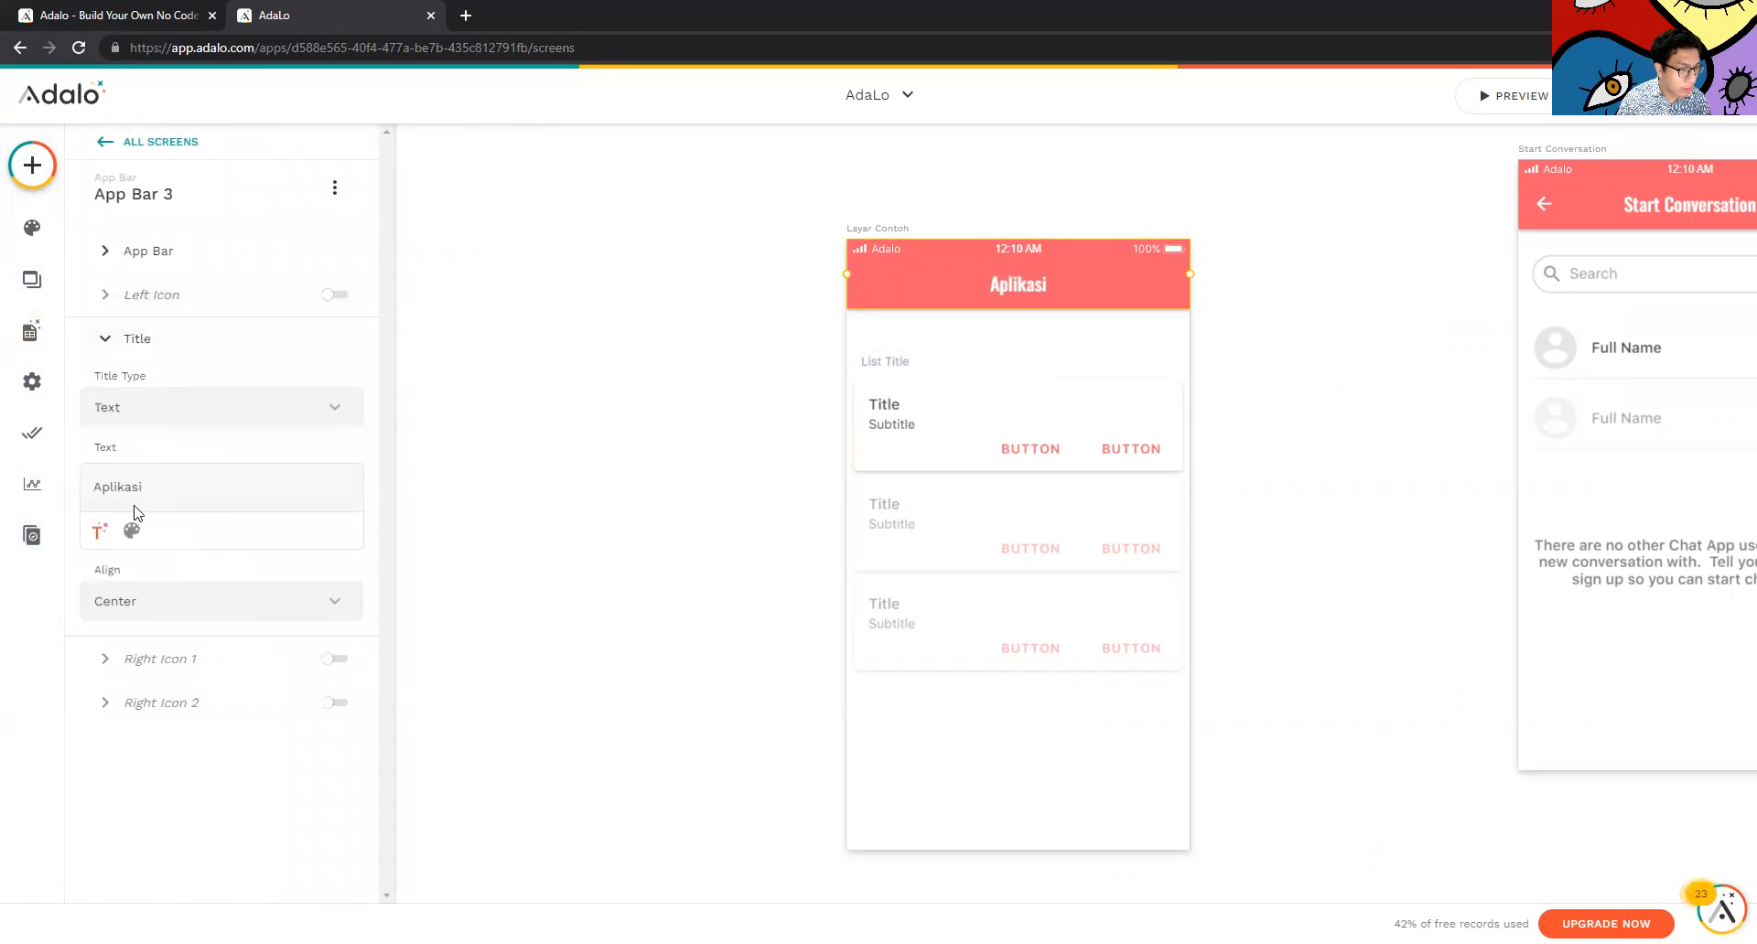
left_click(100, 533)
left_click(128, 542)
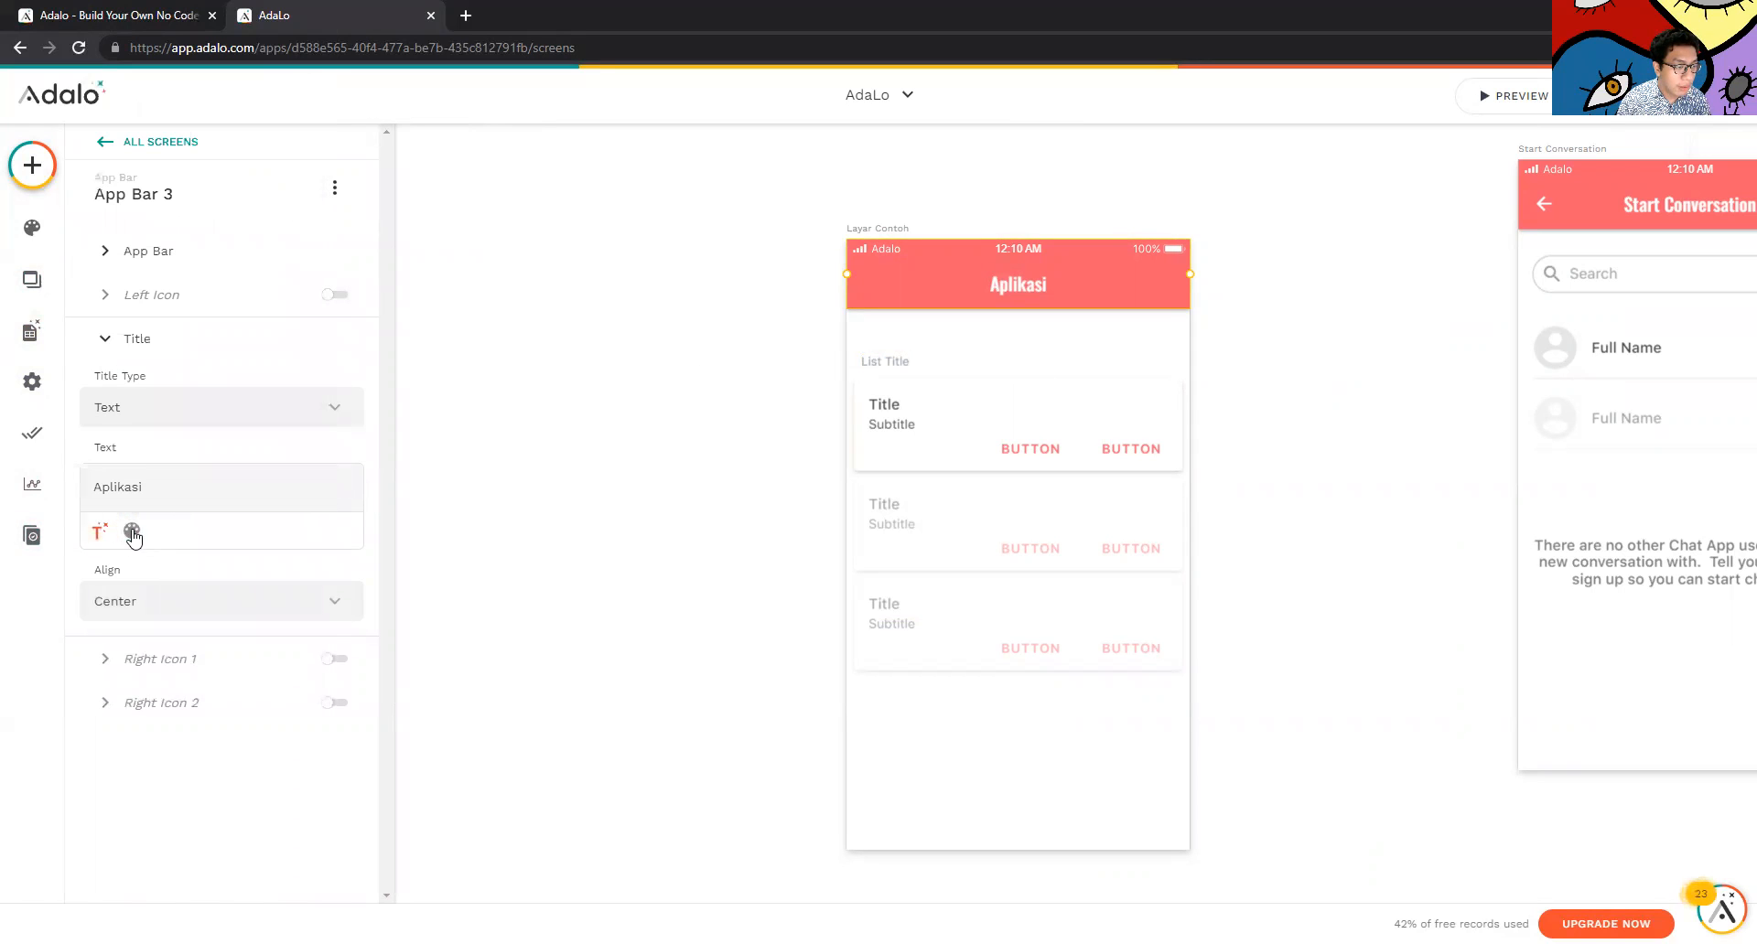
left_click(209, 595)
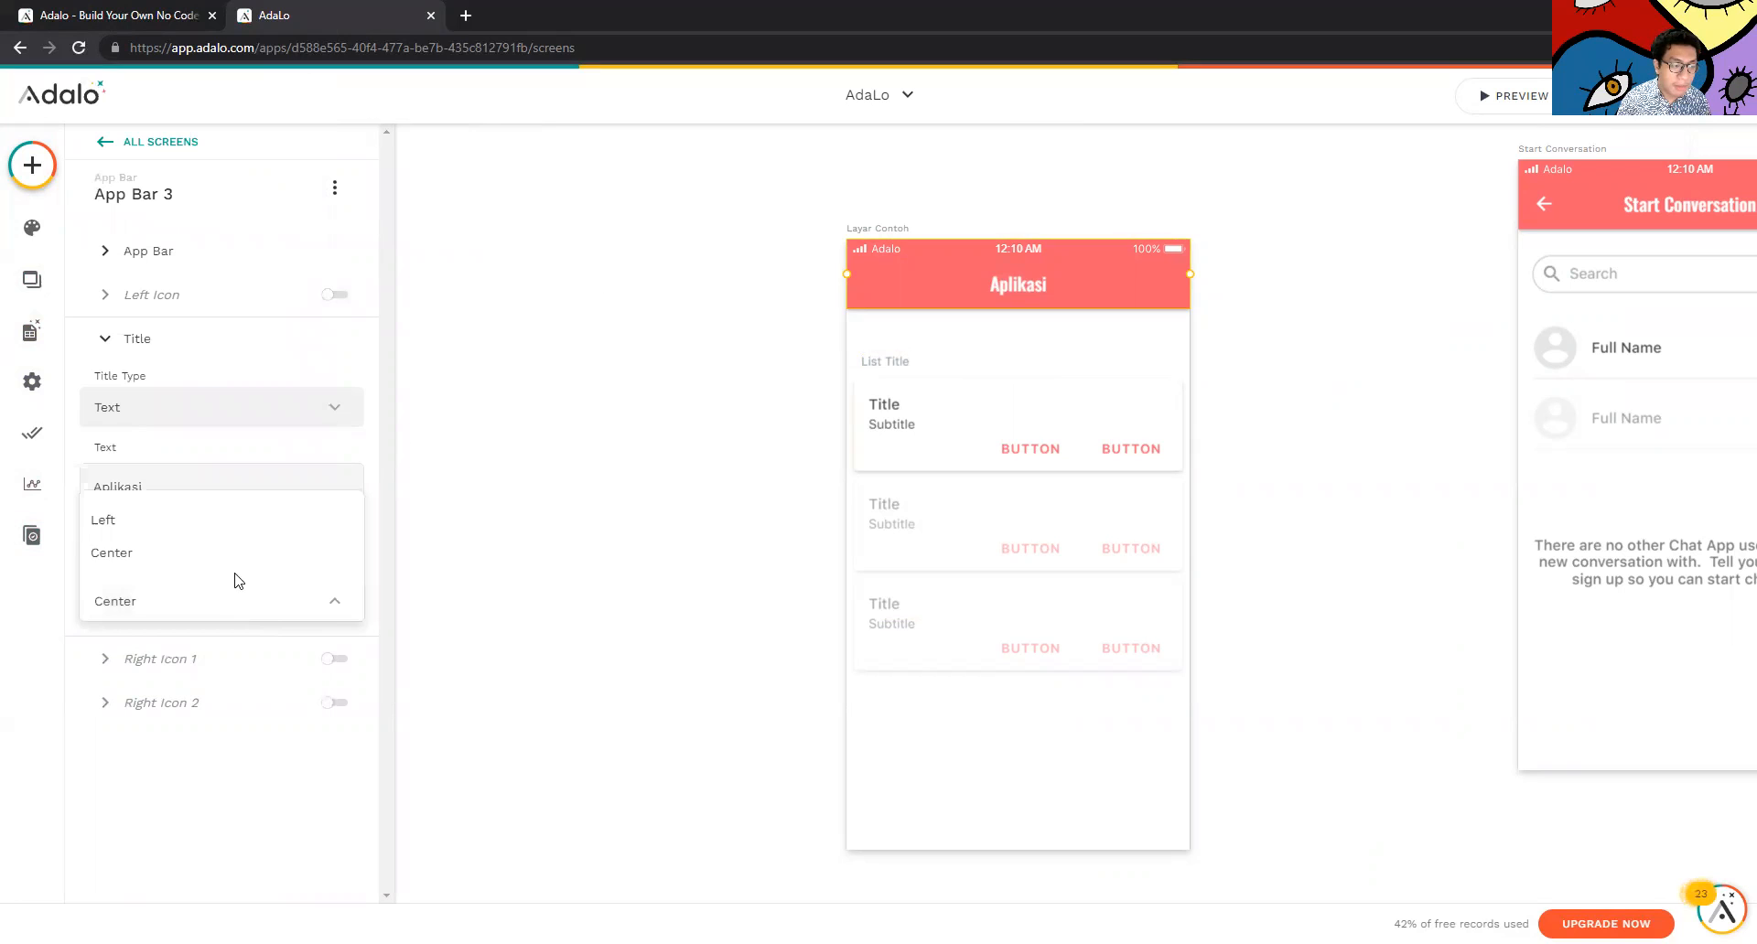
left_click(229, 524)
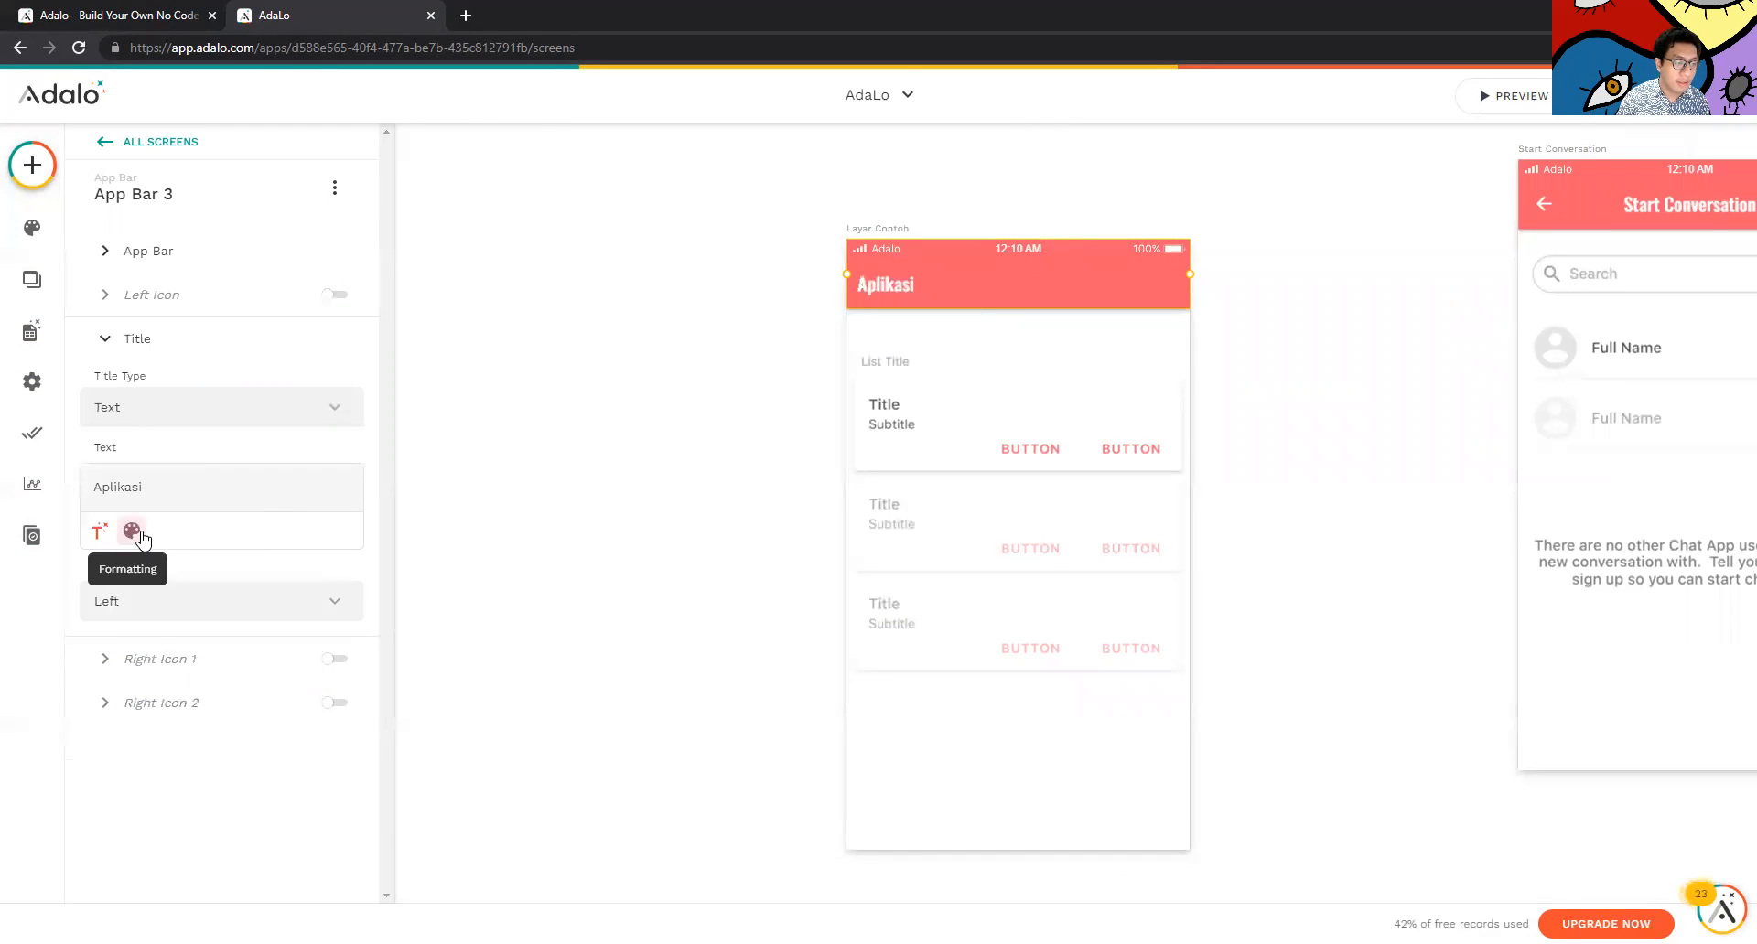
left_click(138, 599)
left_click(172, 549)
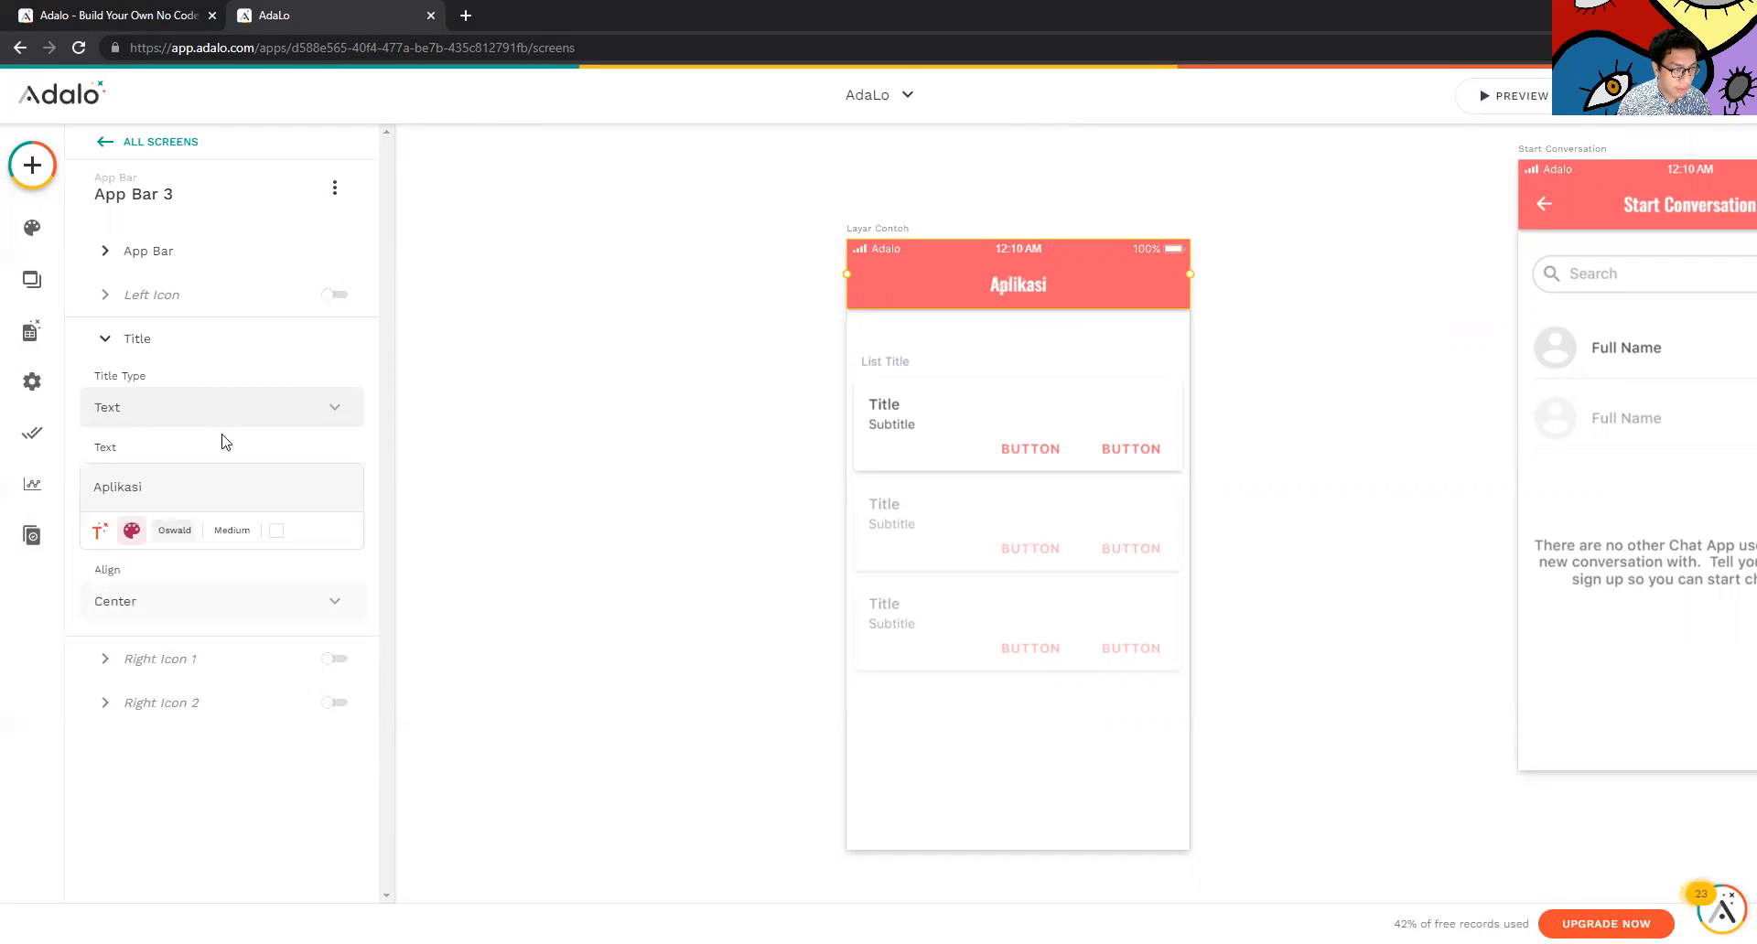
Keep the app bar title type as Text and close the settings
left_click(240, 409)
left_click(412, 334)
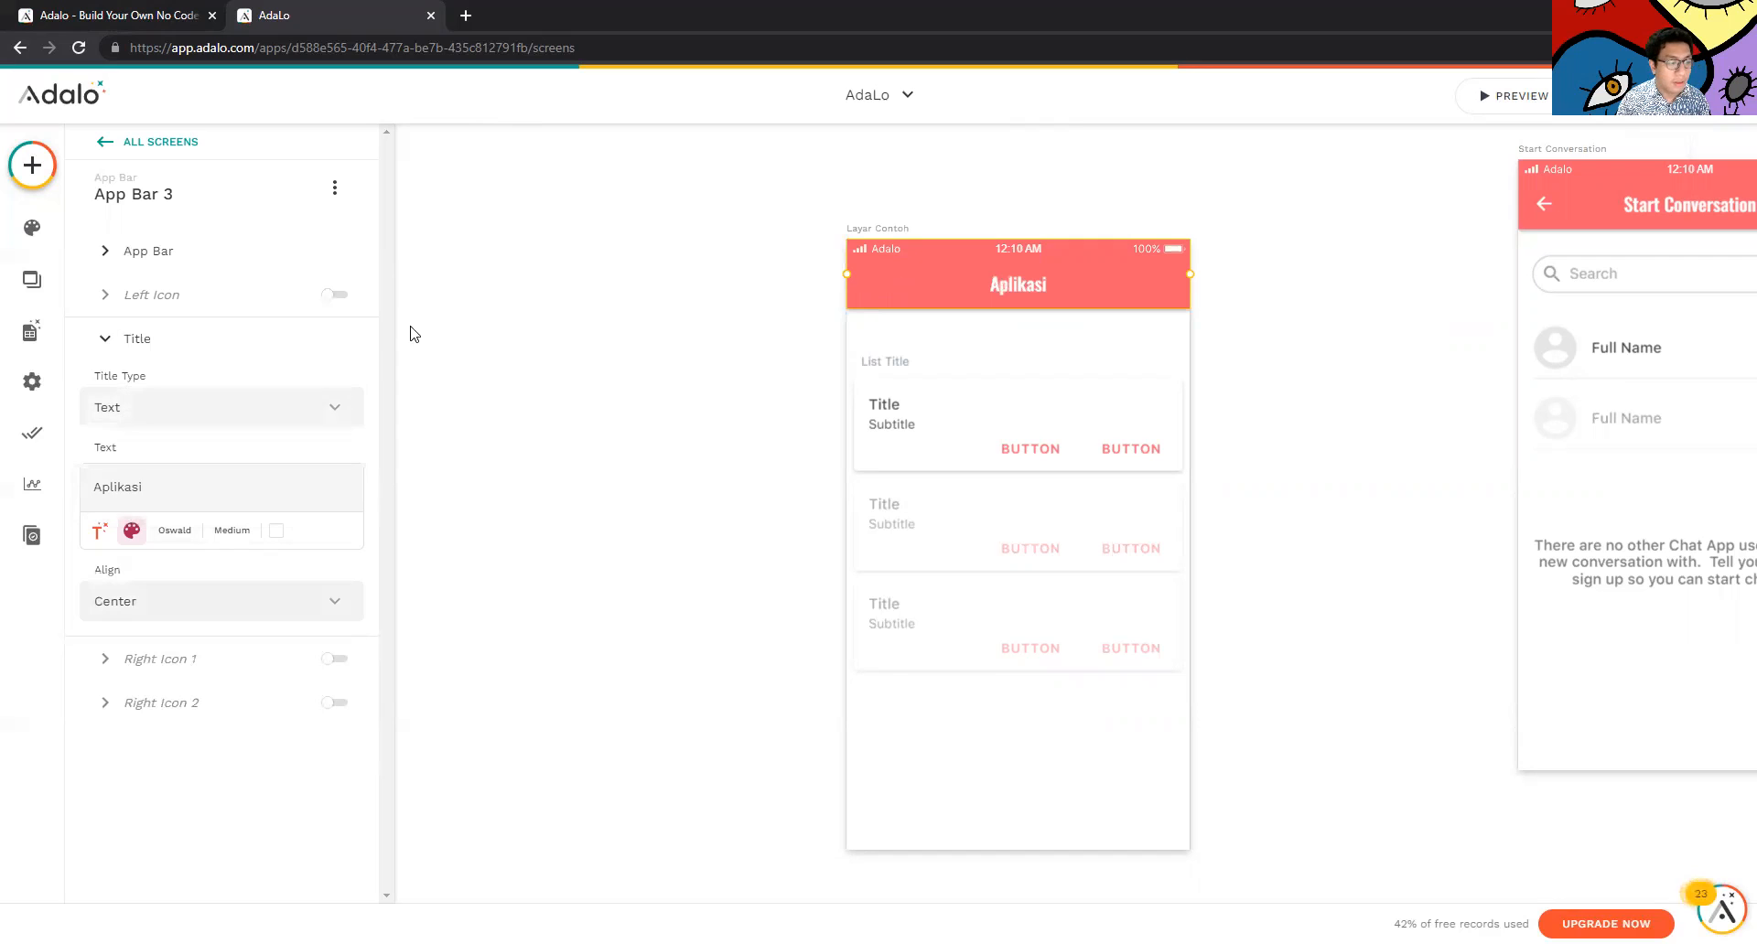
left_click(859, 468)
left_click(756, 396)
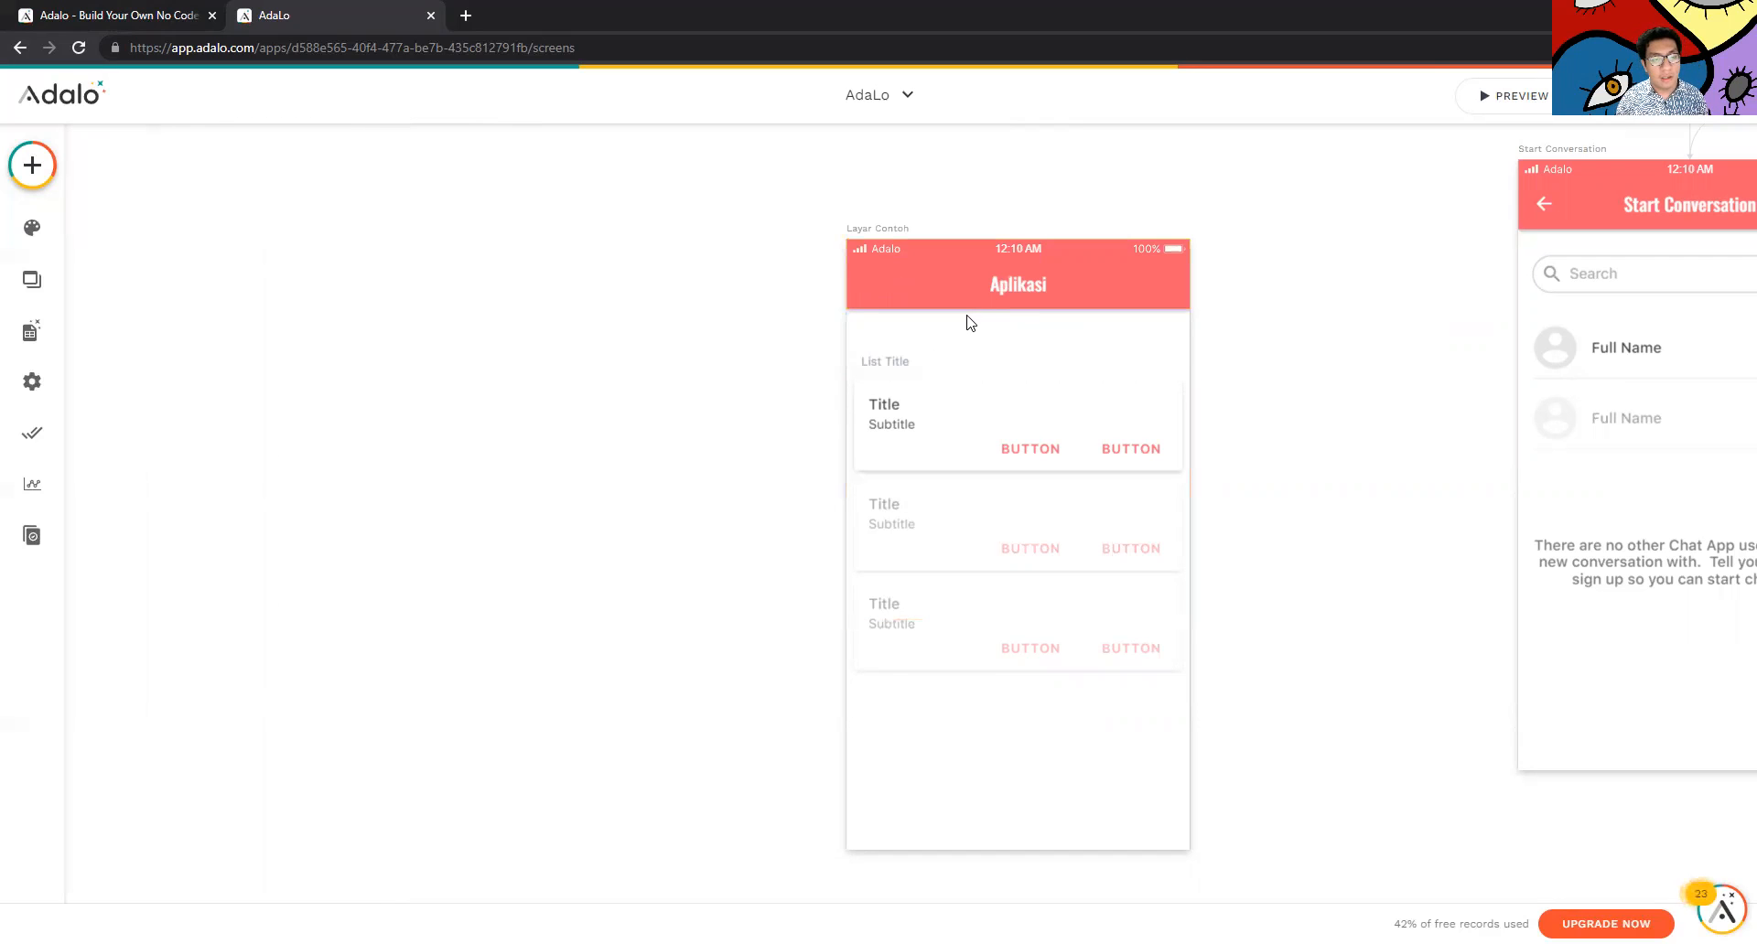
Add an Image component to Layar Contoh below the first card
left_click(933, 611)
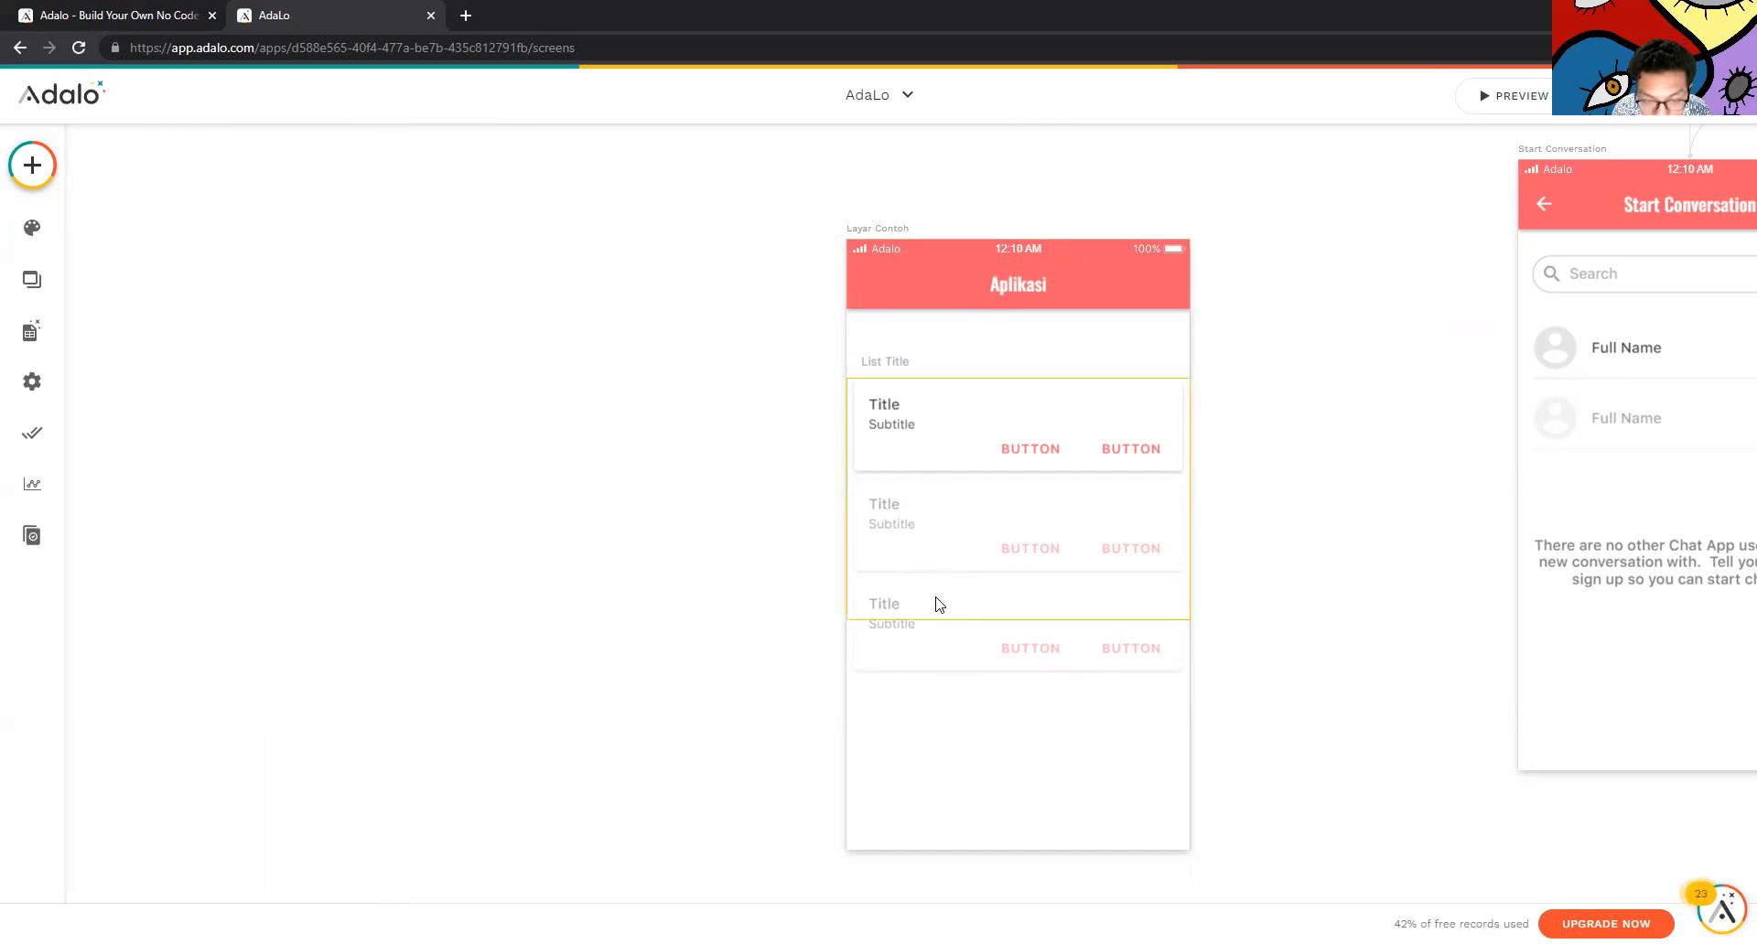
left_click(972, 722)
left_click(943, 406)
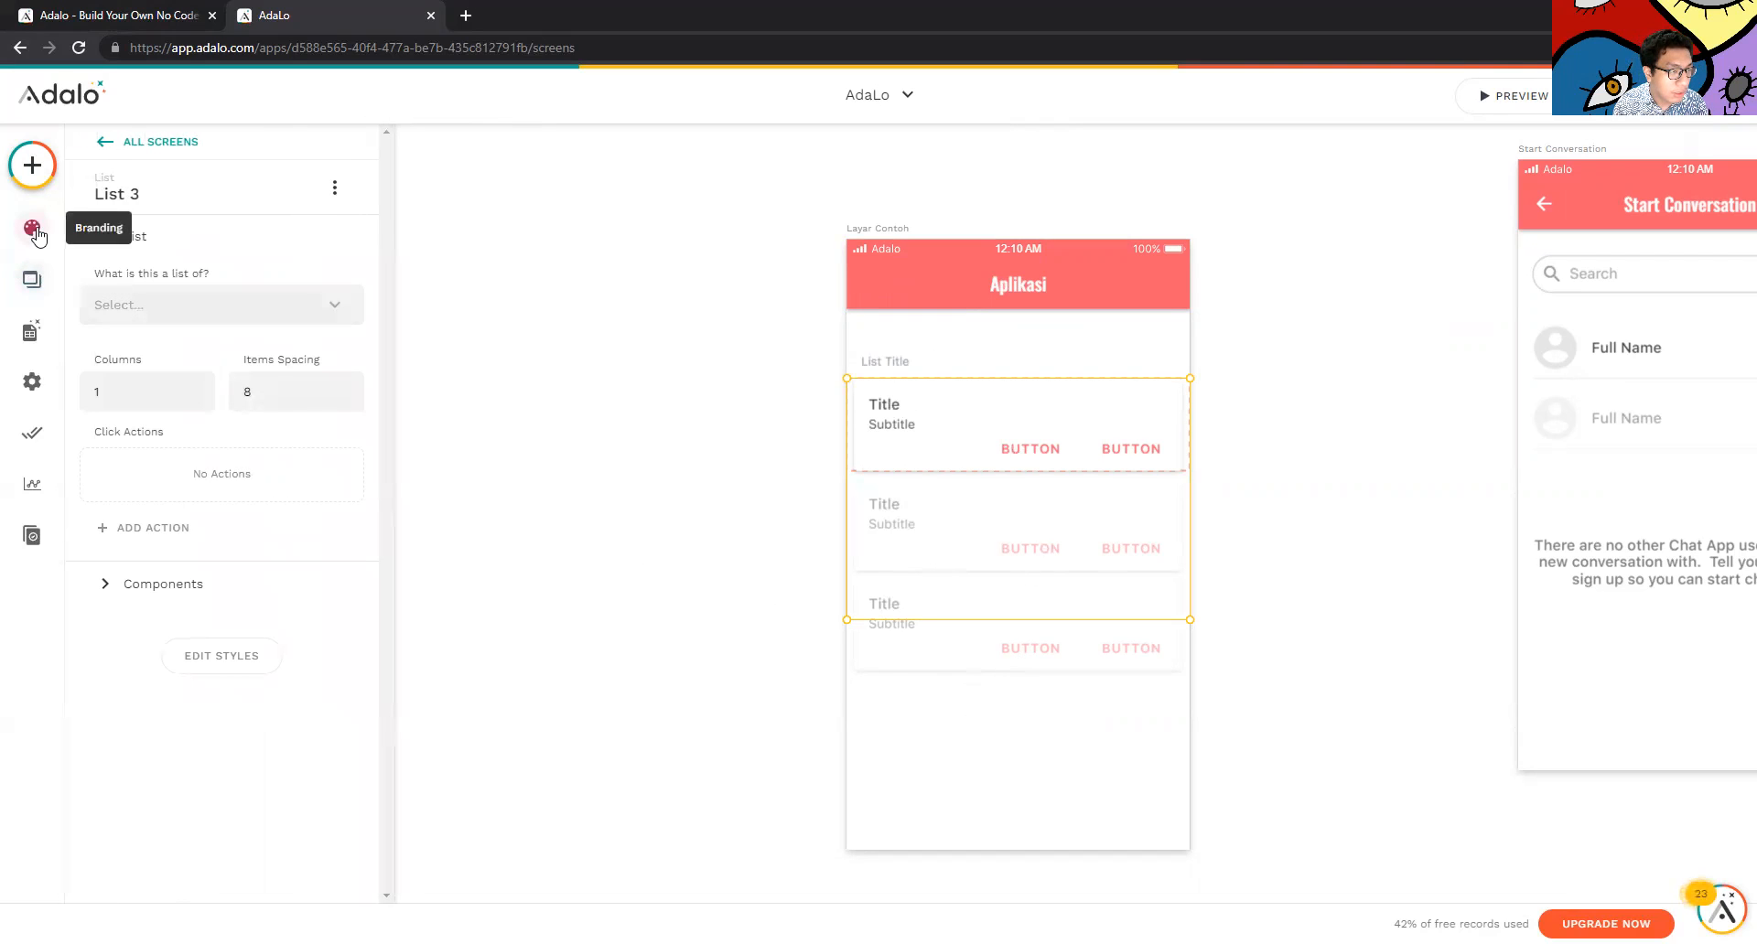
left_click(32, 166)
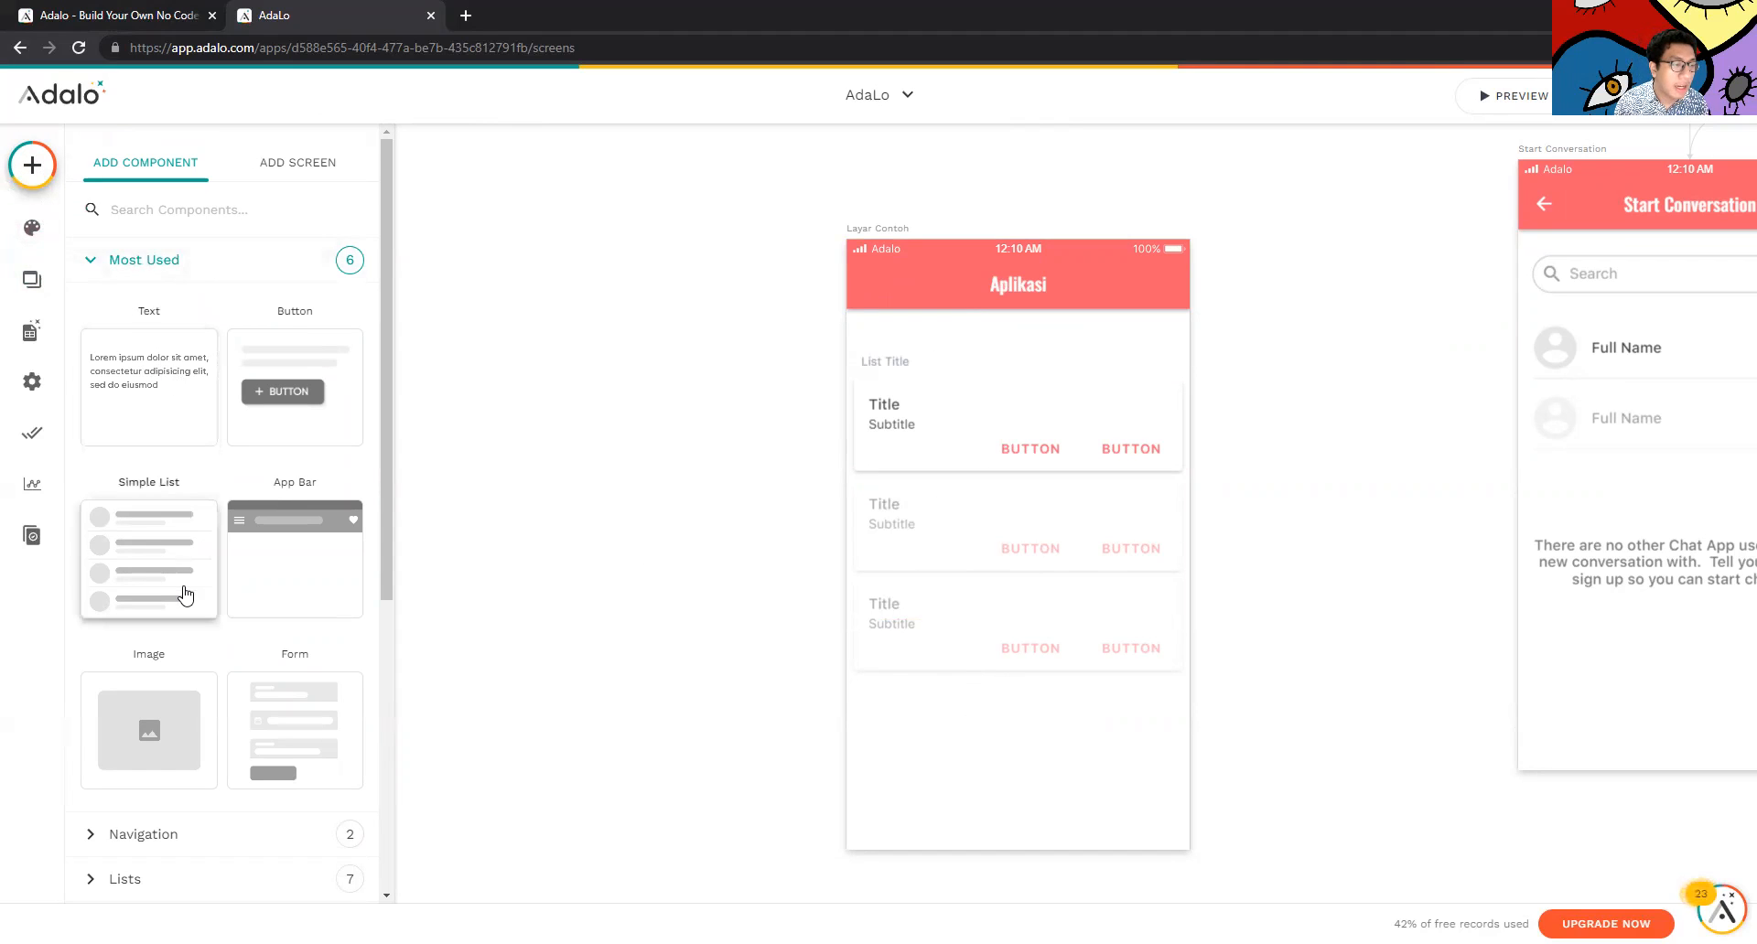
left_click_drag(197, 718, 1014, 558)
Add a five-tab bar (Home, Search, Team, Profile, More) along the screen's bottom
left_click(32, 165)
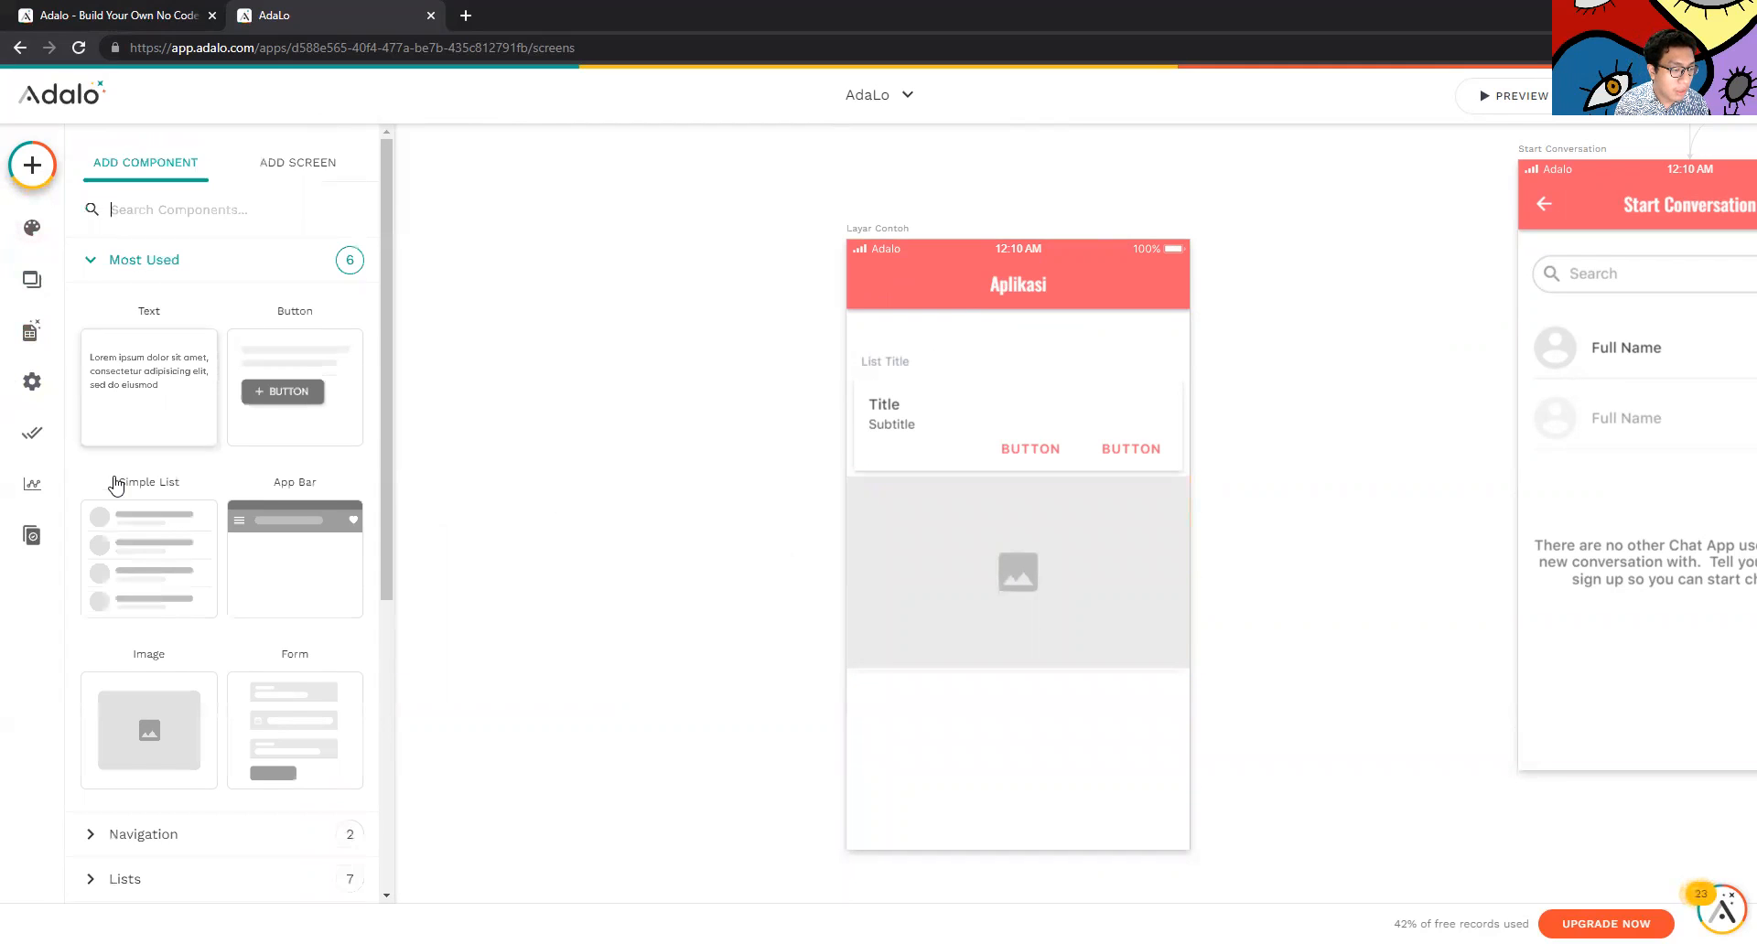
scroll(137, 640, "down", 1)
scroll(134, 745, "down", 3)
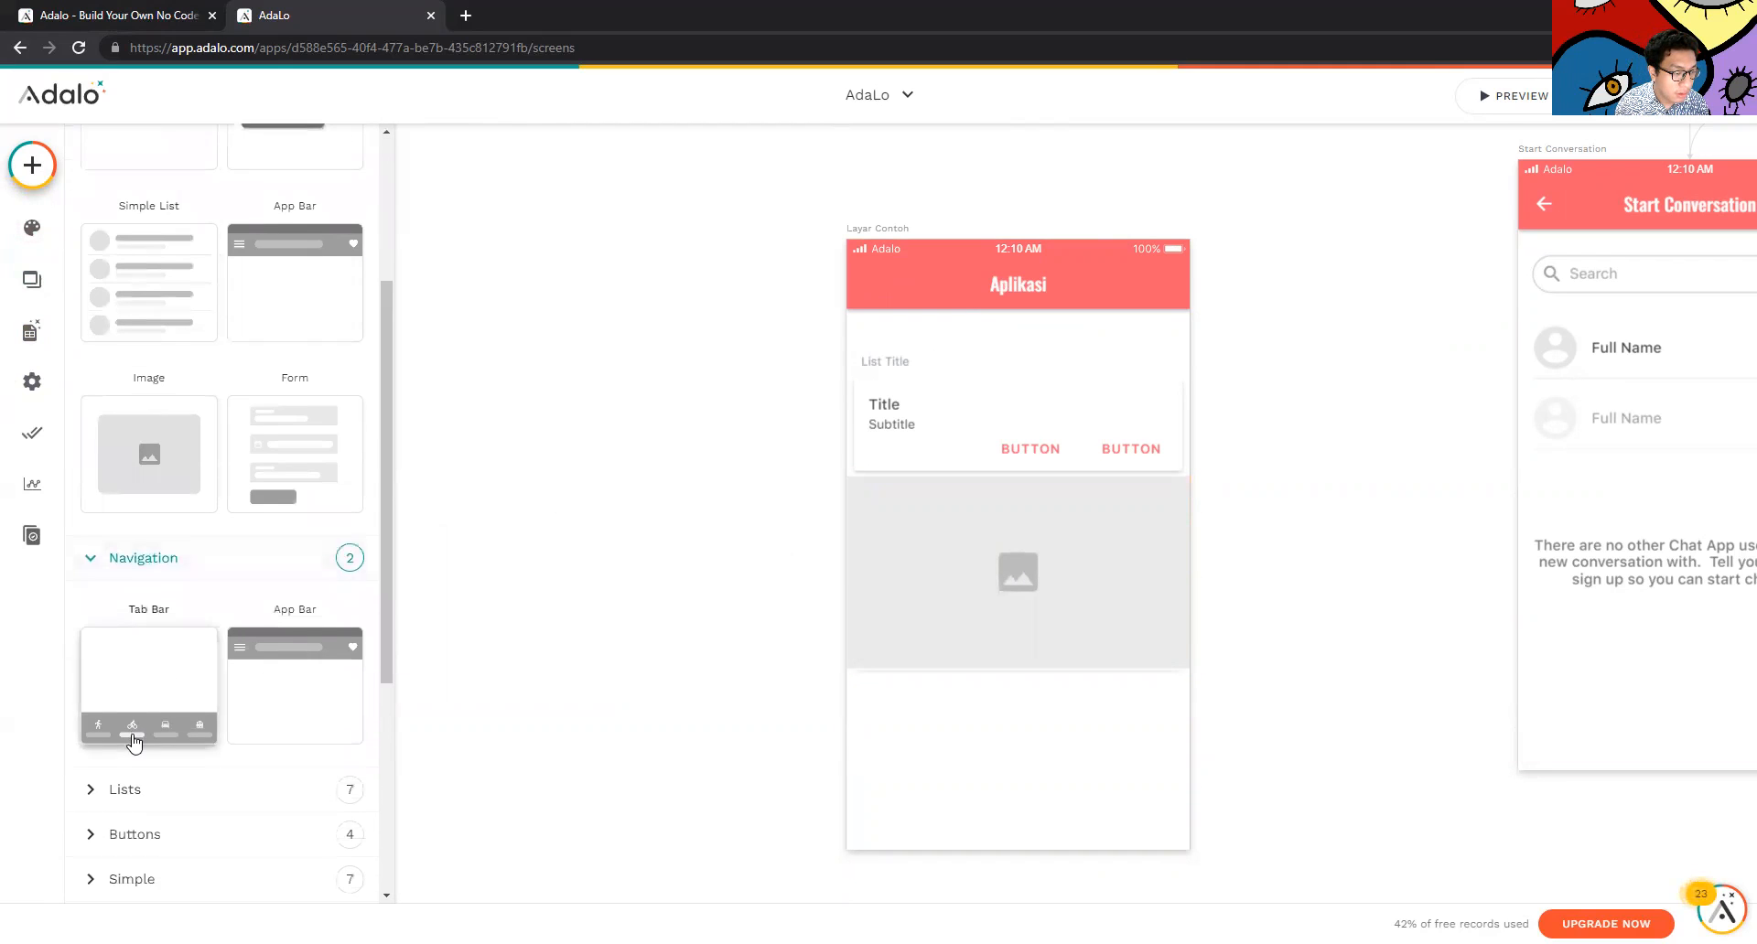
left_click_drag(236, 608, 996, 835)
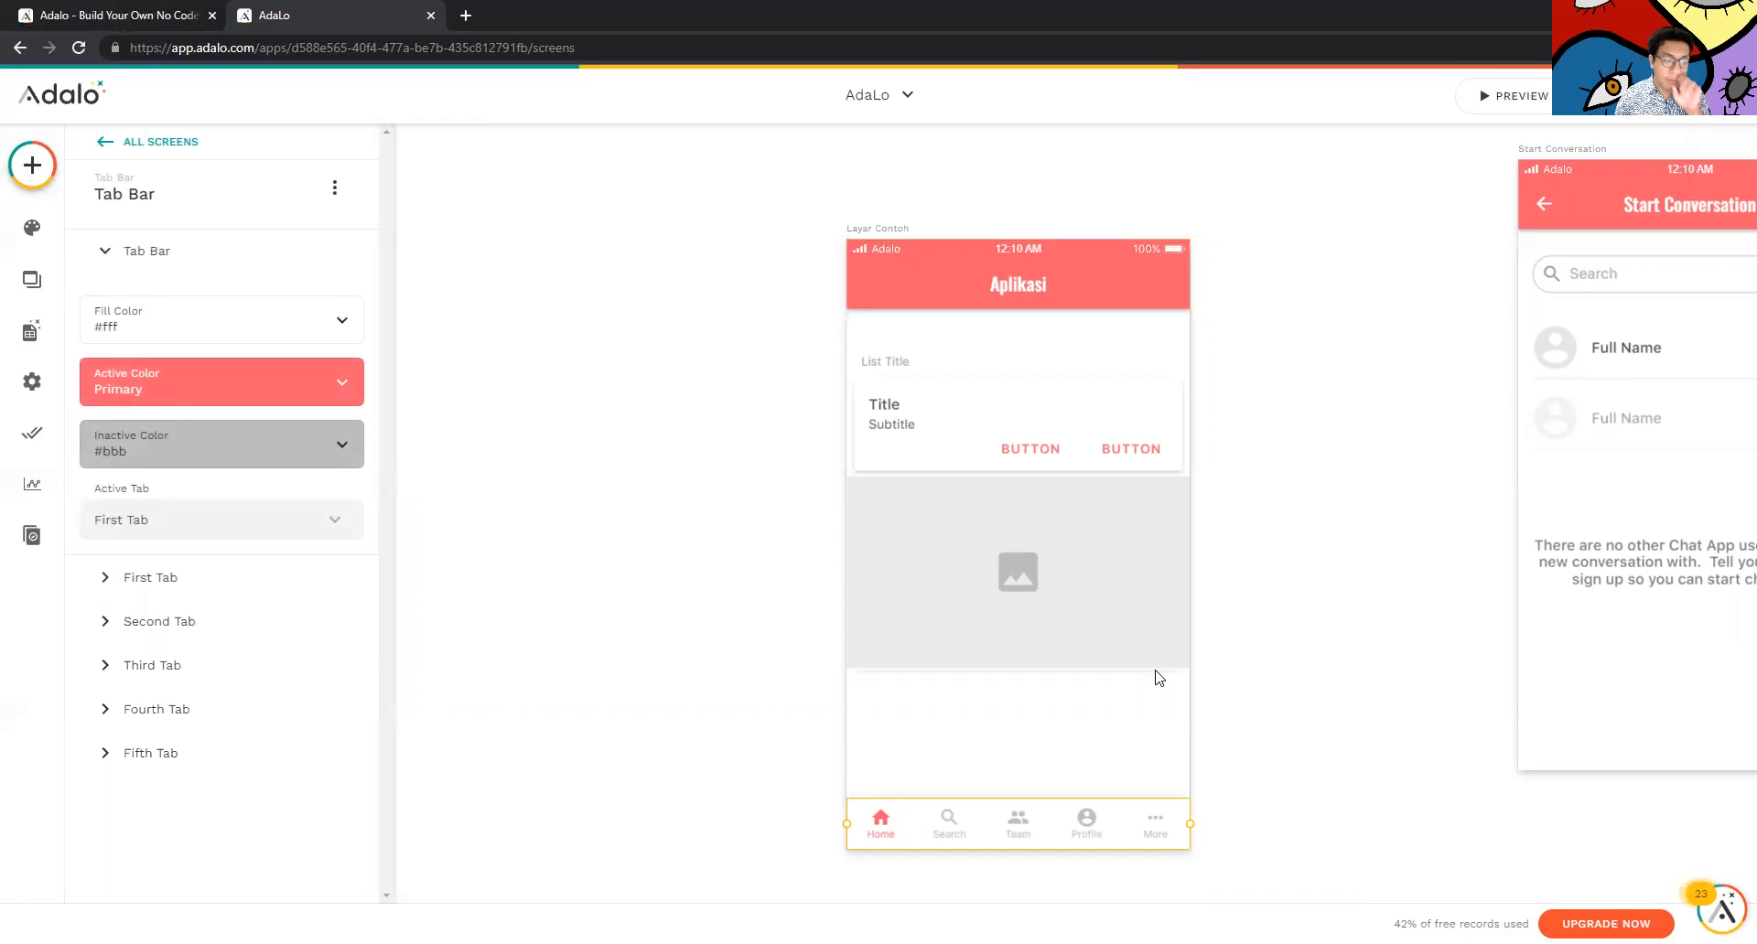
scroll(1126, 623, "up", 10)
left_click(1051, 392)
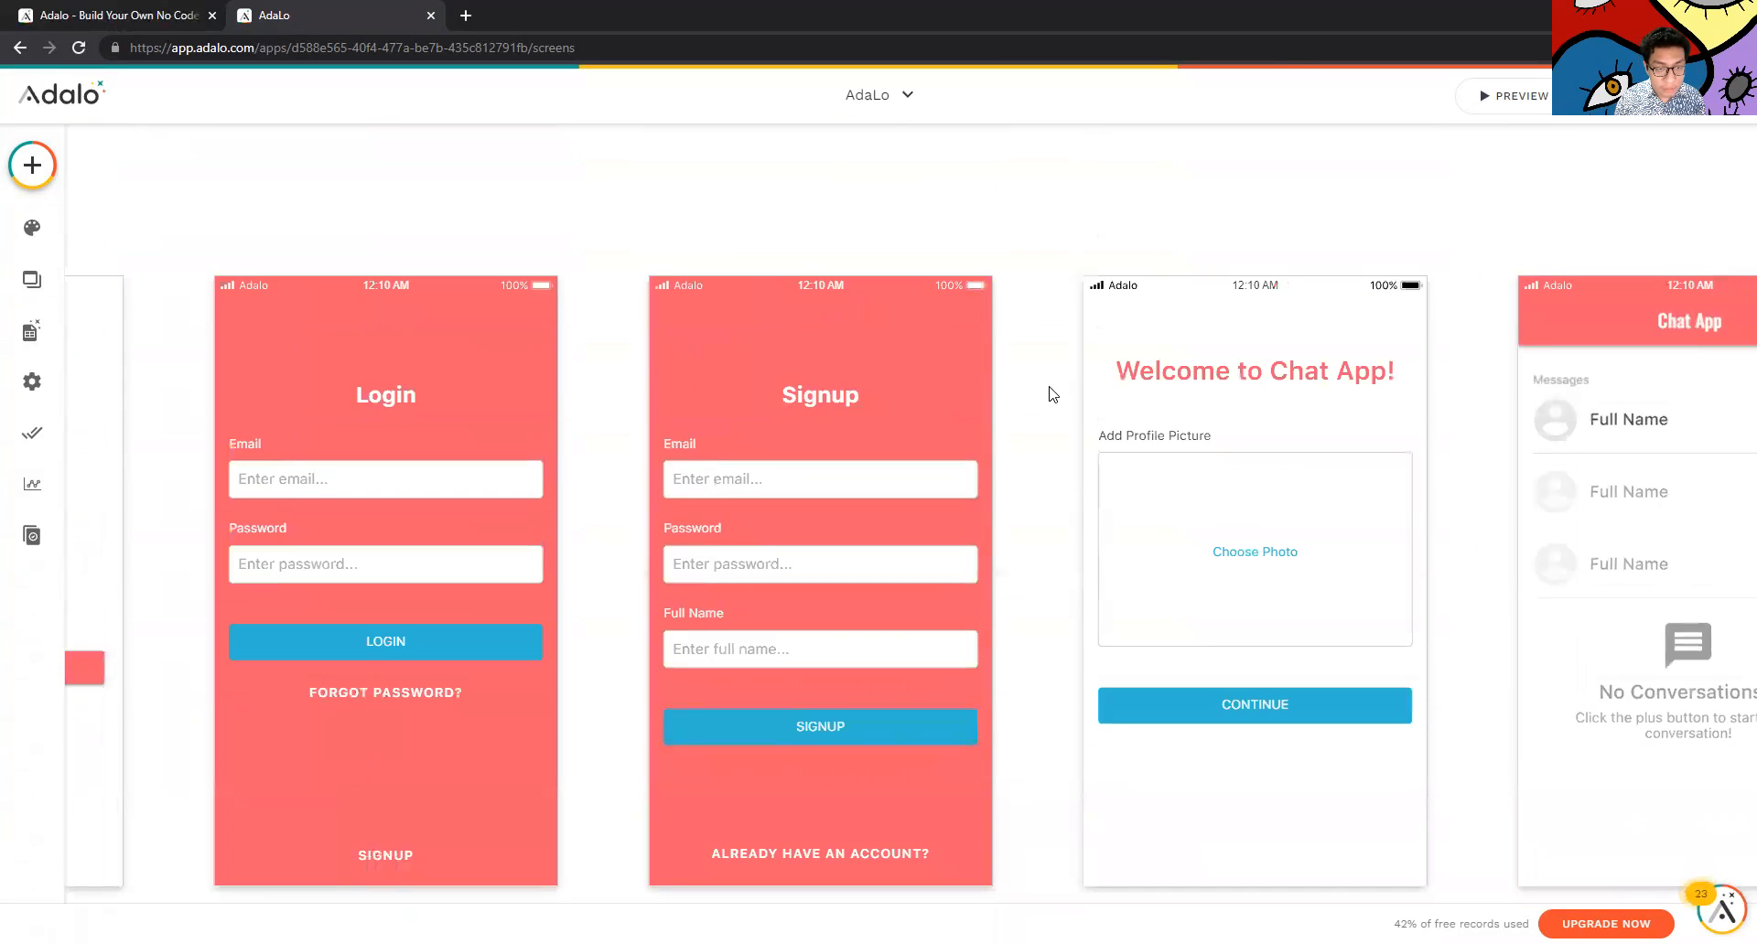
Return to Layar Contoh and select the first button in its list card
scroll(880, 416, "down", 5)
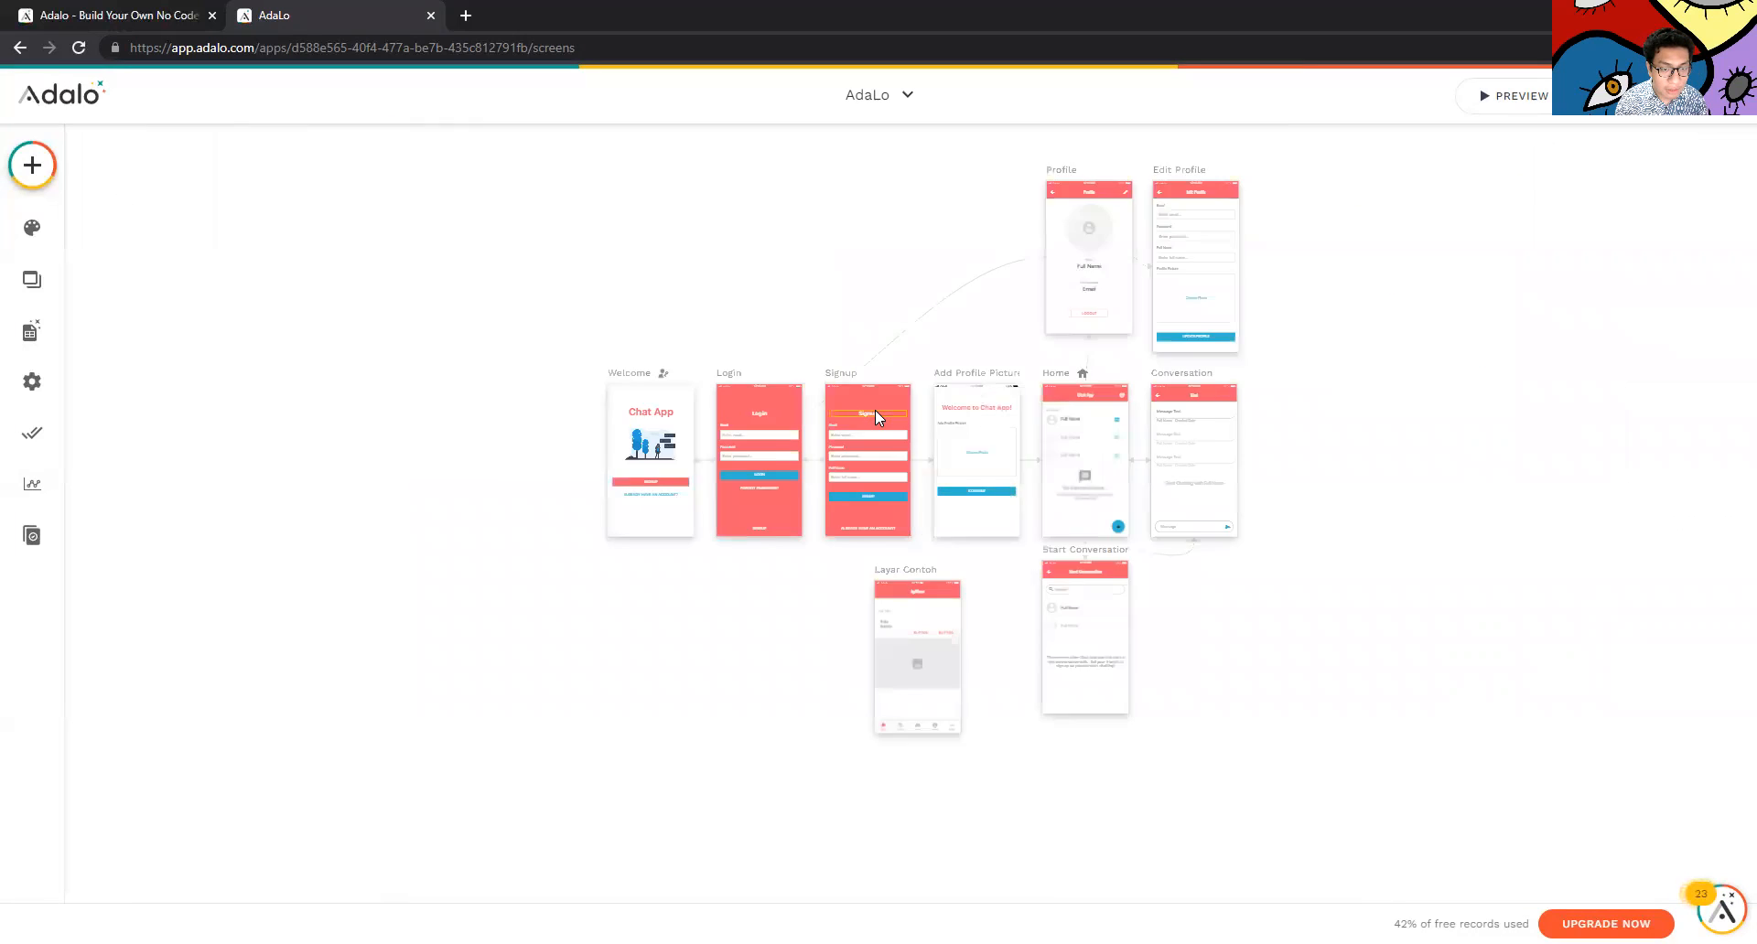
scroll(875, 410, "up", 6)
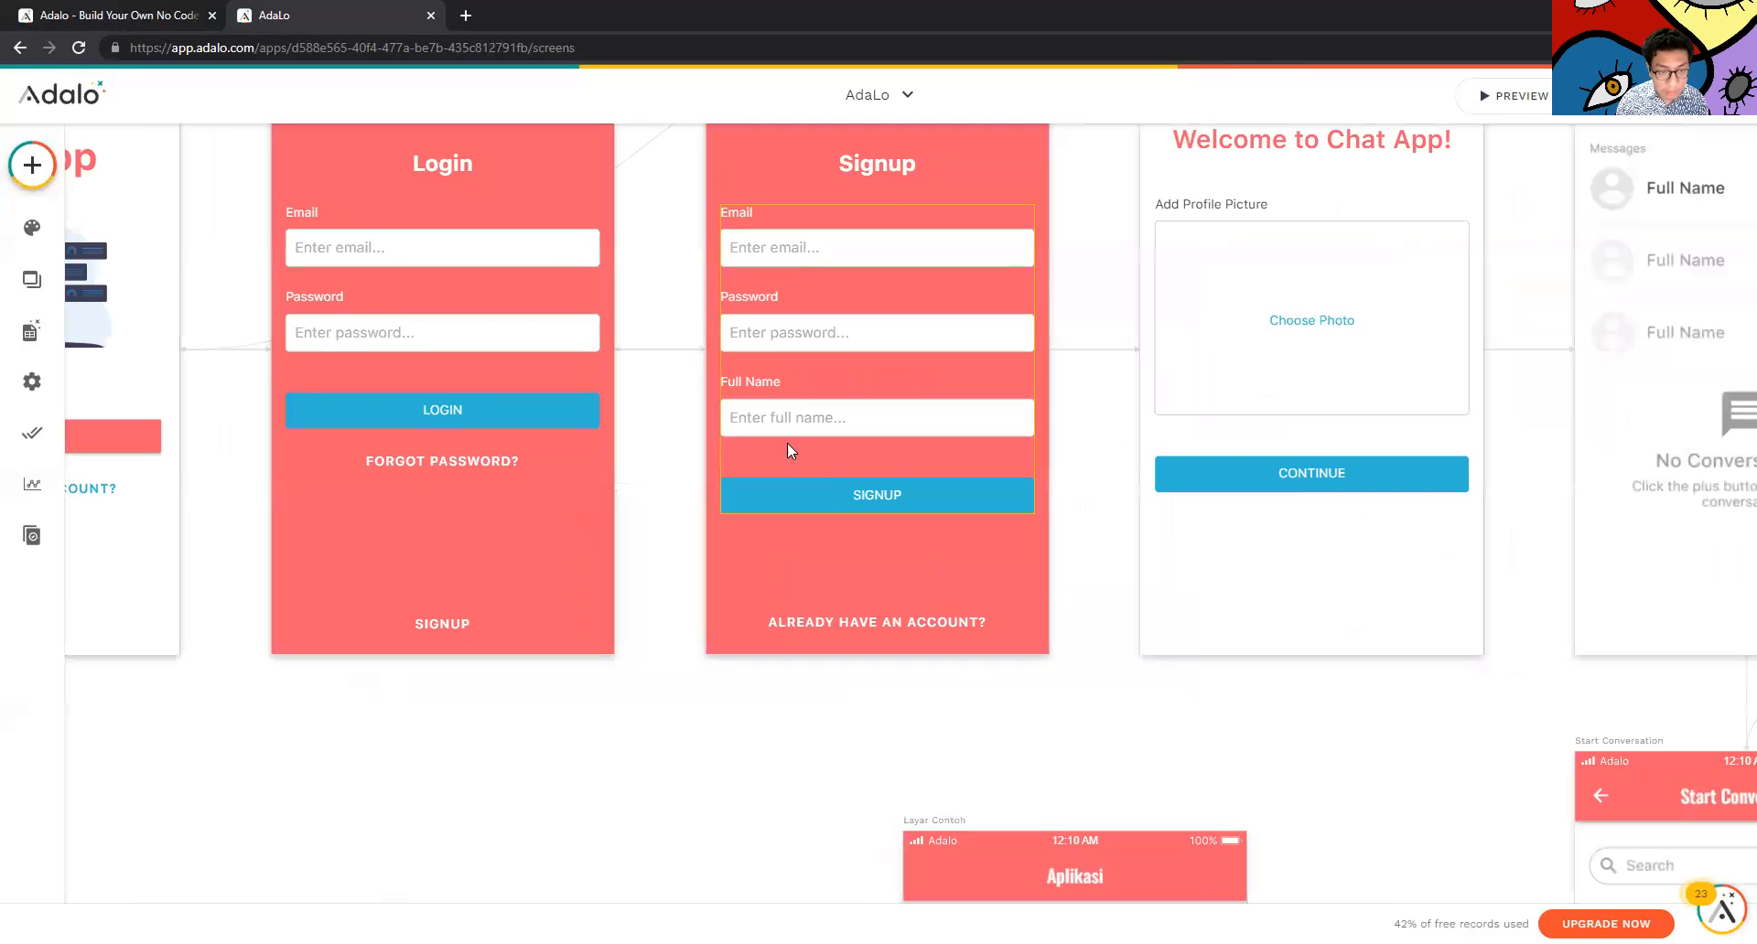
scroll(767, 599, "down", 2)
left_click(908, 642)
left_click(594, 662)
scroll(970, 631, "down", 2)
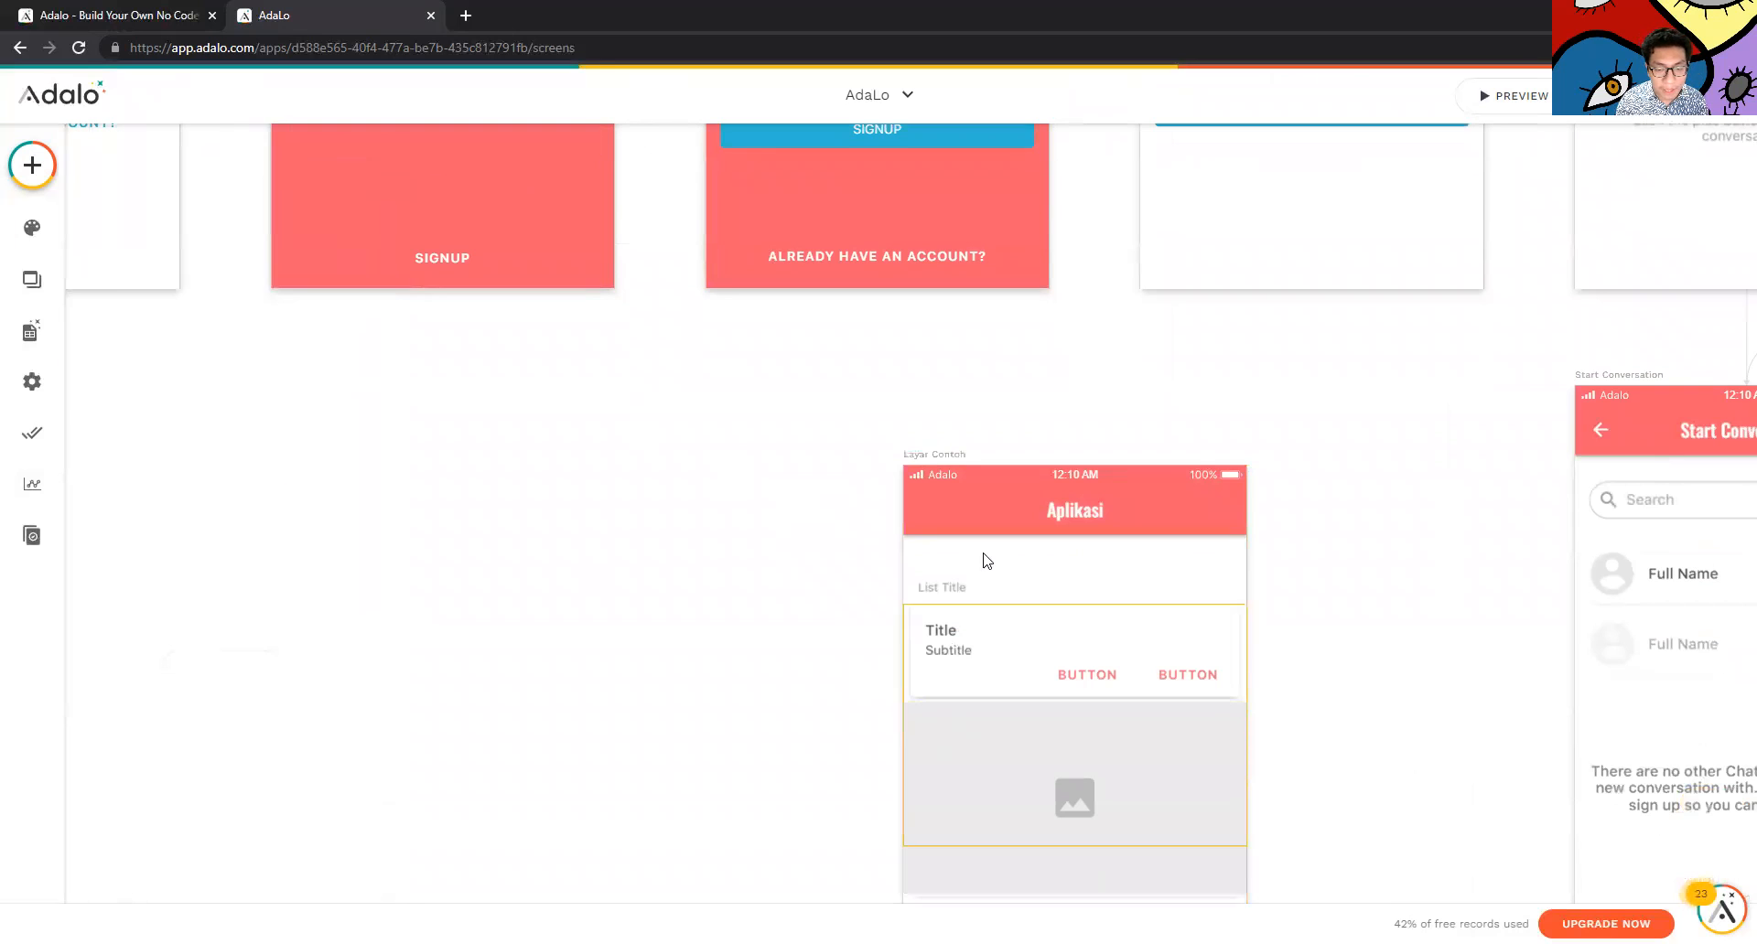
left_click(1043, 673)
left_click(1081, 668)
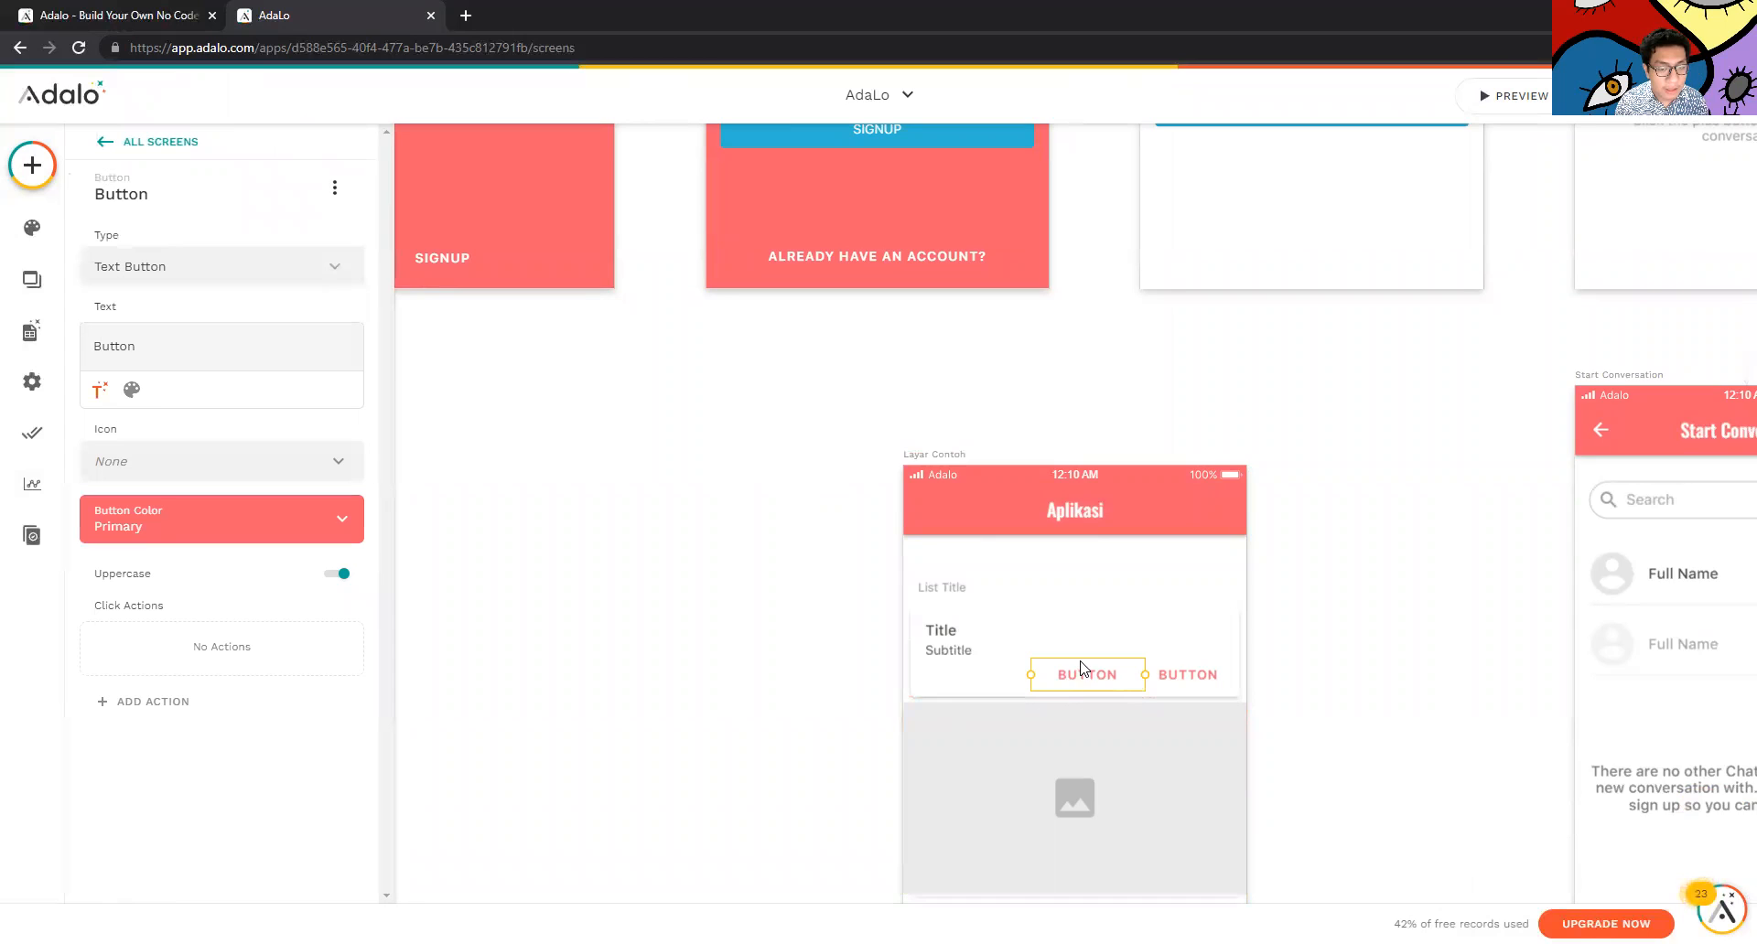
scroll(1021, 631, "up", 1)
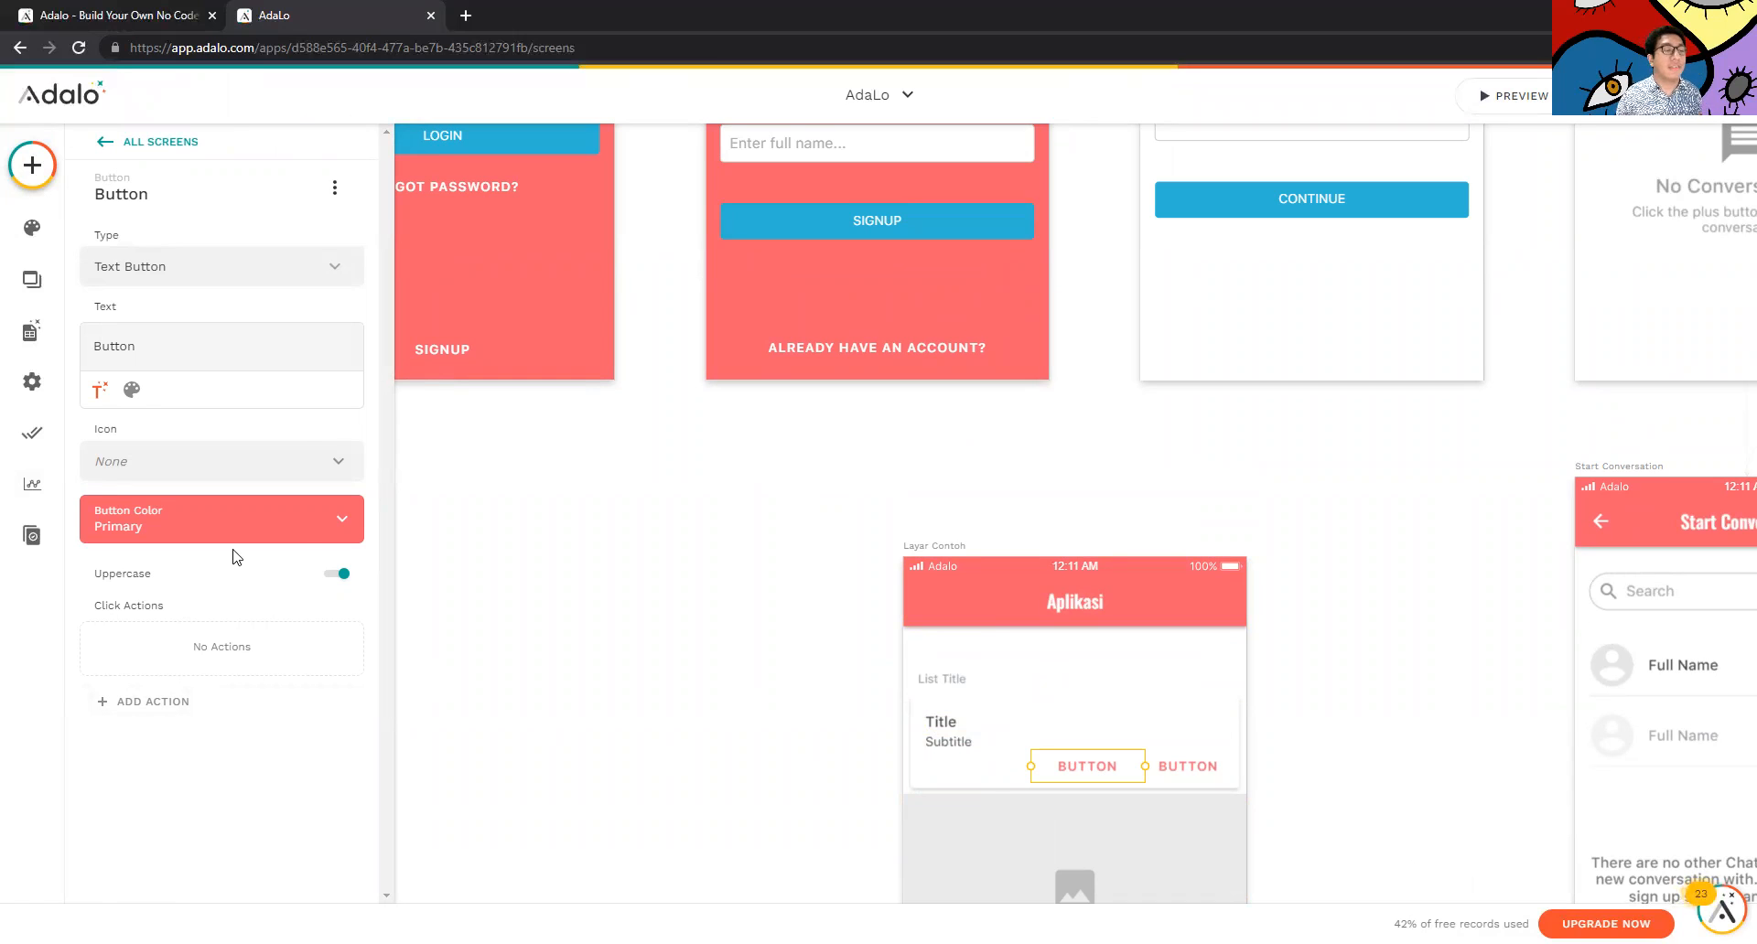
Link the card's first button to the Home screen with a Push transition
left_click(138, 701)
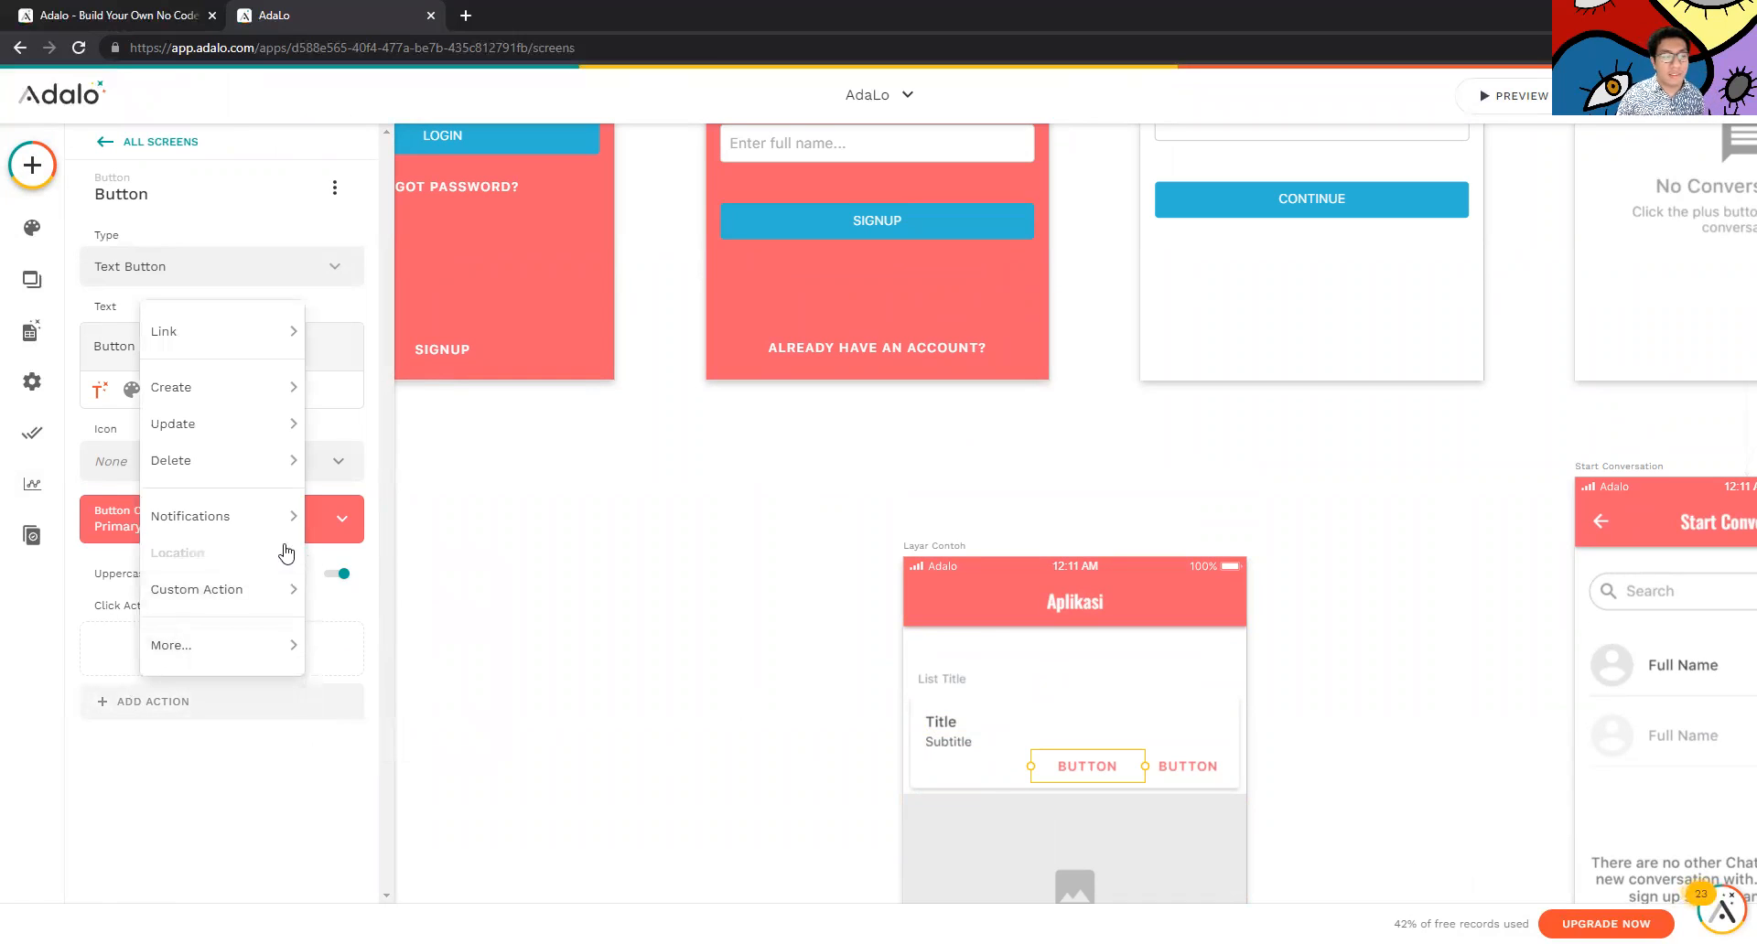
left_click(107, 582)
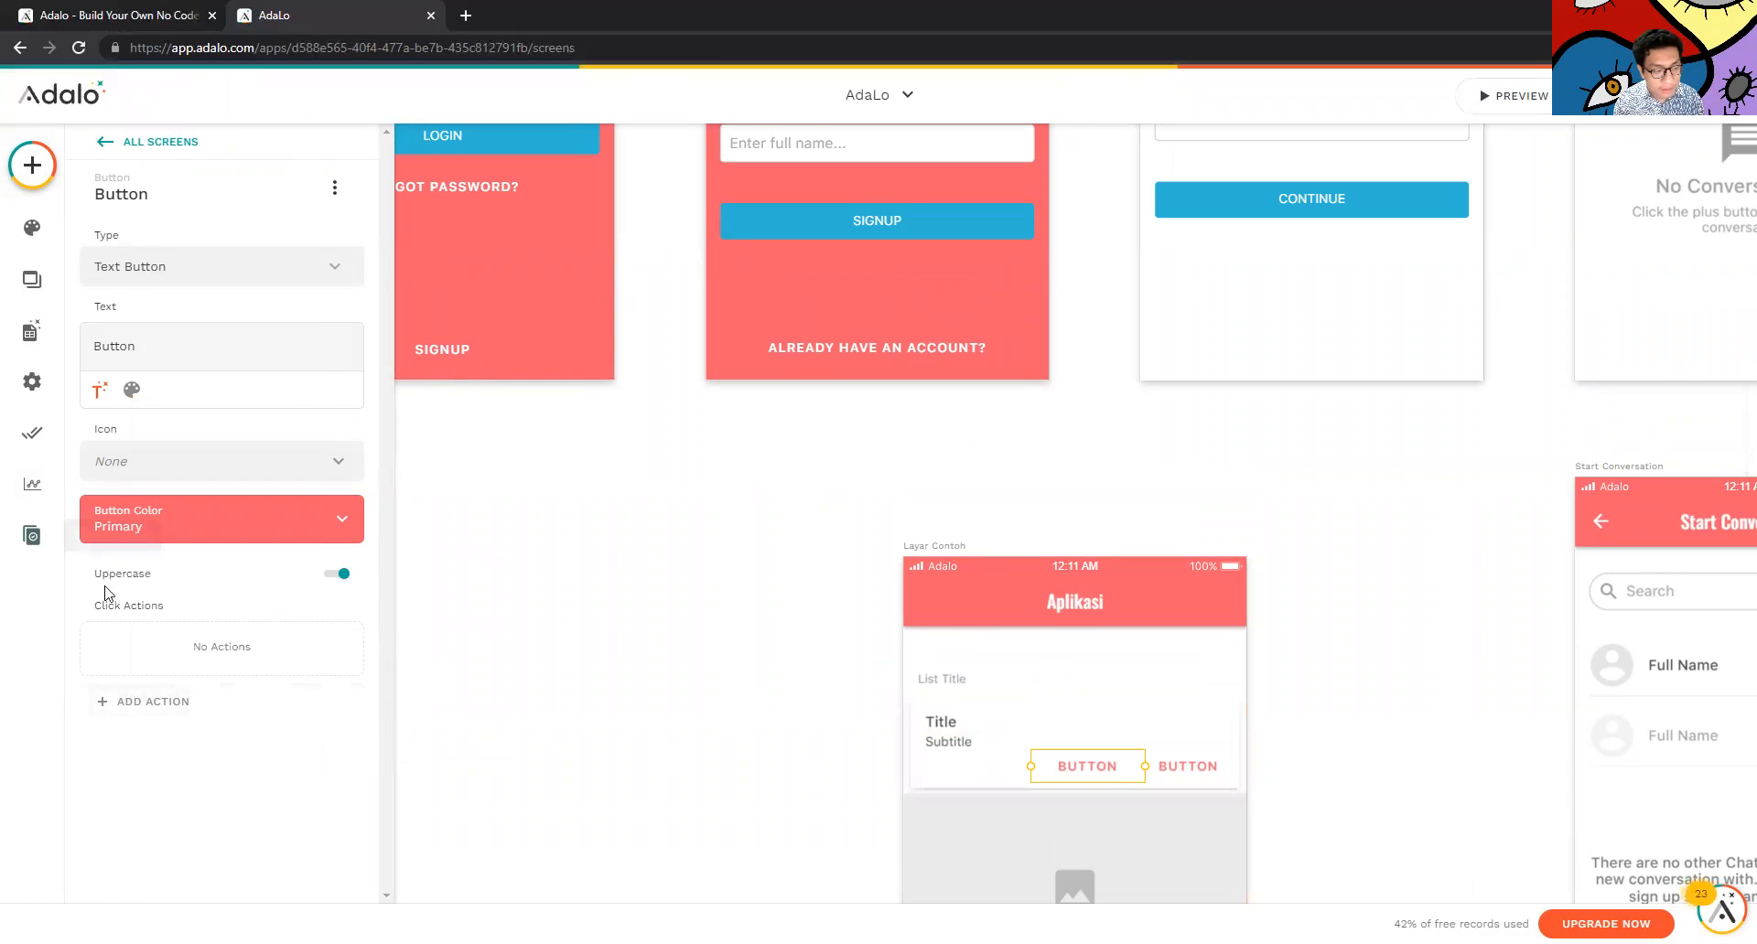
left_click(174, 701)
mouse_move(262, 406)
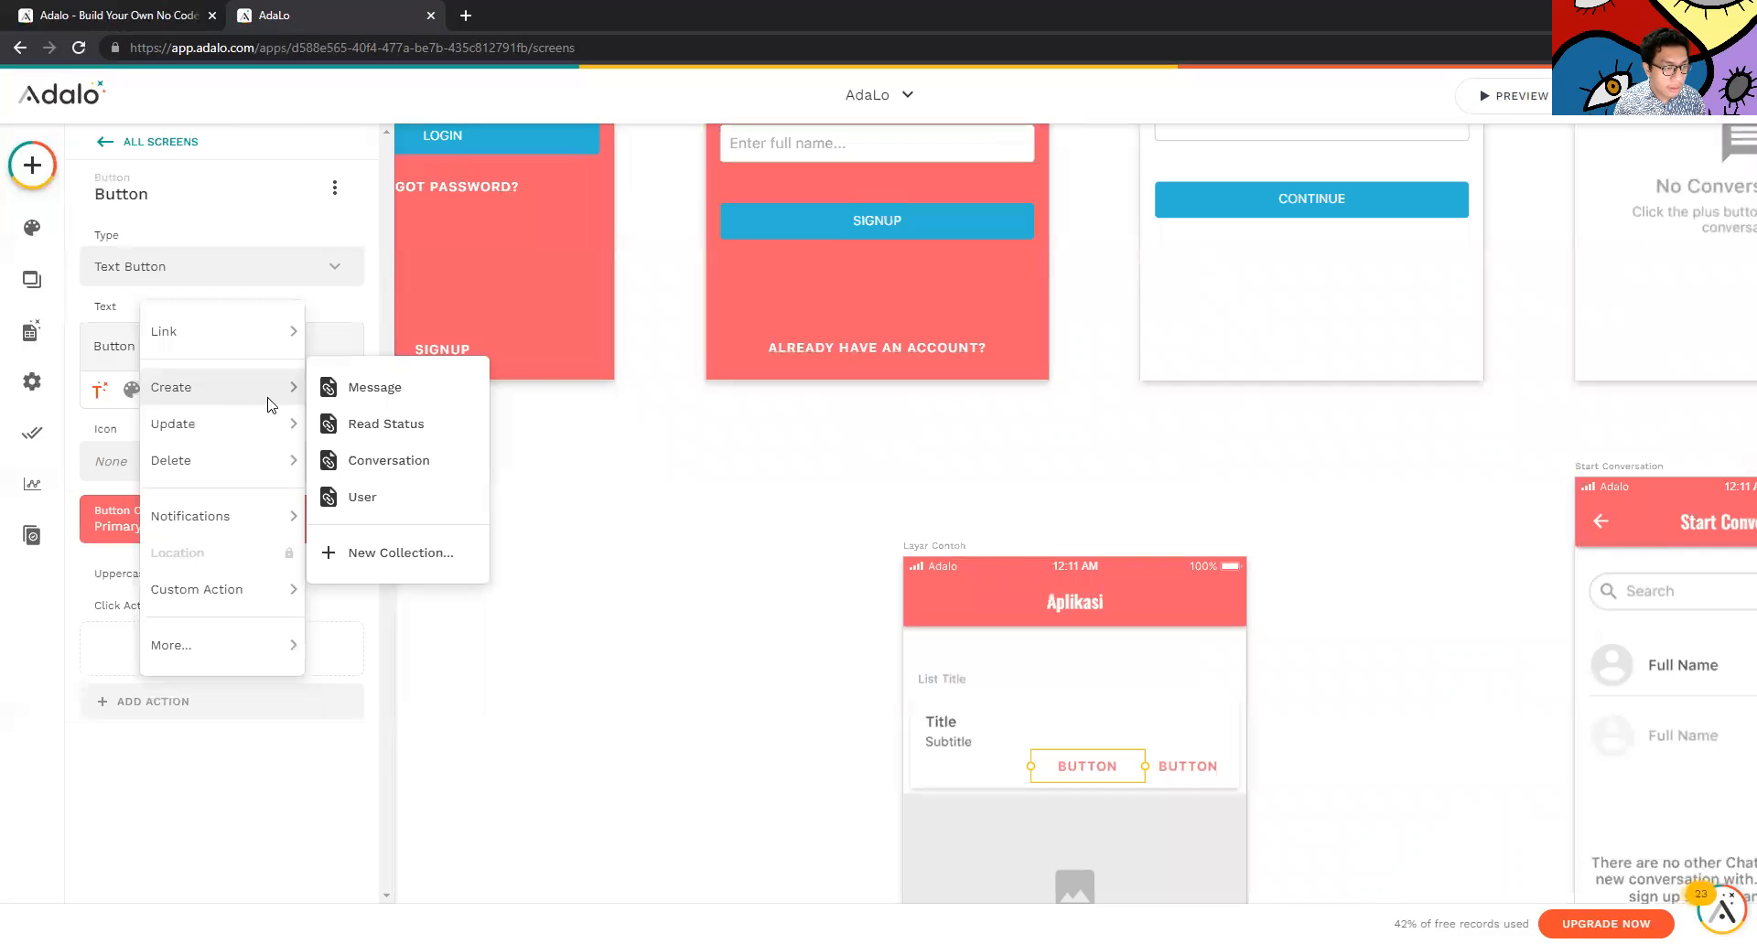
mouse_move(259, 325)
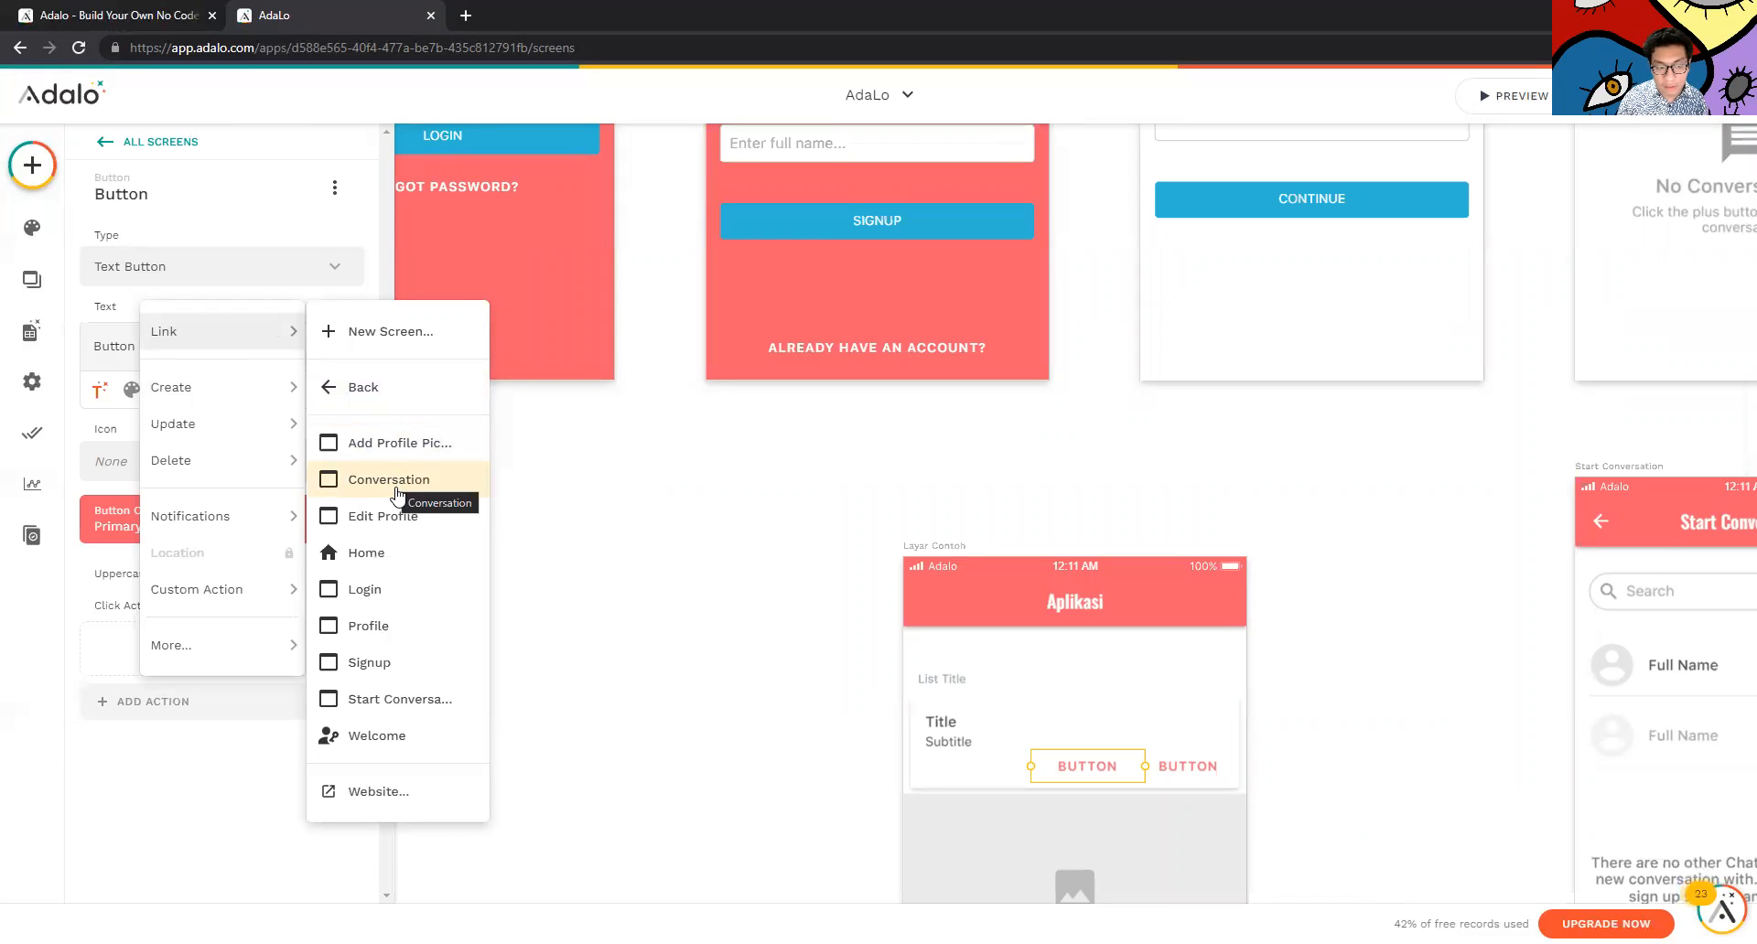
left_click(416, 554)
scroll(1185, 585, "up", 4)
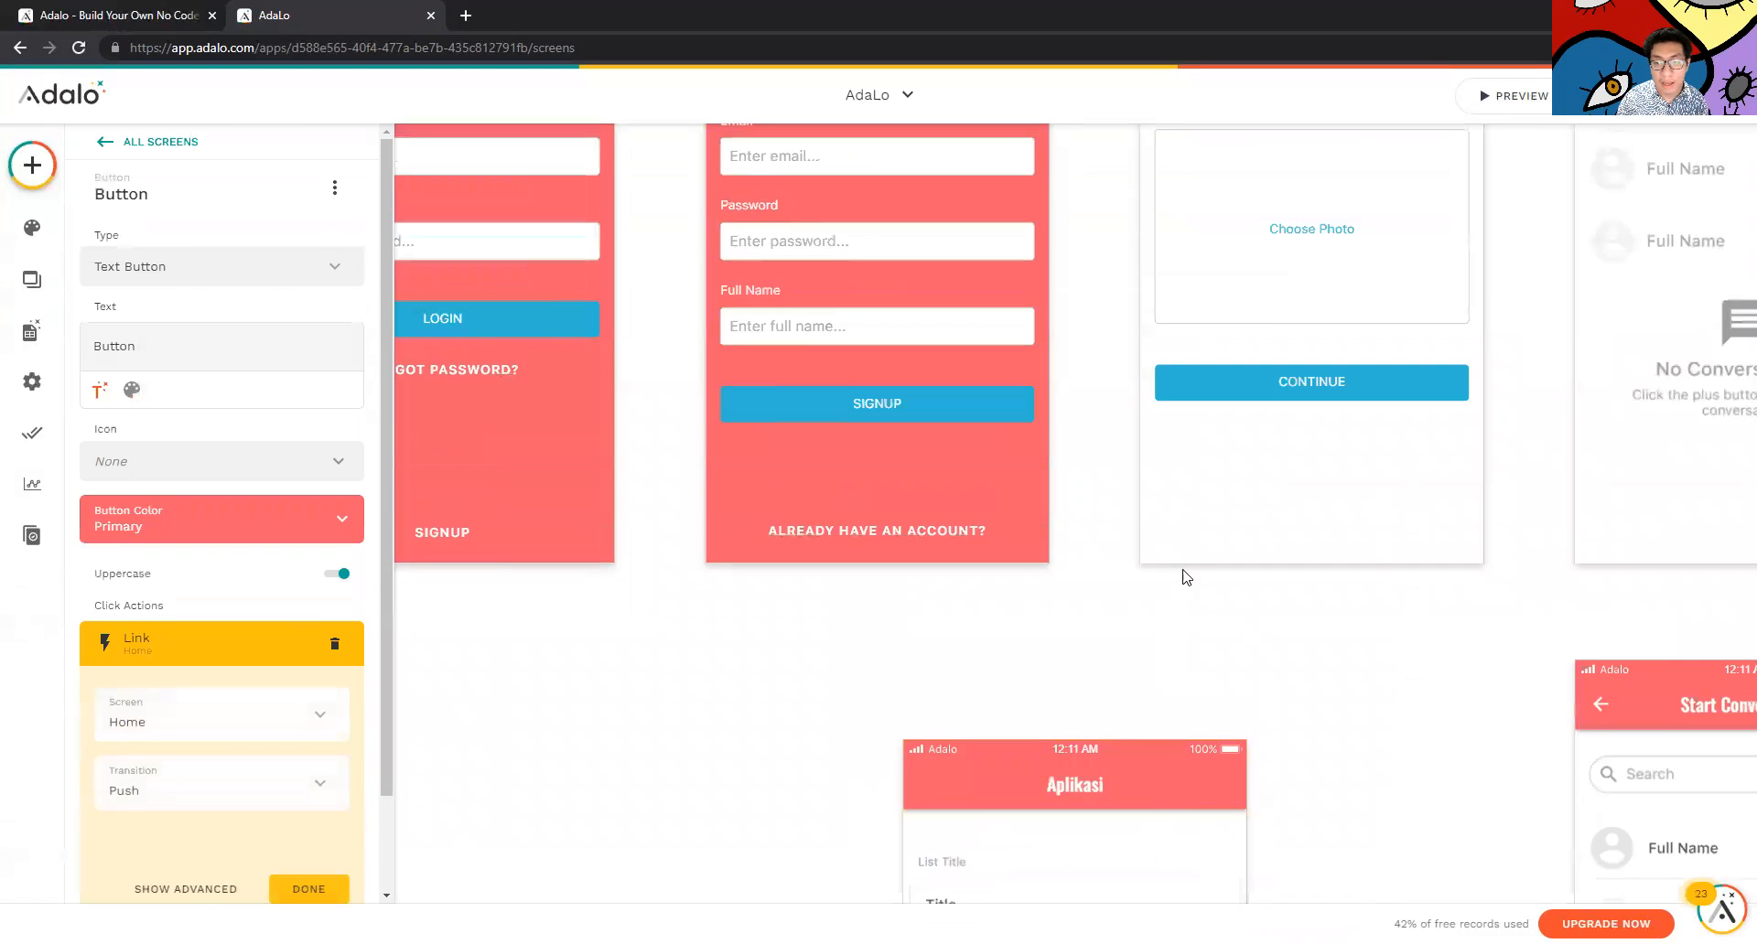
scroll(1286, 729, "down", 4)
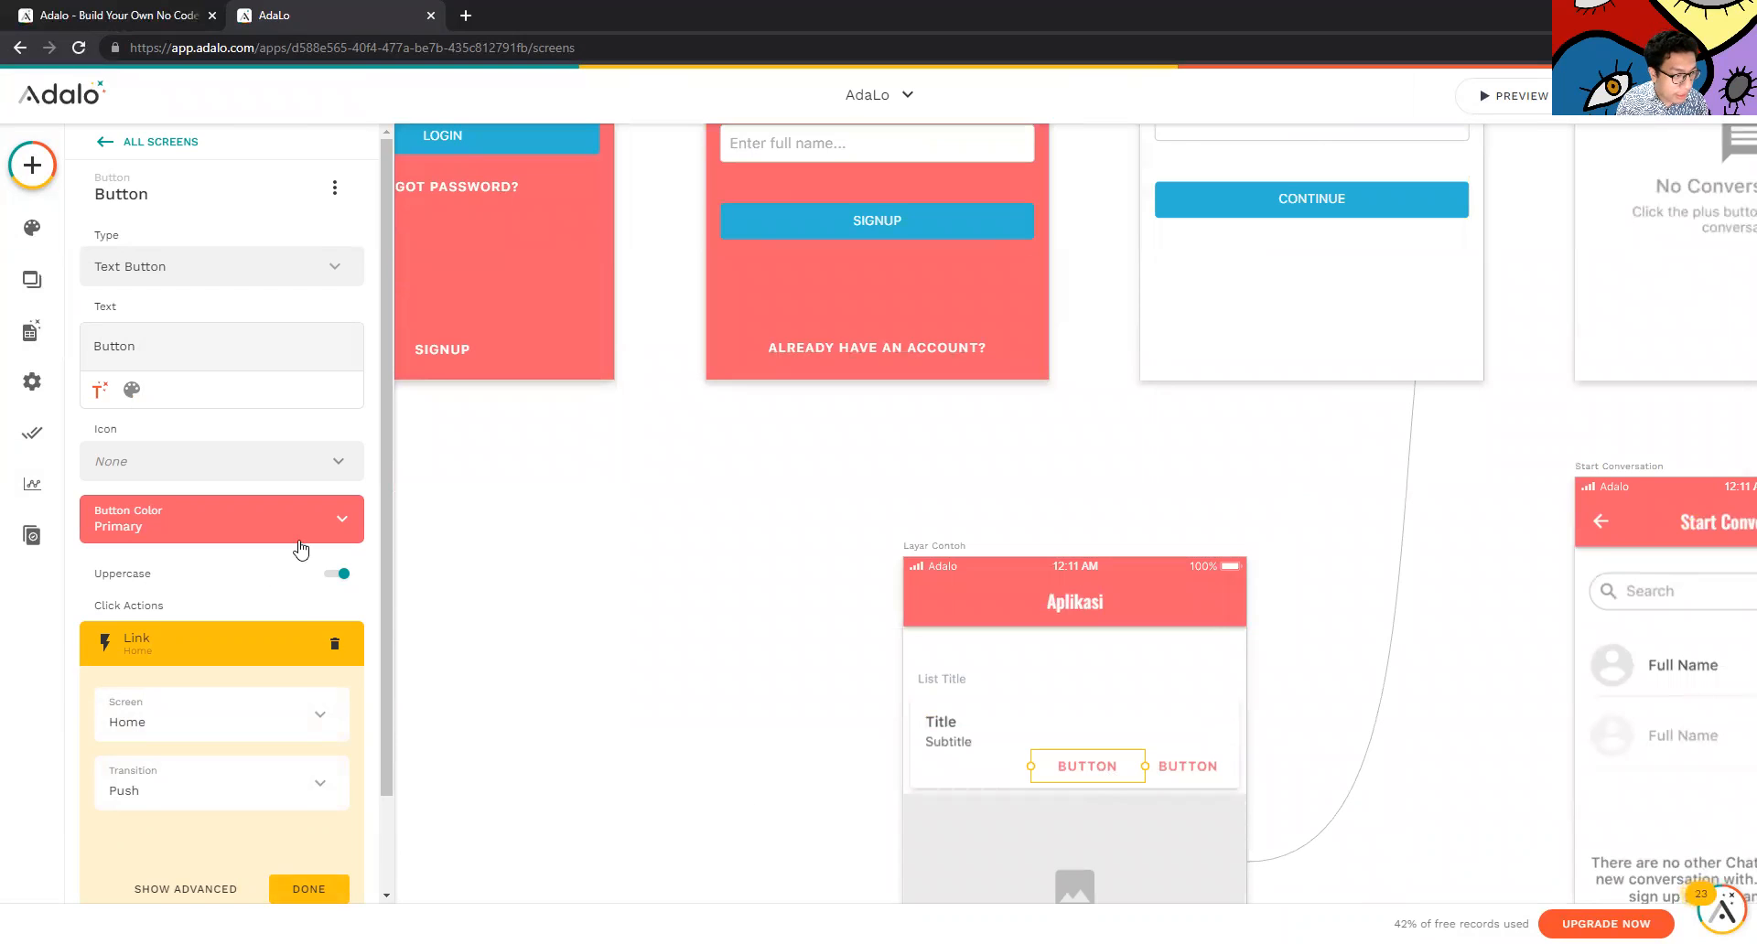
scroll(274, 640, "down", 2)
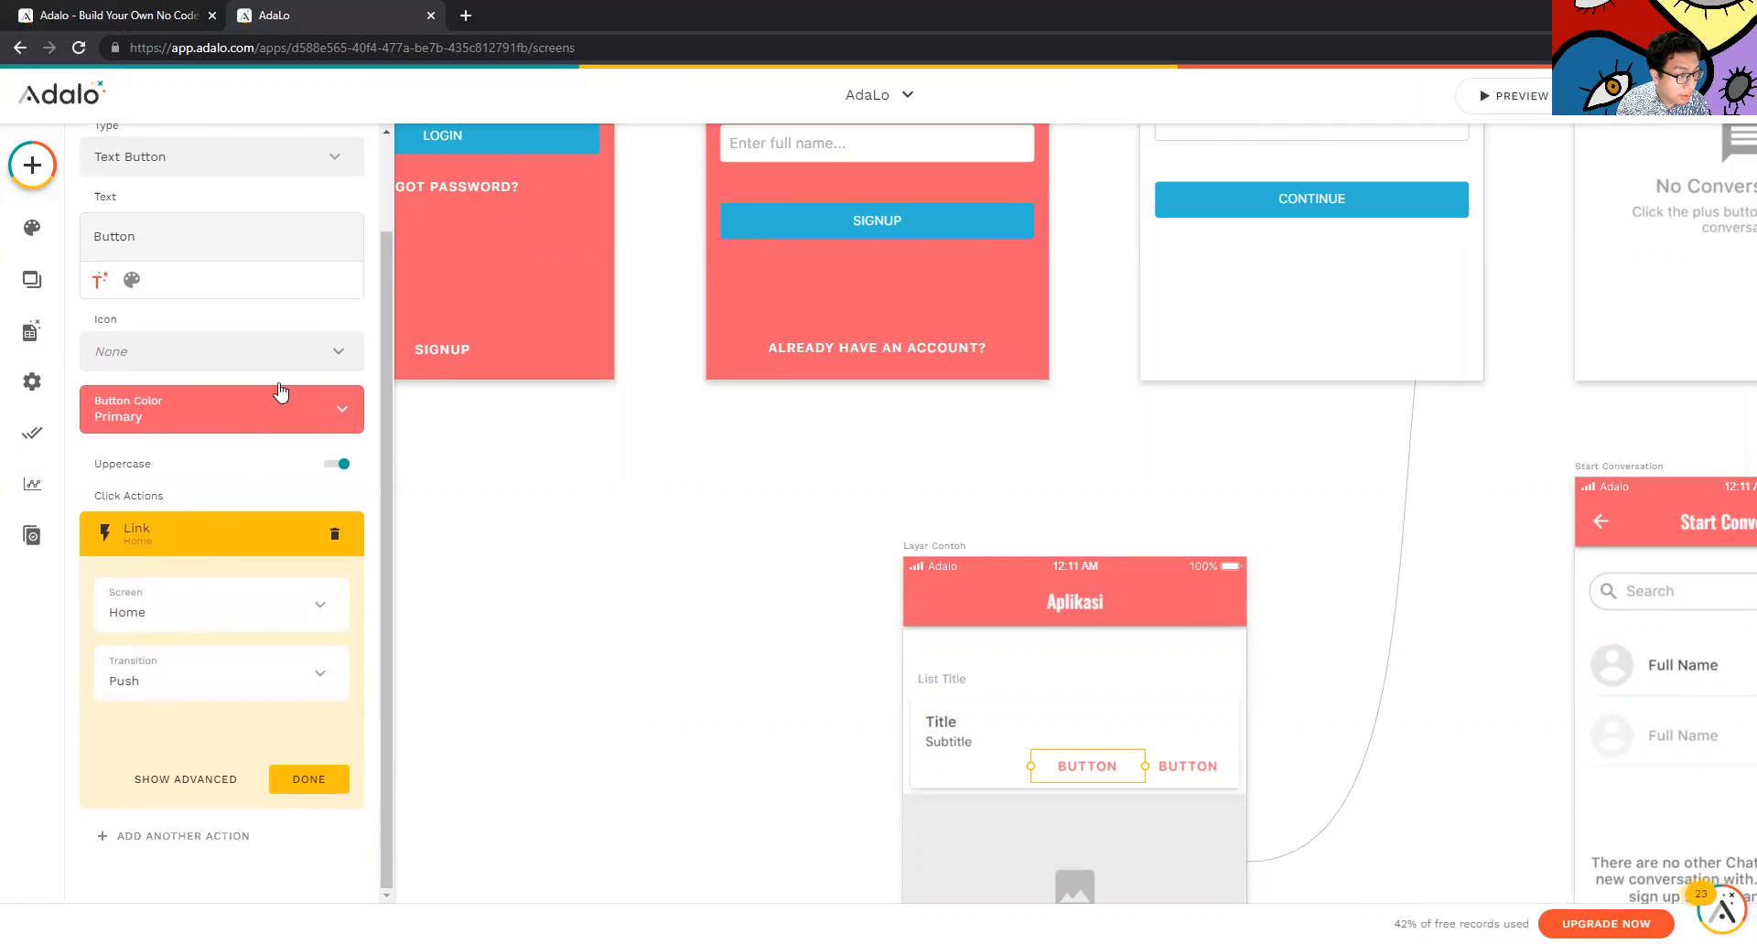
scroll(302, 379, "up", 2)
Change the button's label text to 'Home'
double_click(226, 345)
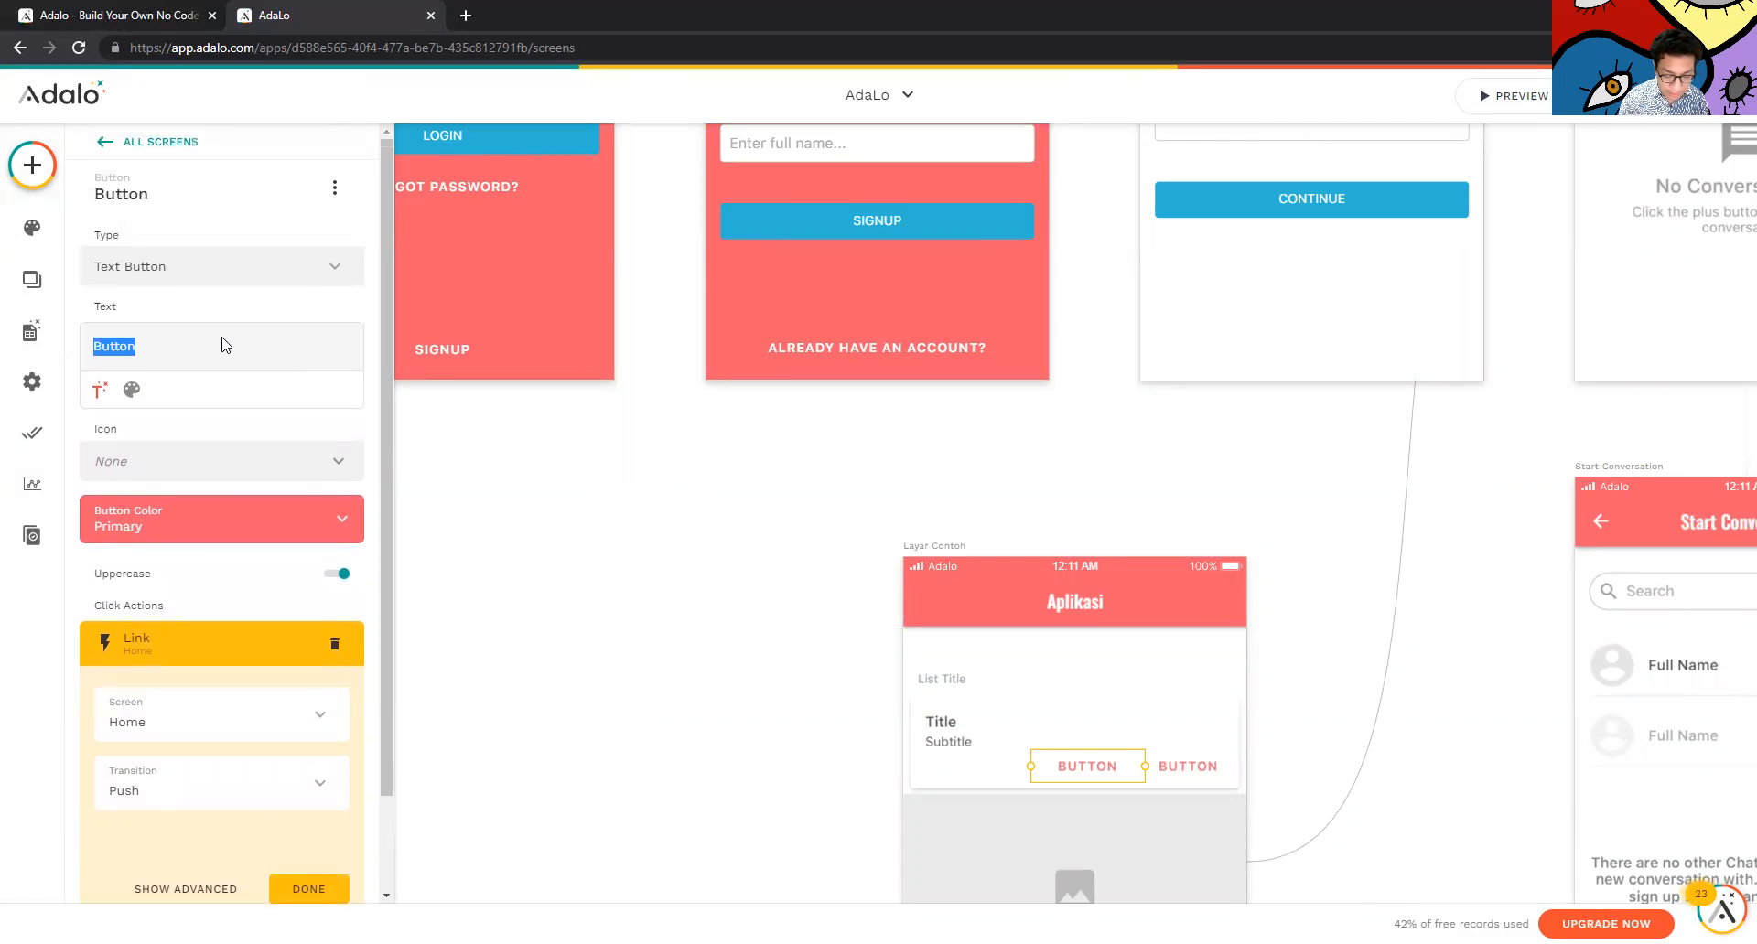
type("Home")
left_click(546, 485)
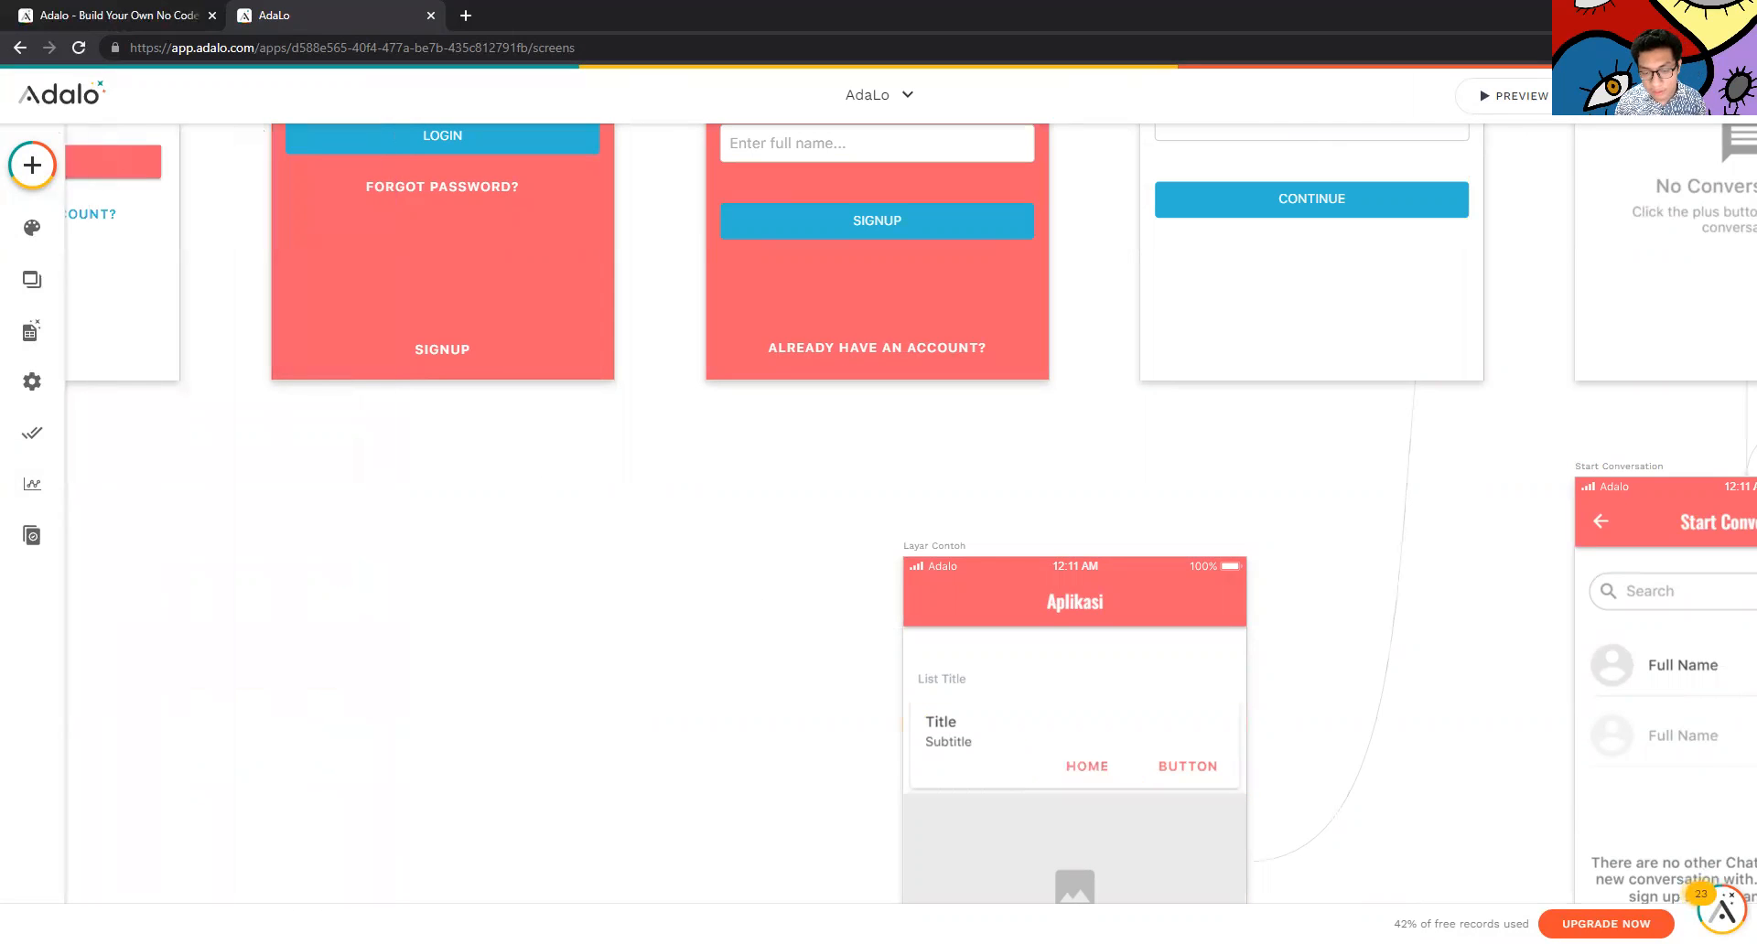
scroll(1255, 872, "down", 1)
scroll(1373, 771, "right", 4)
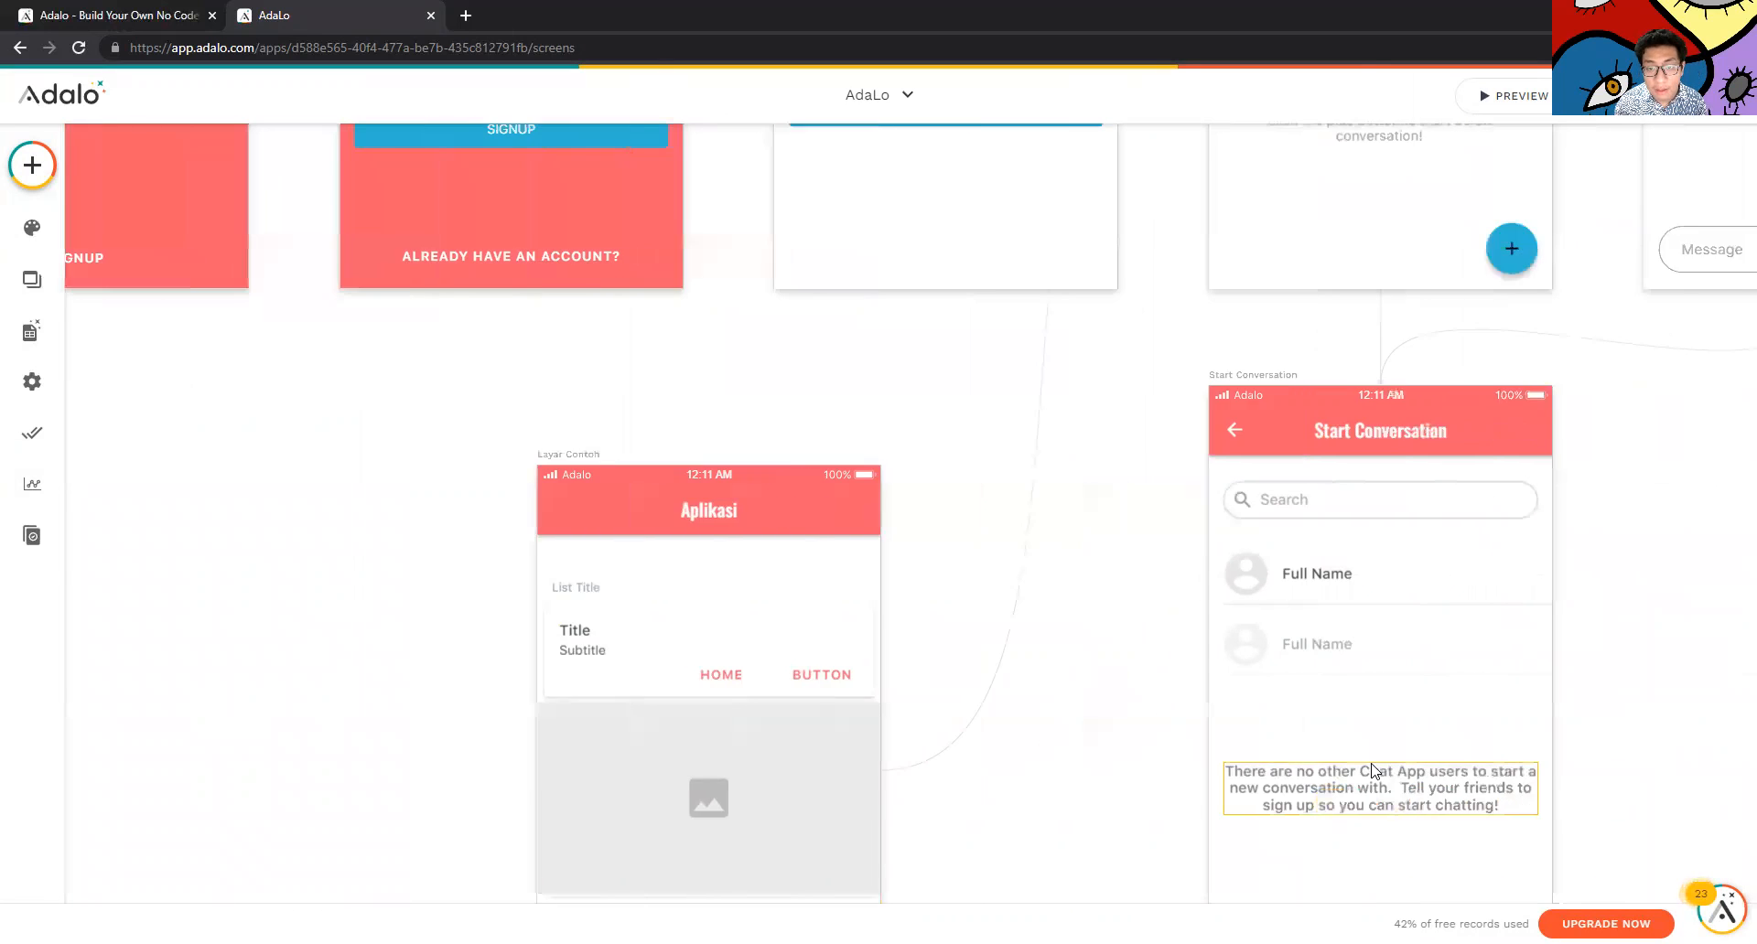
scroll(1376, 771, "up", 3)
scroll(1372, 771, "down", 1)
Inspect the Layar Contoh list and the Home screen's app bar
left_click(719, 861)
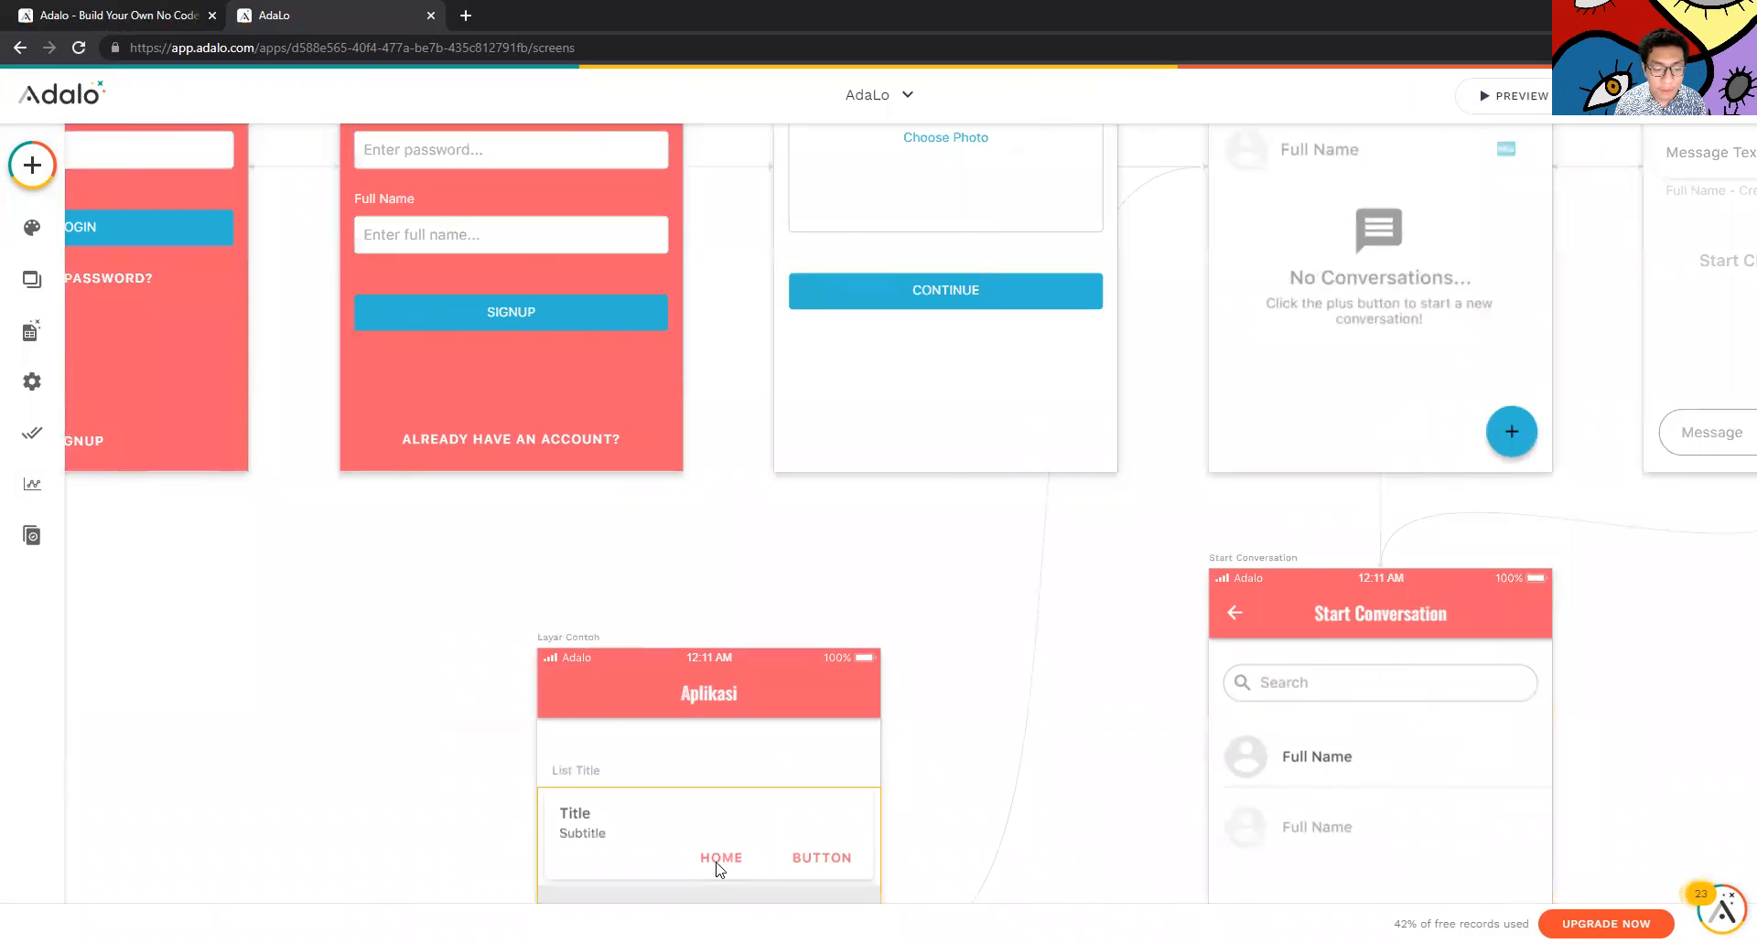
scroll(1318, 357, "up", 5)
left_click(1318, 357)
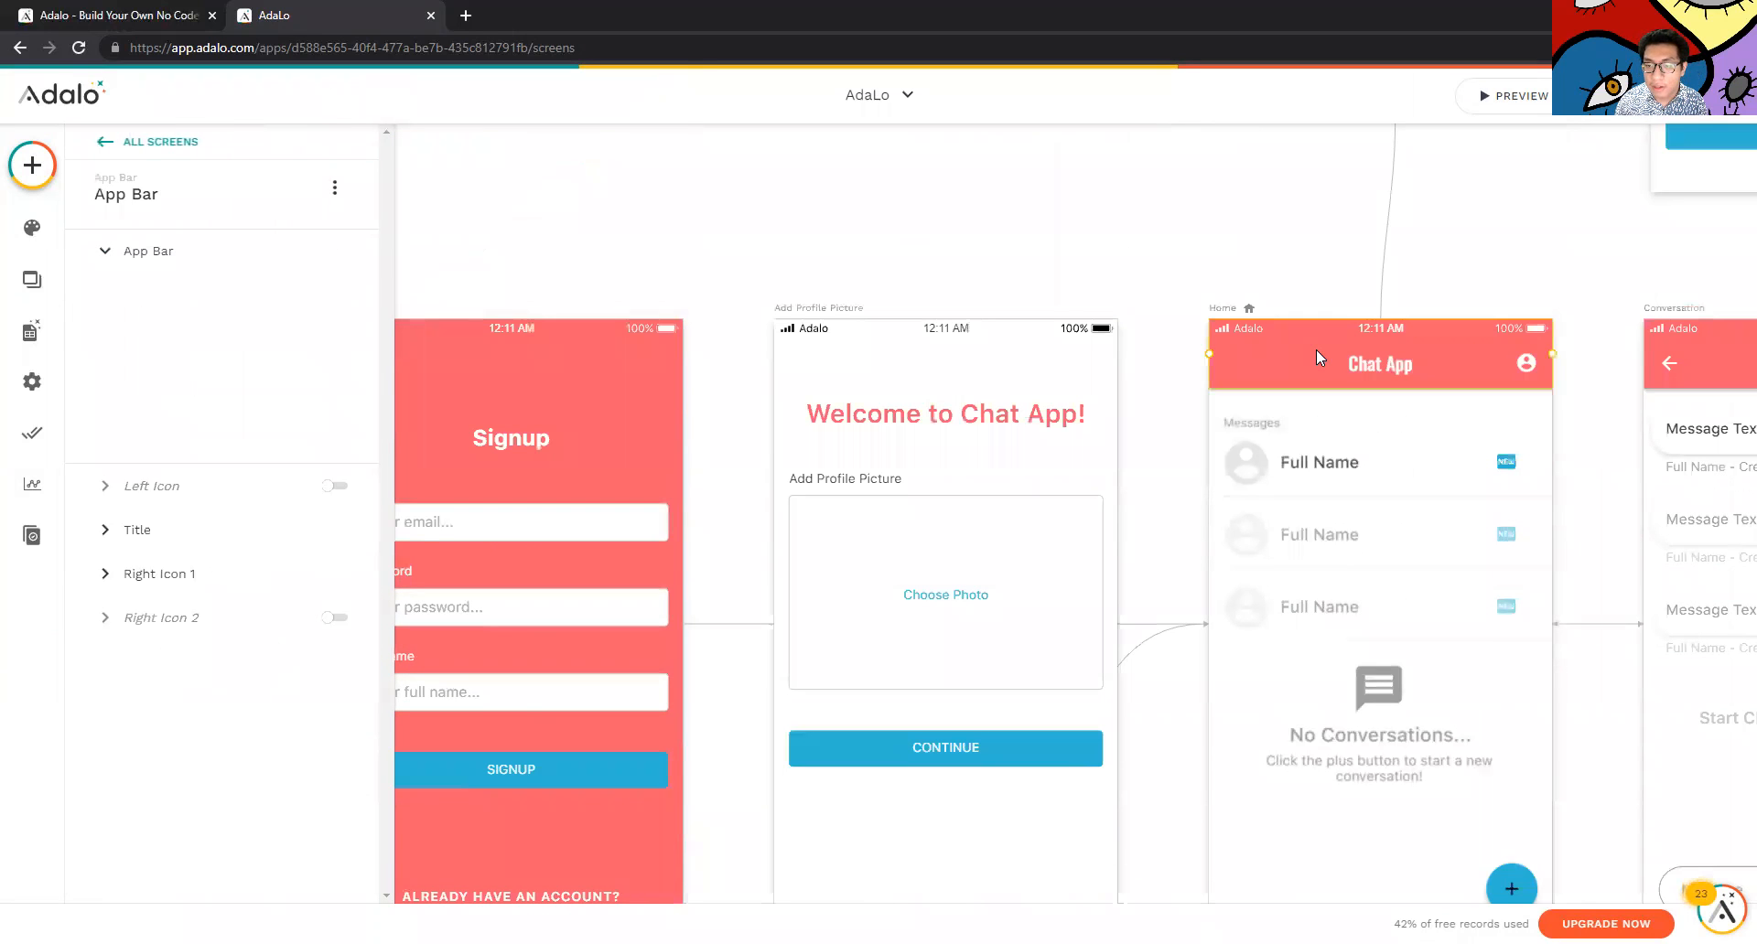
left_click(1122, 413)
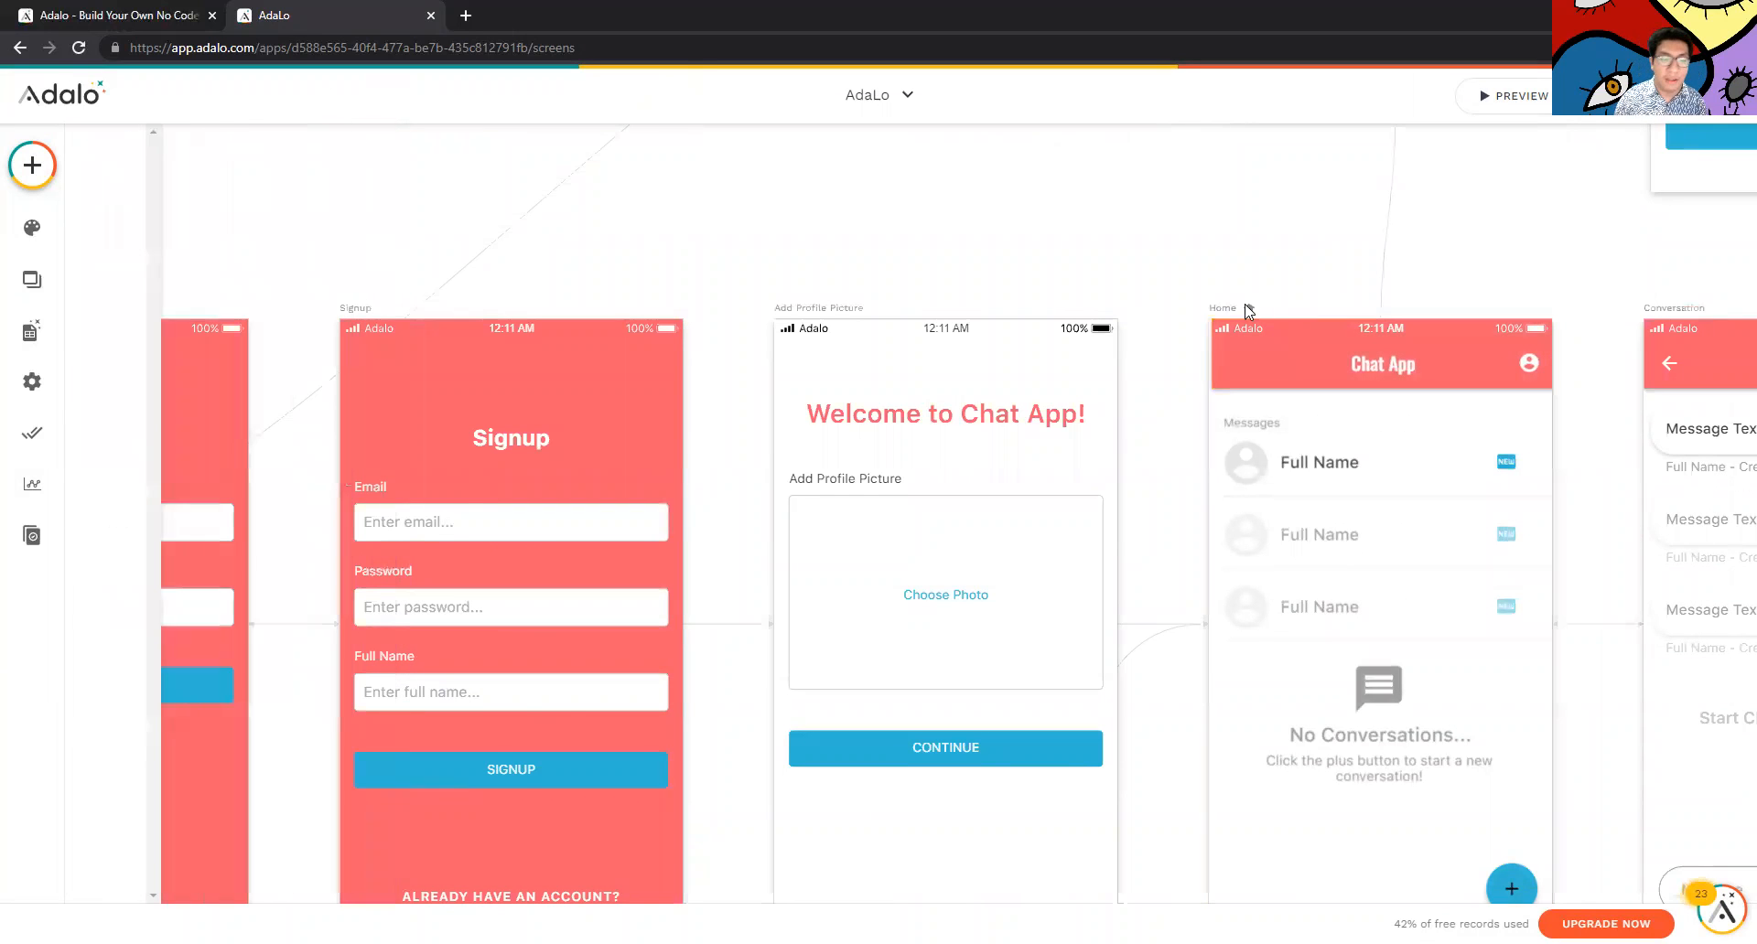
scroll(1122, 414, "down", 1)
scroll(1085, 402, "down", 6)
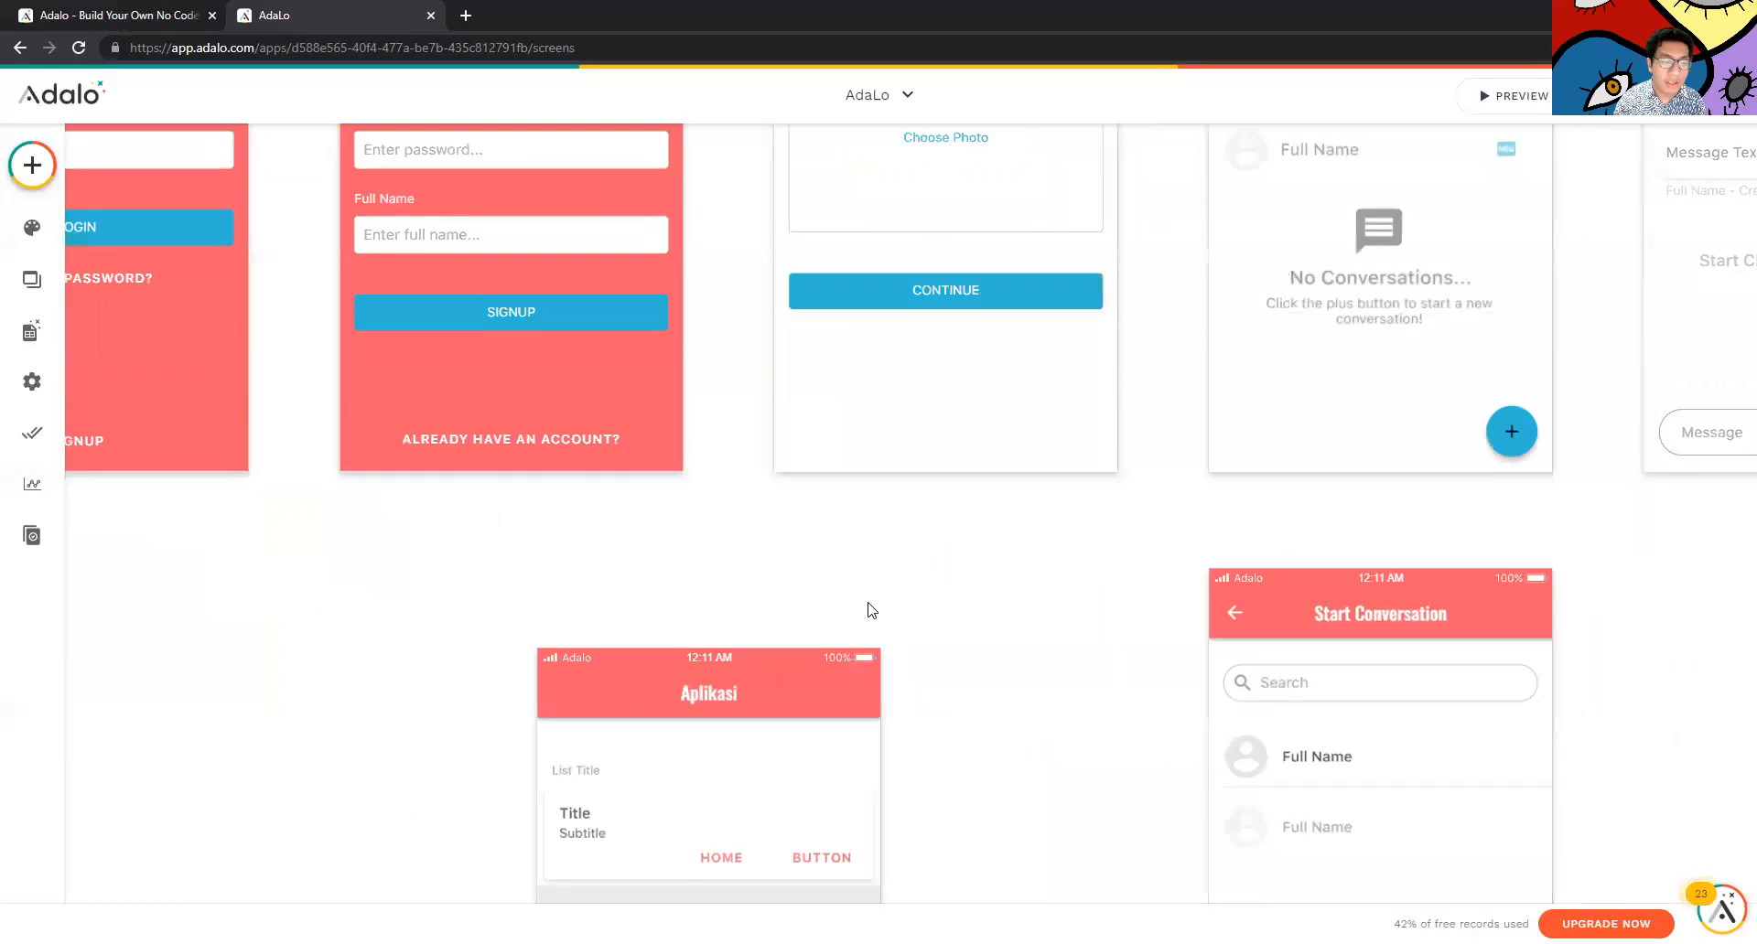
Delete the HOME button's Link-to-Home click action, leaving it with no actions
left_click(701, 698)
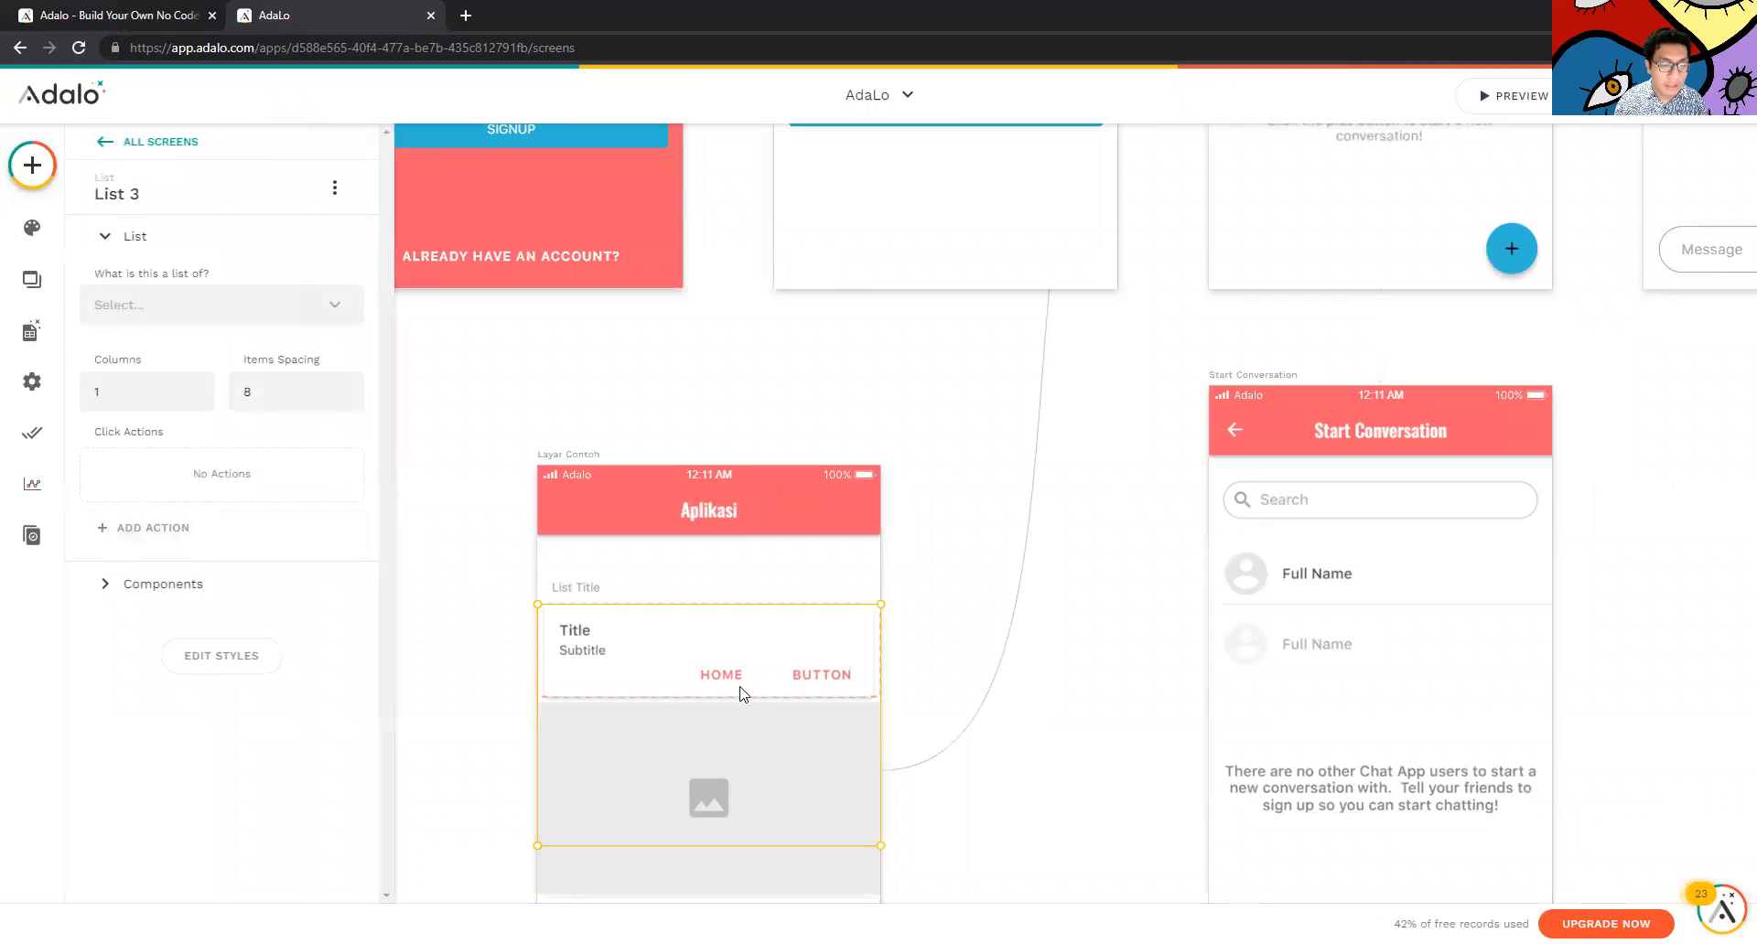
left_click(734, 682)
scroll(259, 615, "down", 1)
left_click(236, 636)
left_click(236, 659)
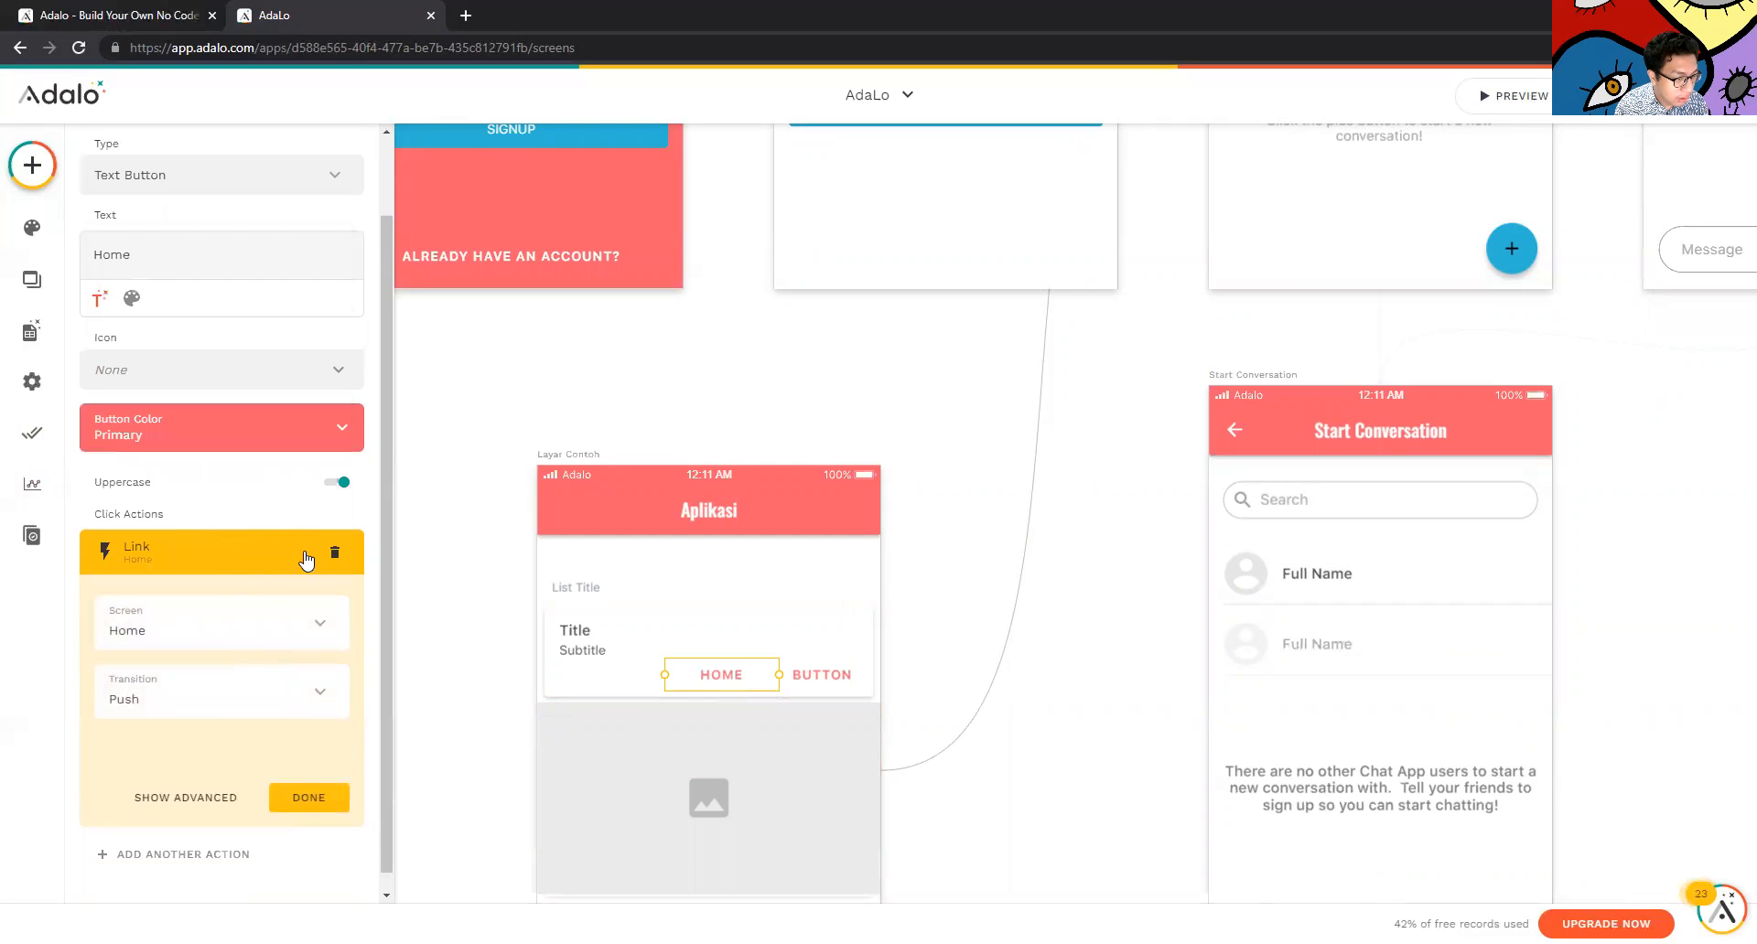
left_click(335, 553)
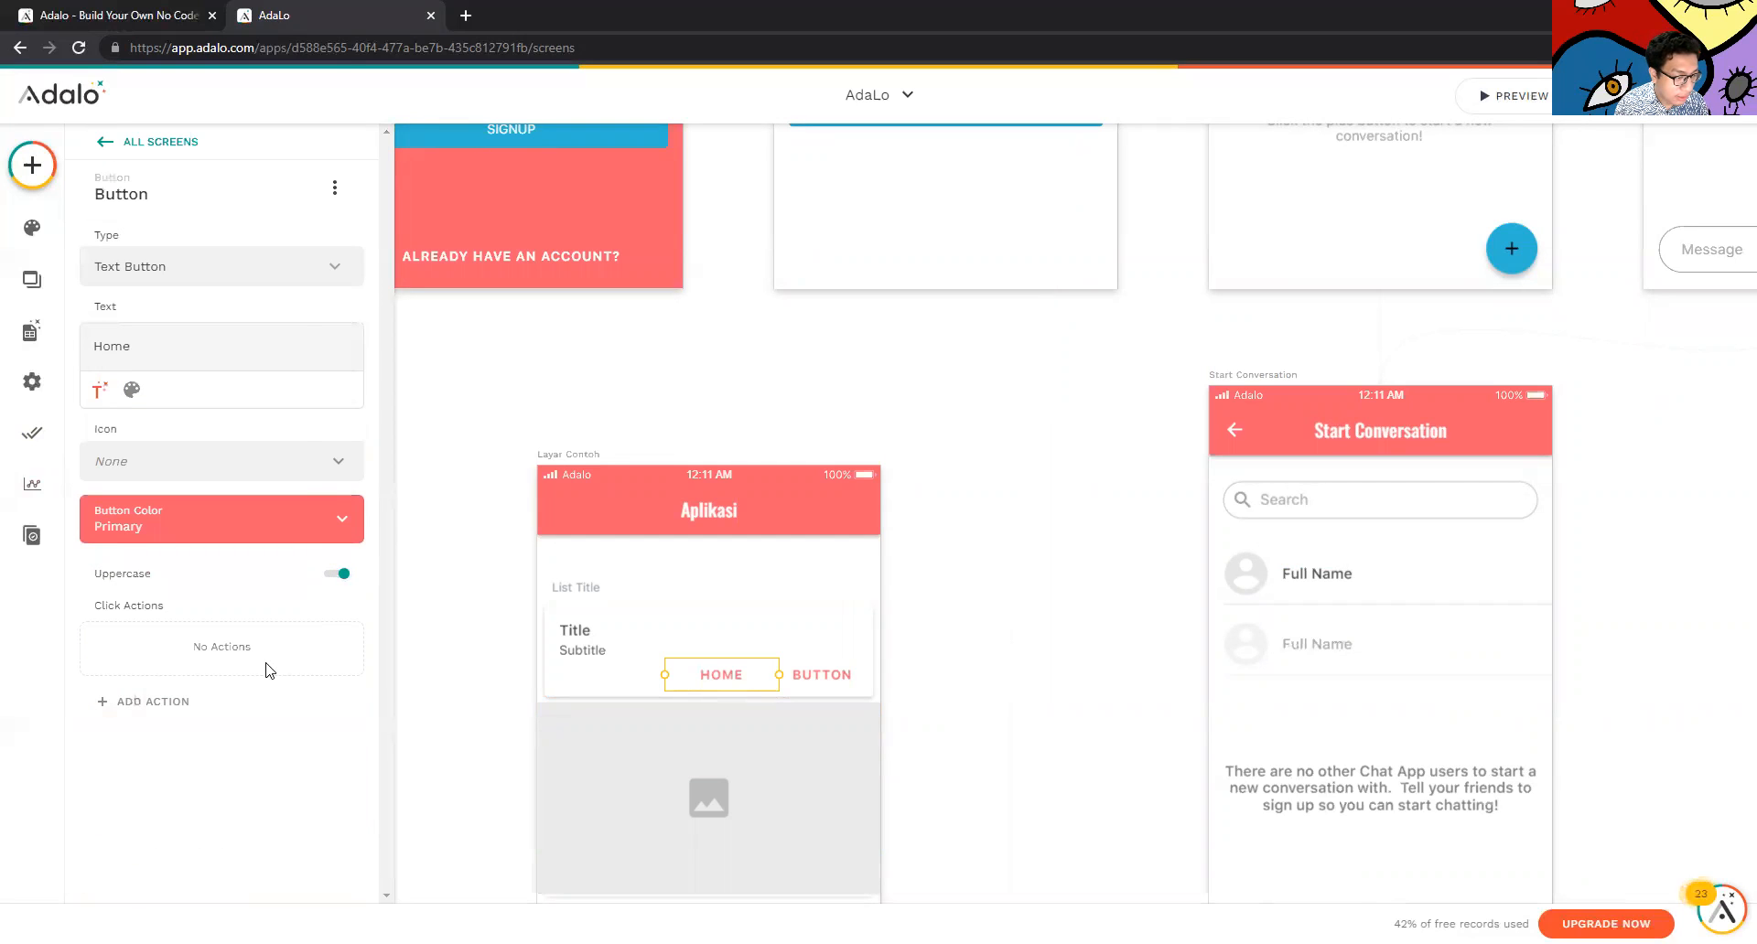
left_click(223, 705)
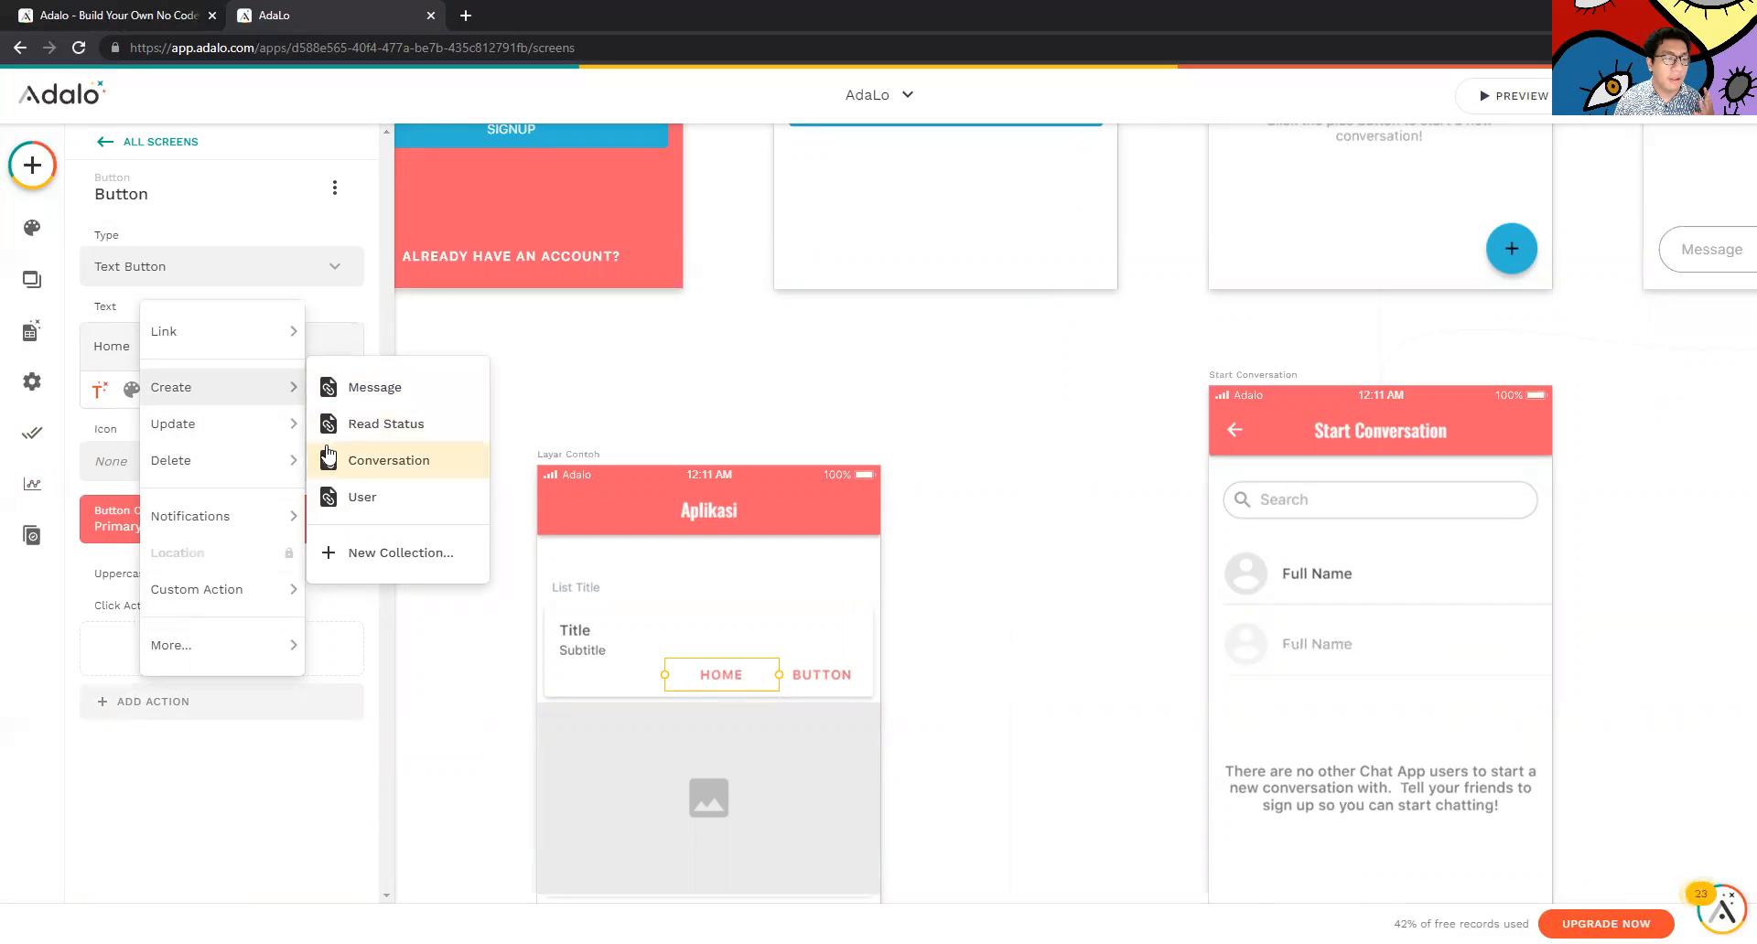
mouse_move(274, 457)
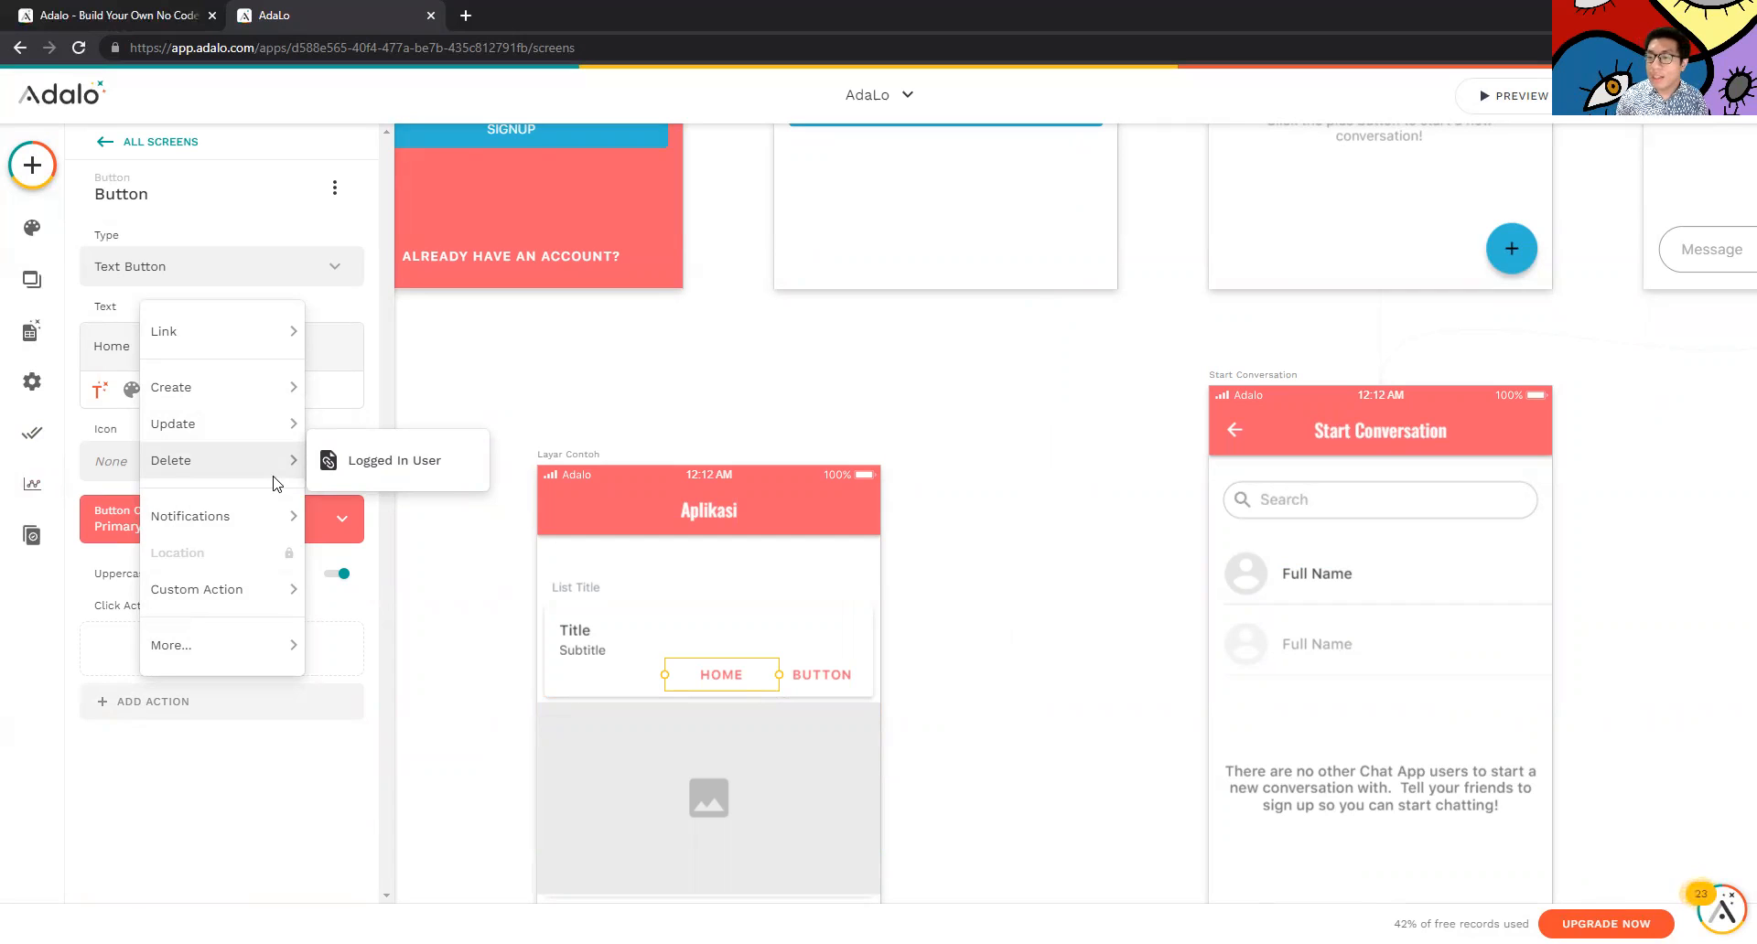
mouse_move(272, 331)
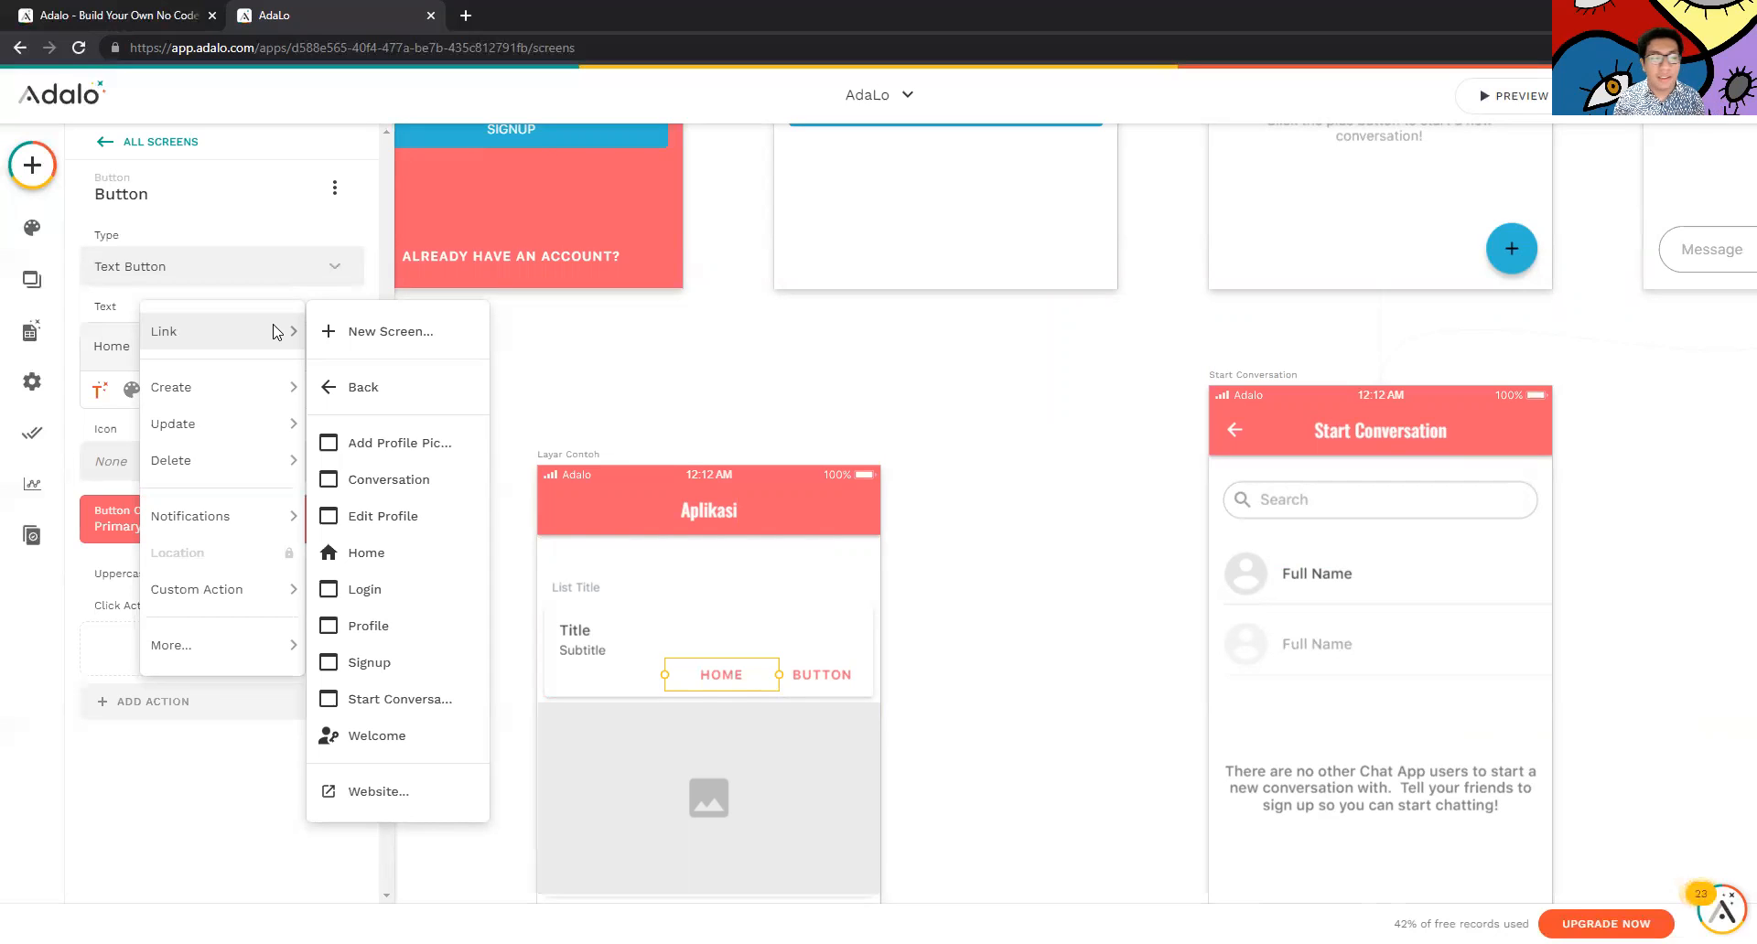
mouse_move(257, 485)
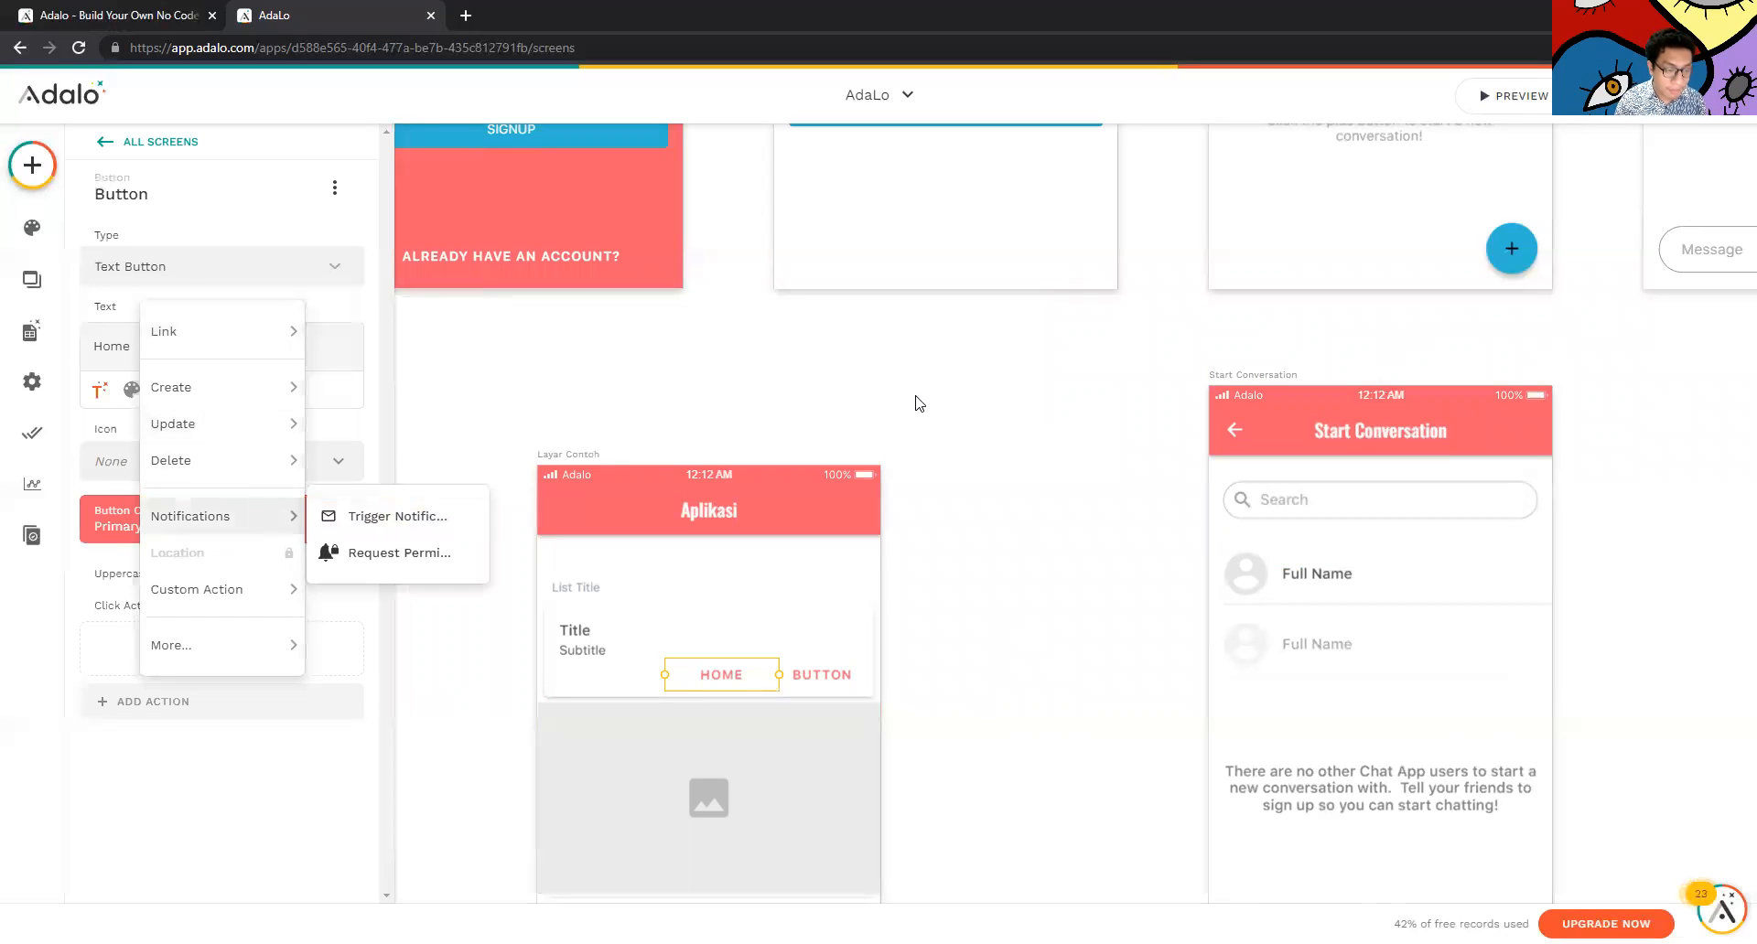
left_click(816, 470)
Delete the Layar Contoh screen from the app
left_click(850, 462)
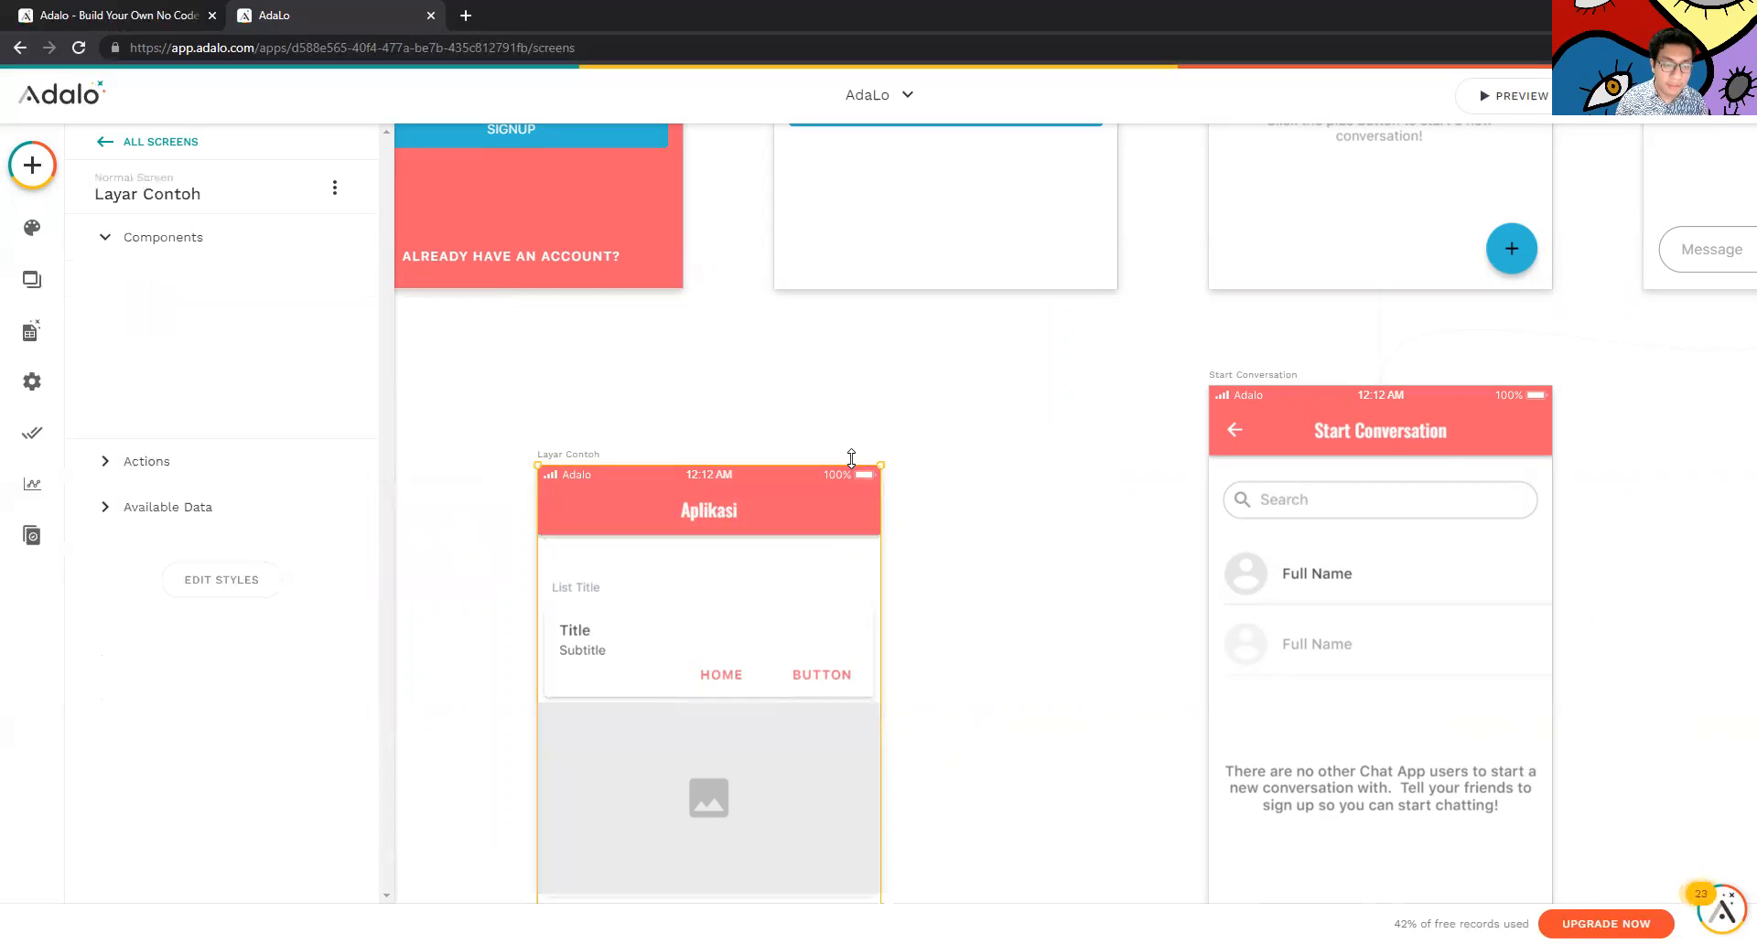
key("Delete")
scroll(819, 443, "up", 4)
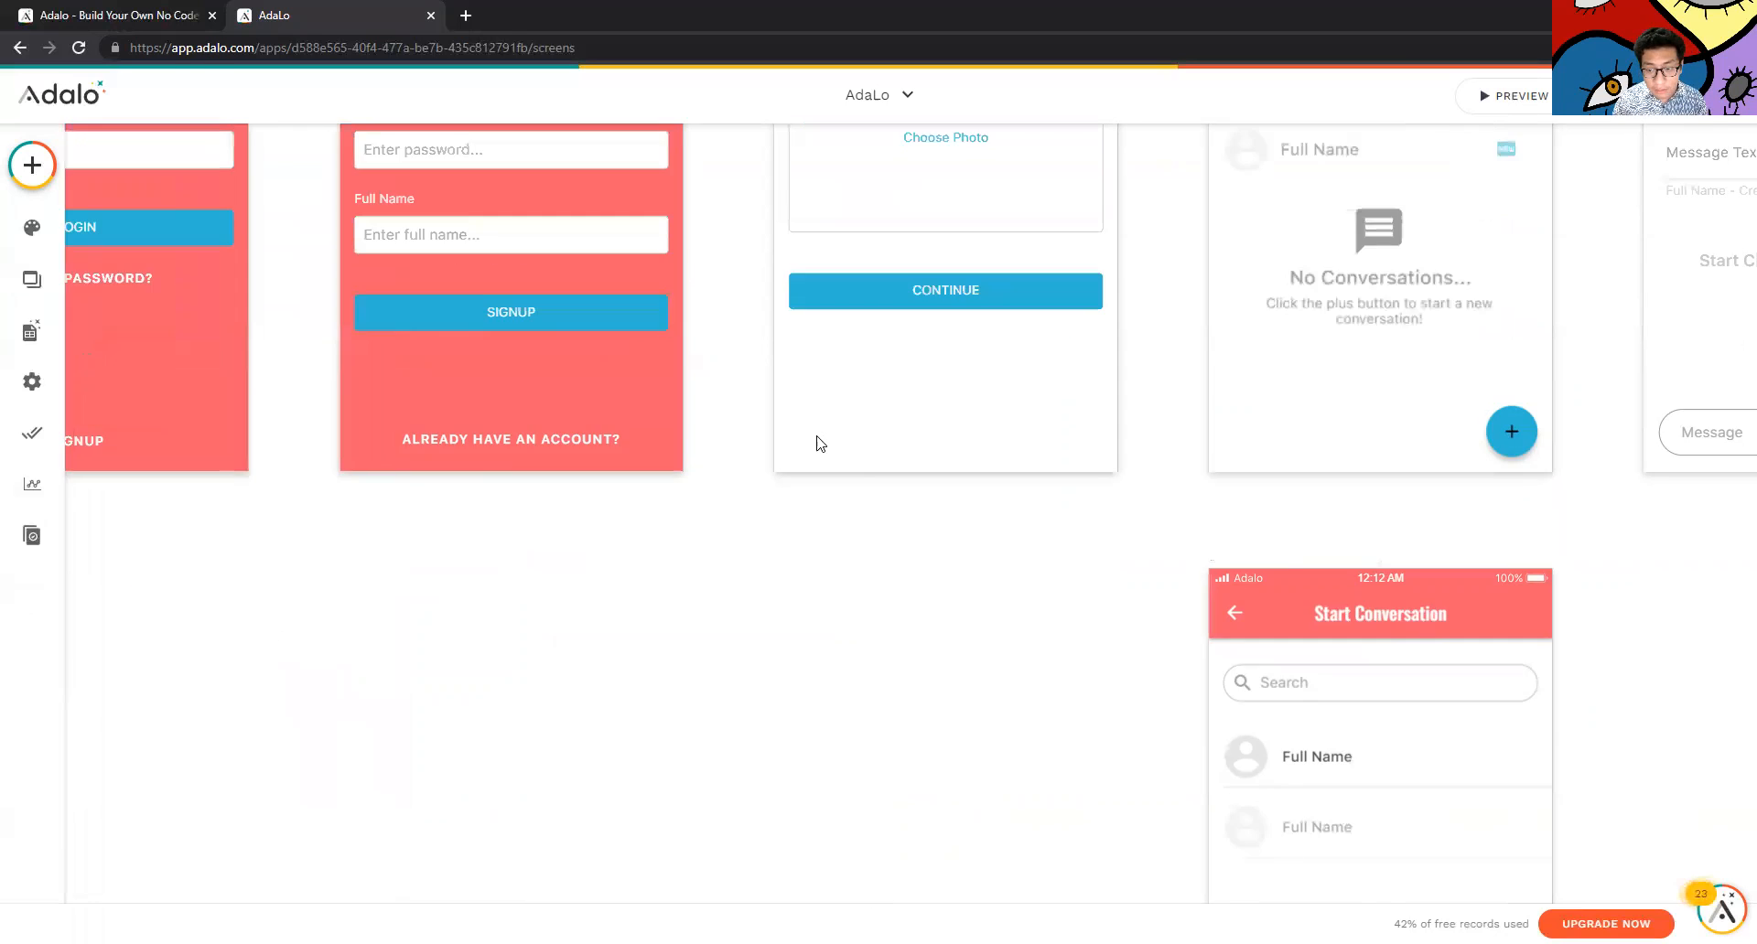
Review the Signup screen's form, actions, available data and Group 22 component
left_click(575, 427)
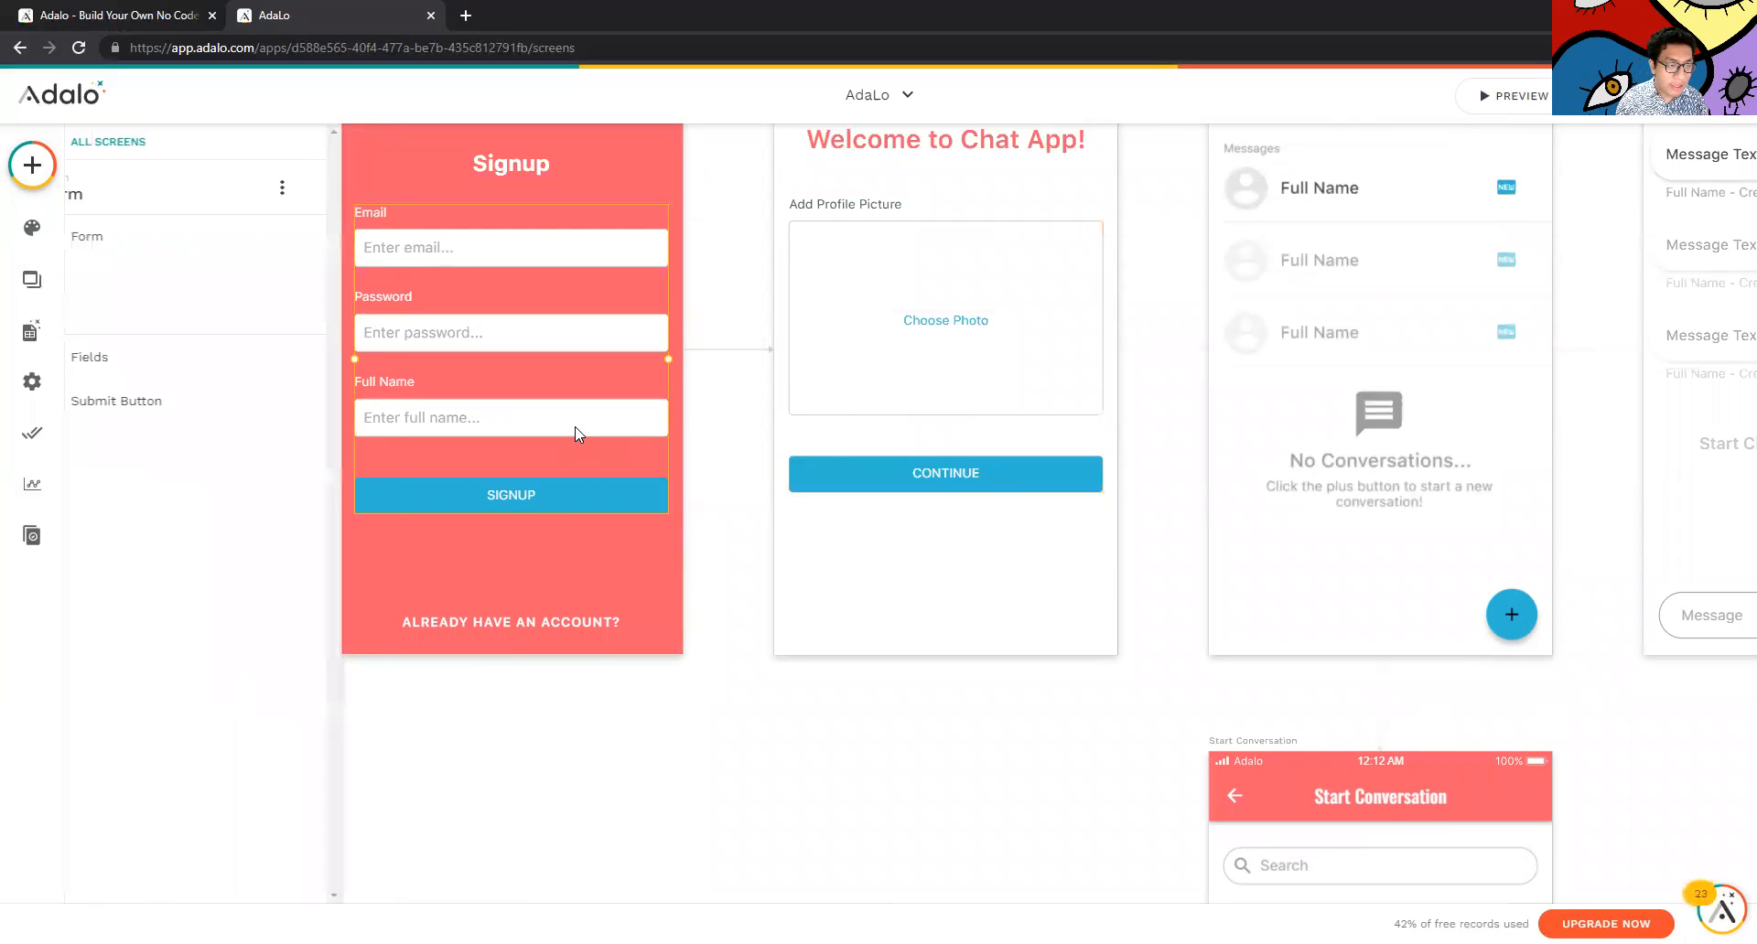
left_click(498, 579)
scroll(545, 311, "up", 2)
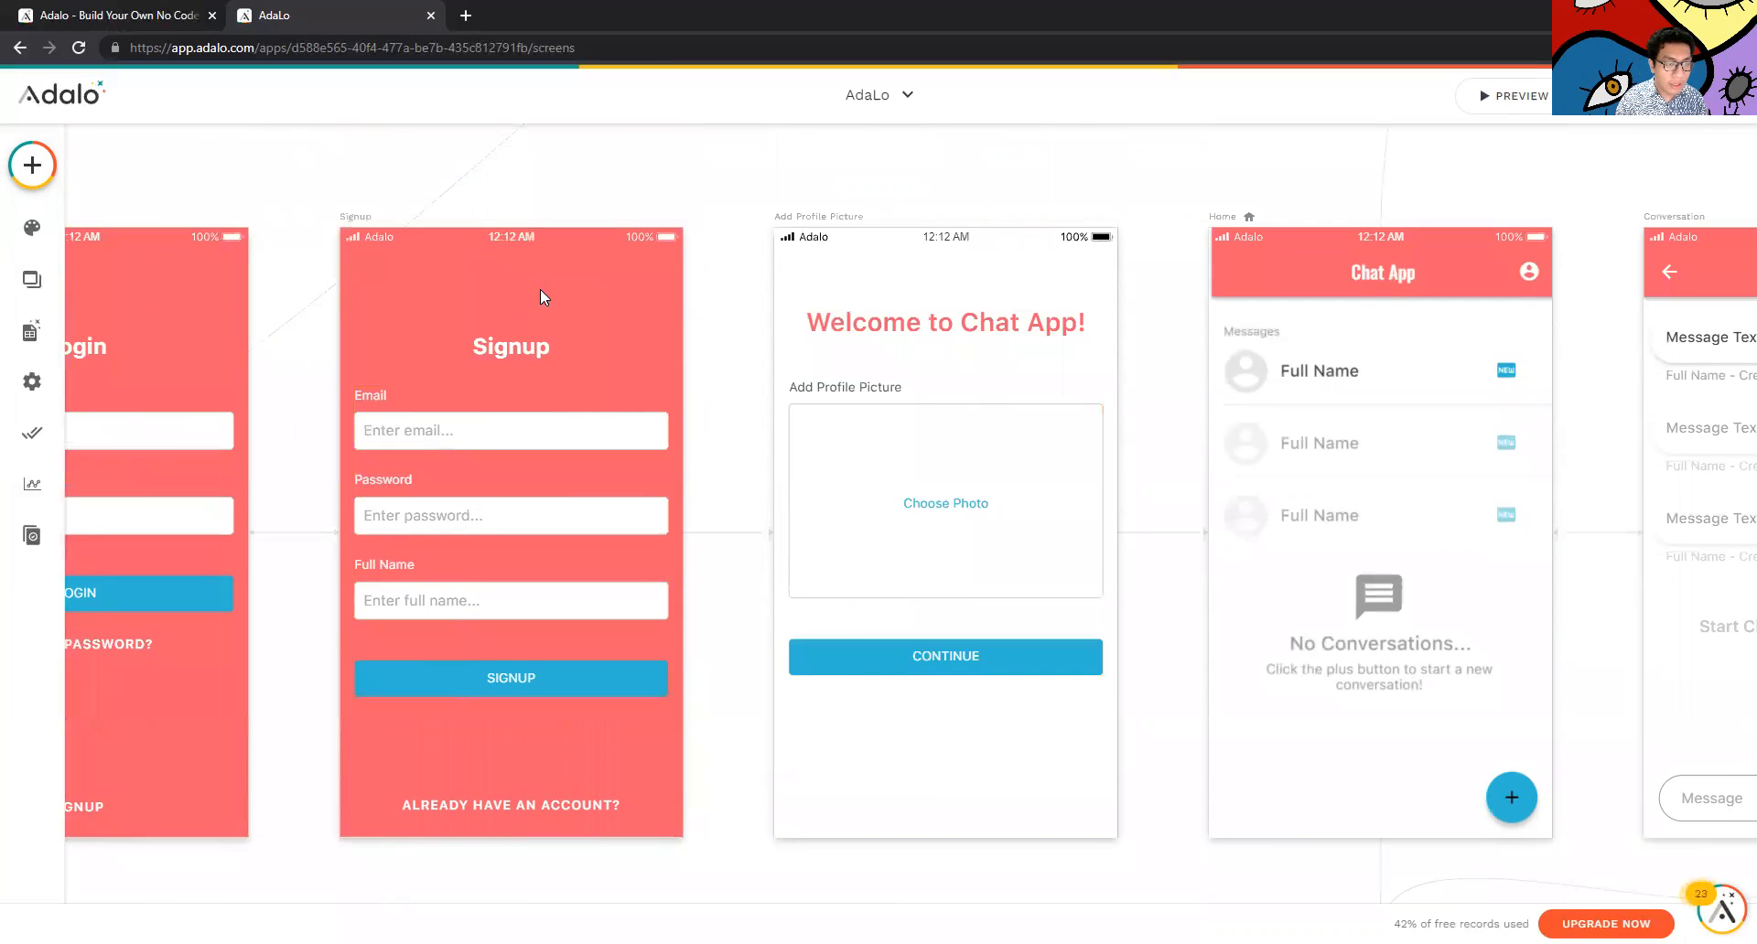
left_click(540, 289)
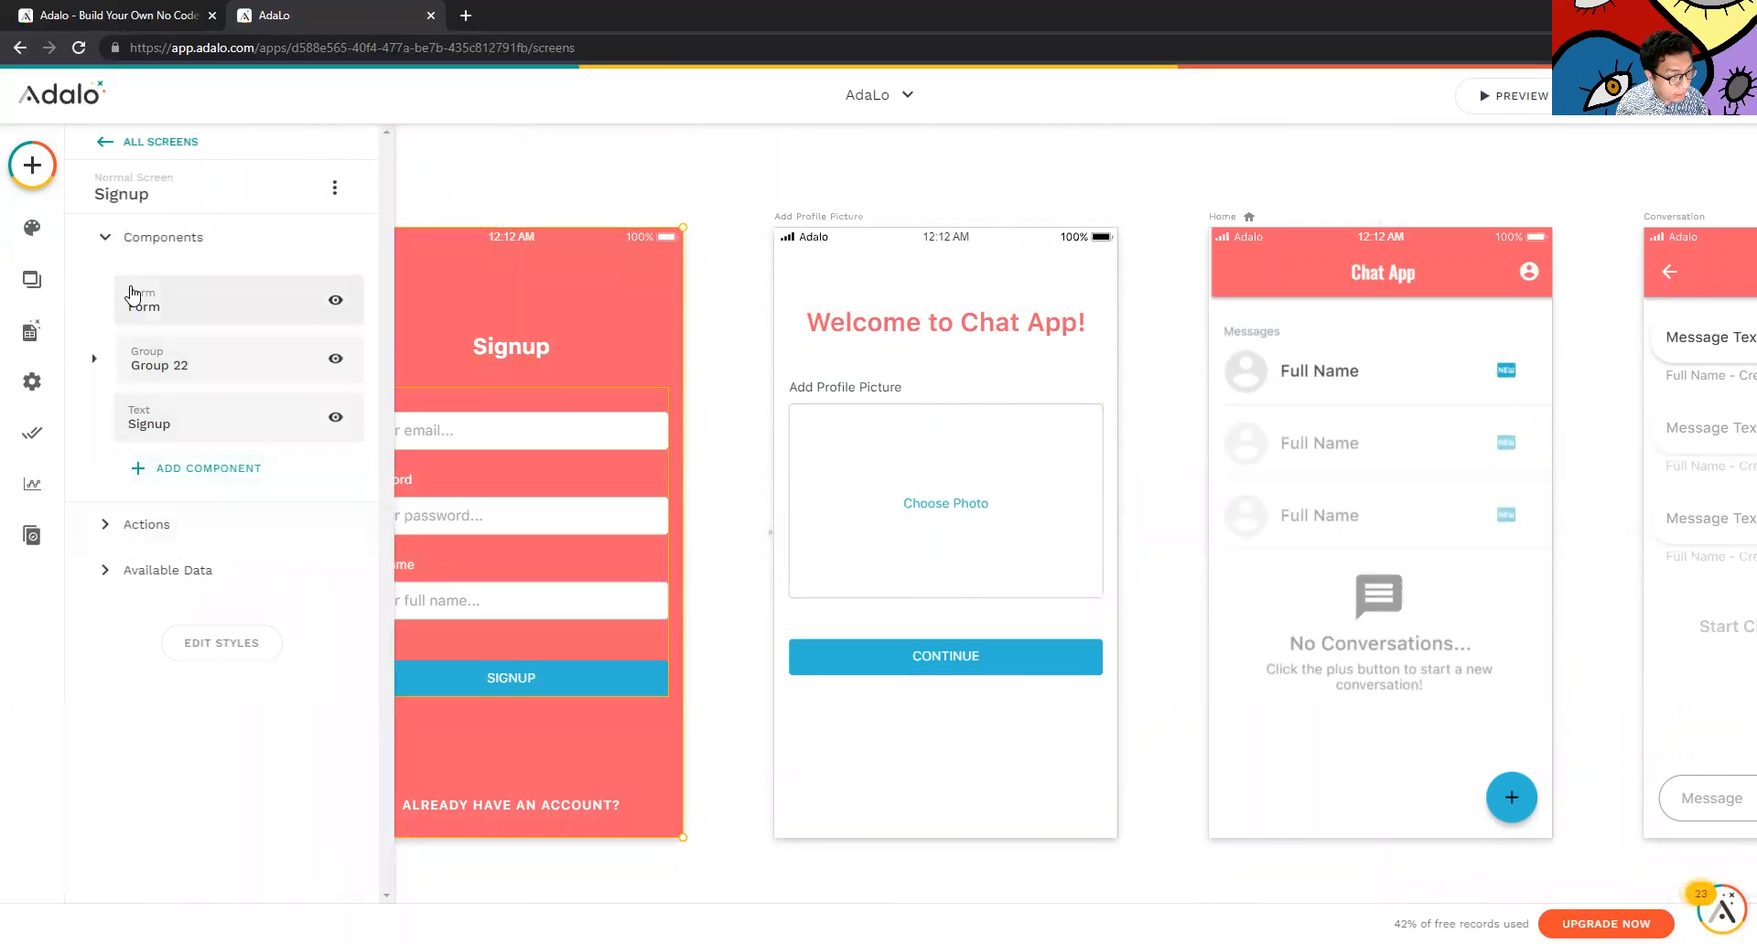
left_click(167, 524)
left_click(204, 478)
left_click(183, 240)
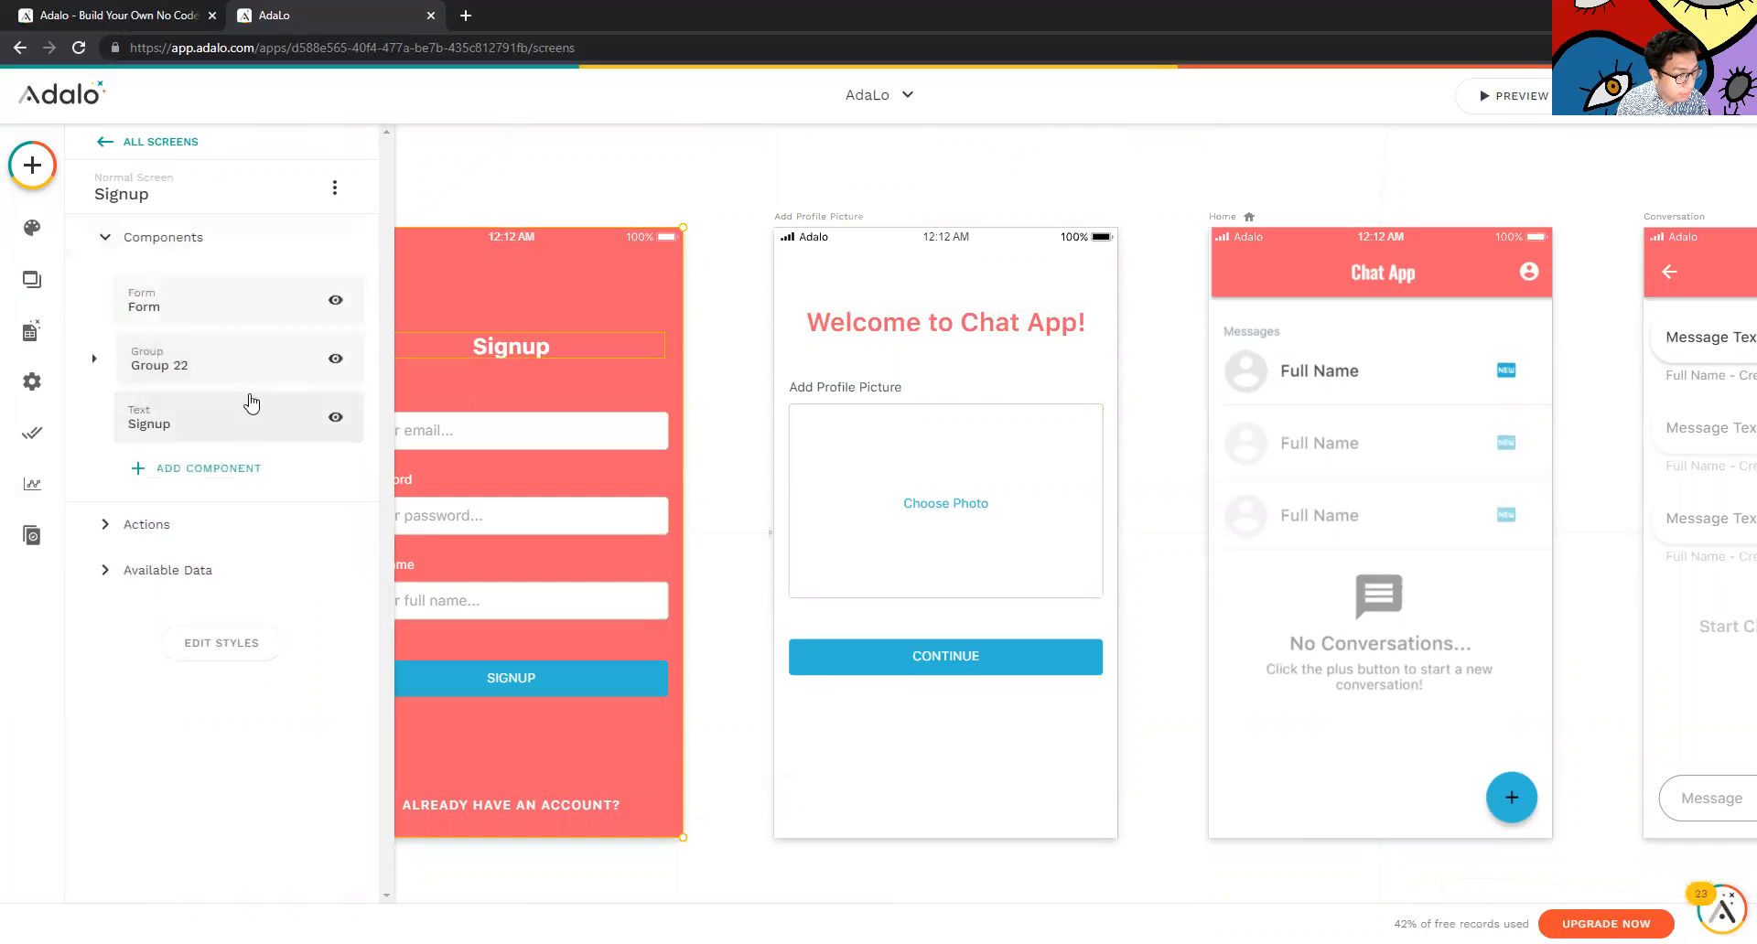
left_click(117, 370)
left_click(439, 188)
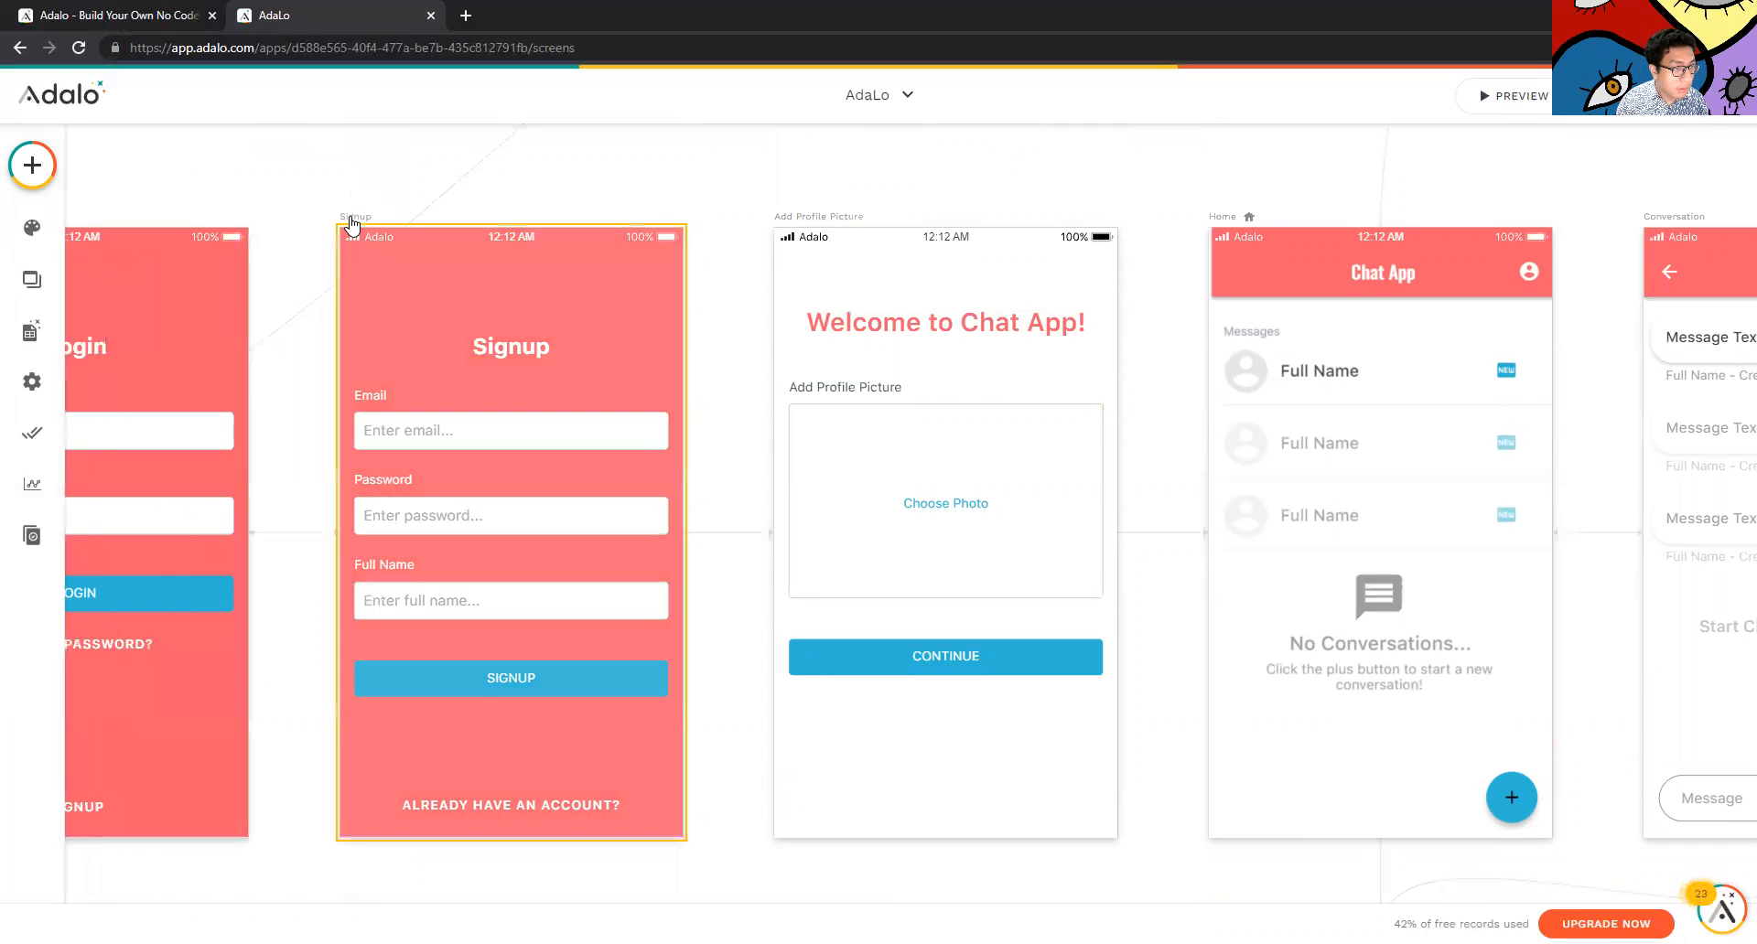
left_click(354, 212)
left_click(95, 360)
left_click(95, 360)
Check the Signup screen's options and form, then reselect it from the Screens list
left_click(335, 189)
left_click(335, 191)
left_click(335, 190)
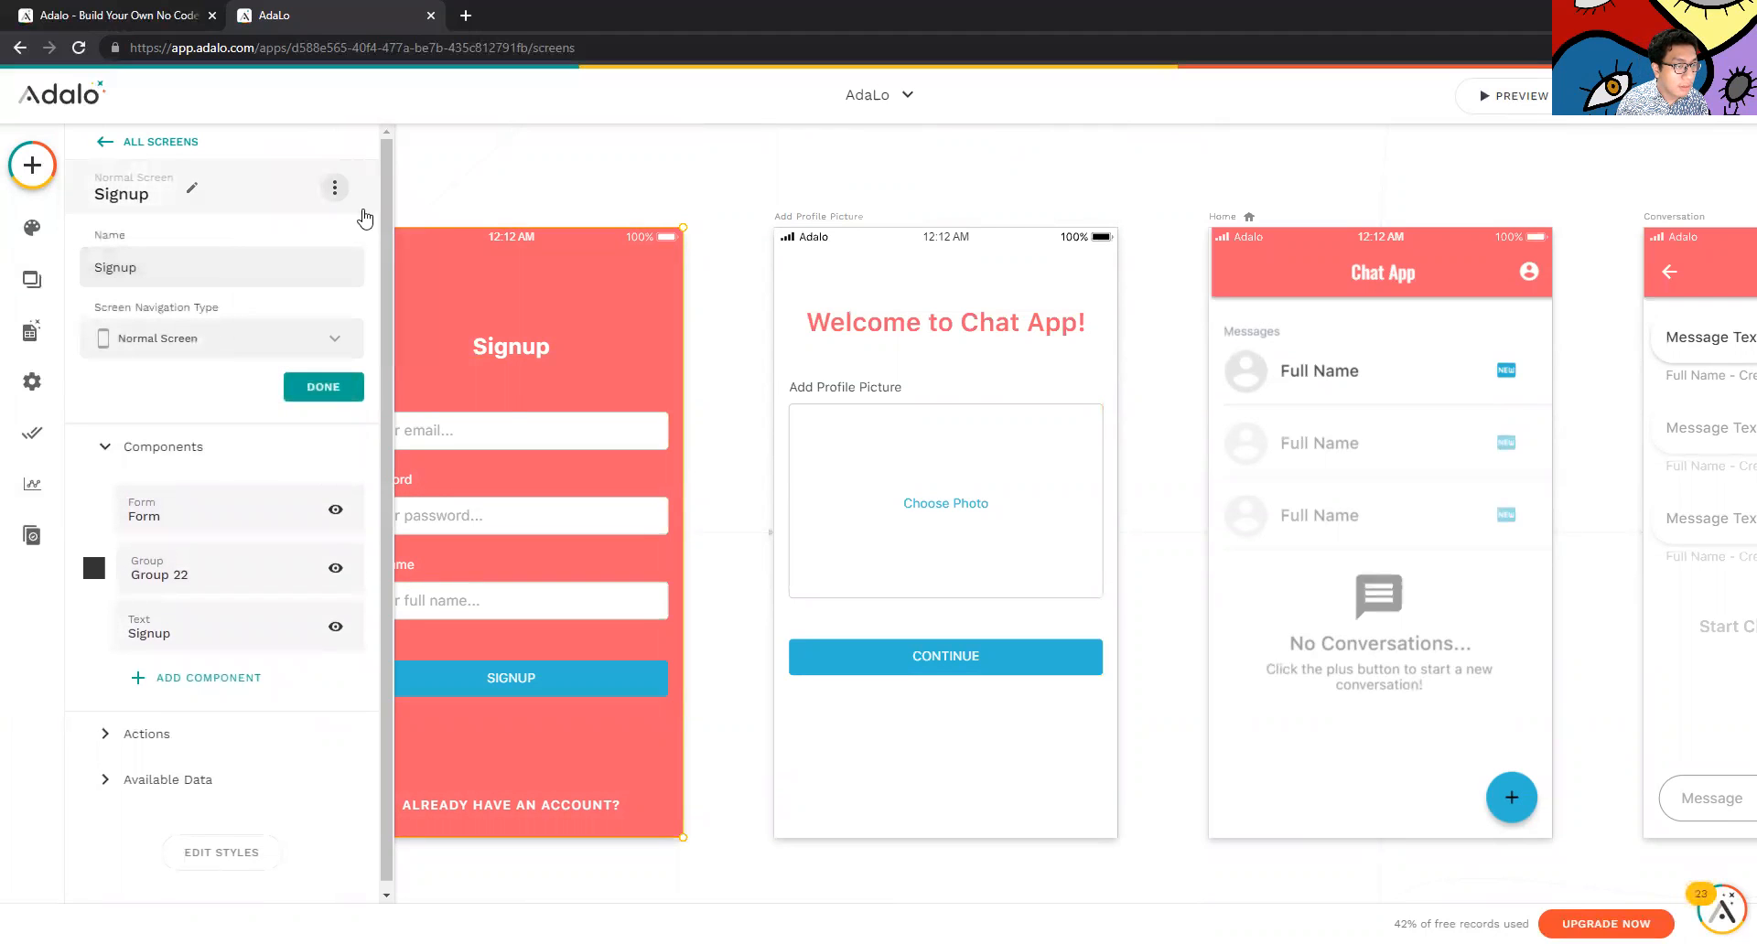
left_click(468, 430)
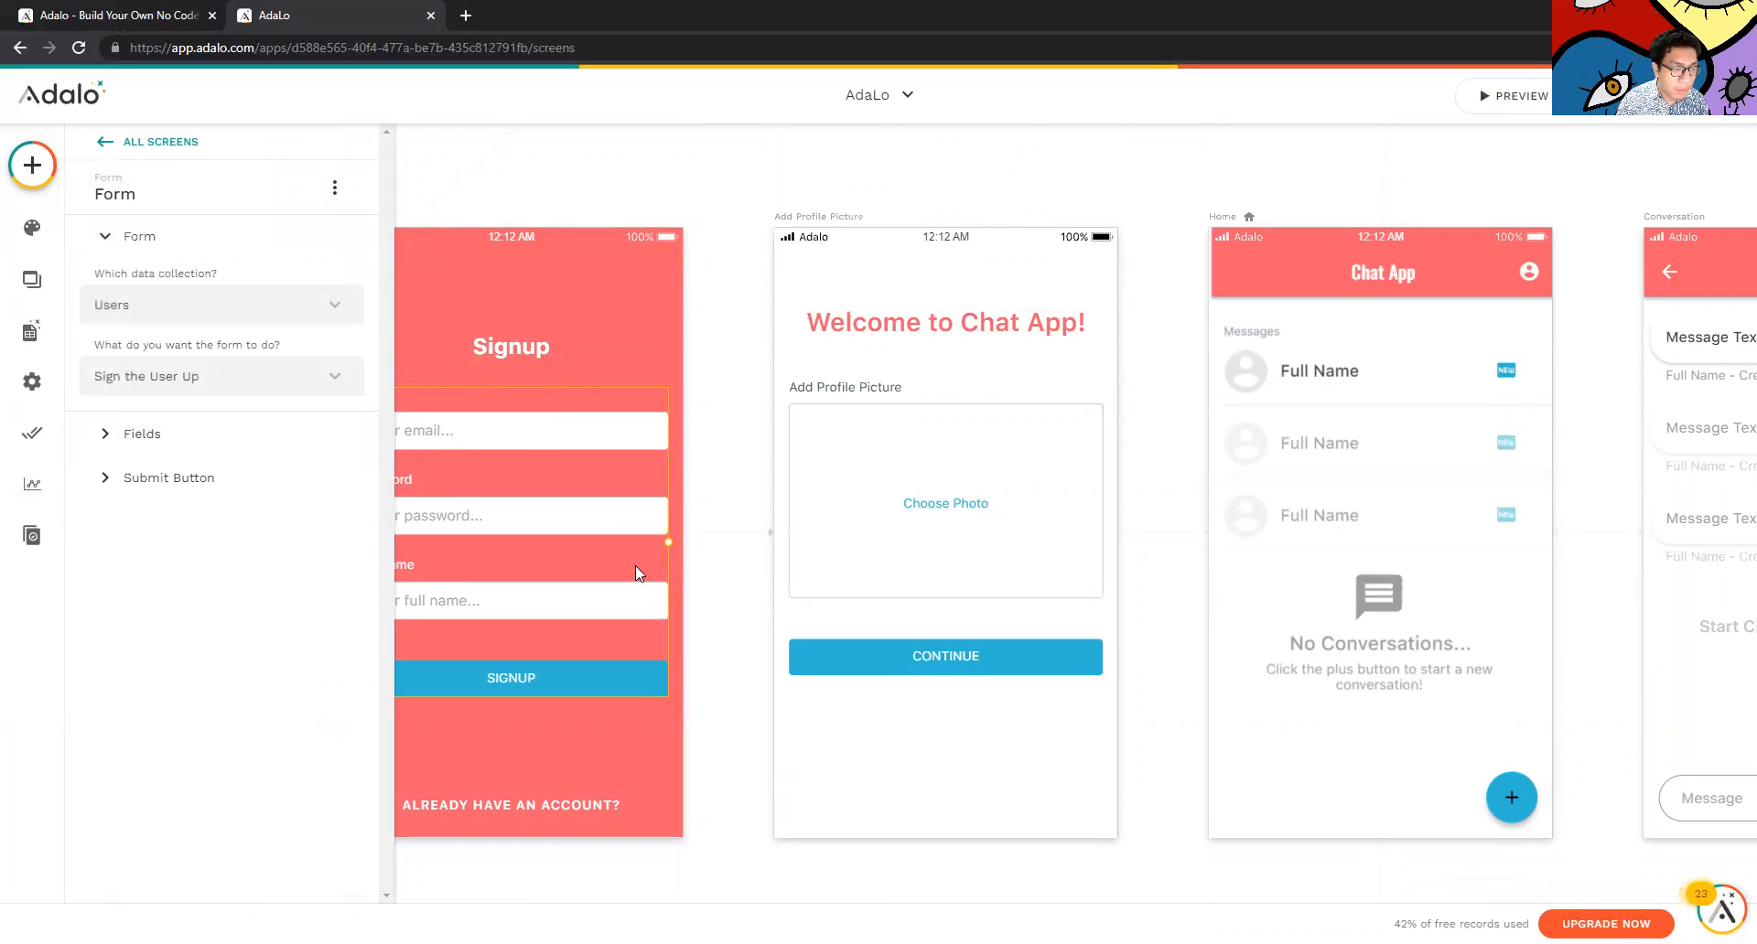
left_click(728, 822)
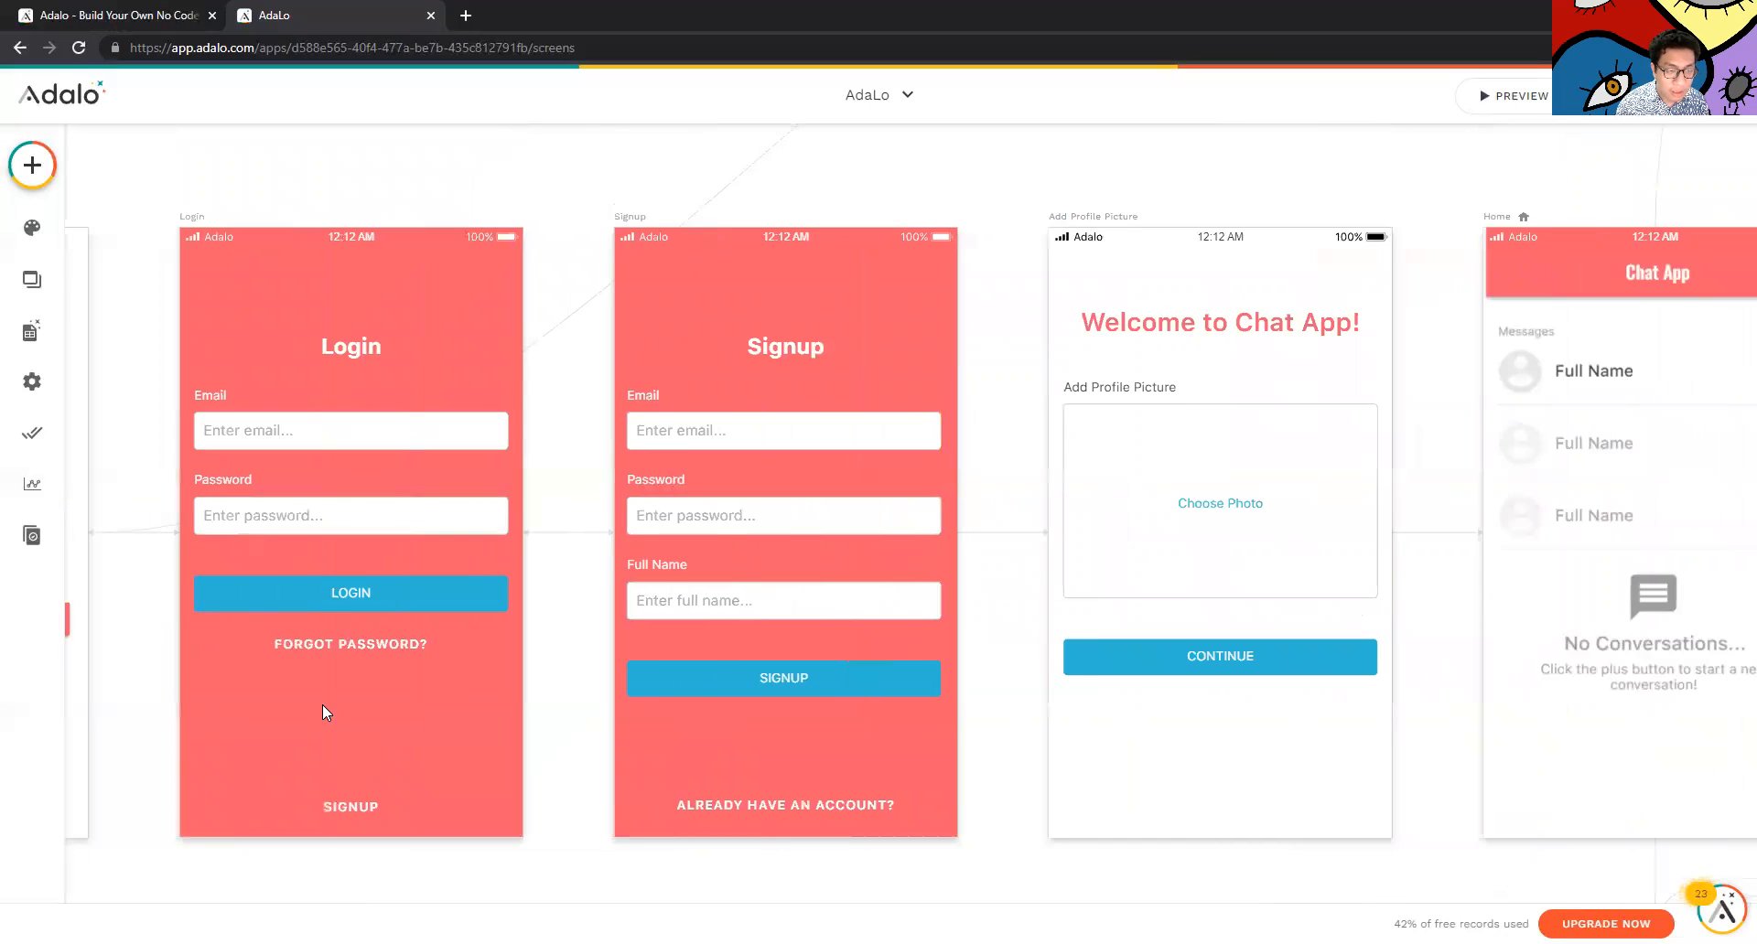
left_click(689, 426)
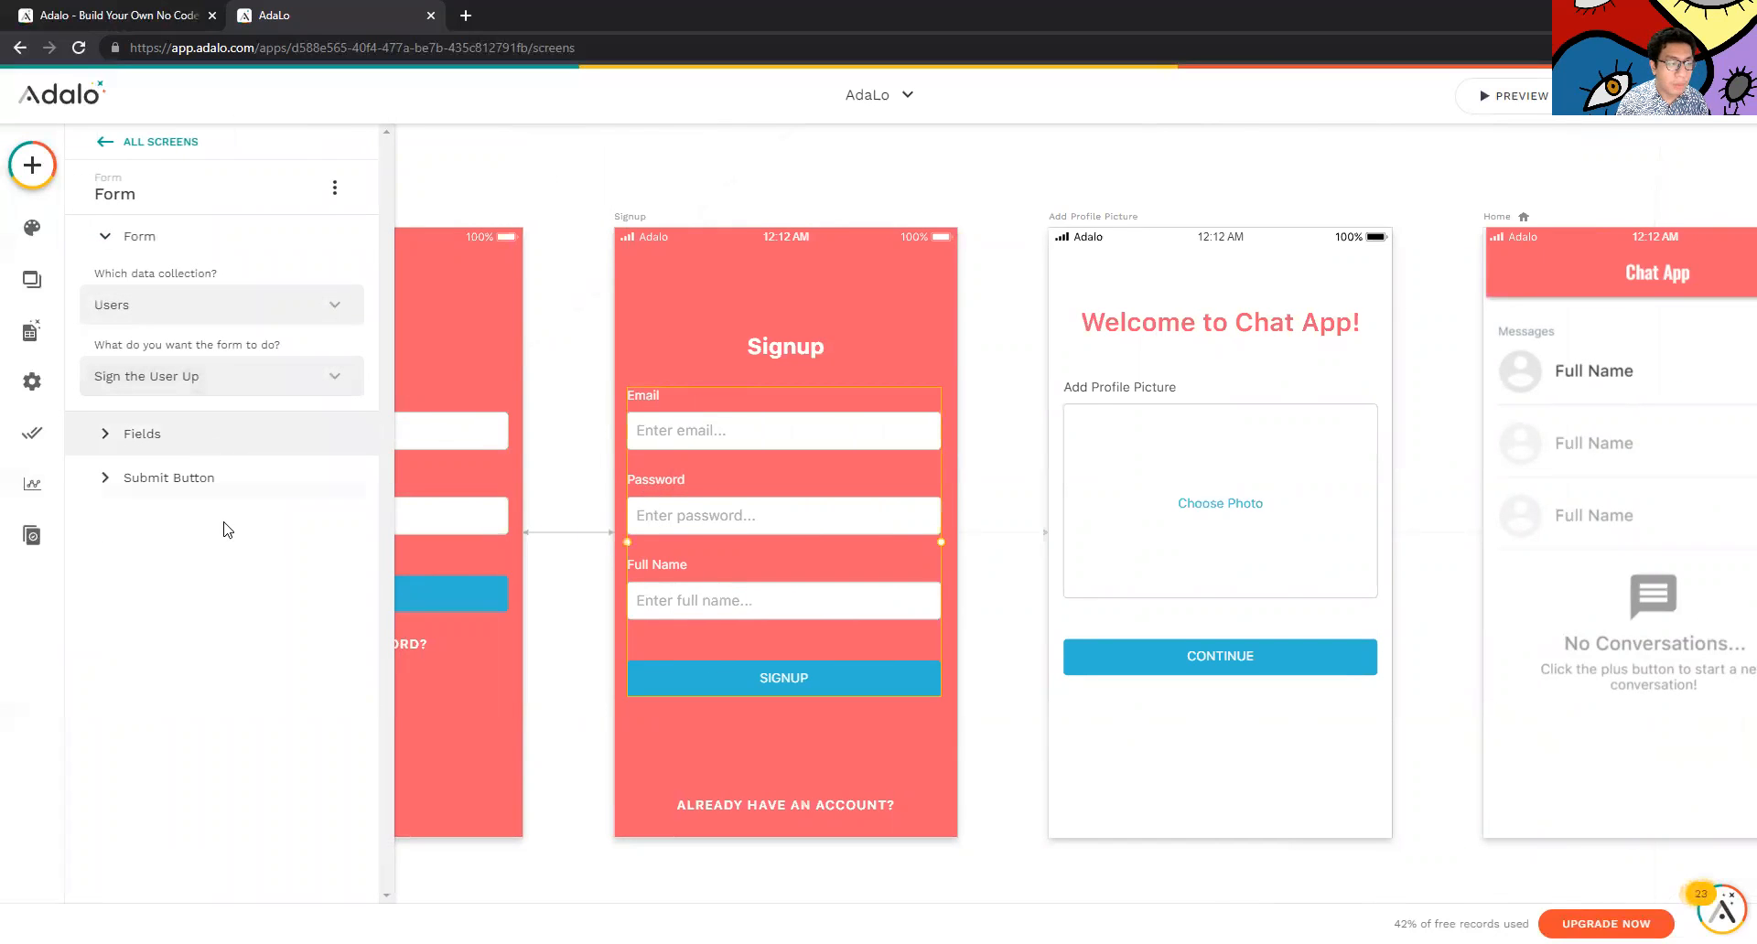
left_click(32, 279)
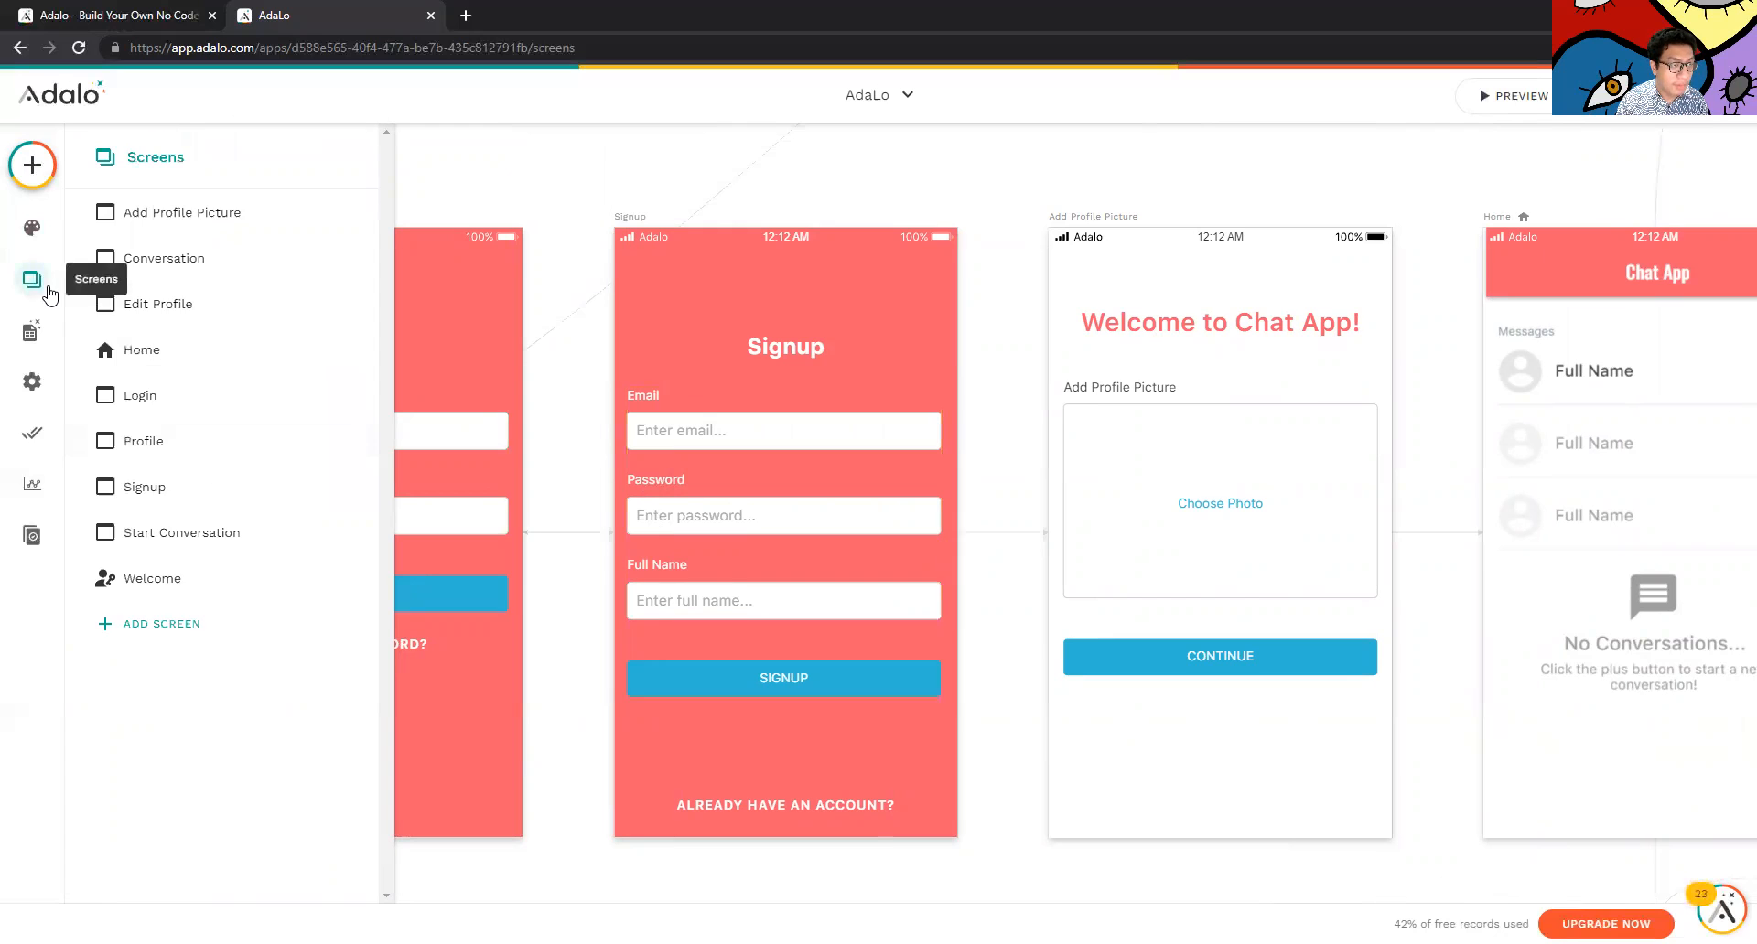
left_click(648, 234)
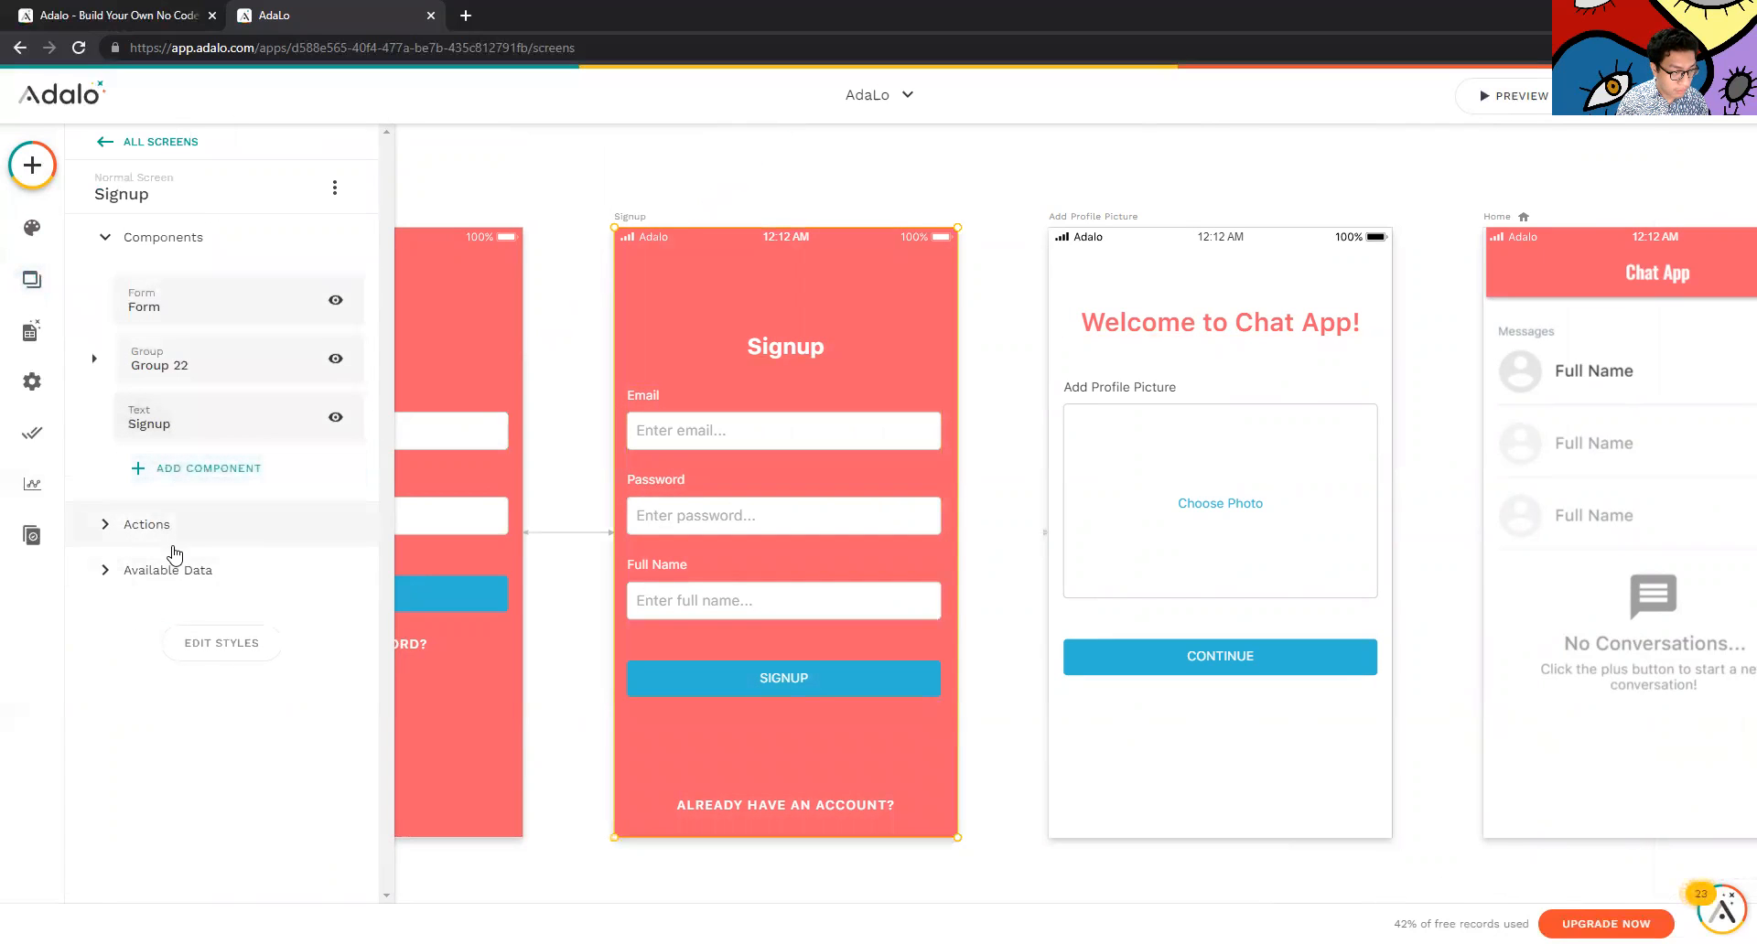
Change the Signup screen background from red #F45E6D to green #5EF483
left_click(192, 650)
scroll(244, 678, "down", 1)
double_click(243, 607)
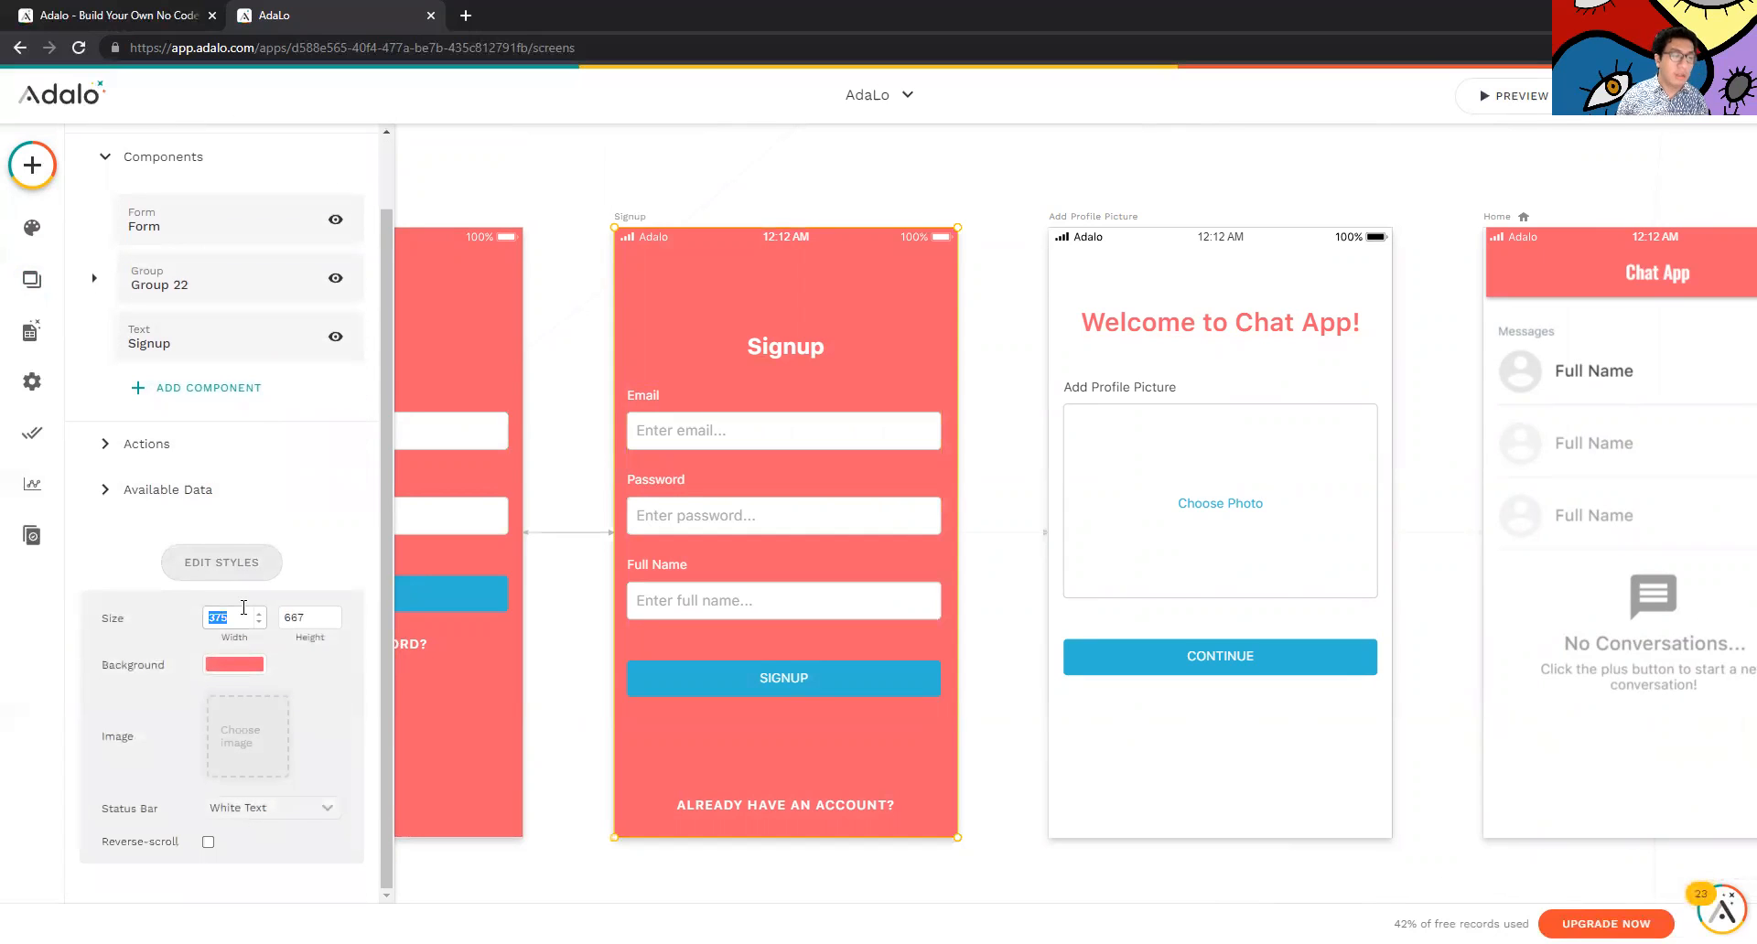
left_click(234, 663)
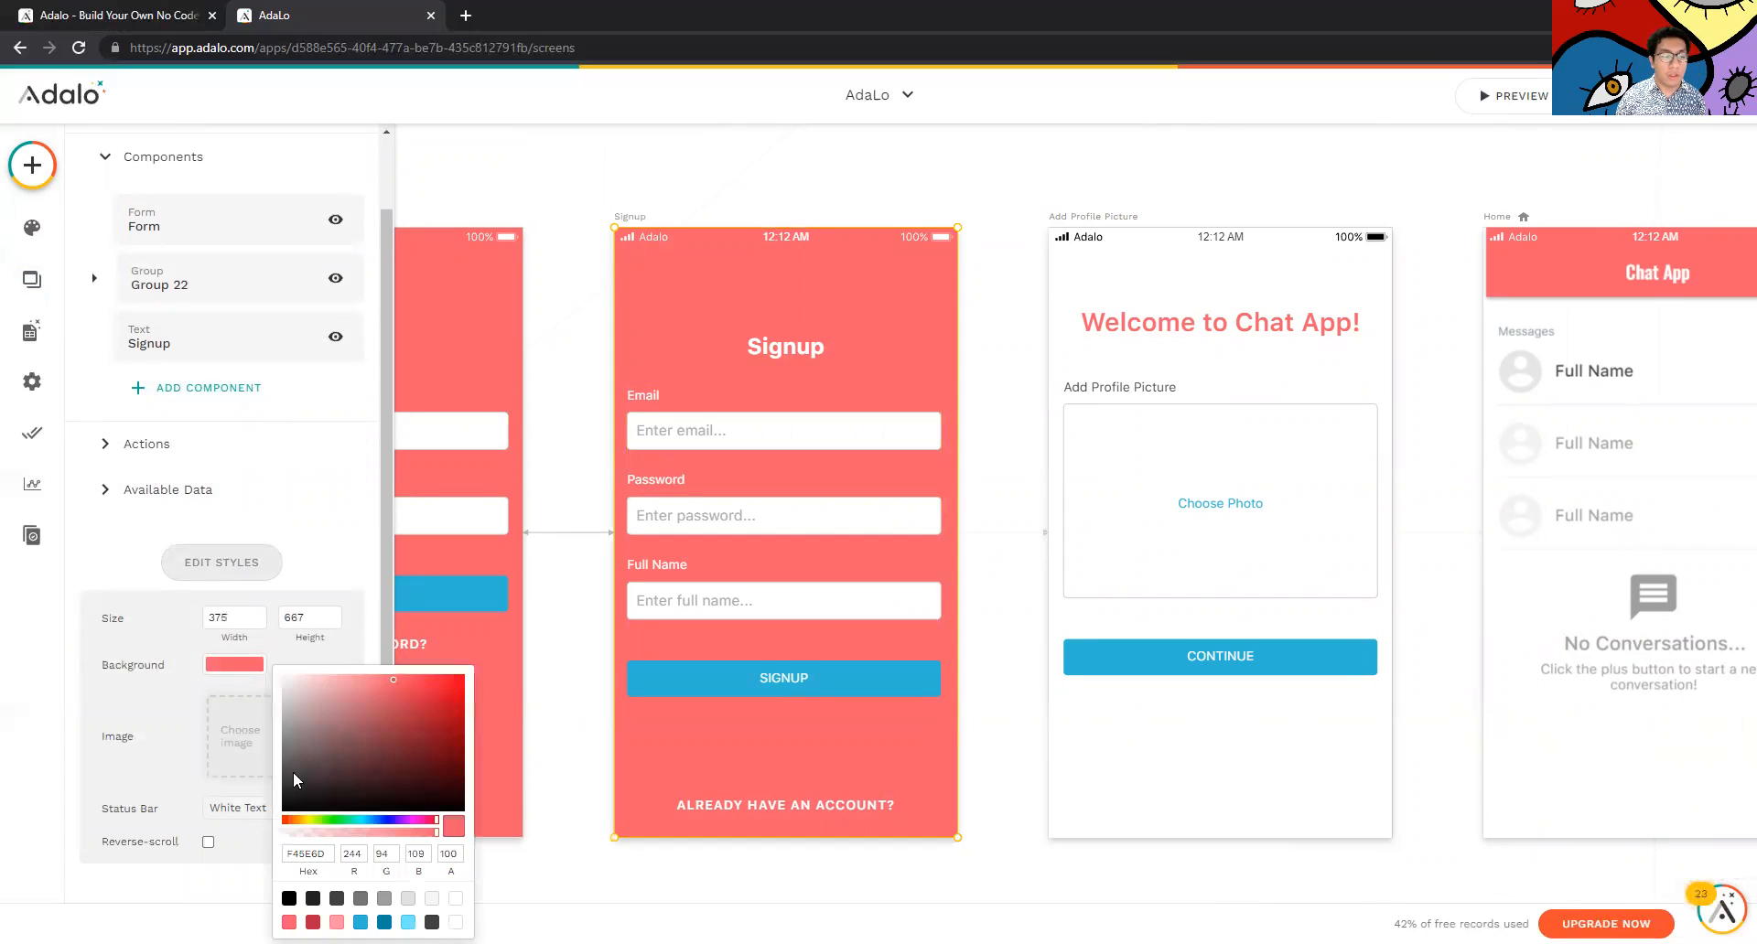
left_click(344, 817)
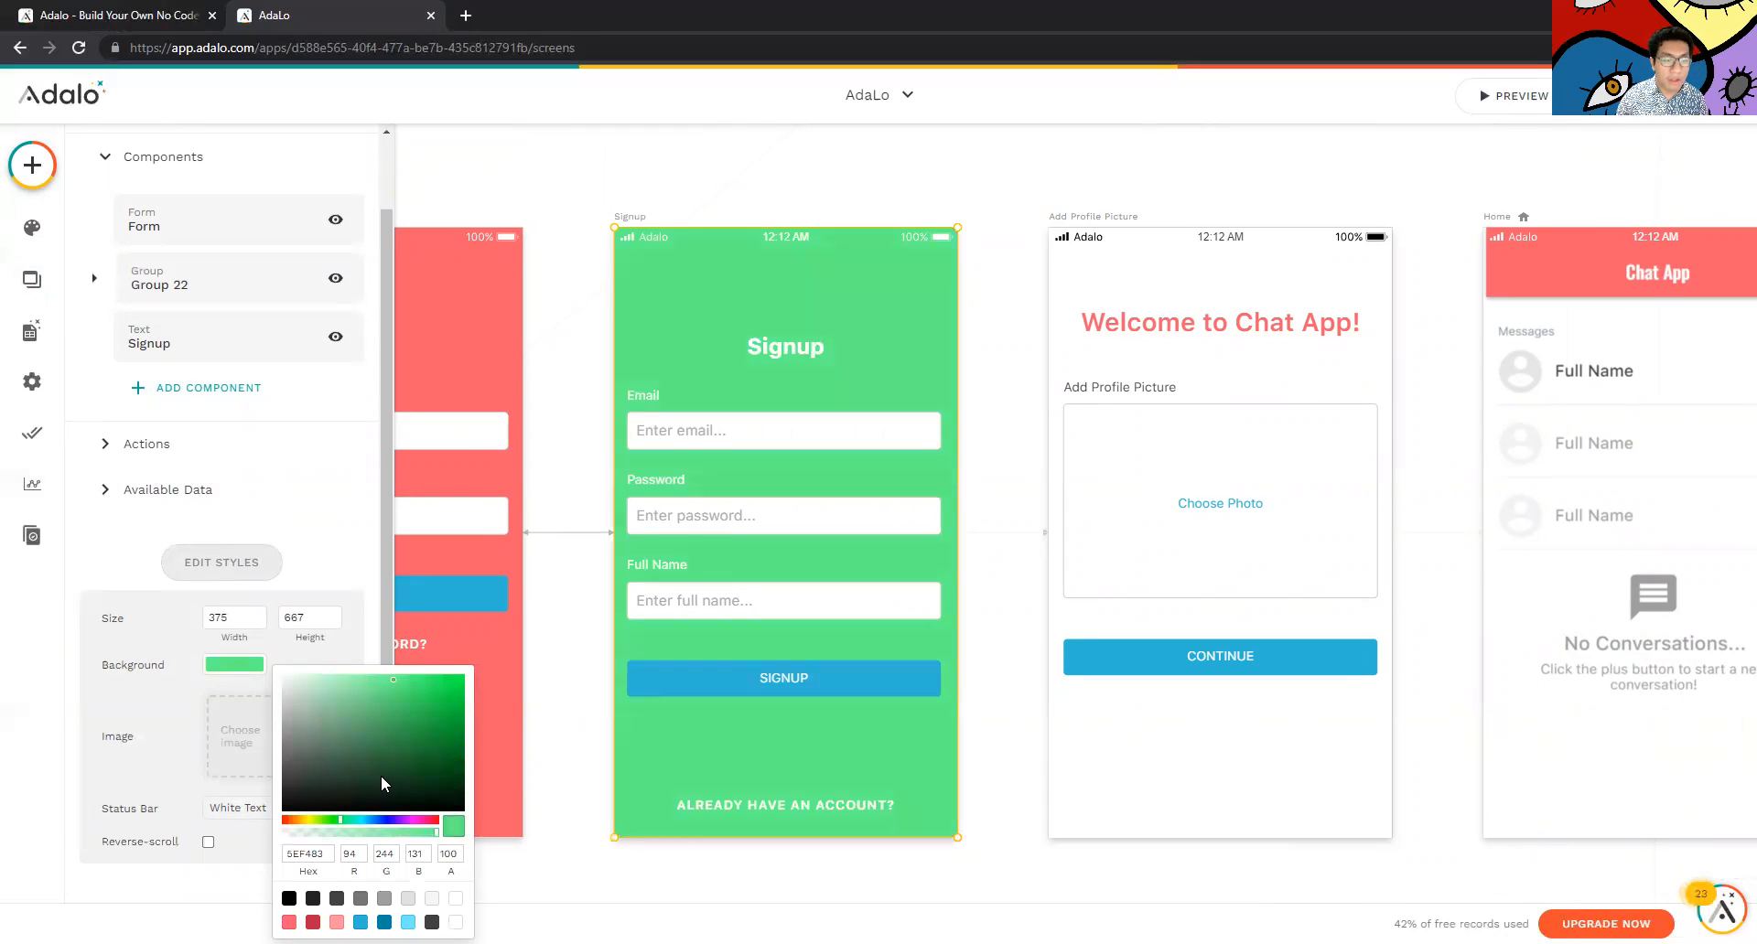
left_click(234, 753)
left_click(750, 529)
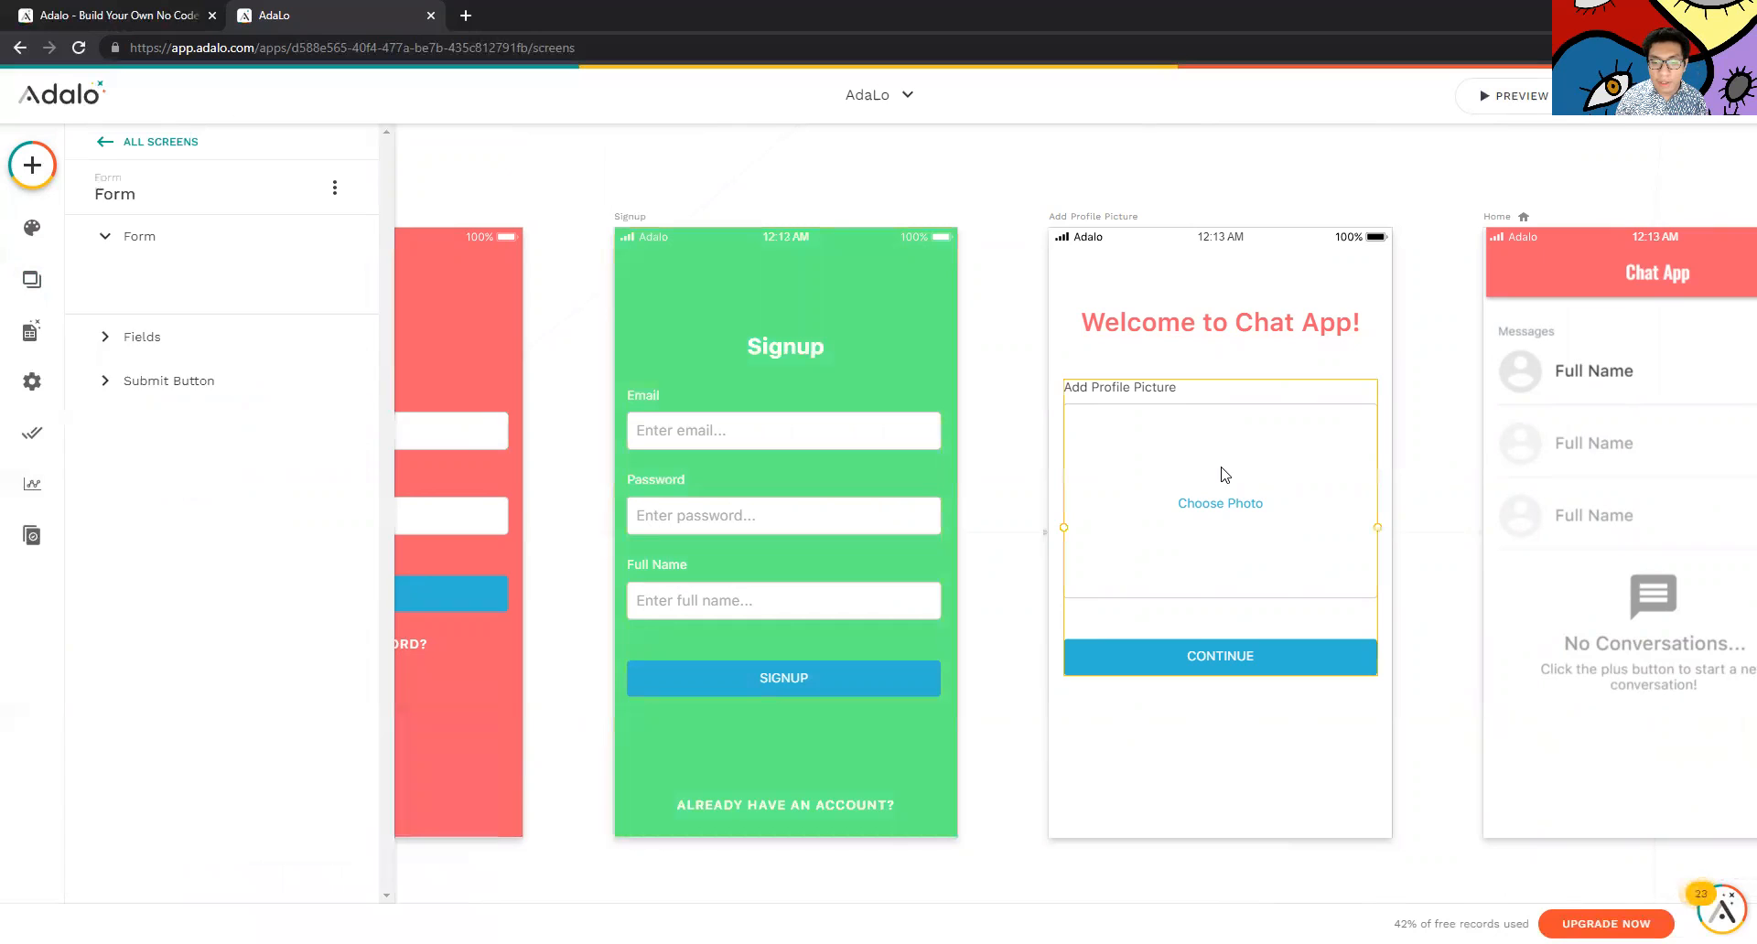
left_click(1004, 401)
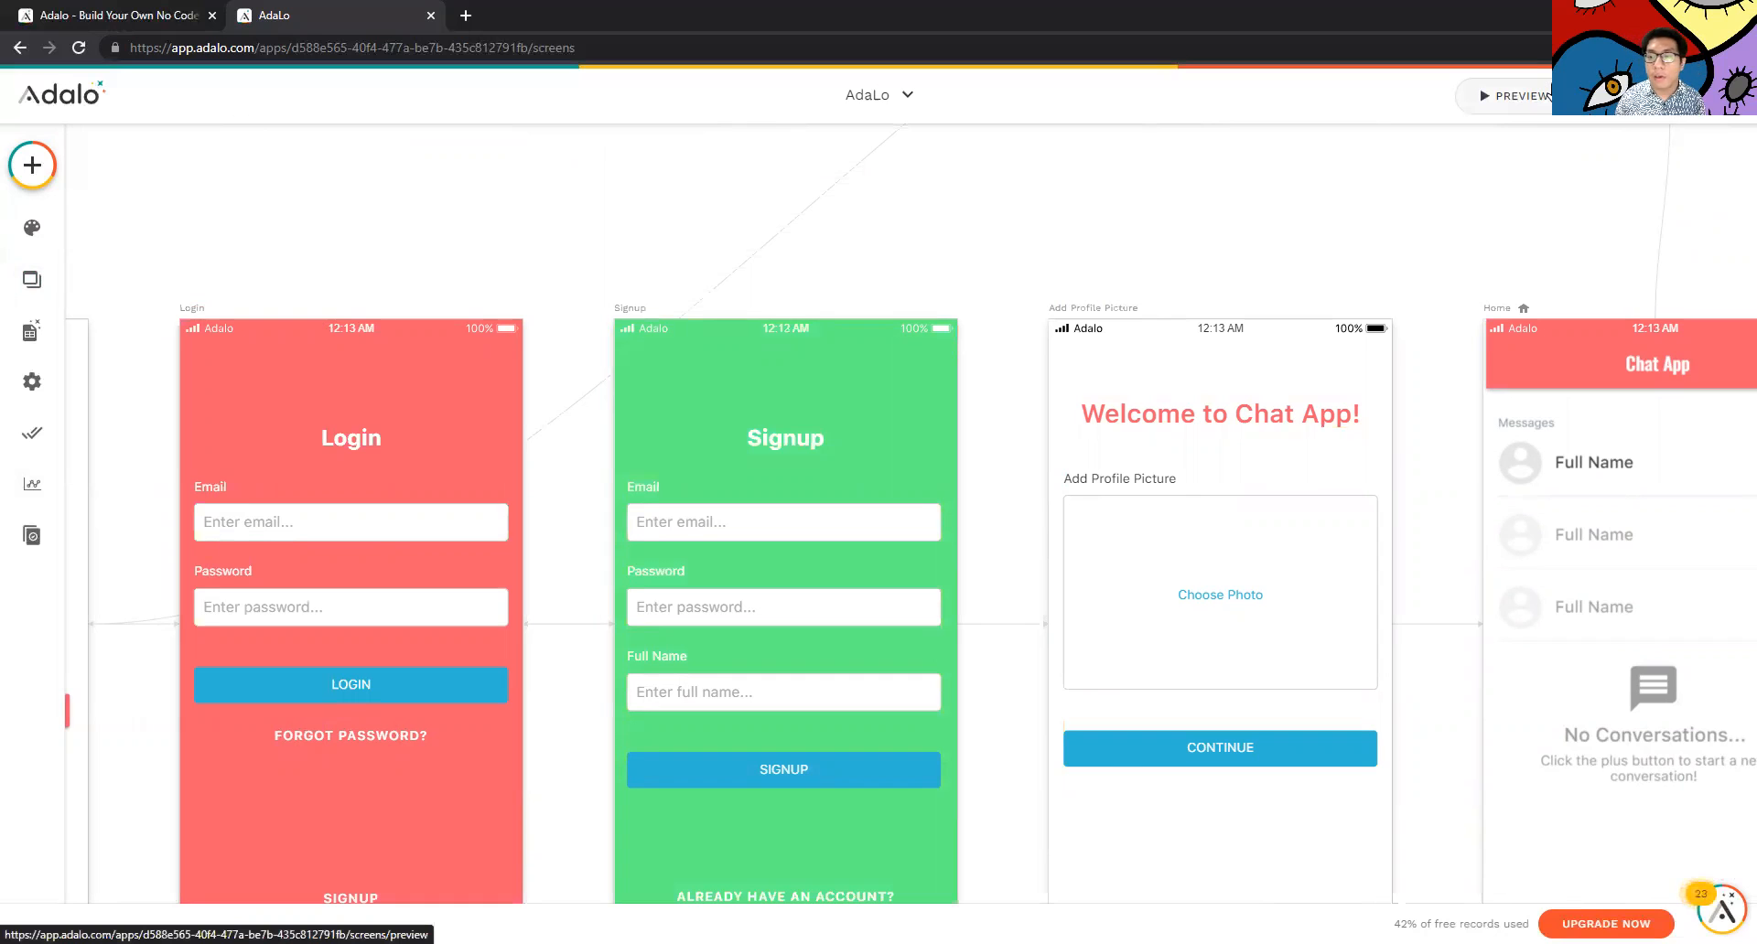
Launch the live app preview in a phone frame and view the device size options
left_click(1499, 111)
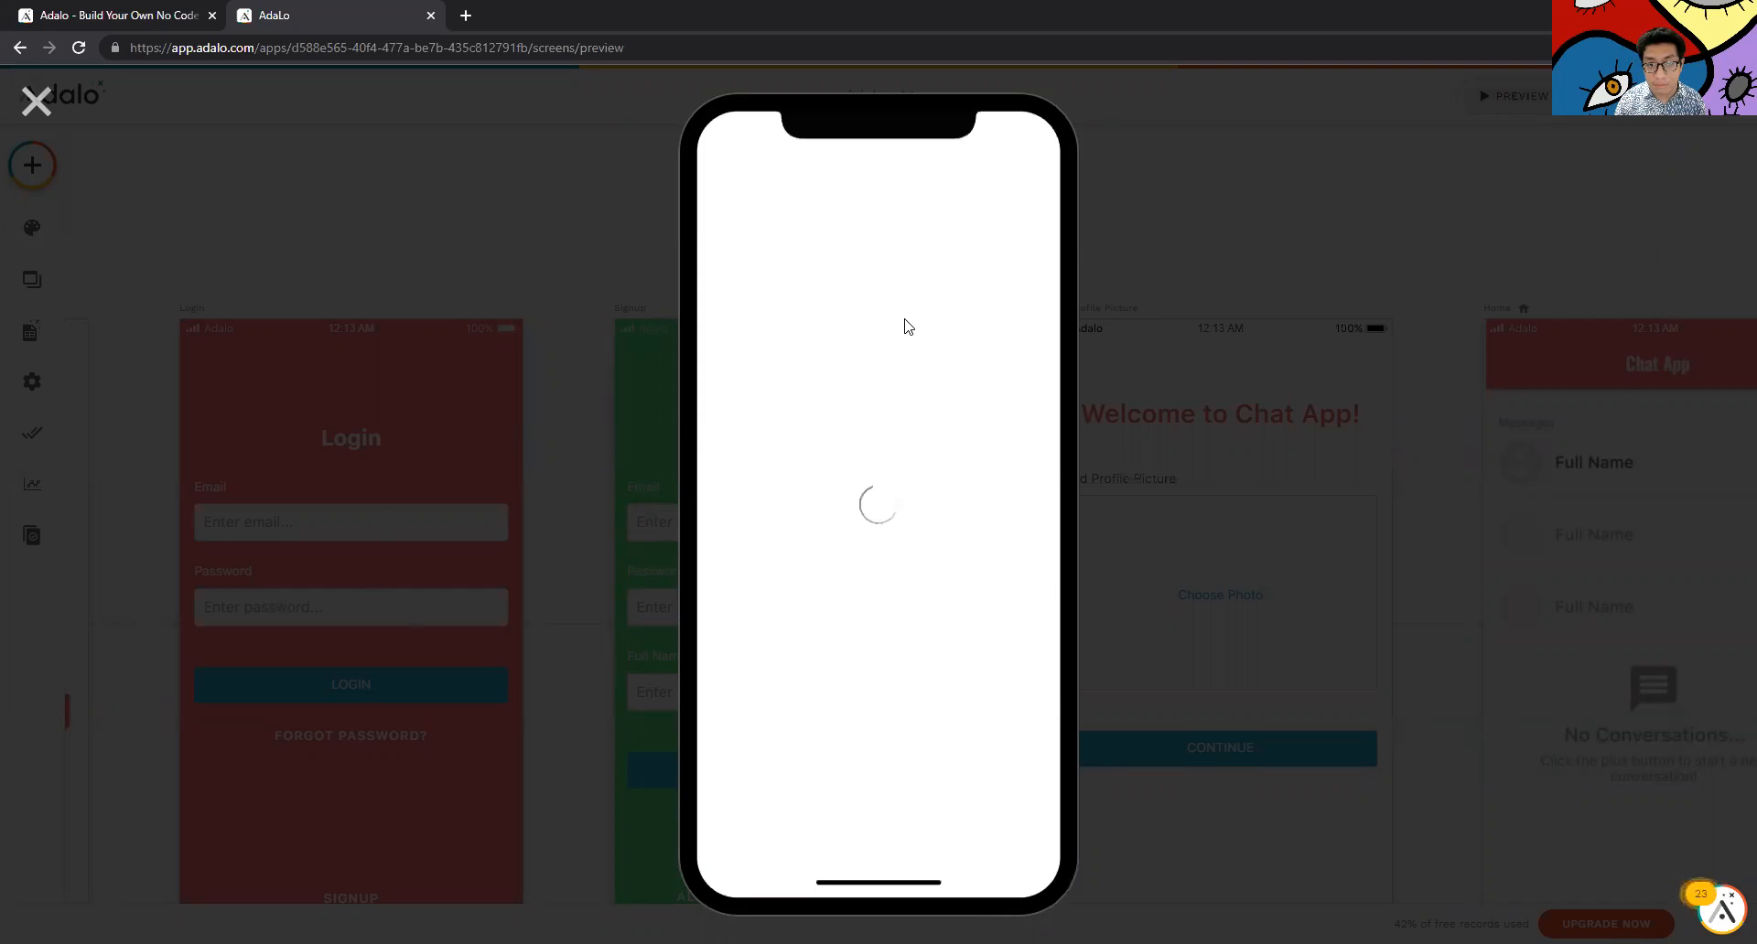
left_click(1647, 96)
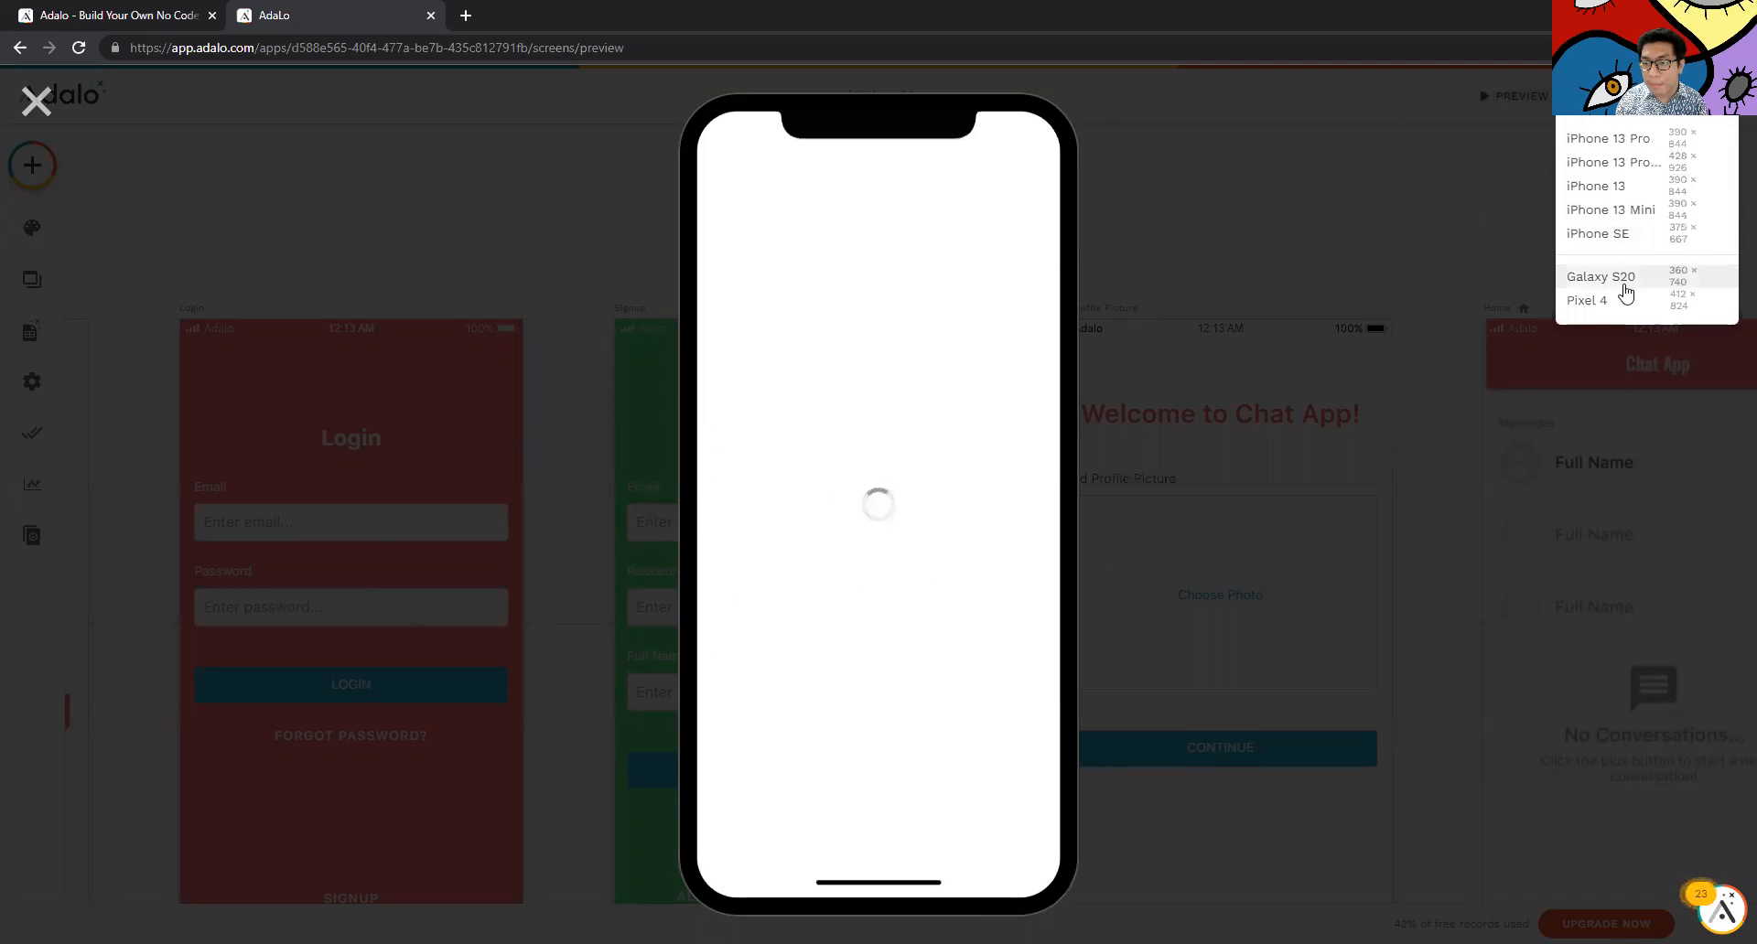
Enter an email address in the preview's signup form
left_click(1624, 96)
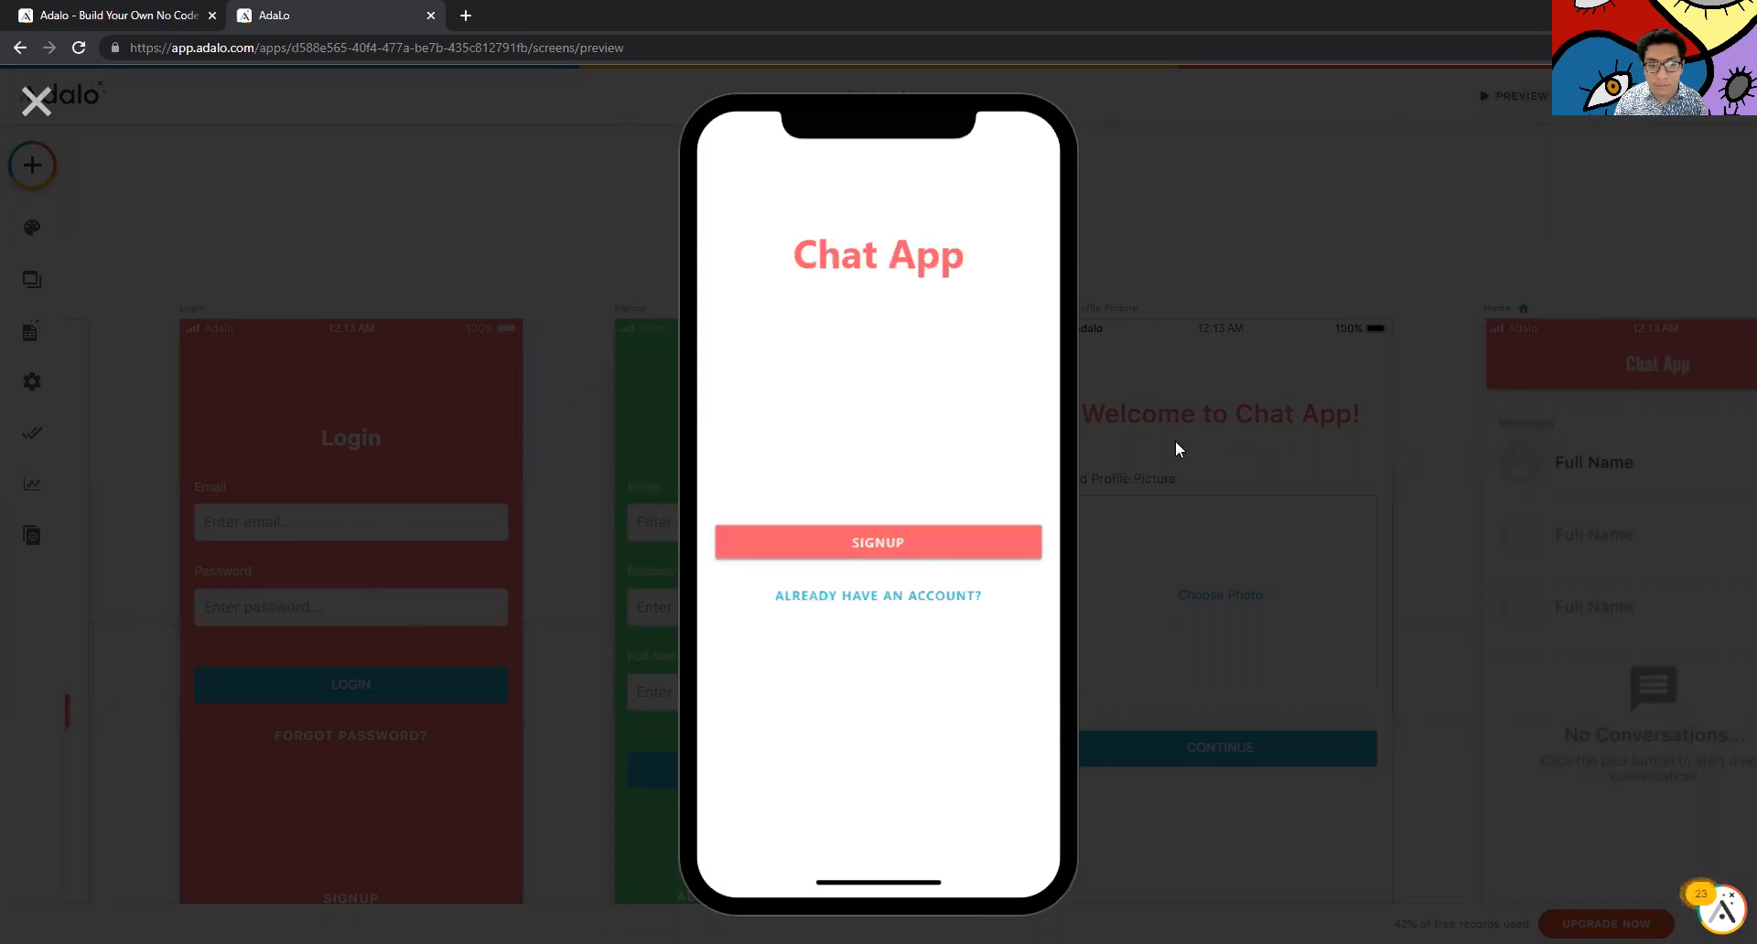
left_click(906, 549)
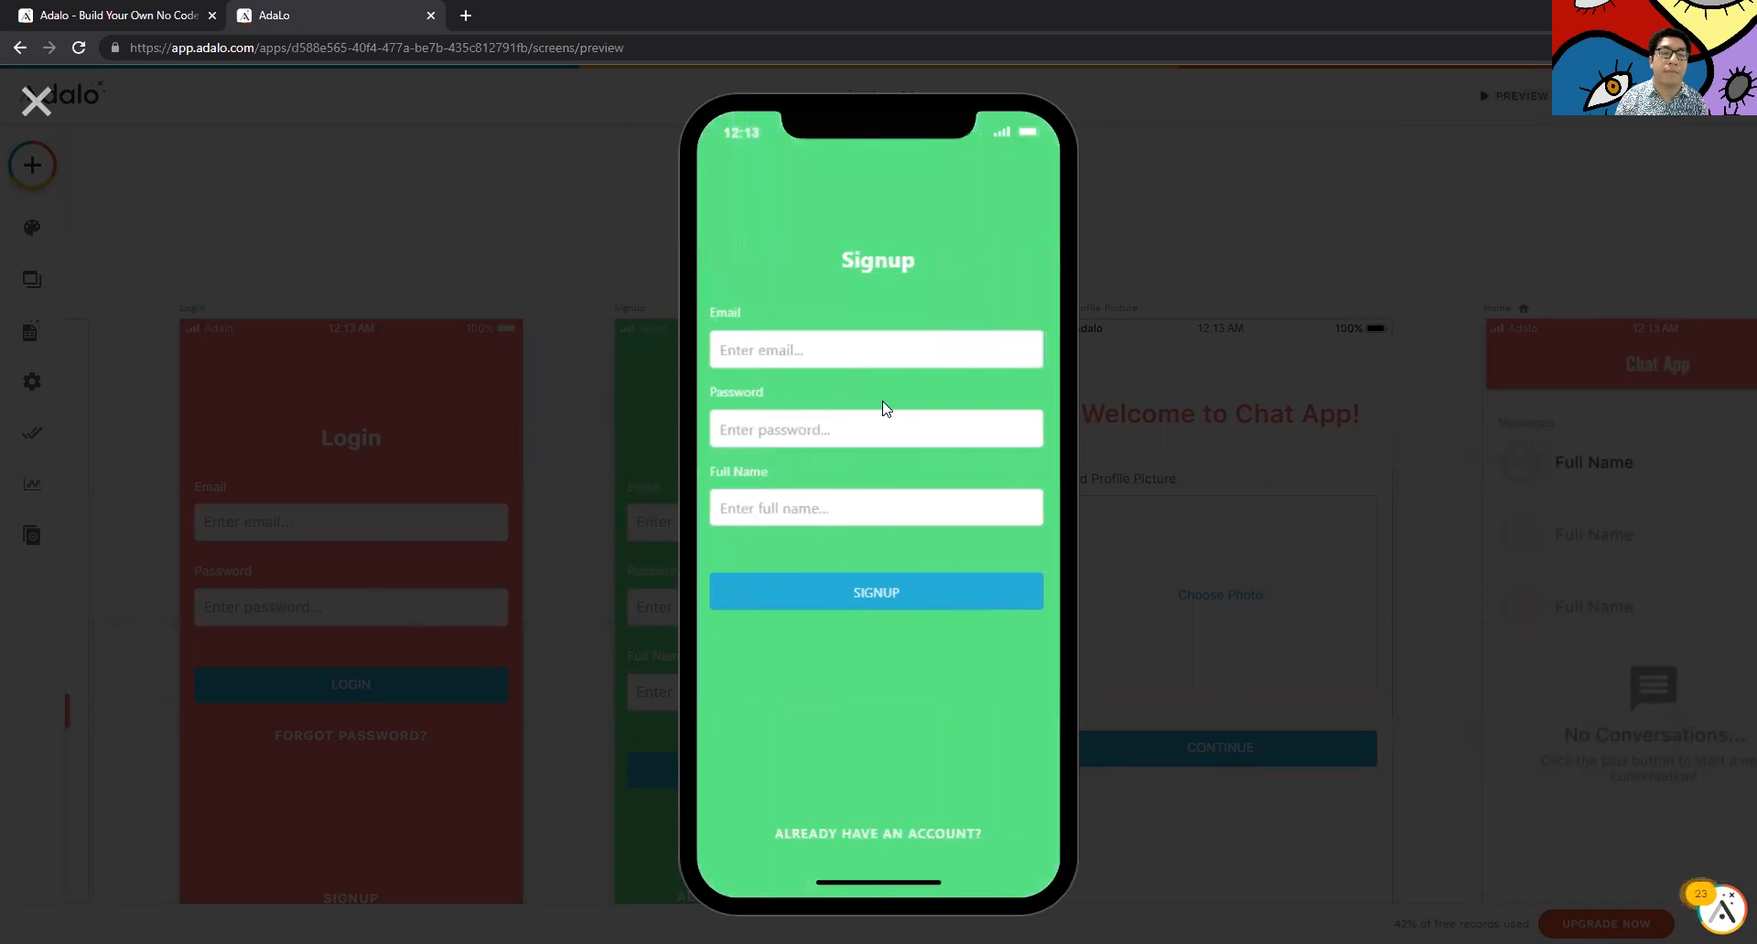
left_click(887, 349)
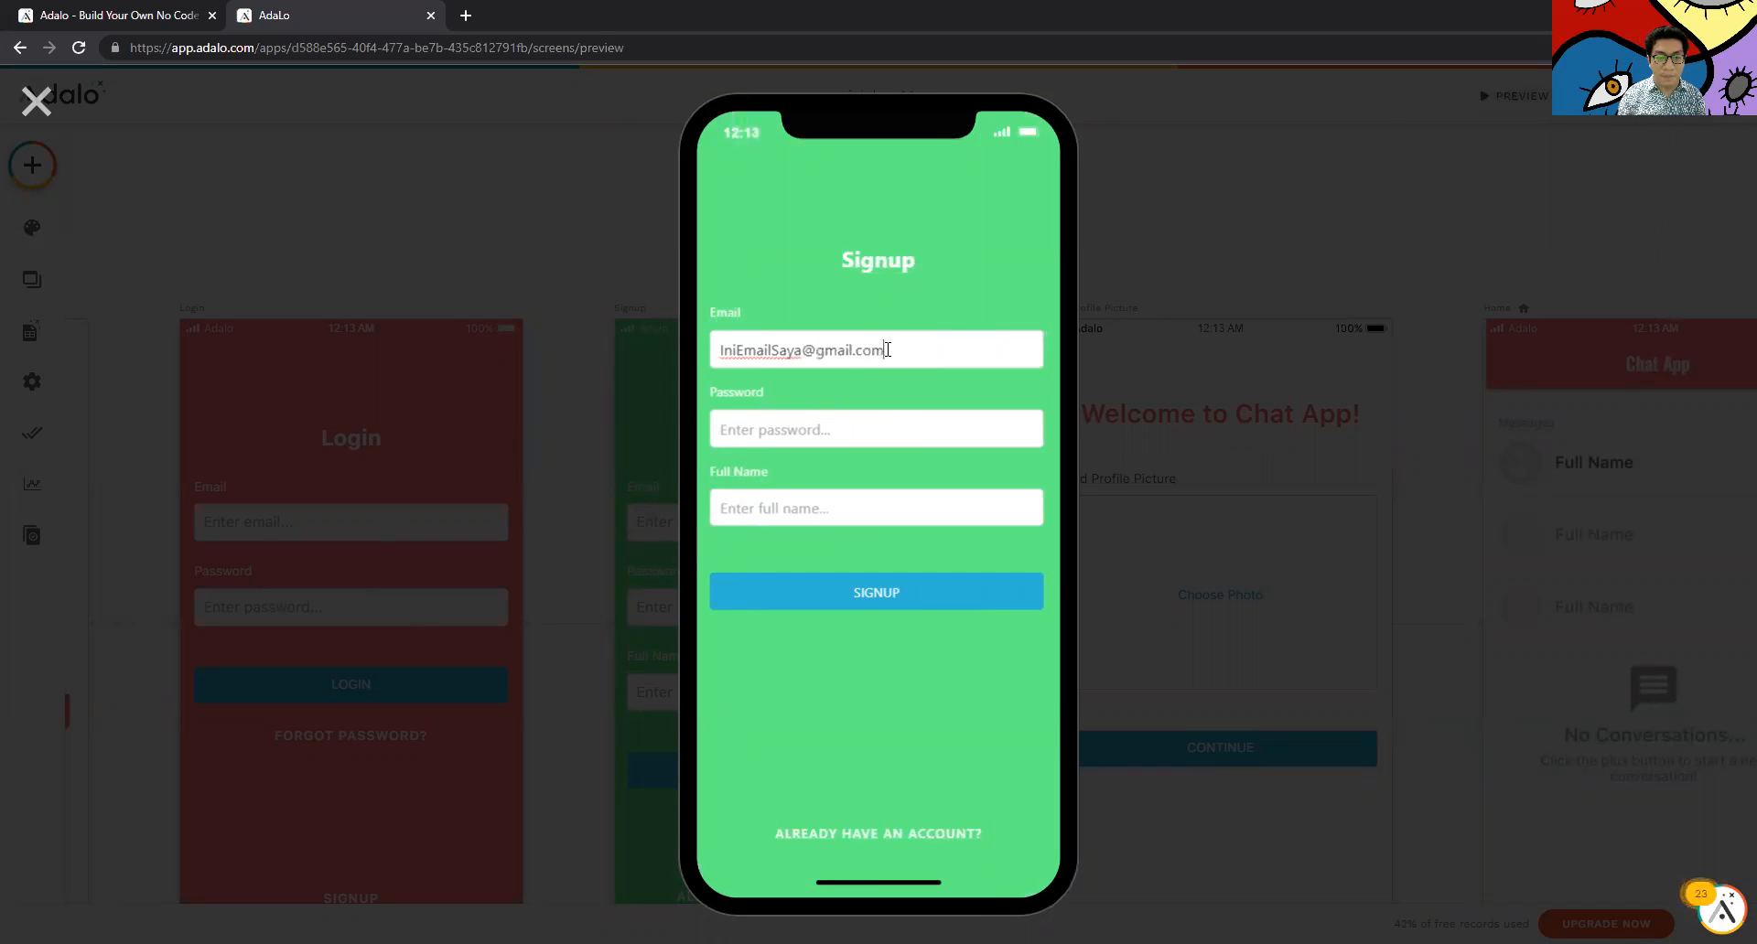
type("123123")
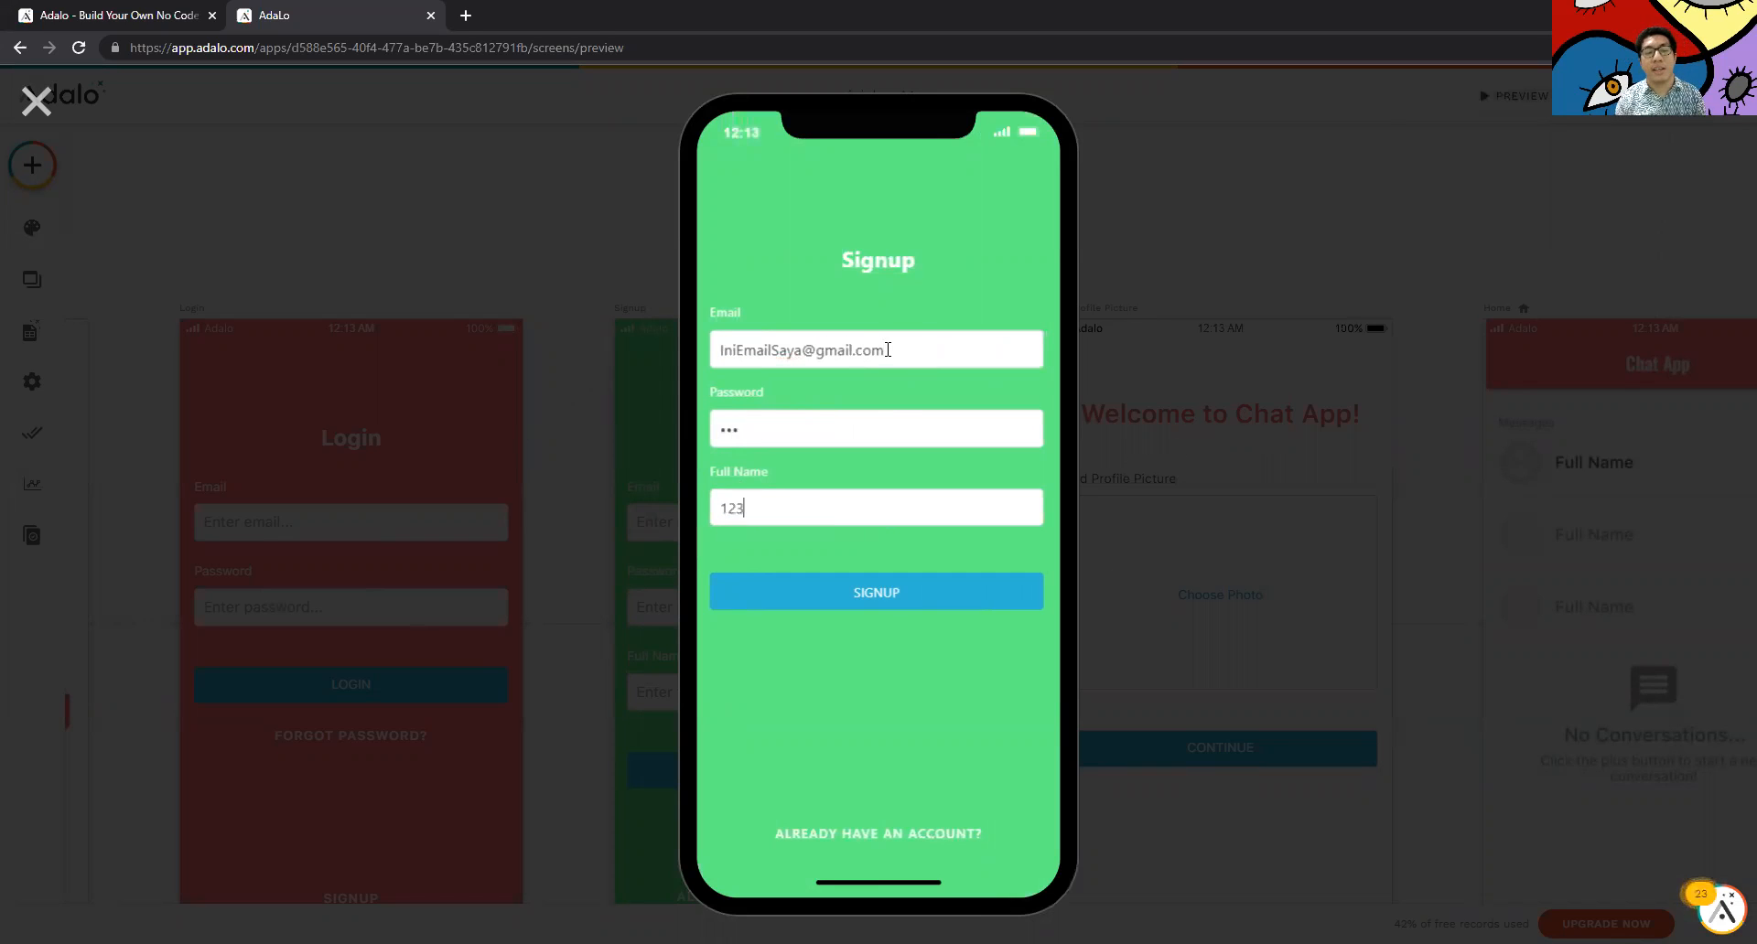
Correct the Full Name field to the user's name and submit the signup form
key("BackSpace")
key("BackSpace")
key("BackSpace")
type("ray")
key("BackSpace")
key("BackSpace")
key("BackSpace")
type("Rayu")
key("BackSpace")
type("naldi")
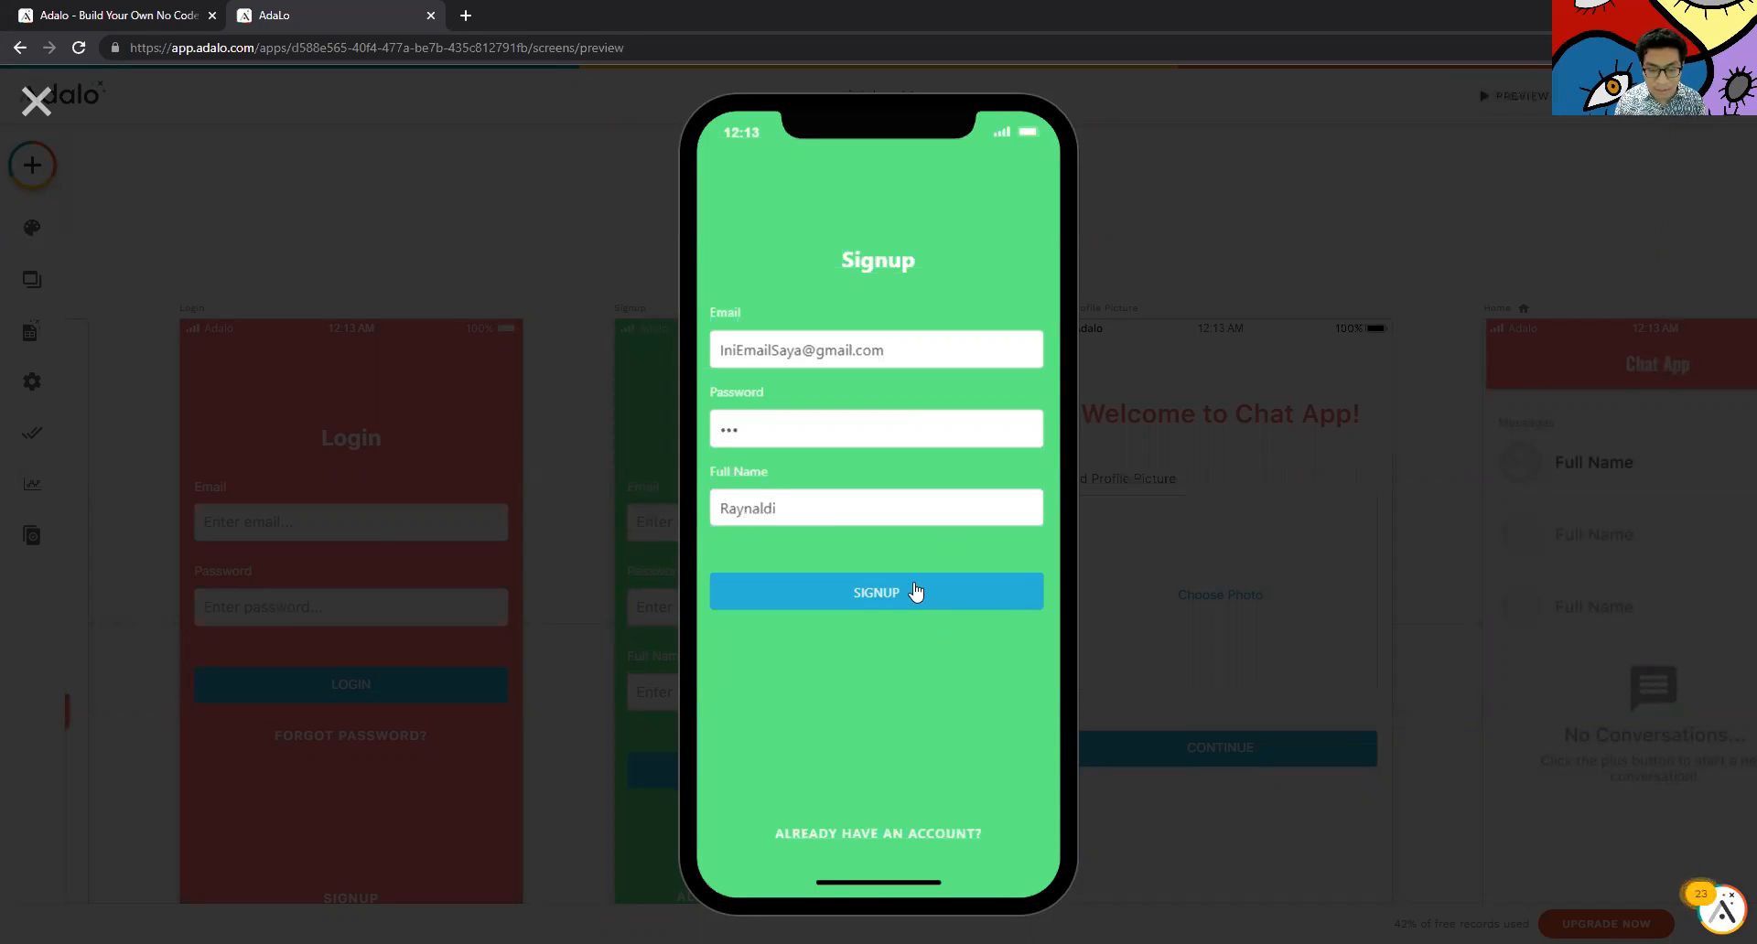
left_click(915, 593)
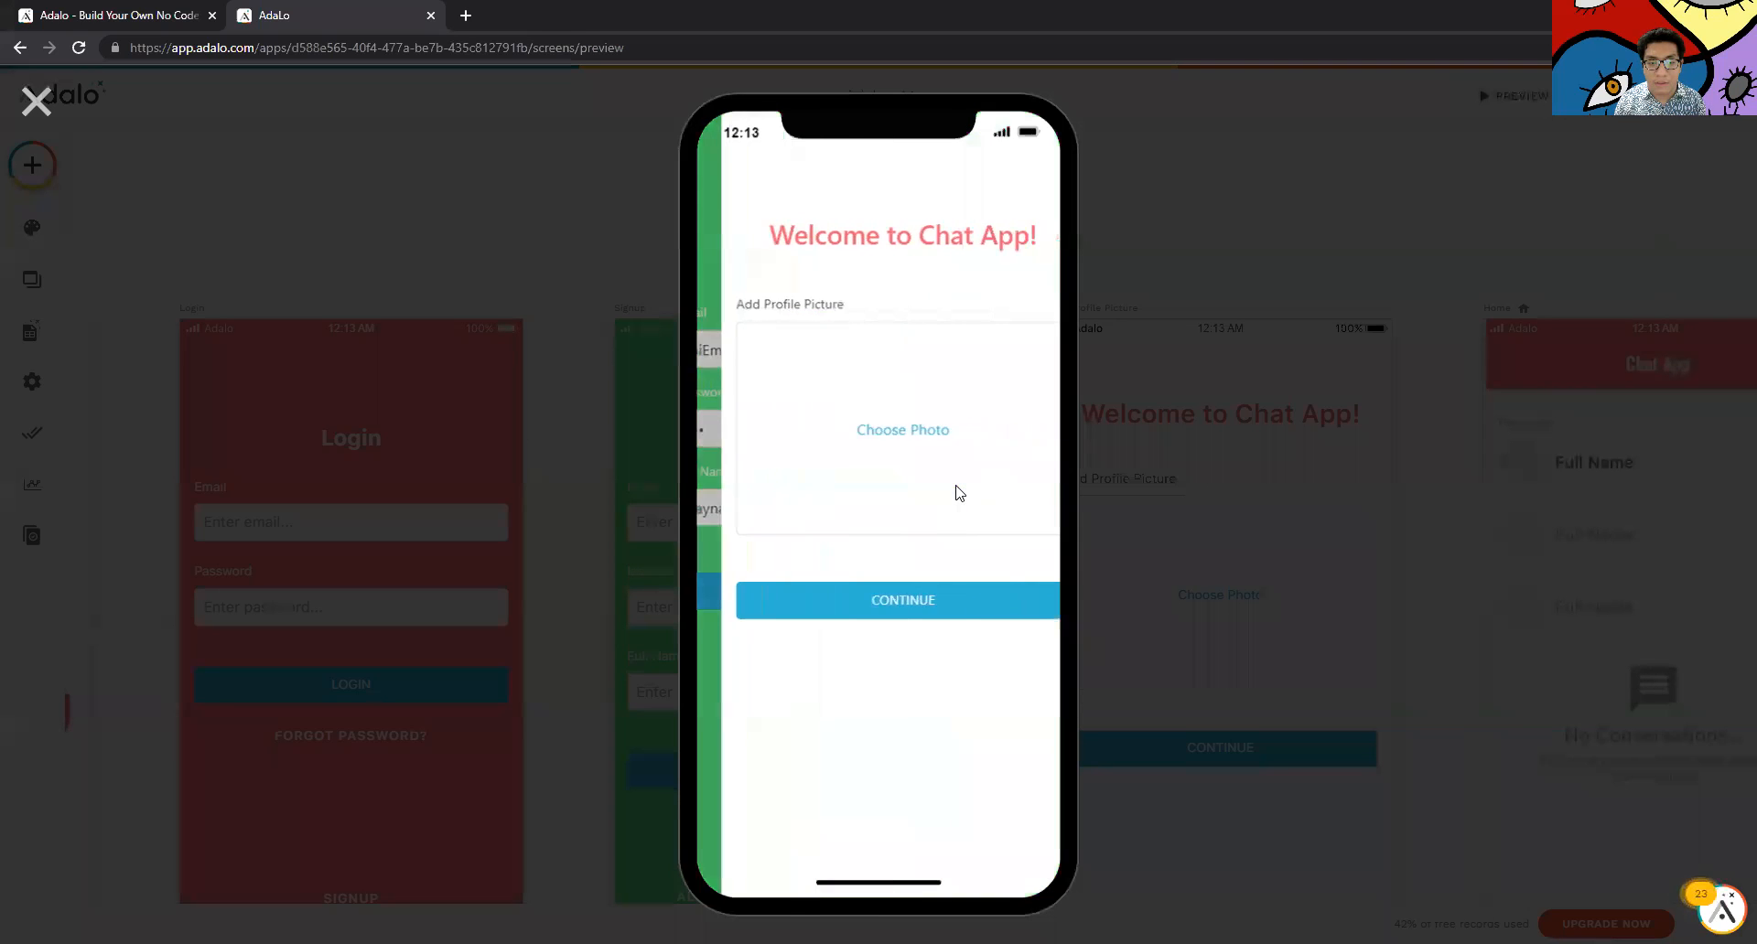
Choose the tenor (1) image from Downloads as the profile picture
left_click(883, 465)
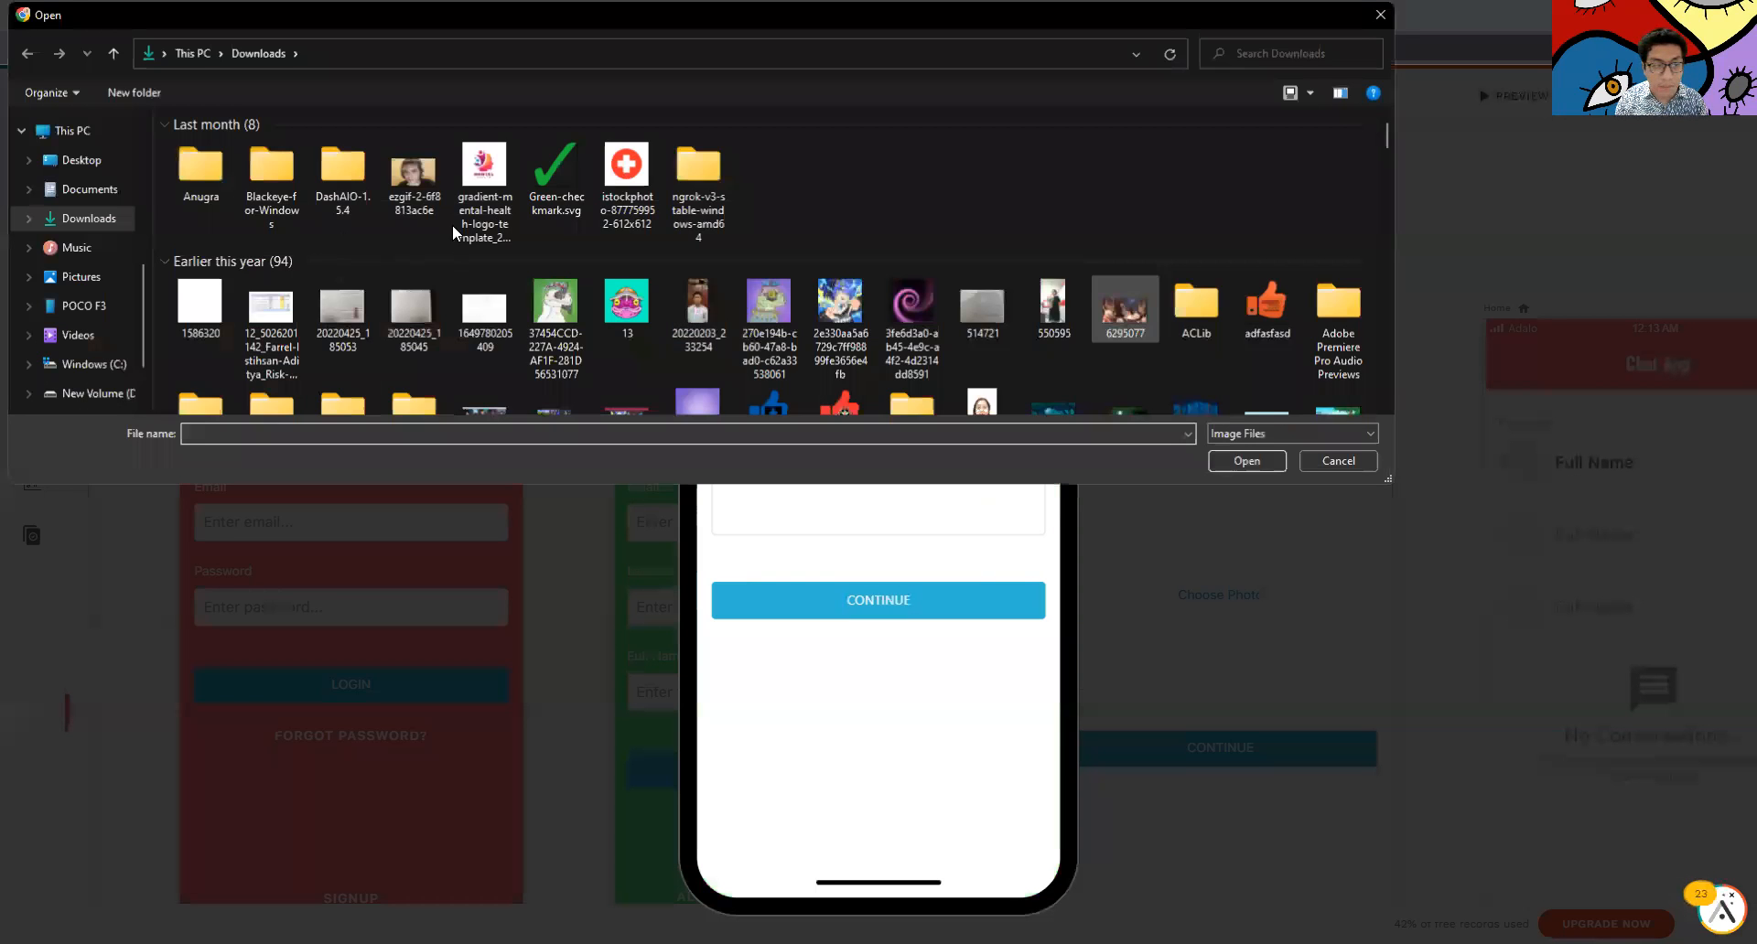
scroll(426, 327, "down", 3)
scroll(426, 328, "up", 3)
left_click(262, 278)
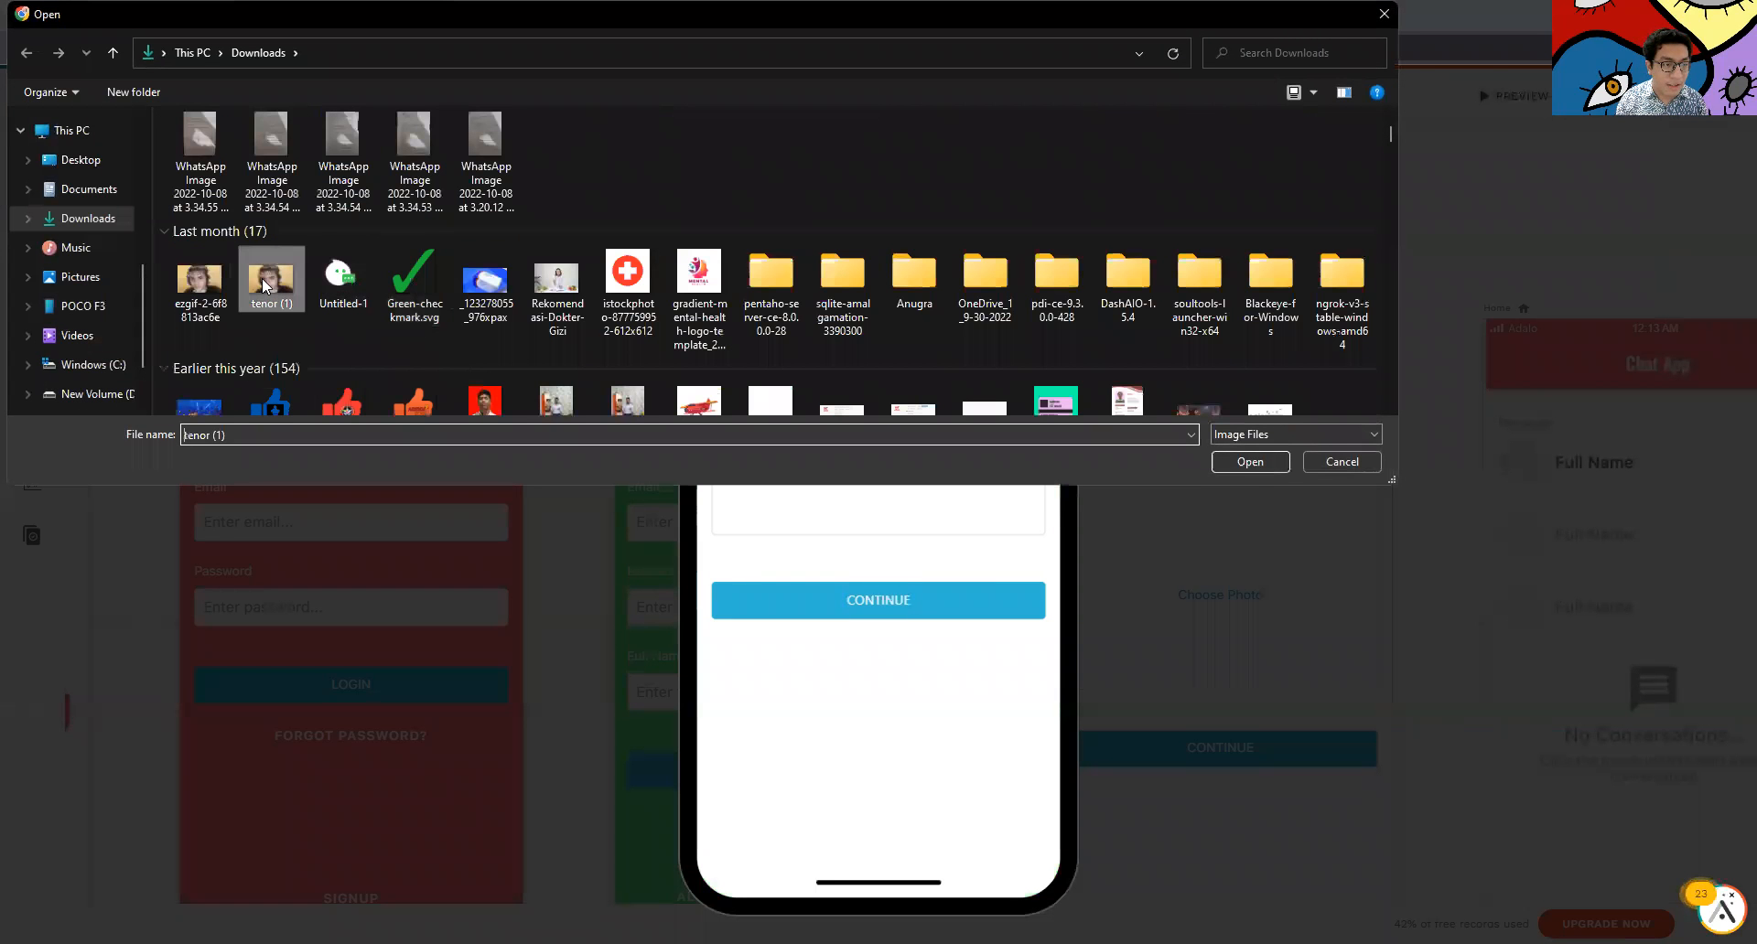
left_click(1250, 461)
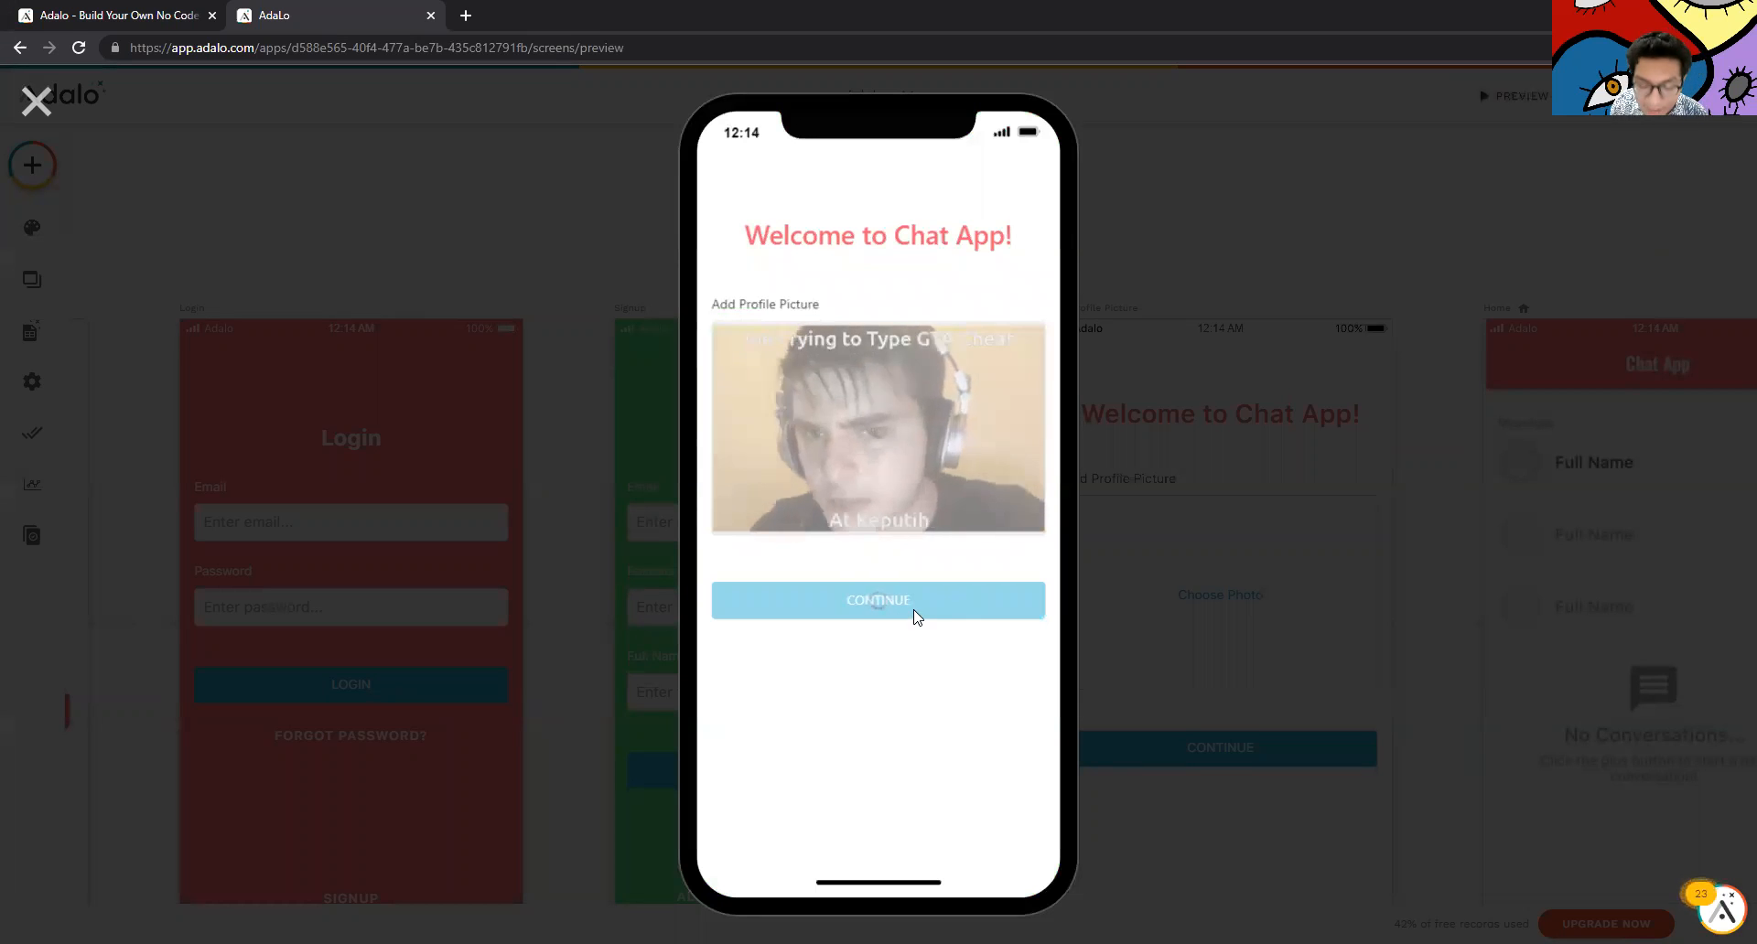
Continue past the profile picture step and view the new user's profile
left_click(883, 633)
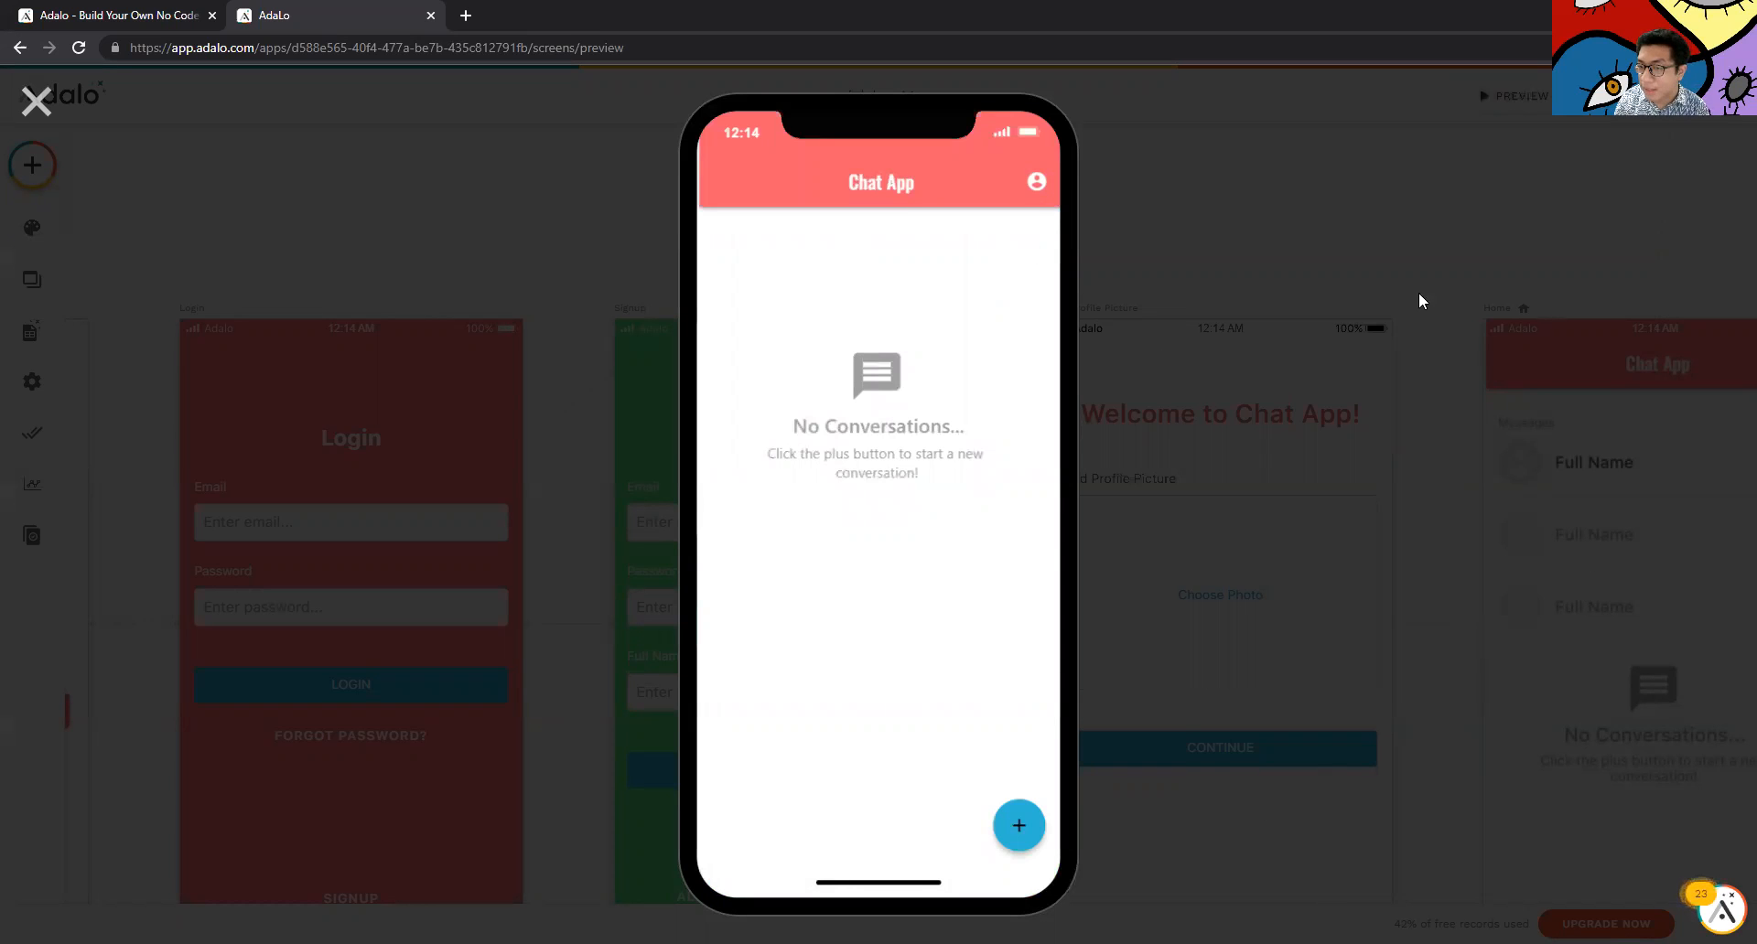
left_click(1036, 183)
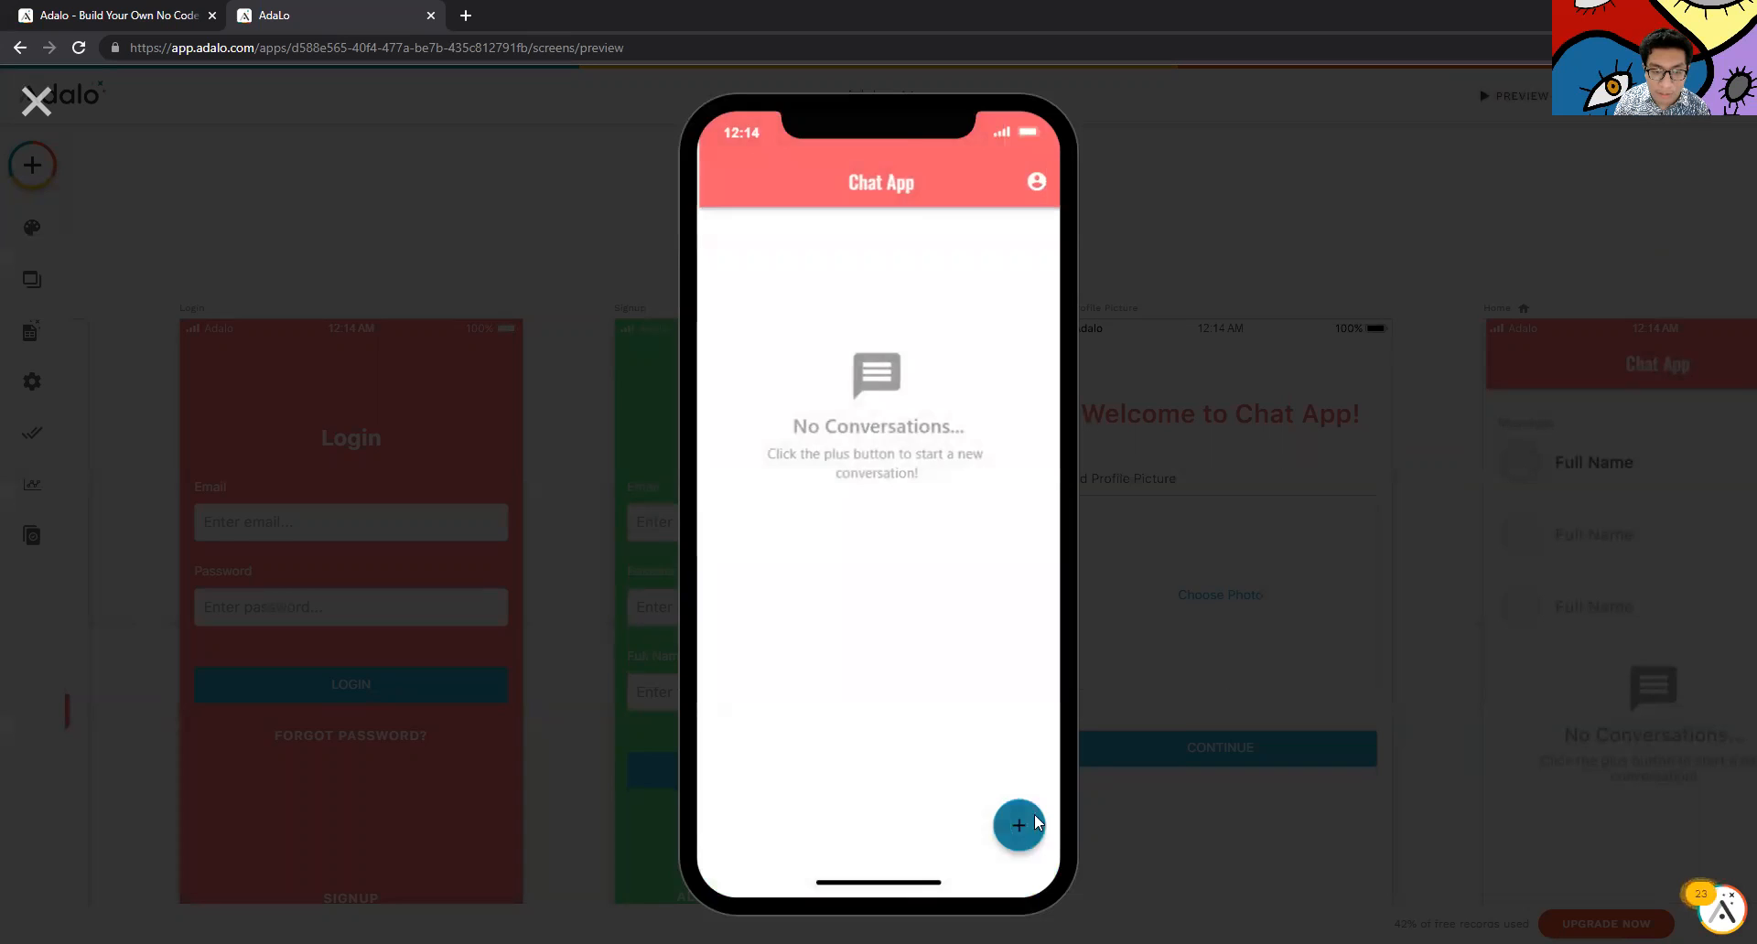
Start a conversation with the first listed user and send the message 'Halo'
left_click(1015, 717)
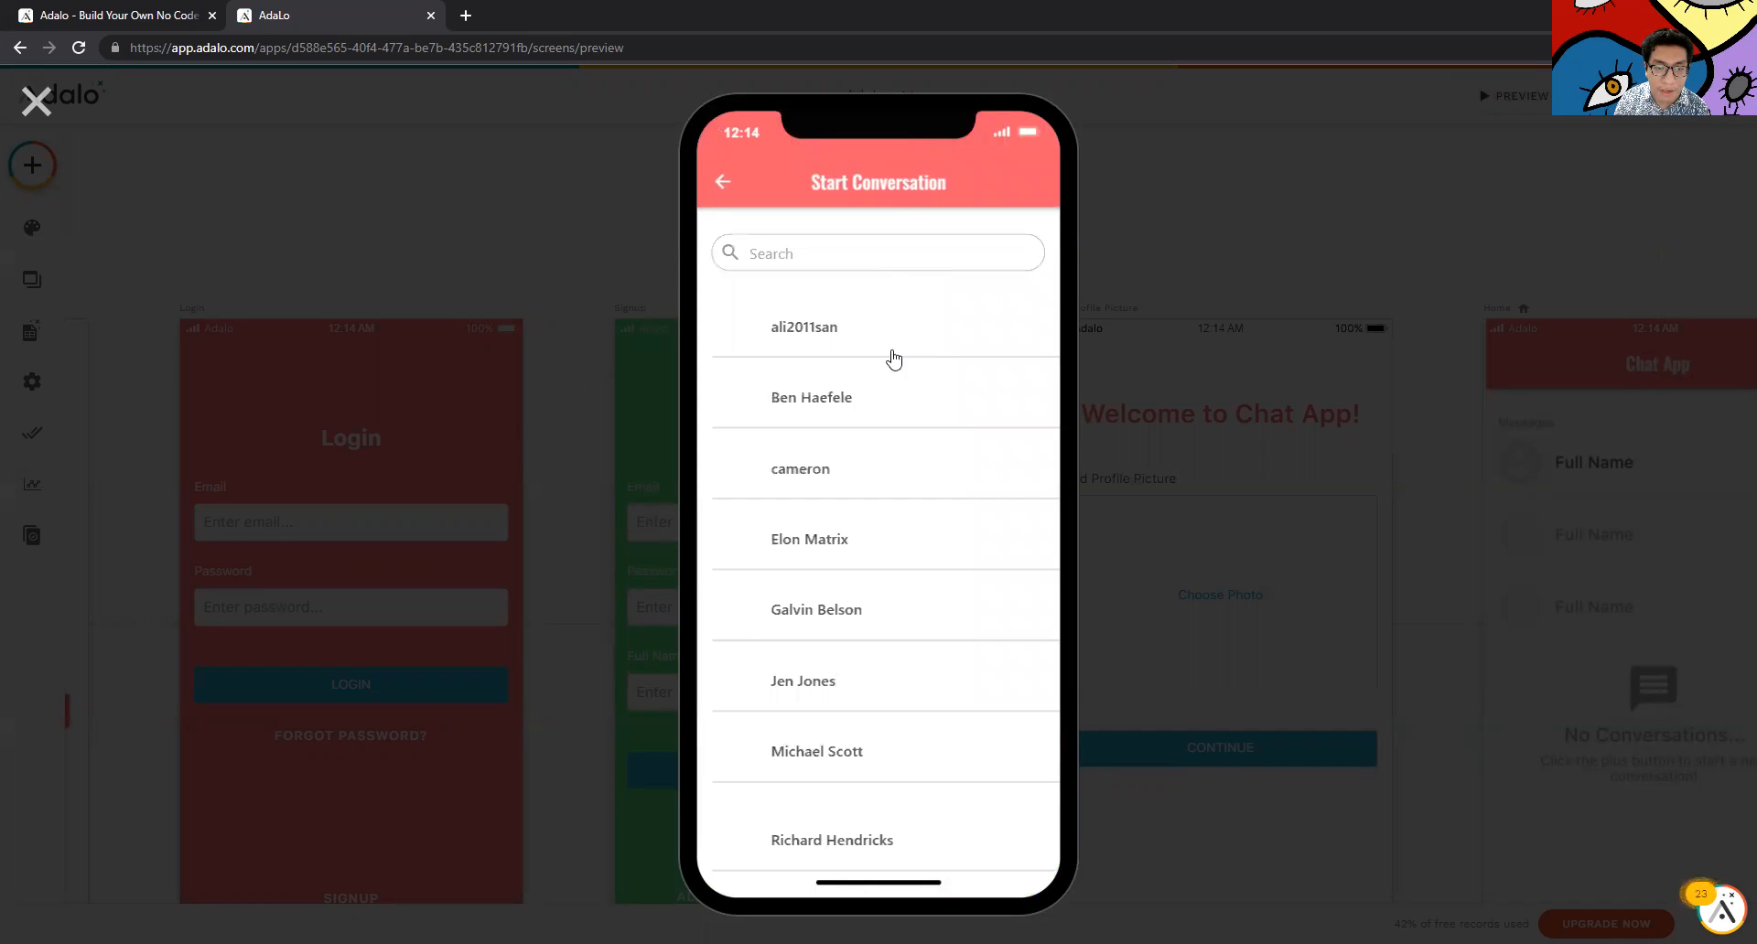
left_click(892, 338)
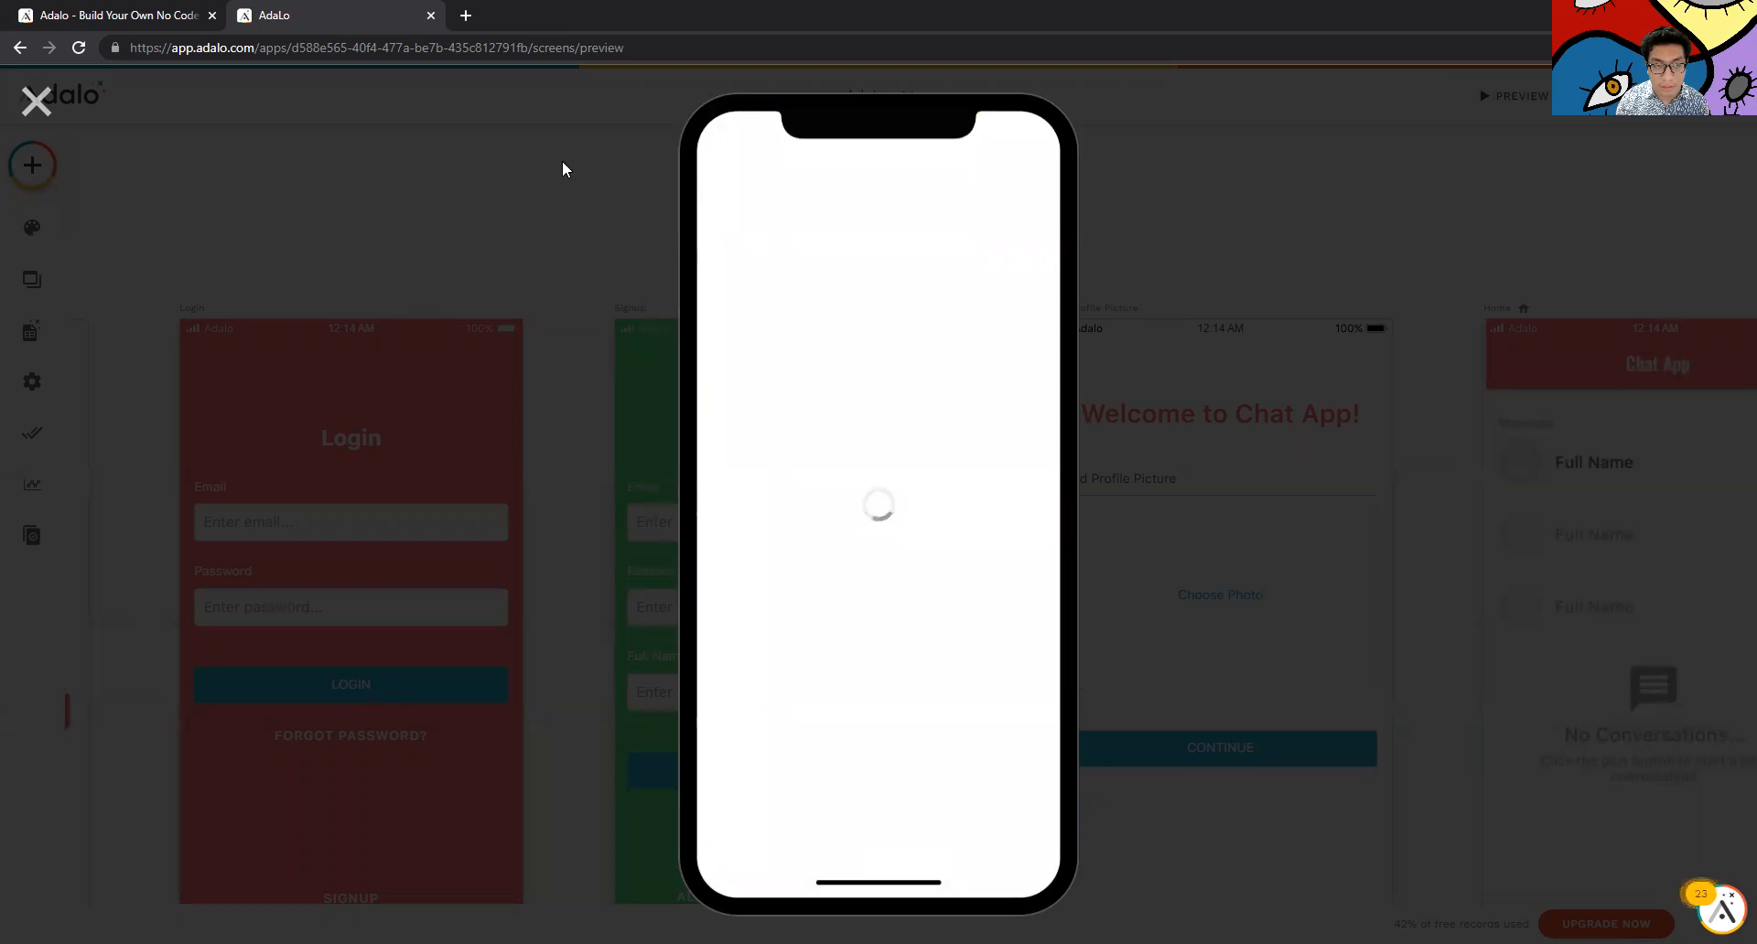
left_click(867, 828)
type("H")
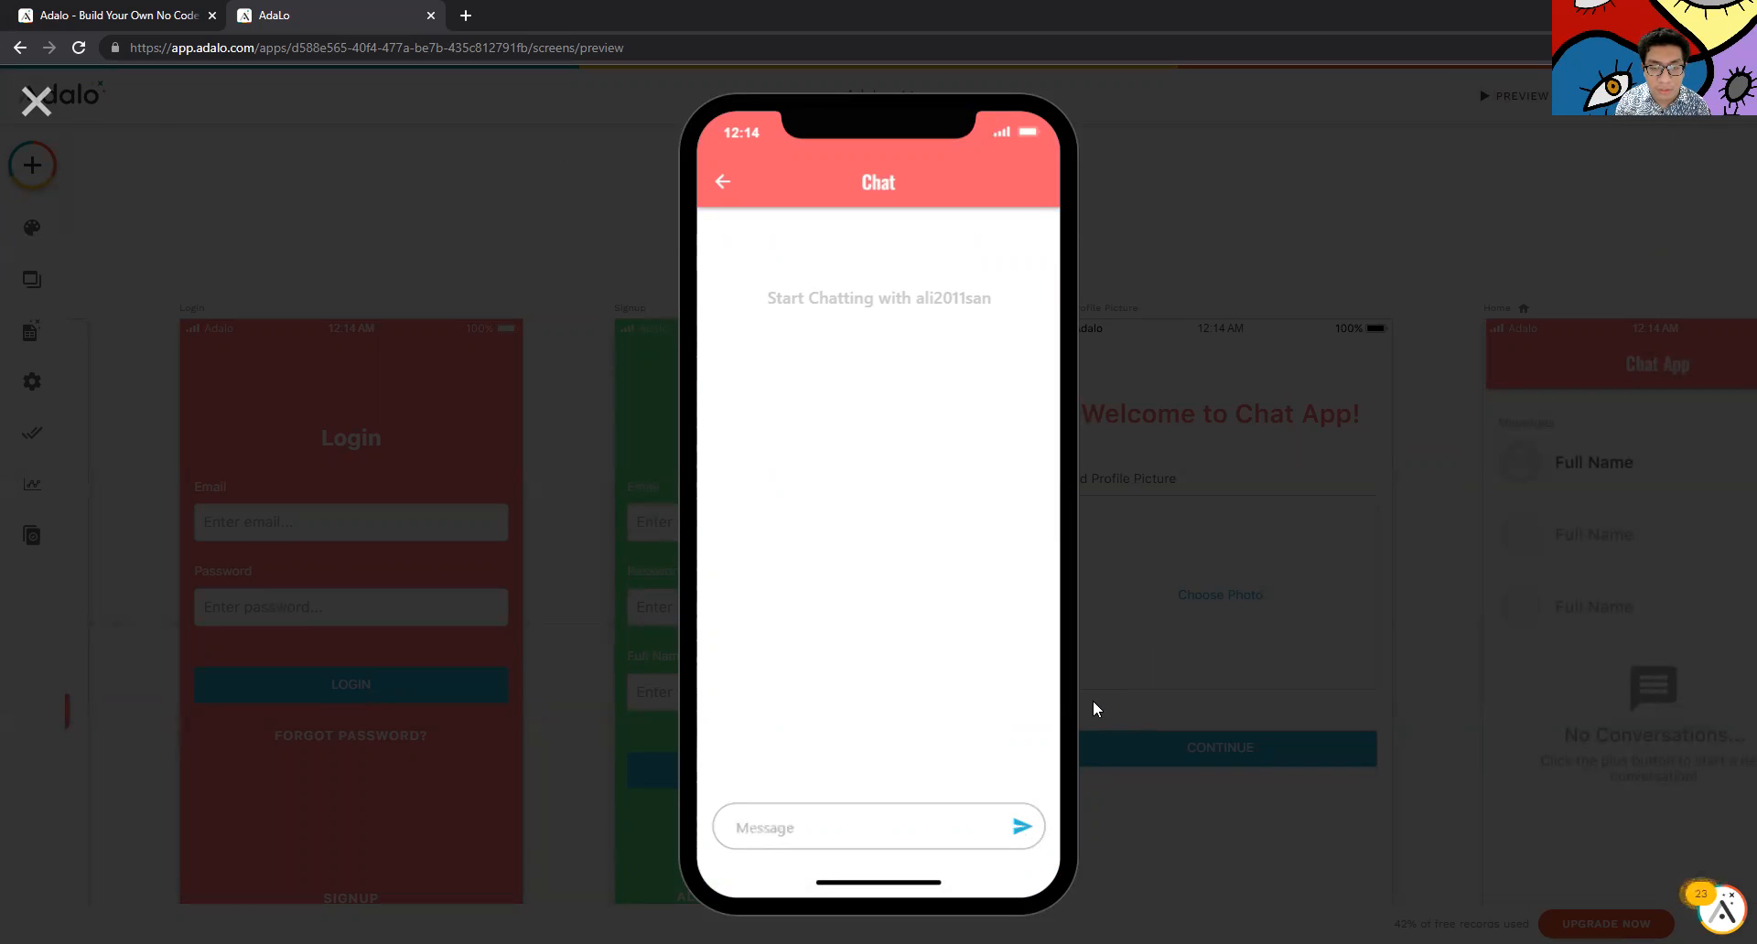
left_click(37, 101)
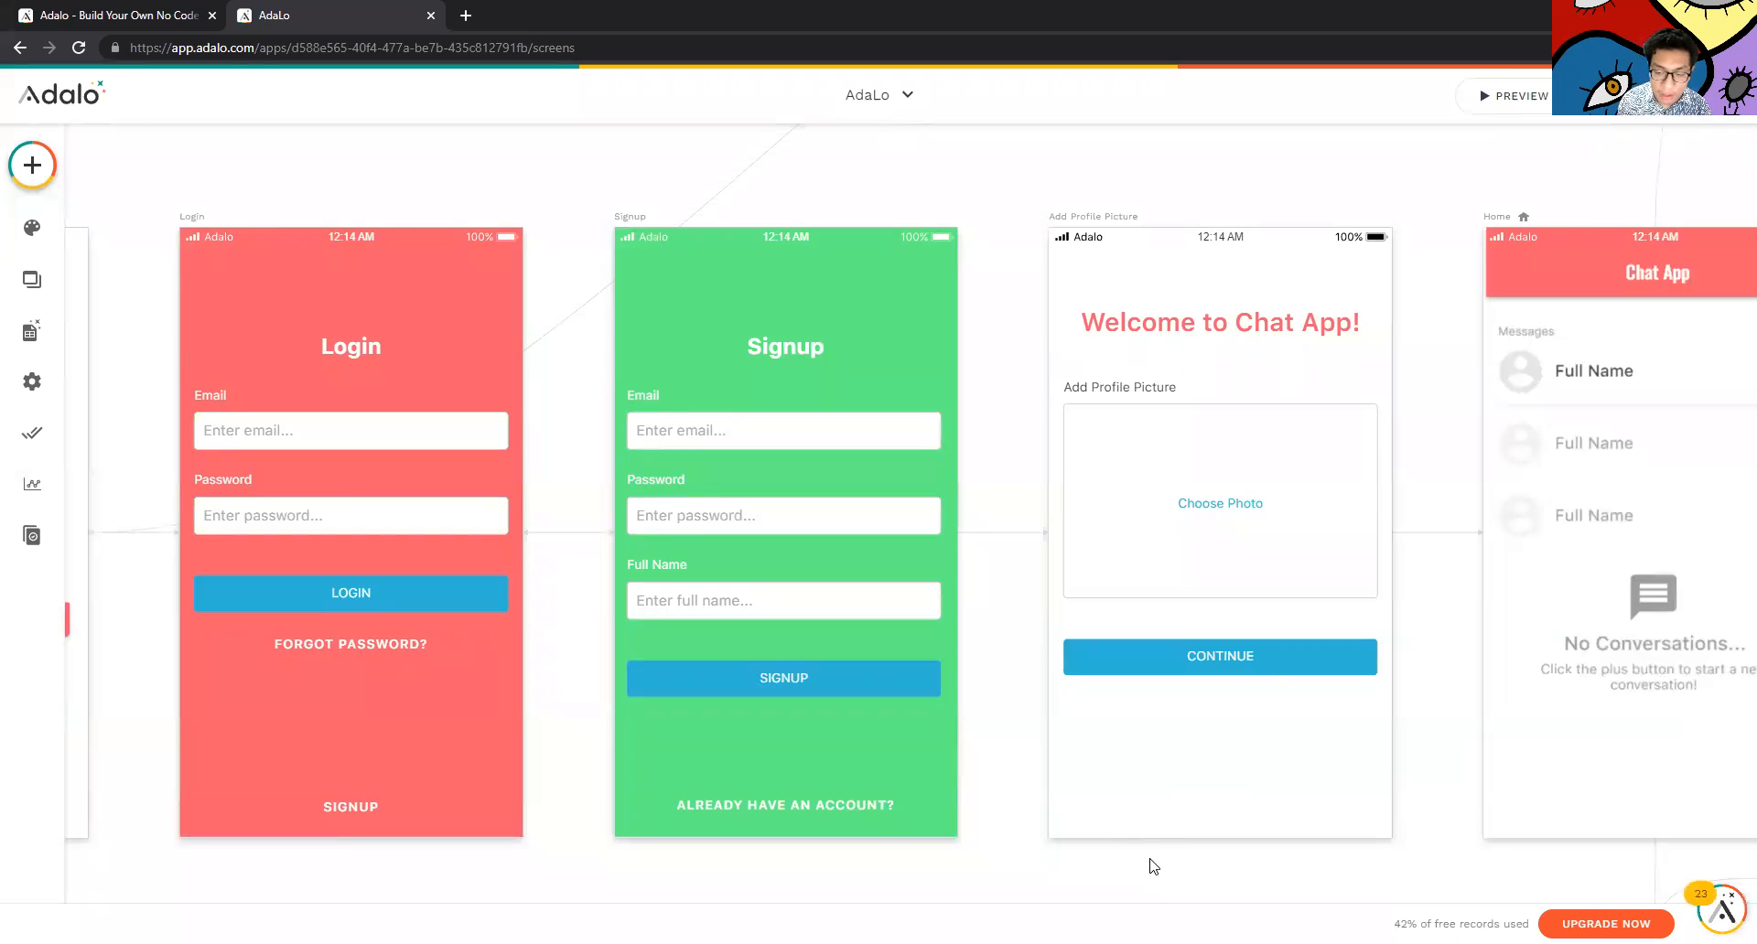
Pan the canvas to the Profile and Edit Profile screens, then view the database collections
scroll(1153, 867, "right", 6)
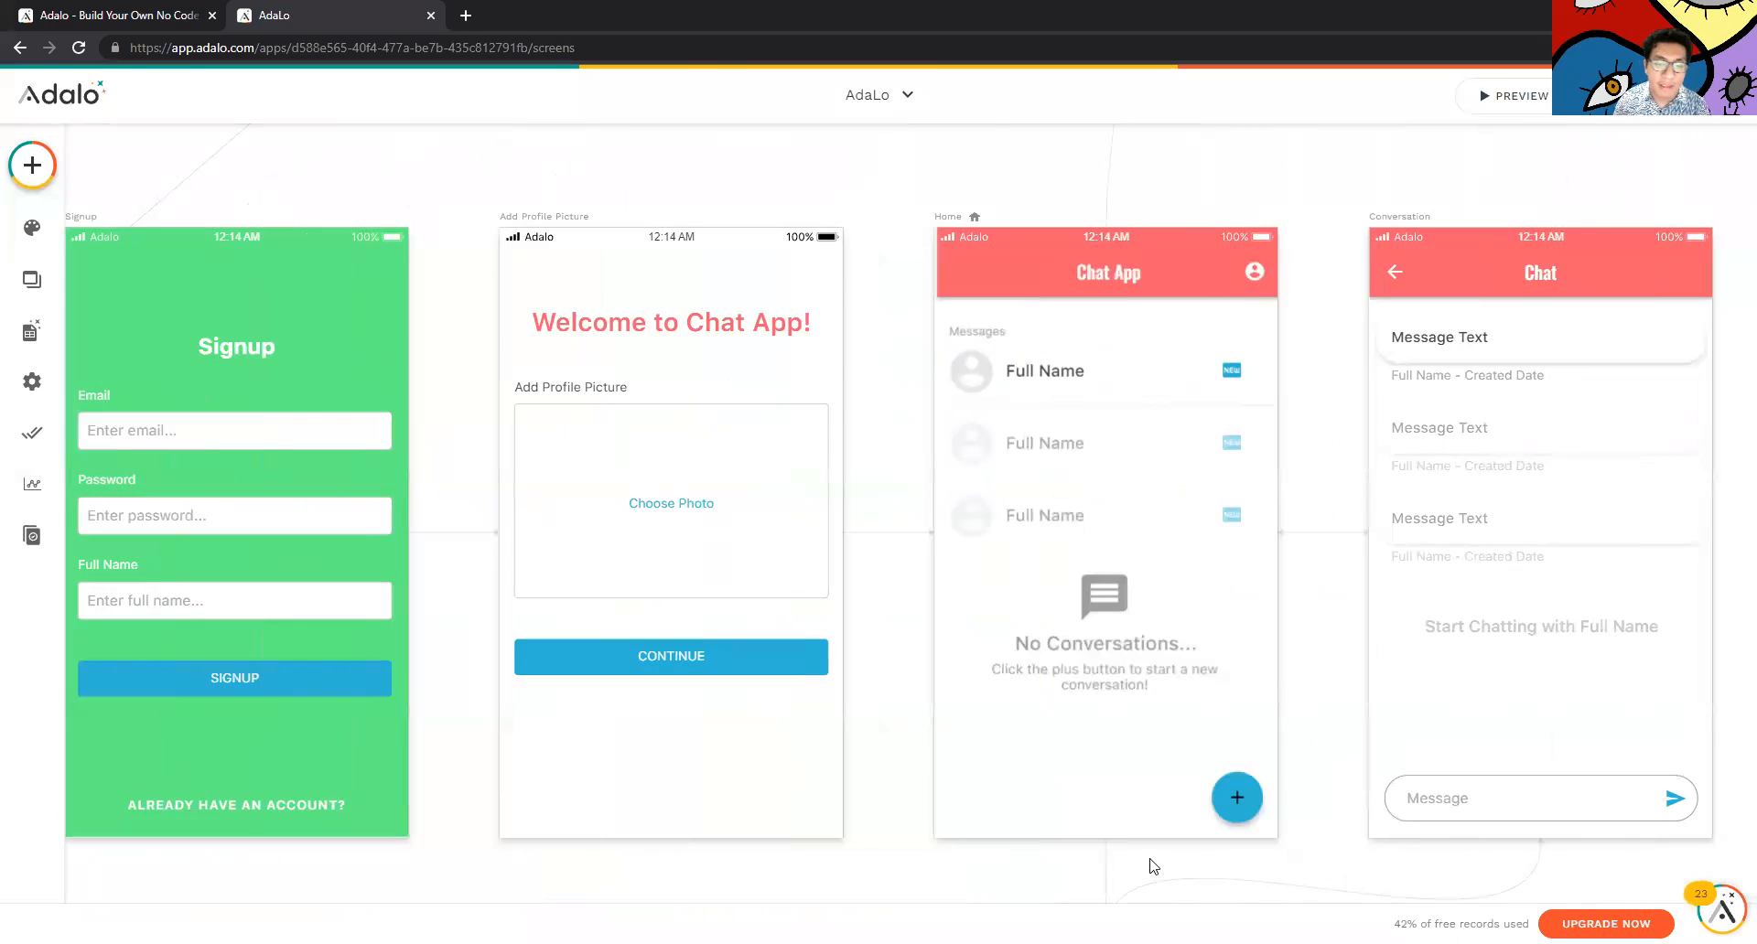
scroll(1153, 867, "right", 2)
scroll(1152, 867, "up", 5)
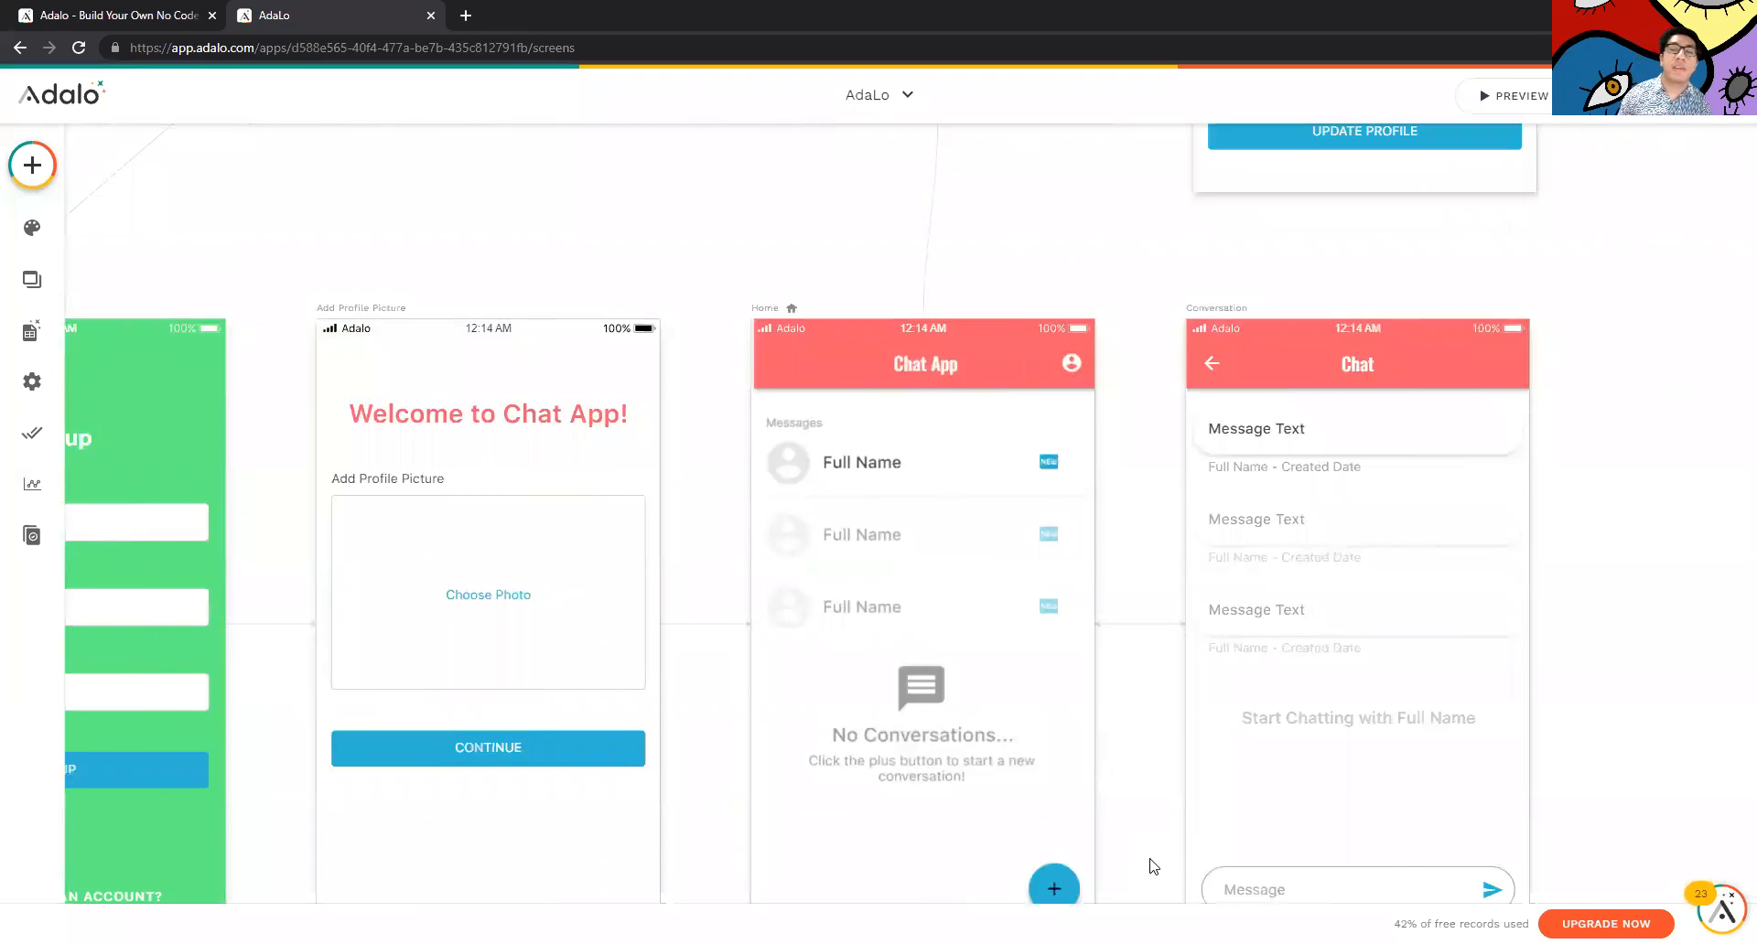
scroll(1153, 867, "up", 3)
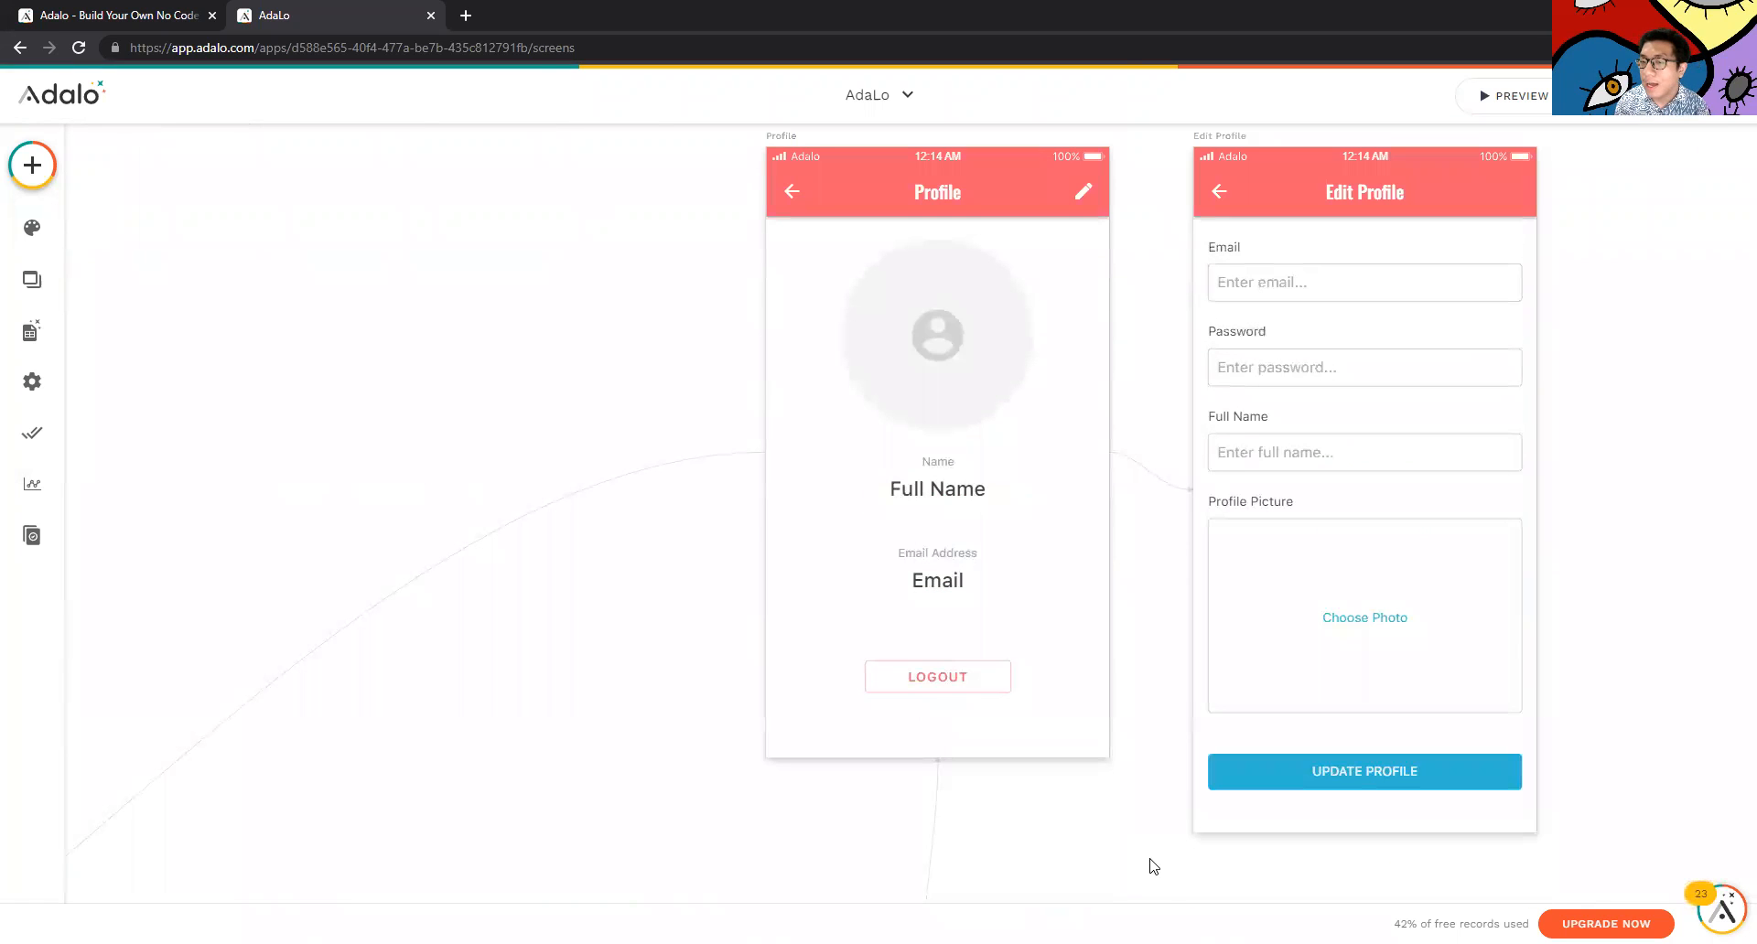
scroll(1285, 817, "up", 1)
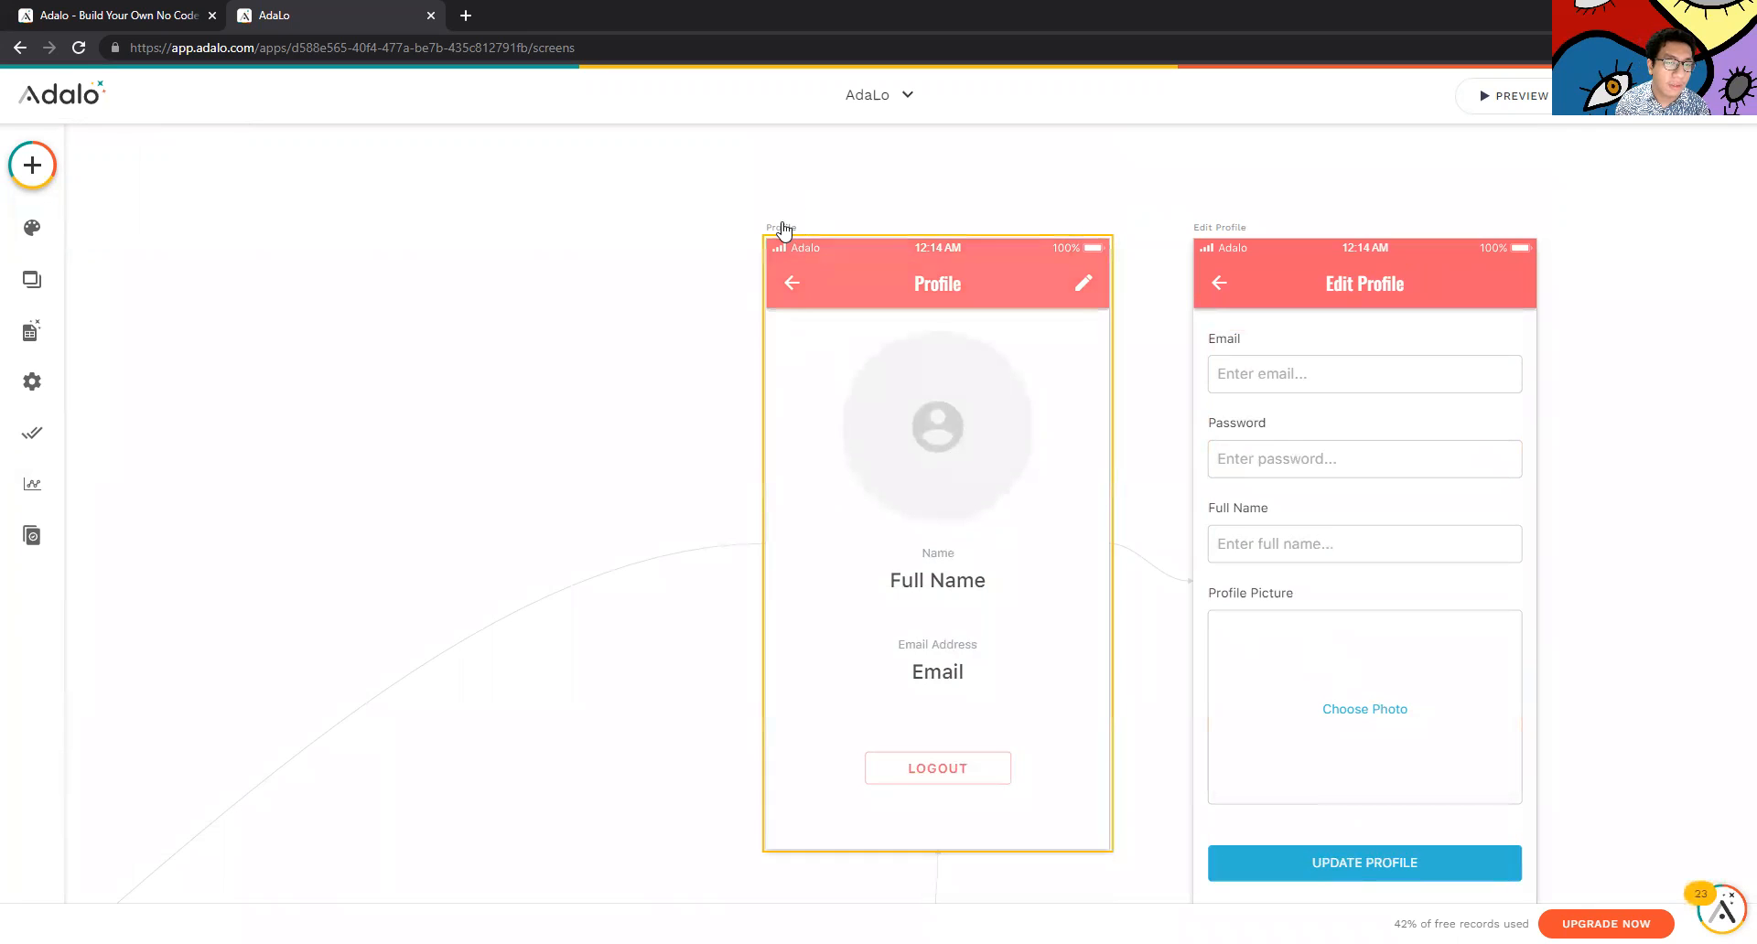
scroll(722, 316, "down", 1)
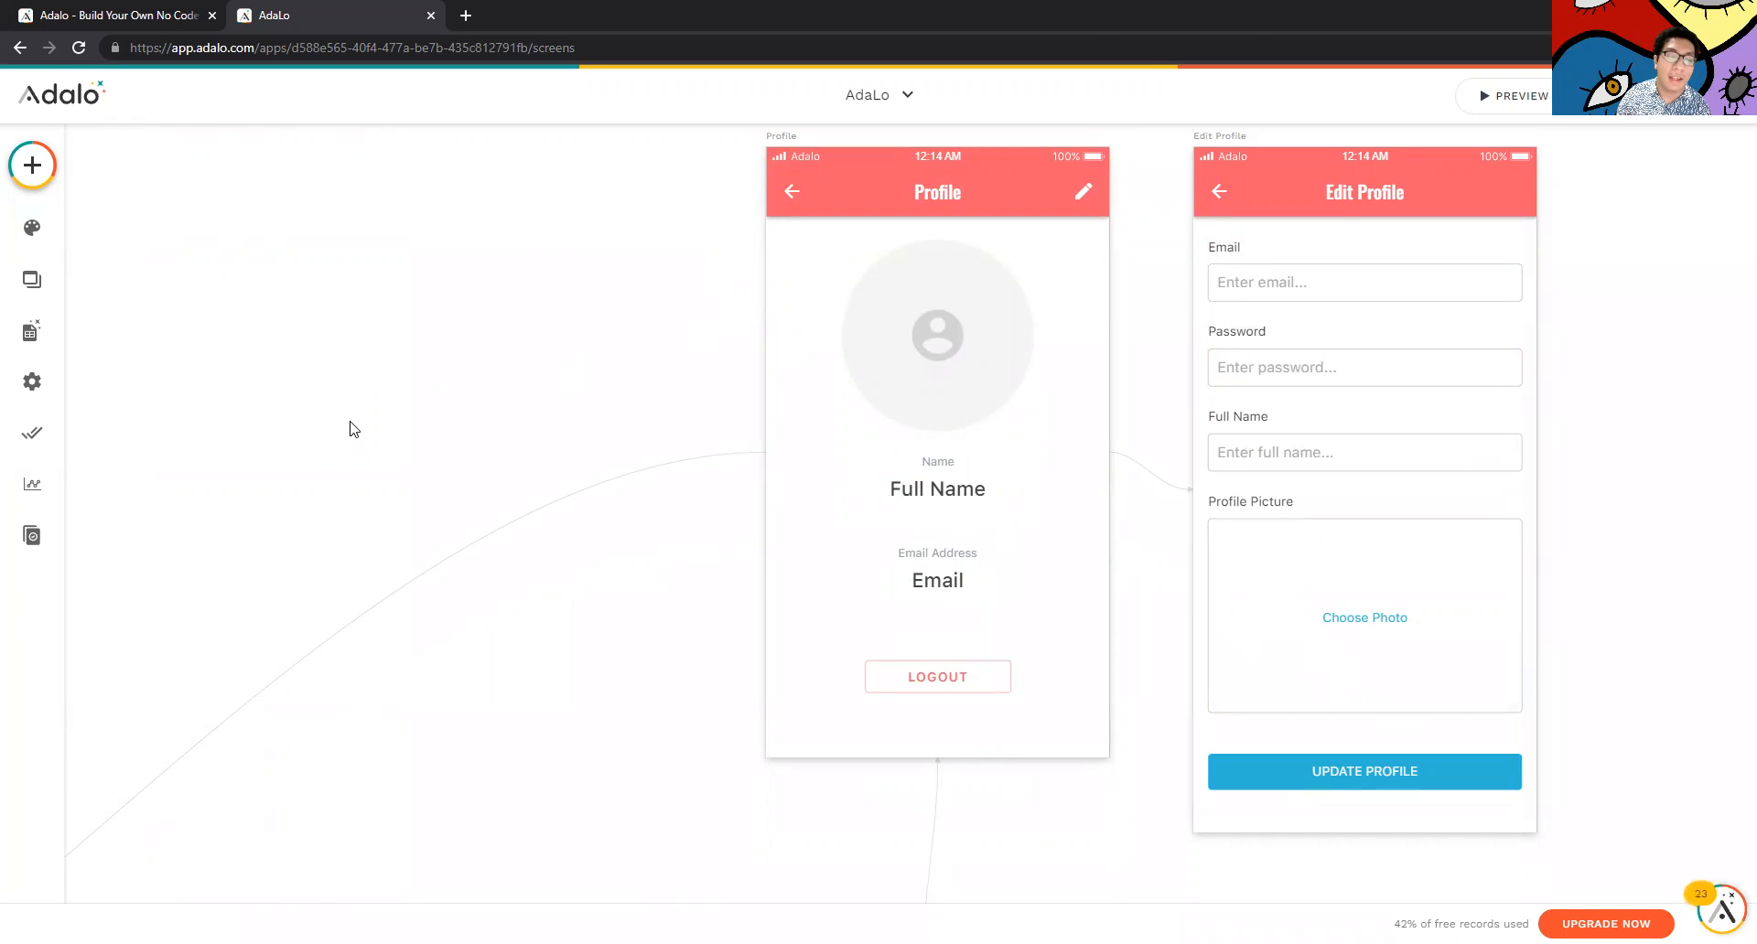
scroll(546, 431, "down", 2)
scroll(1055, 475, "up", 3)
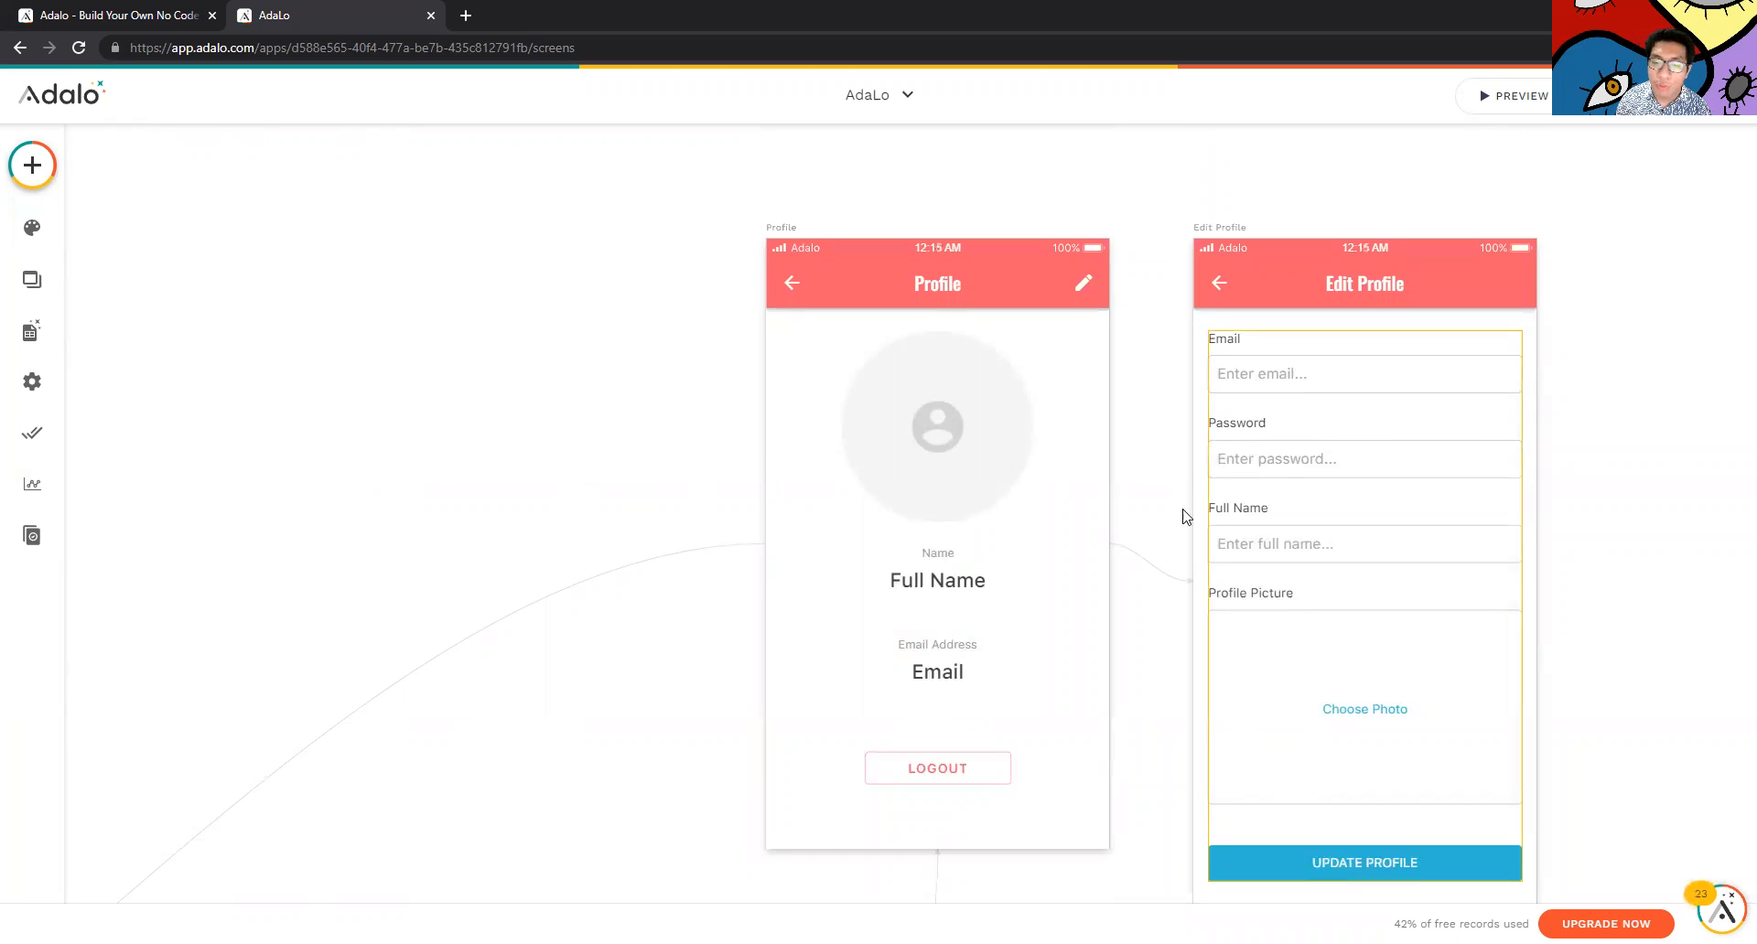
scroll(1183, 515, "down", 1)
left_click(27, 329)
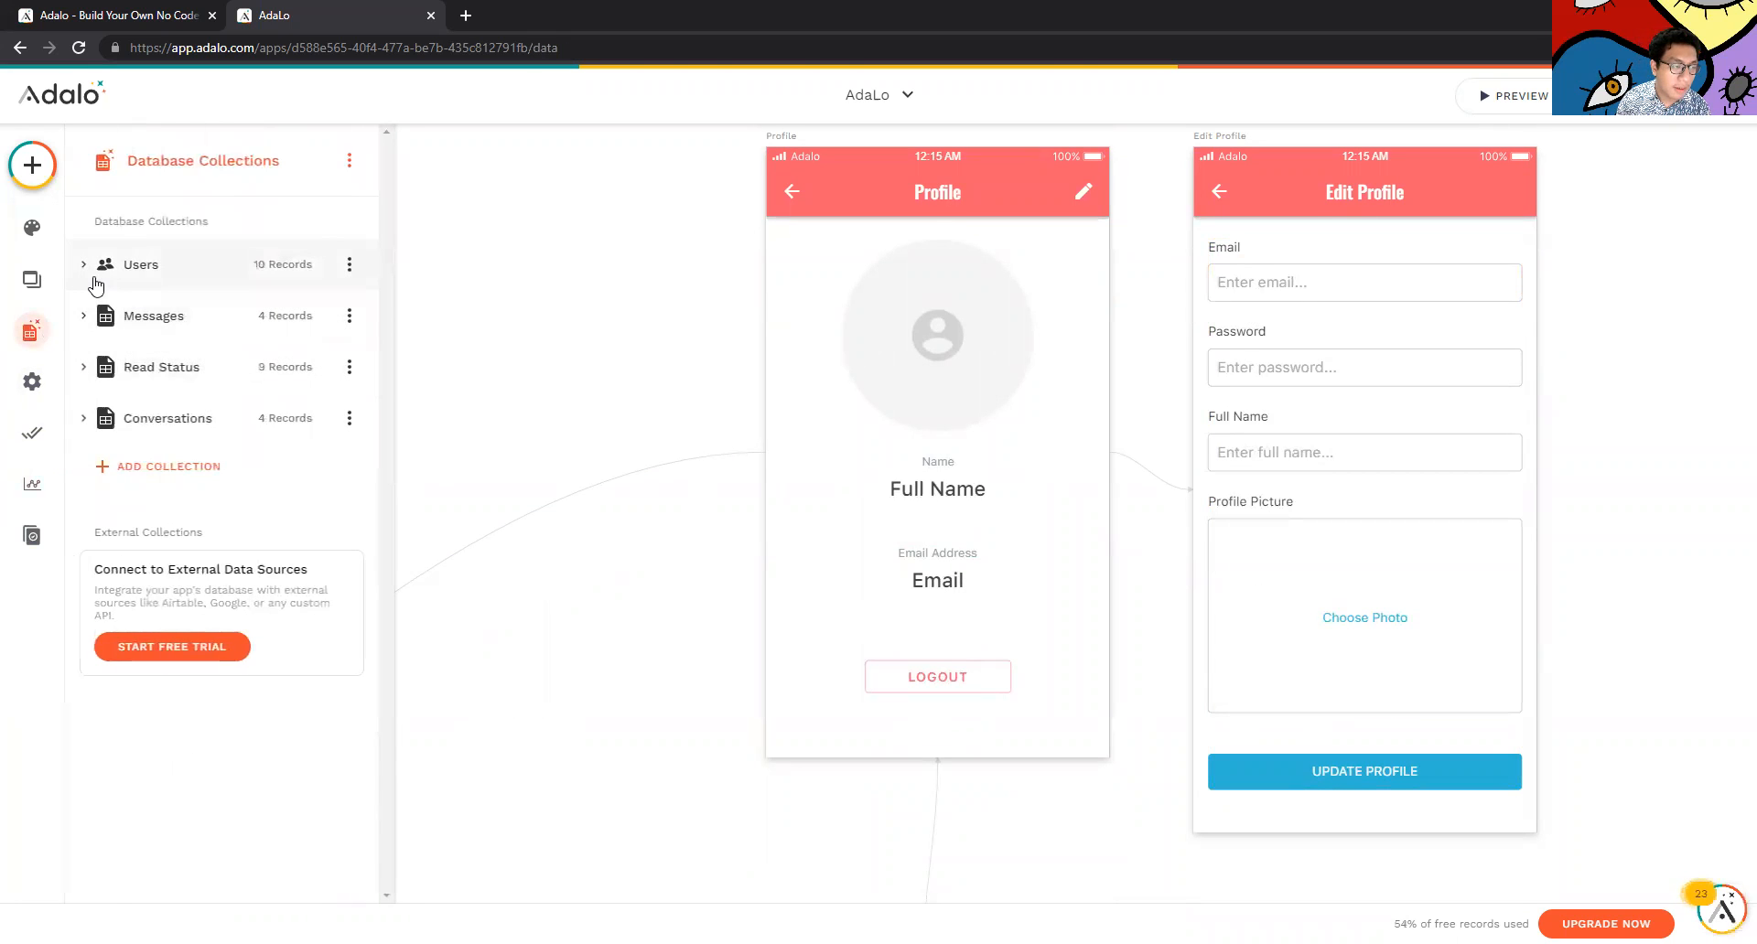
left_click(95, 286)
scroll(243, 440, "down", 4)
scroll(238, 533, "up", 1)
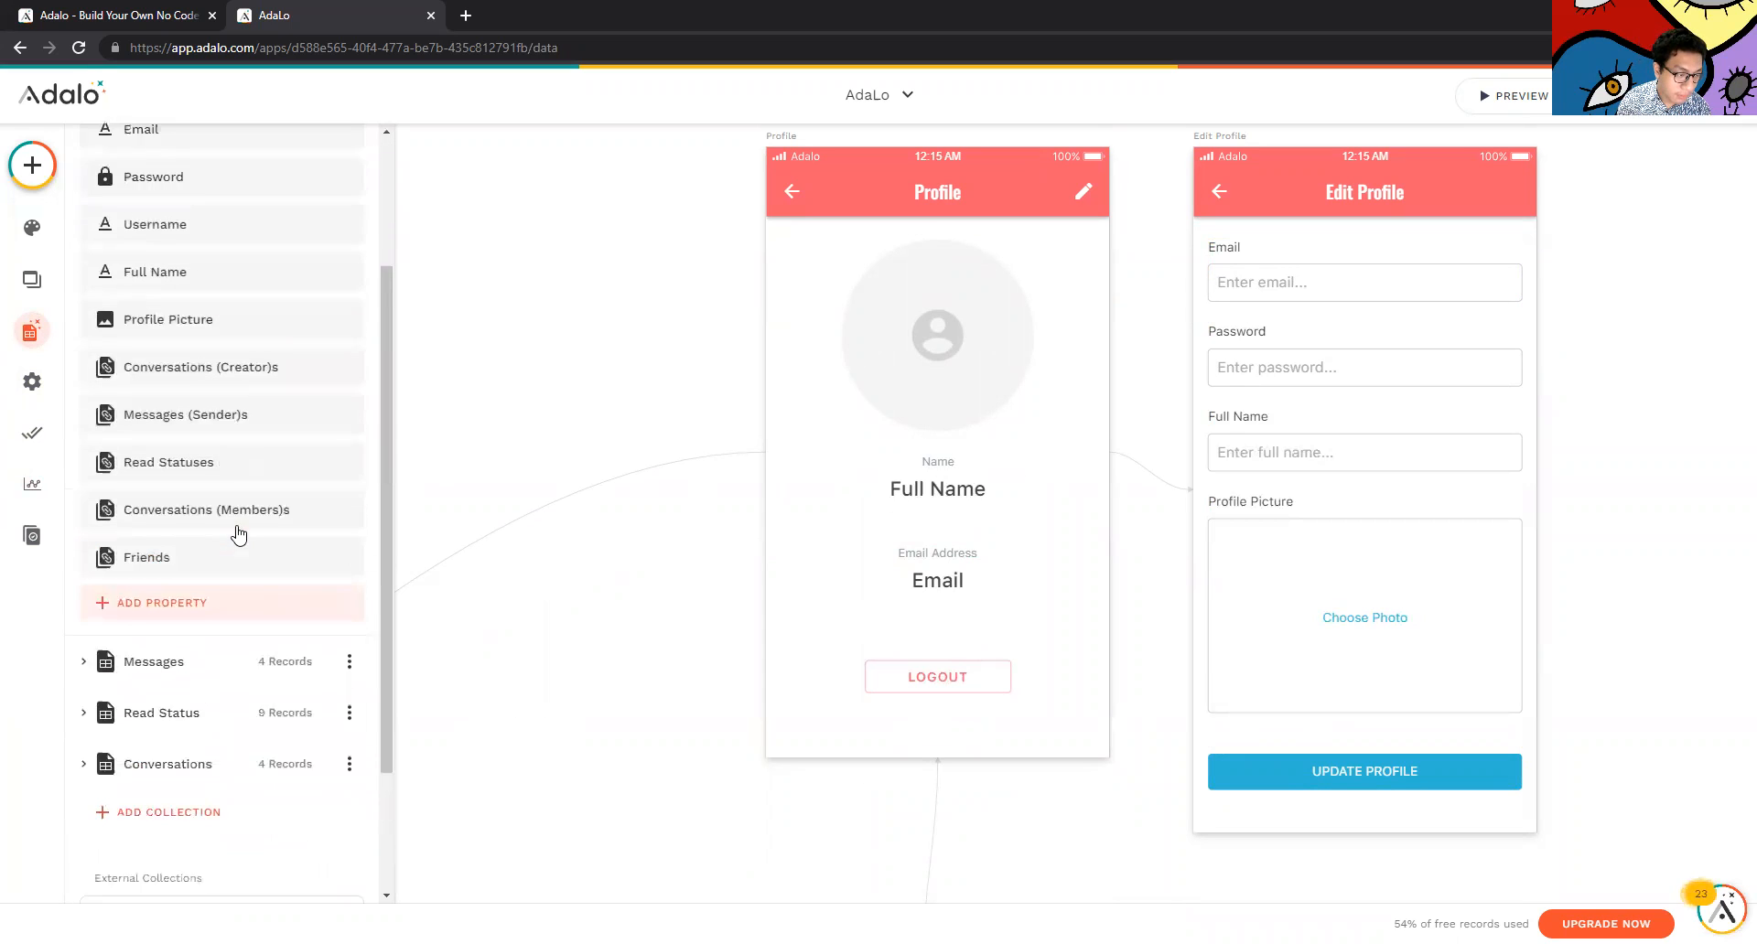
scroll(238, 533, "up", 2)
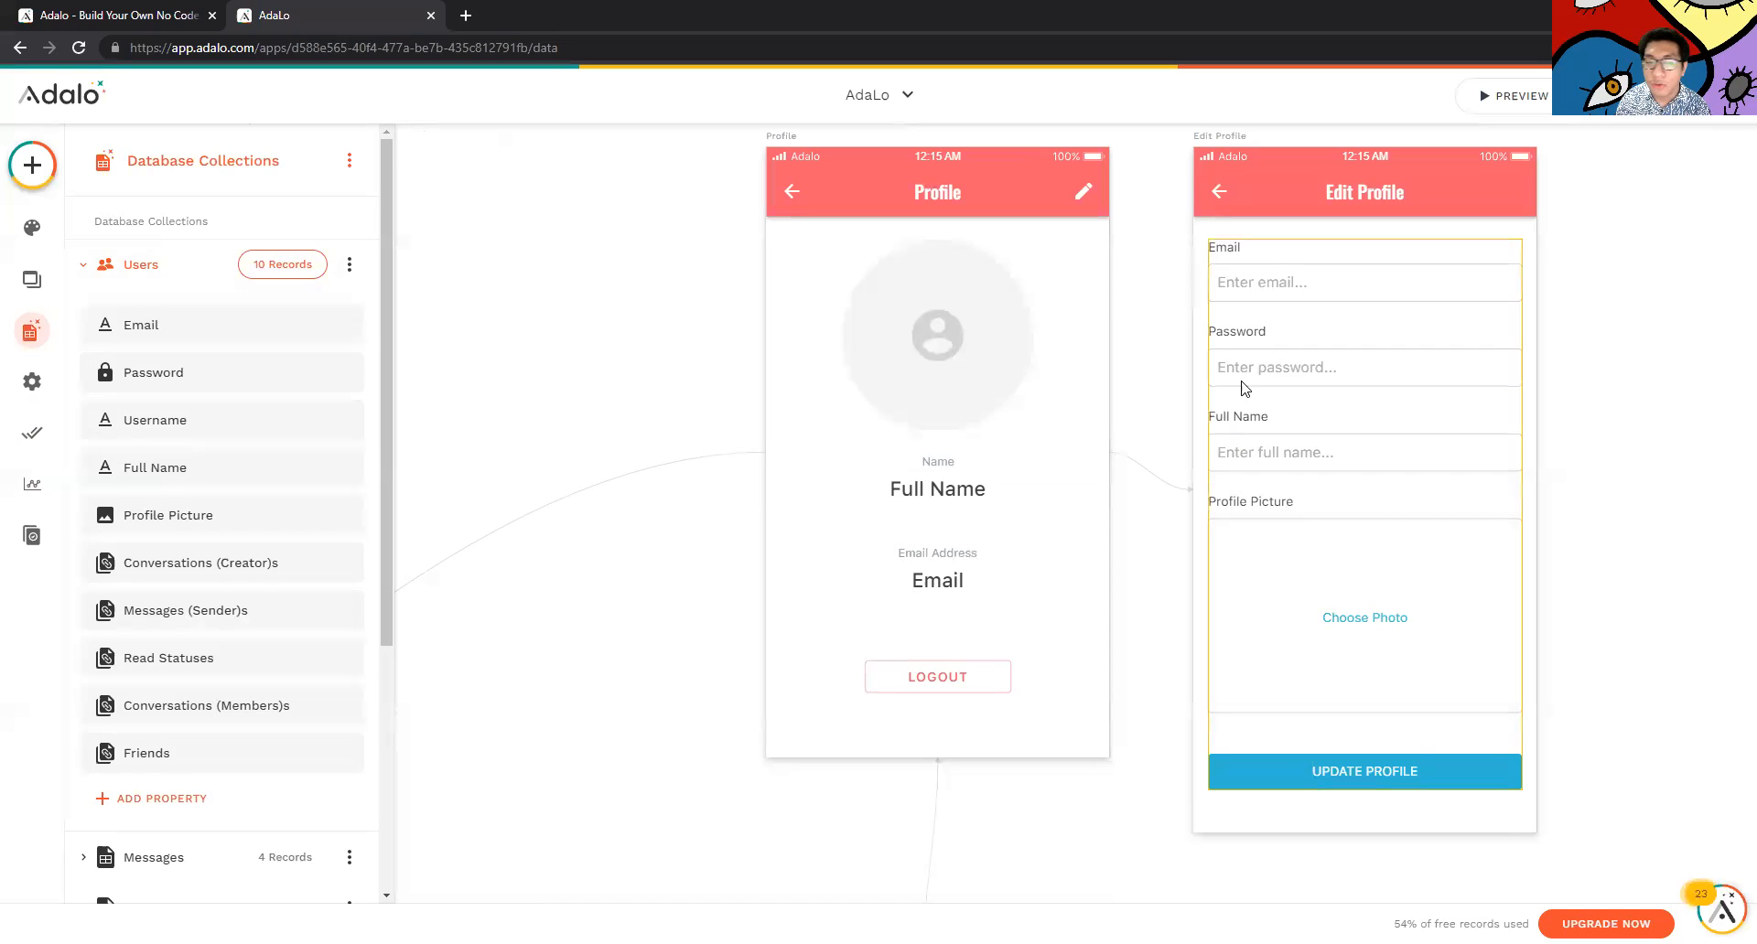
left_click(349, 265)
left_click(345, 321)
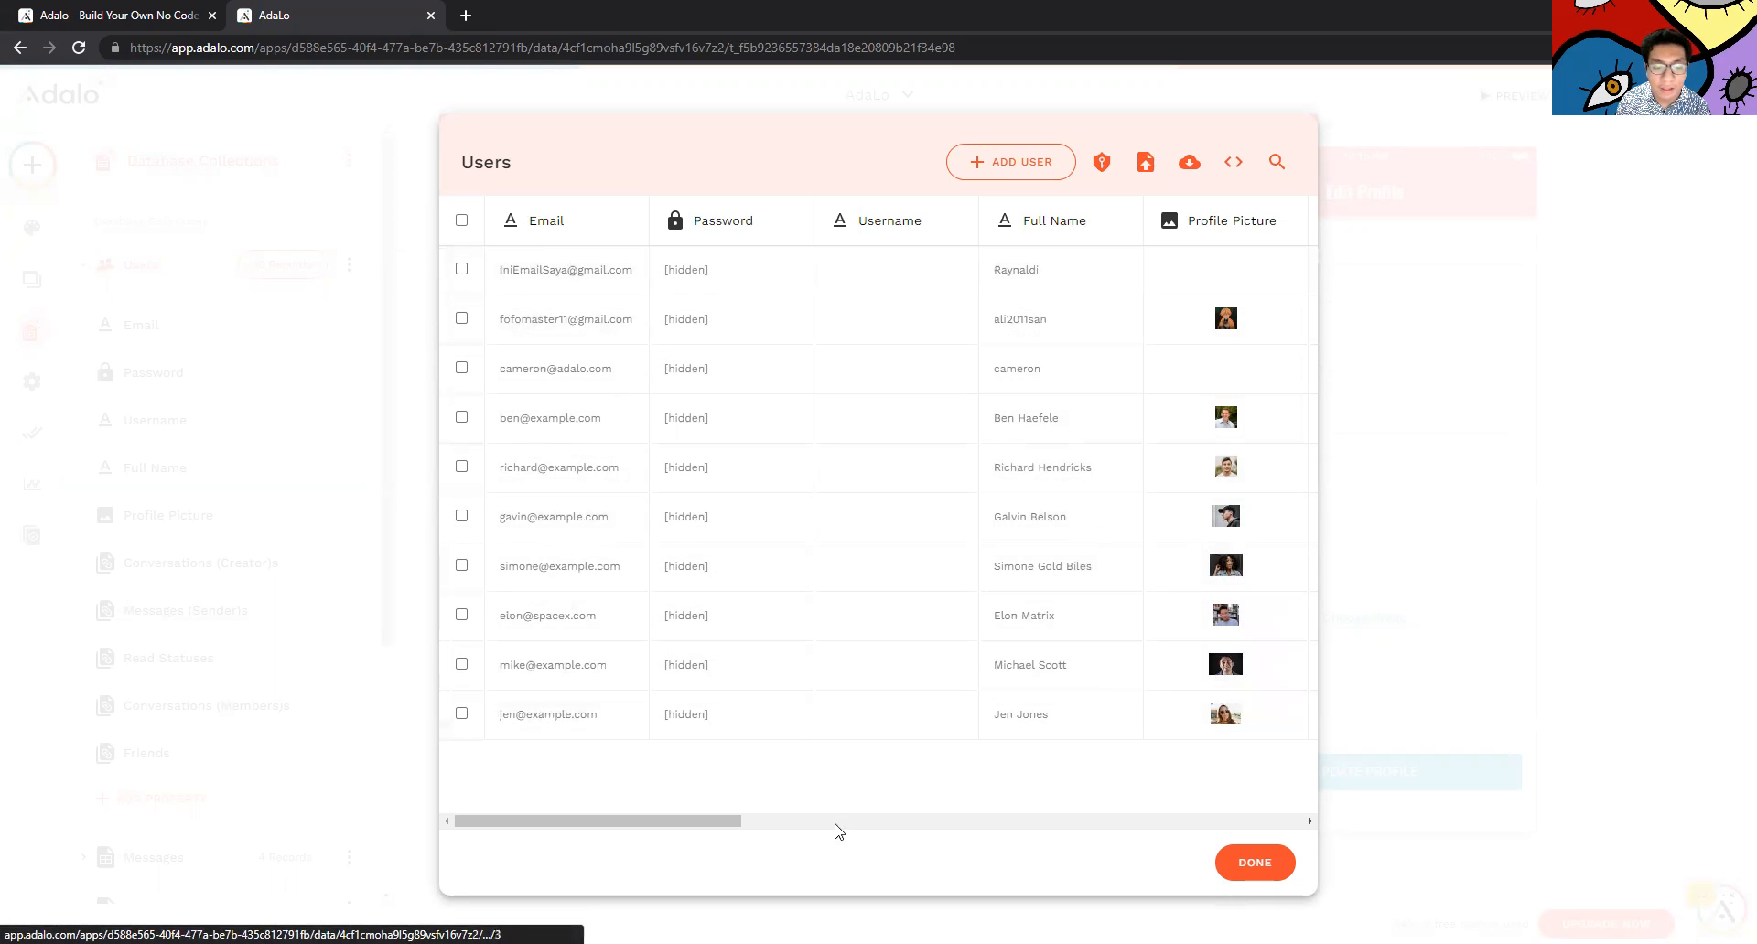
left_click_drag(796, 823, 711, 817)
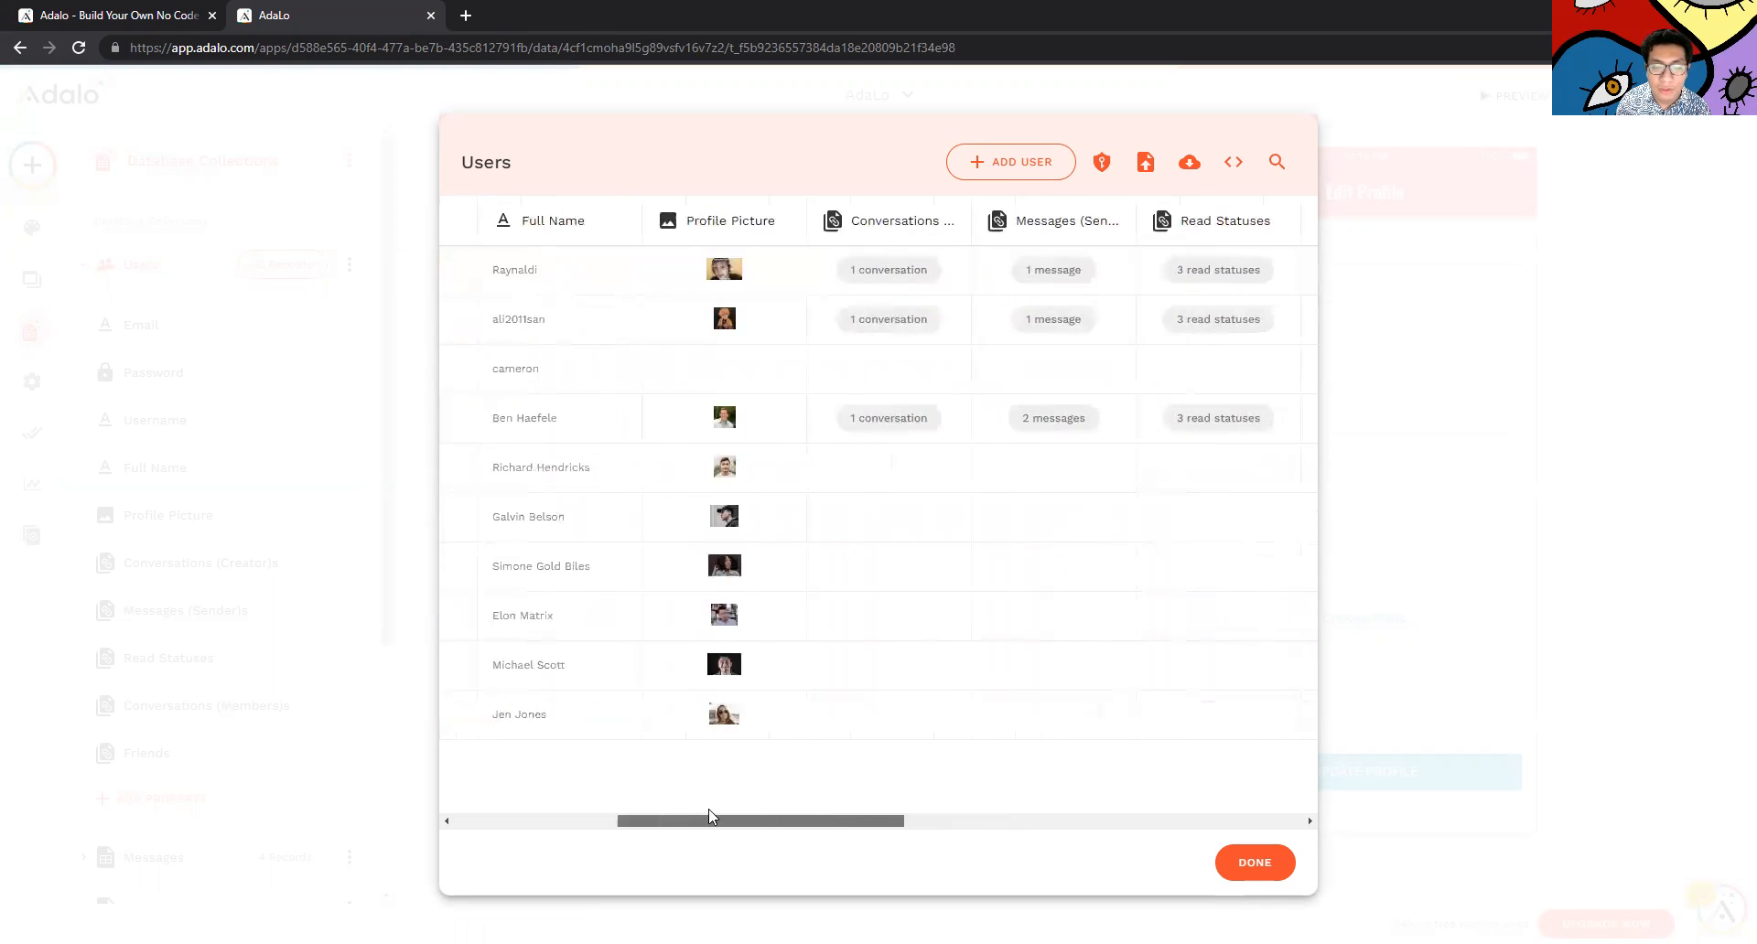
left_click(1255, 861)
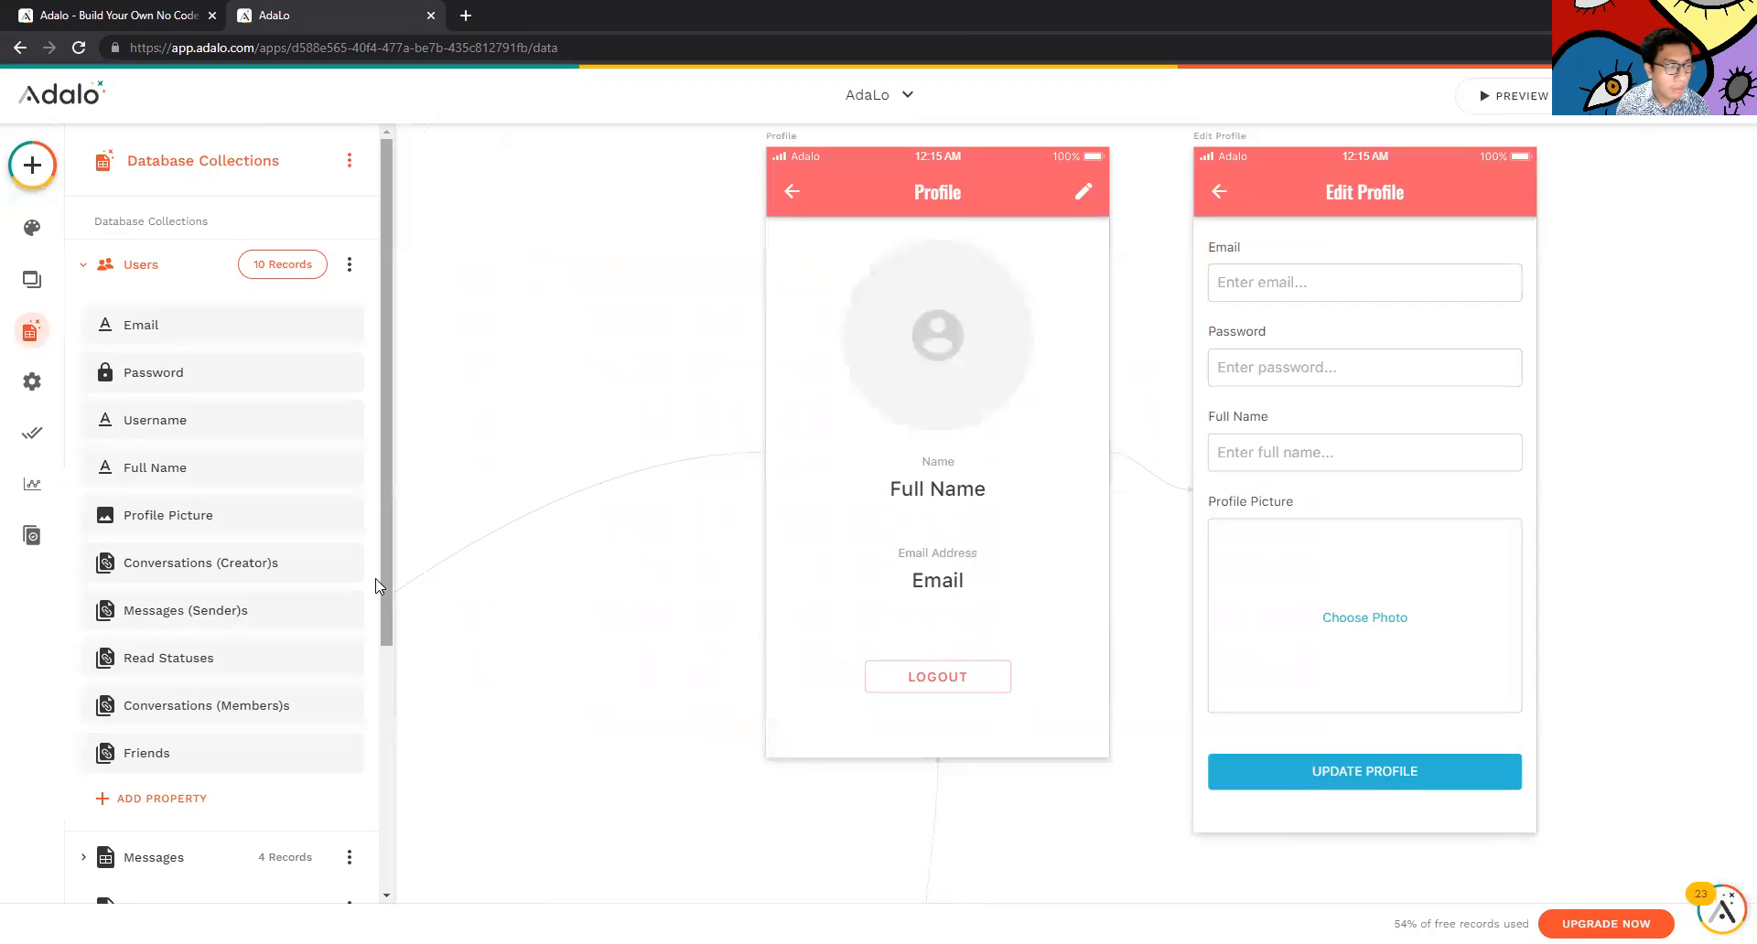
scroll(375, 586, "down", 4)
left_click(209, 641)
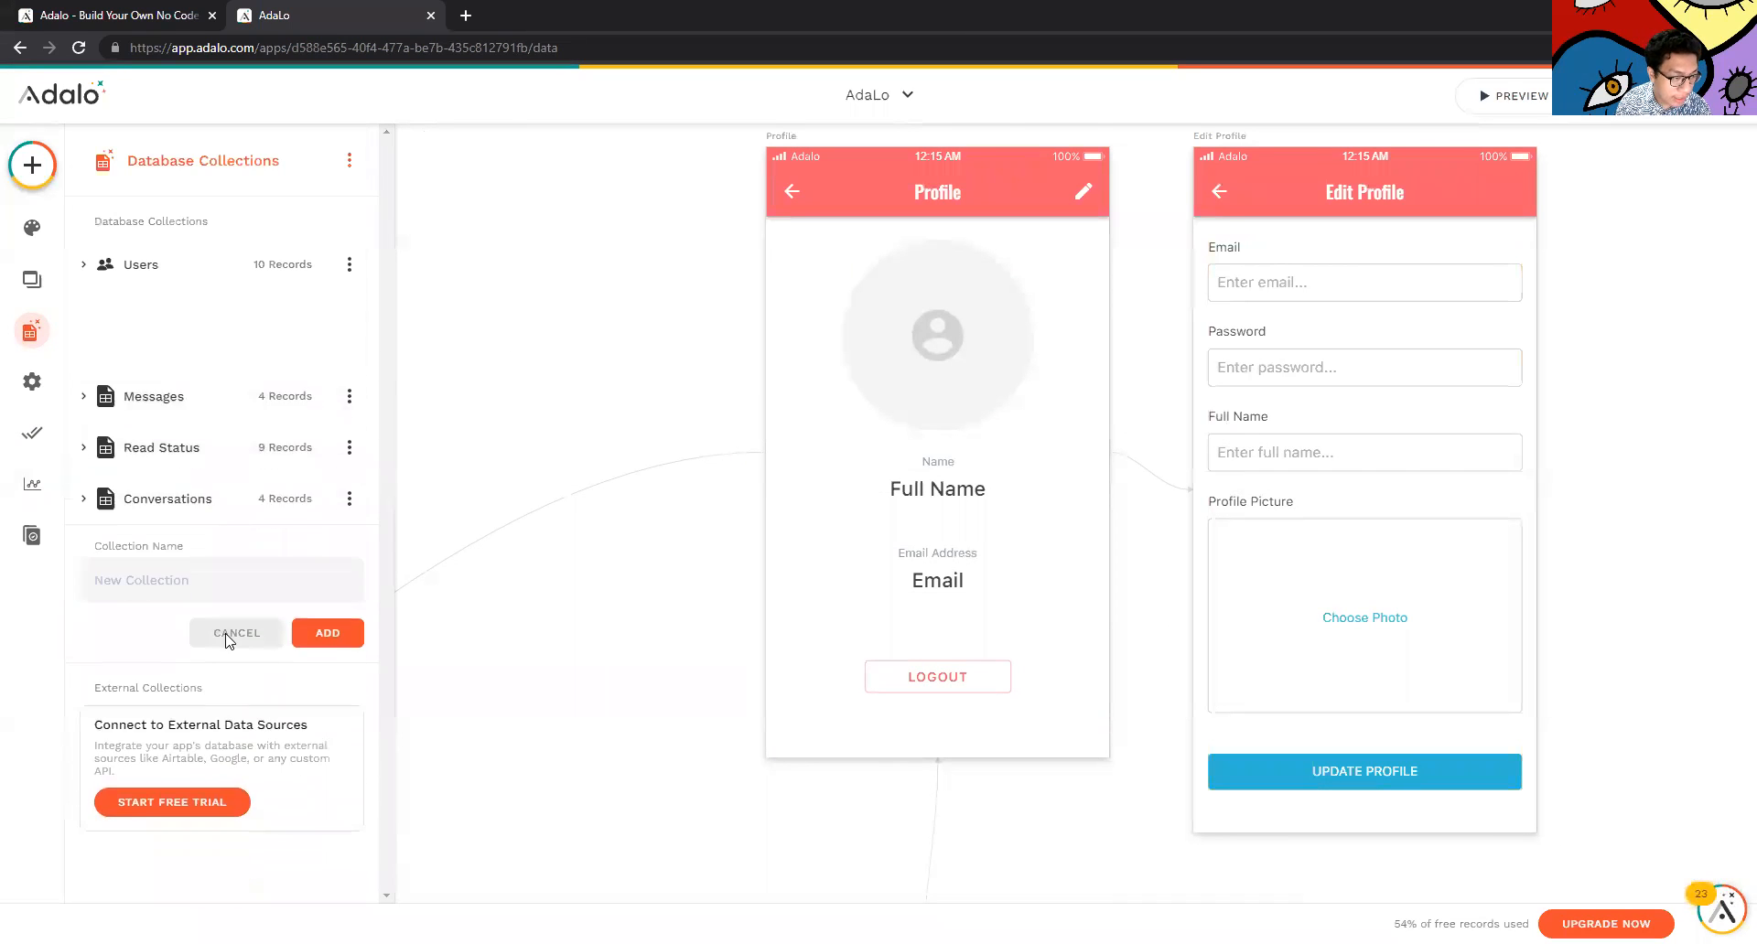
left_click(240, 550)
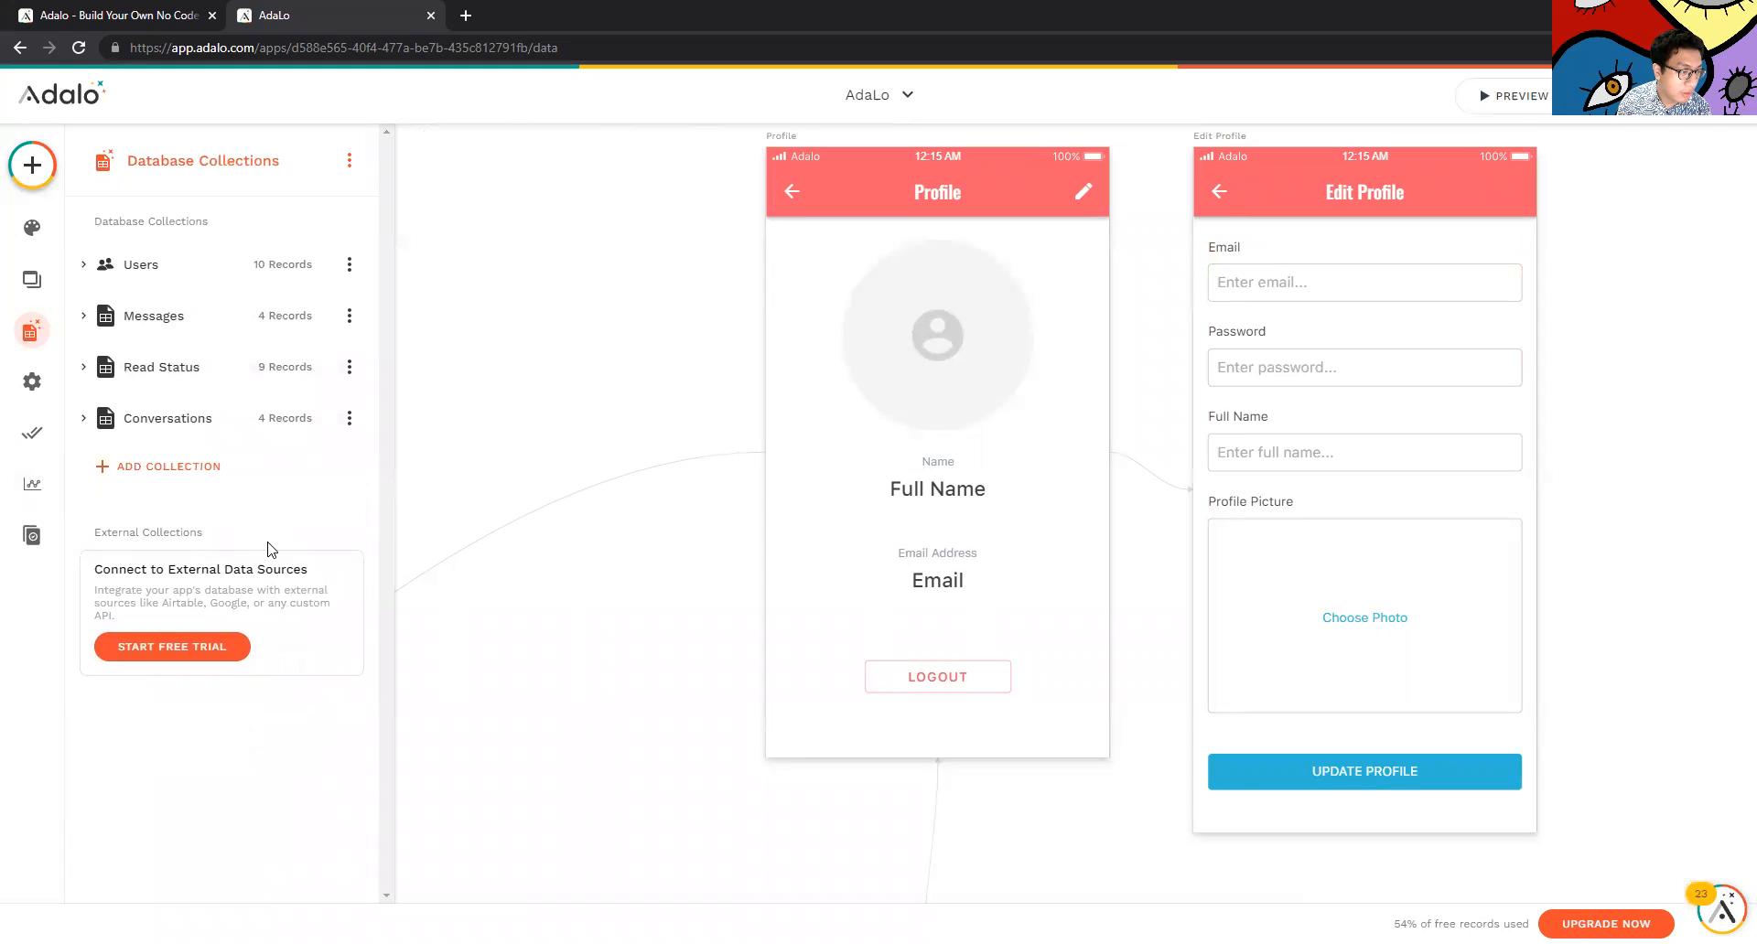
left_click(349, 160)
left_click(188, 212)
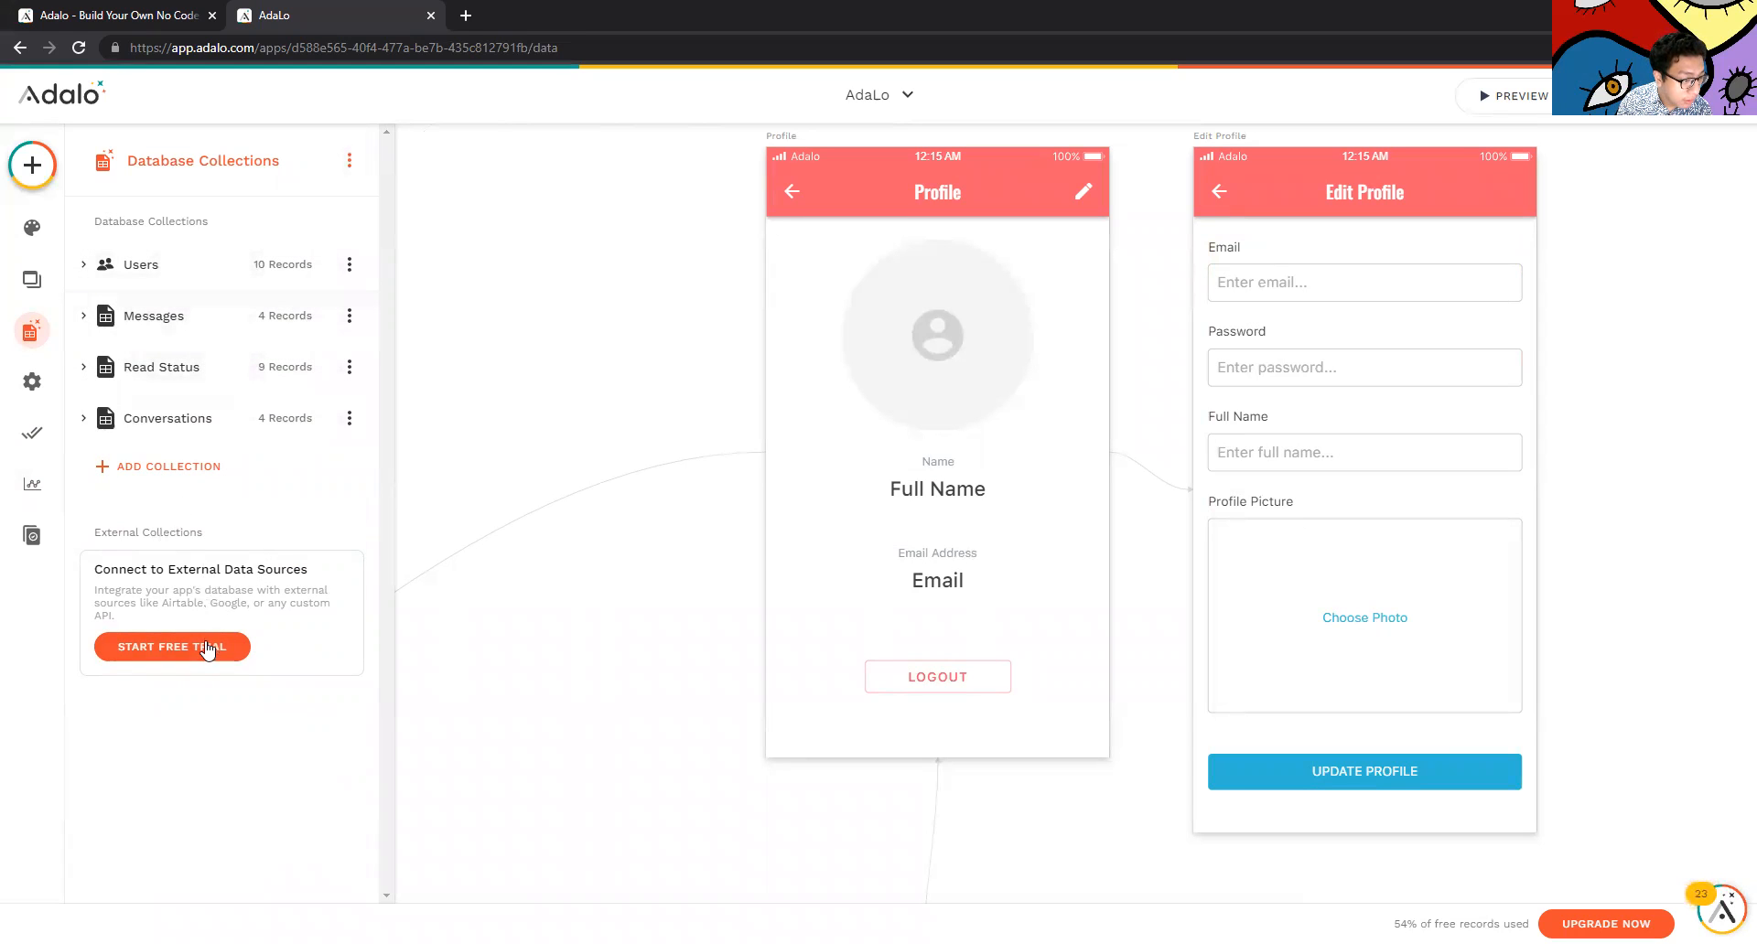
Create a new database collection named 'Data'
left_click(170, 471)
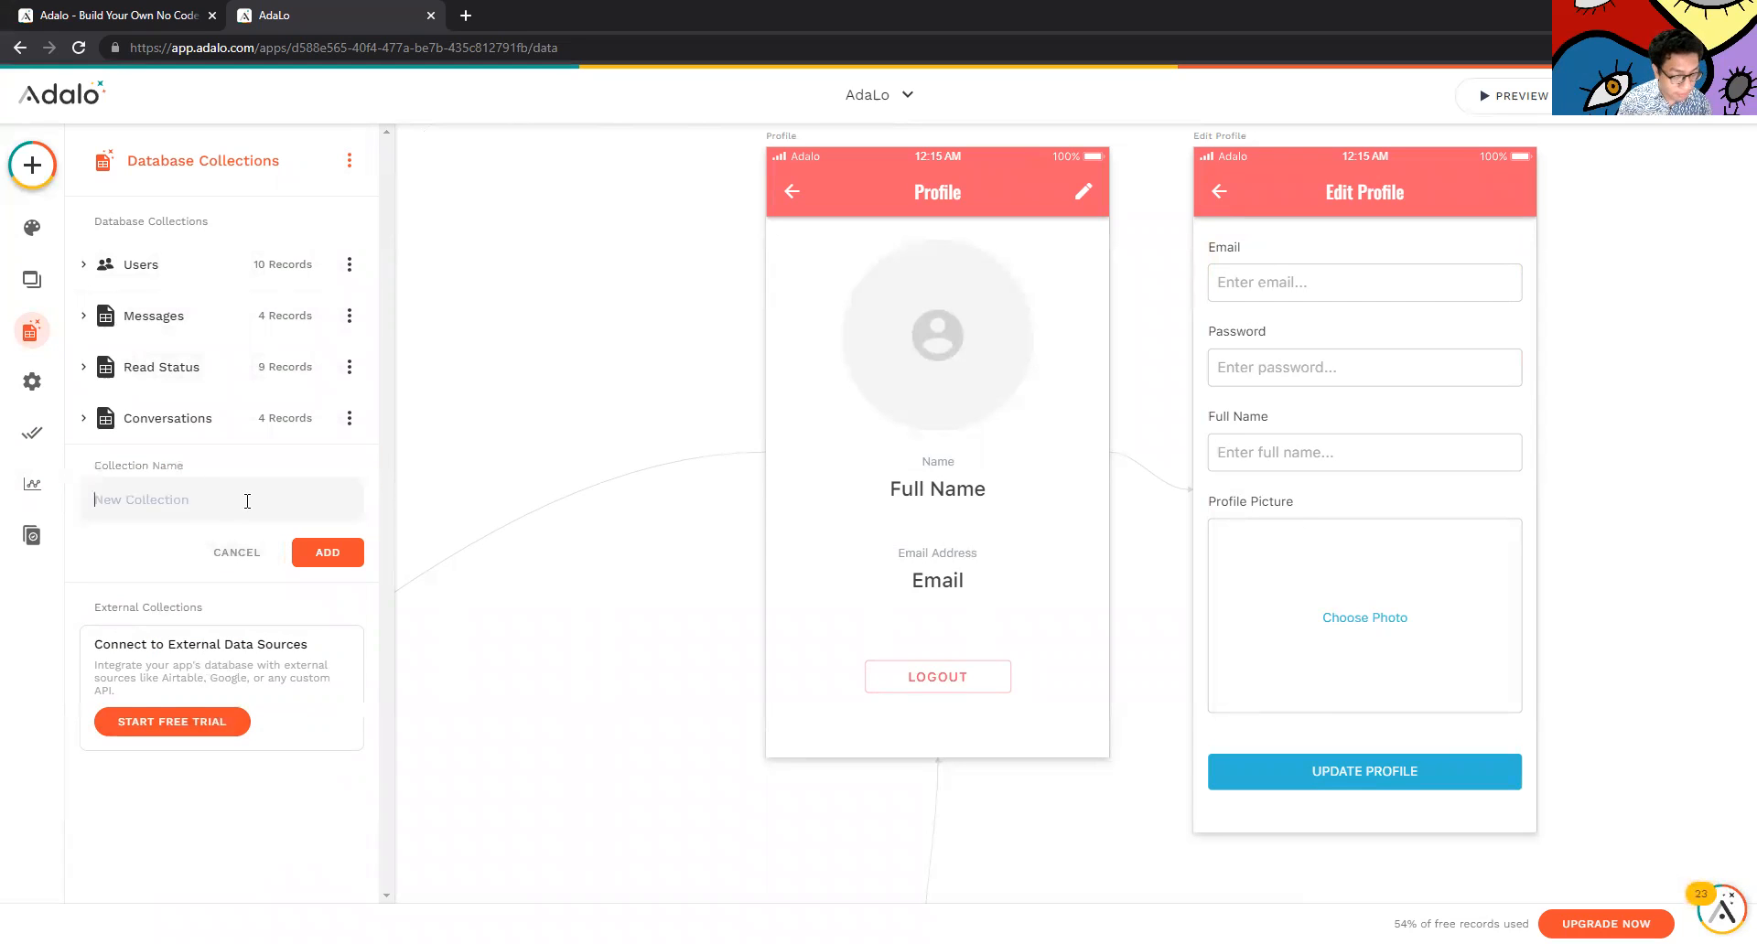
type("D")
key("BackSpace")
type("Data")
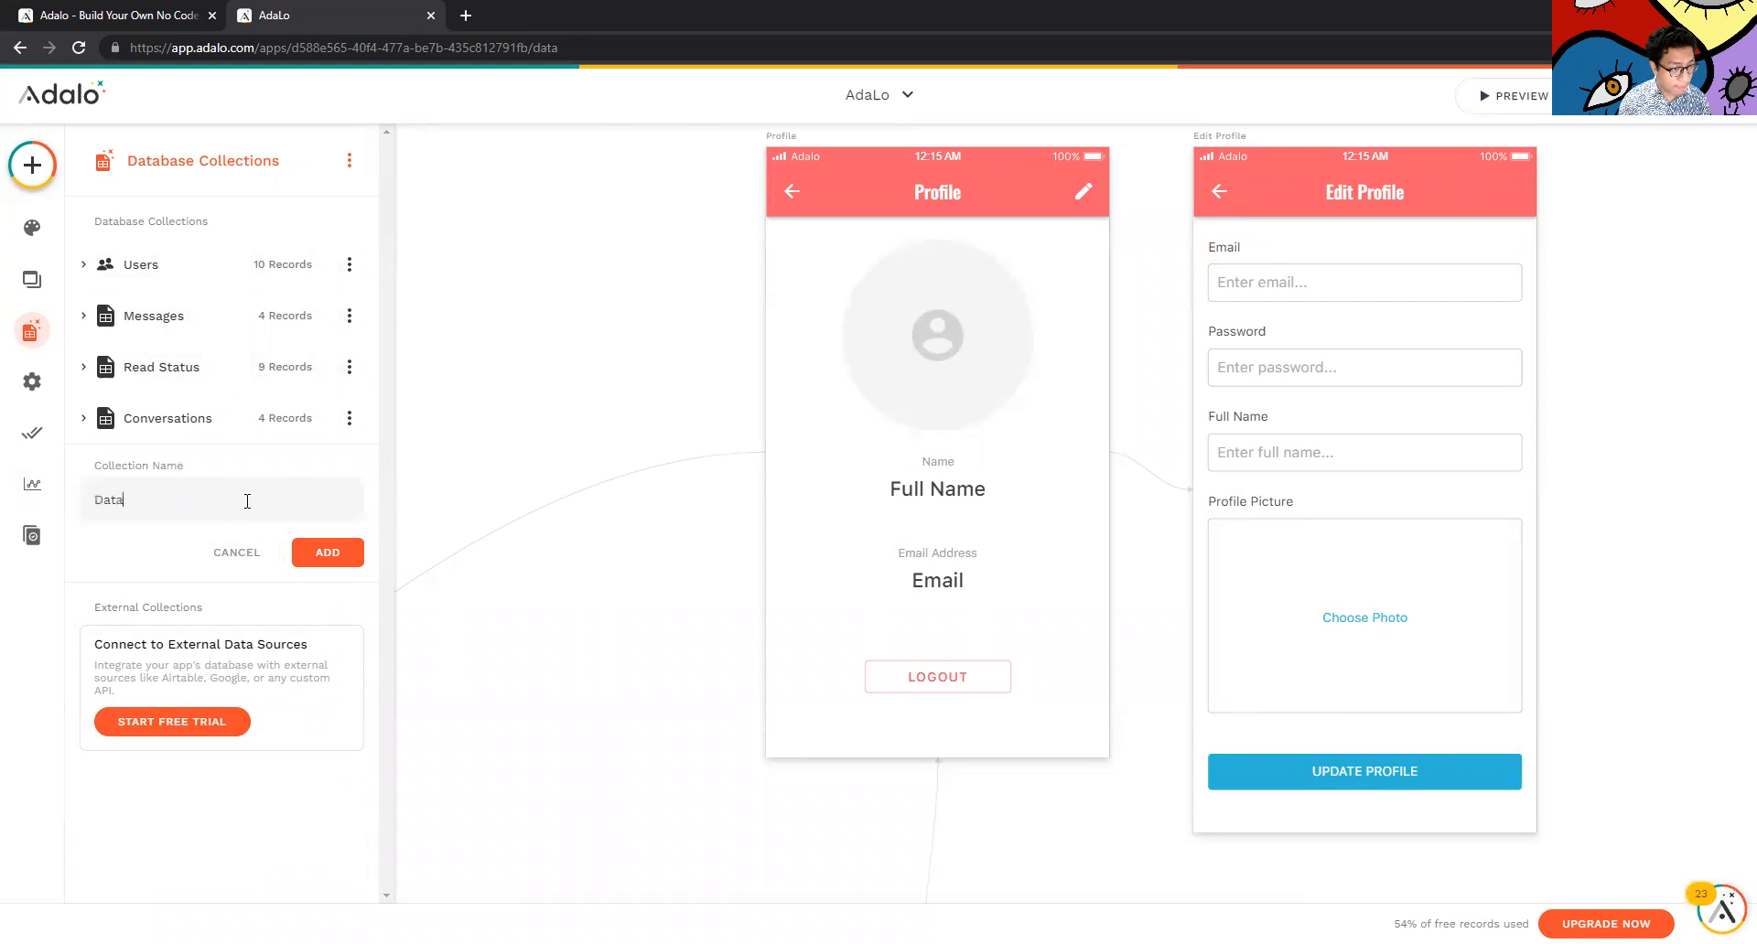
left_click(352, 556)
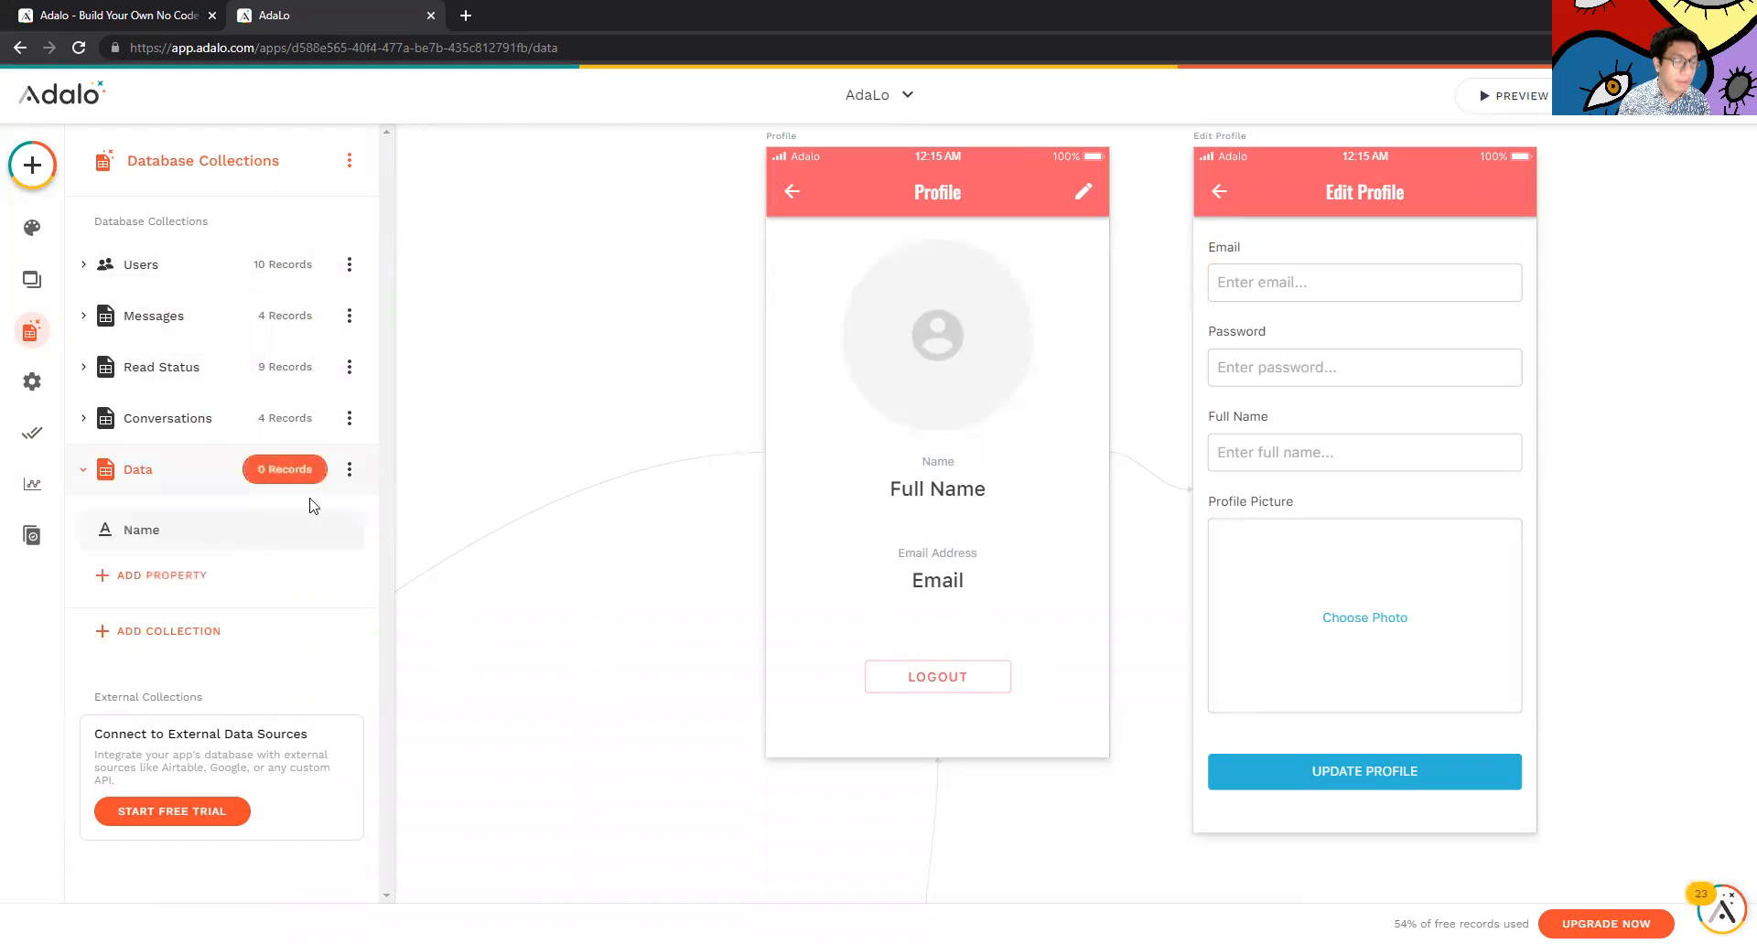
Check the Name property and confirm the Data collection has no records
left_click(259, 542)
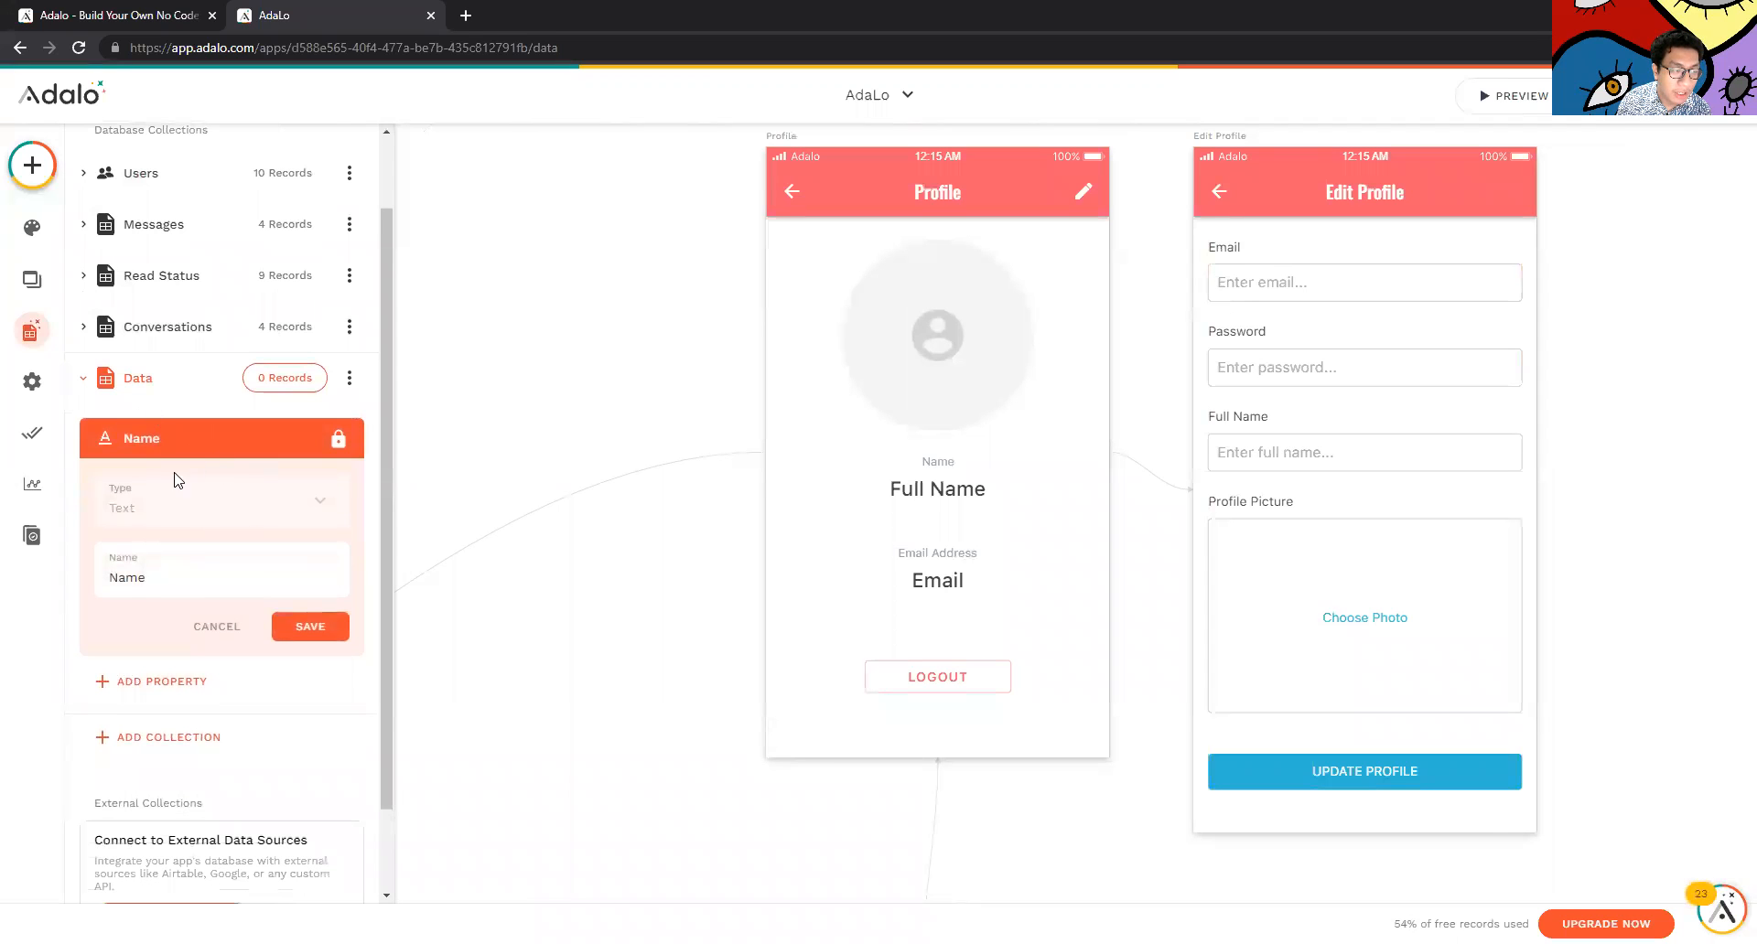
scroll(337, 409, "up", 1)
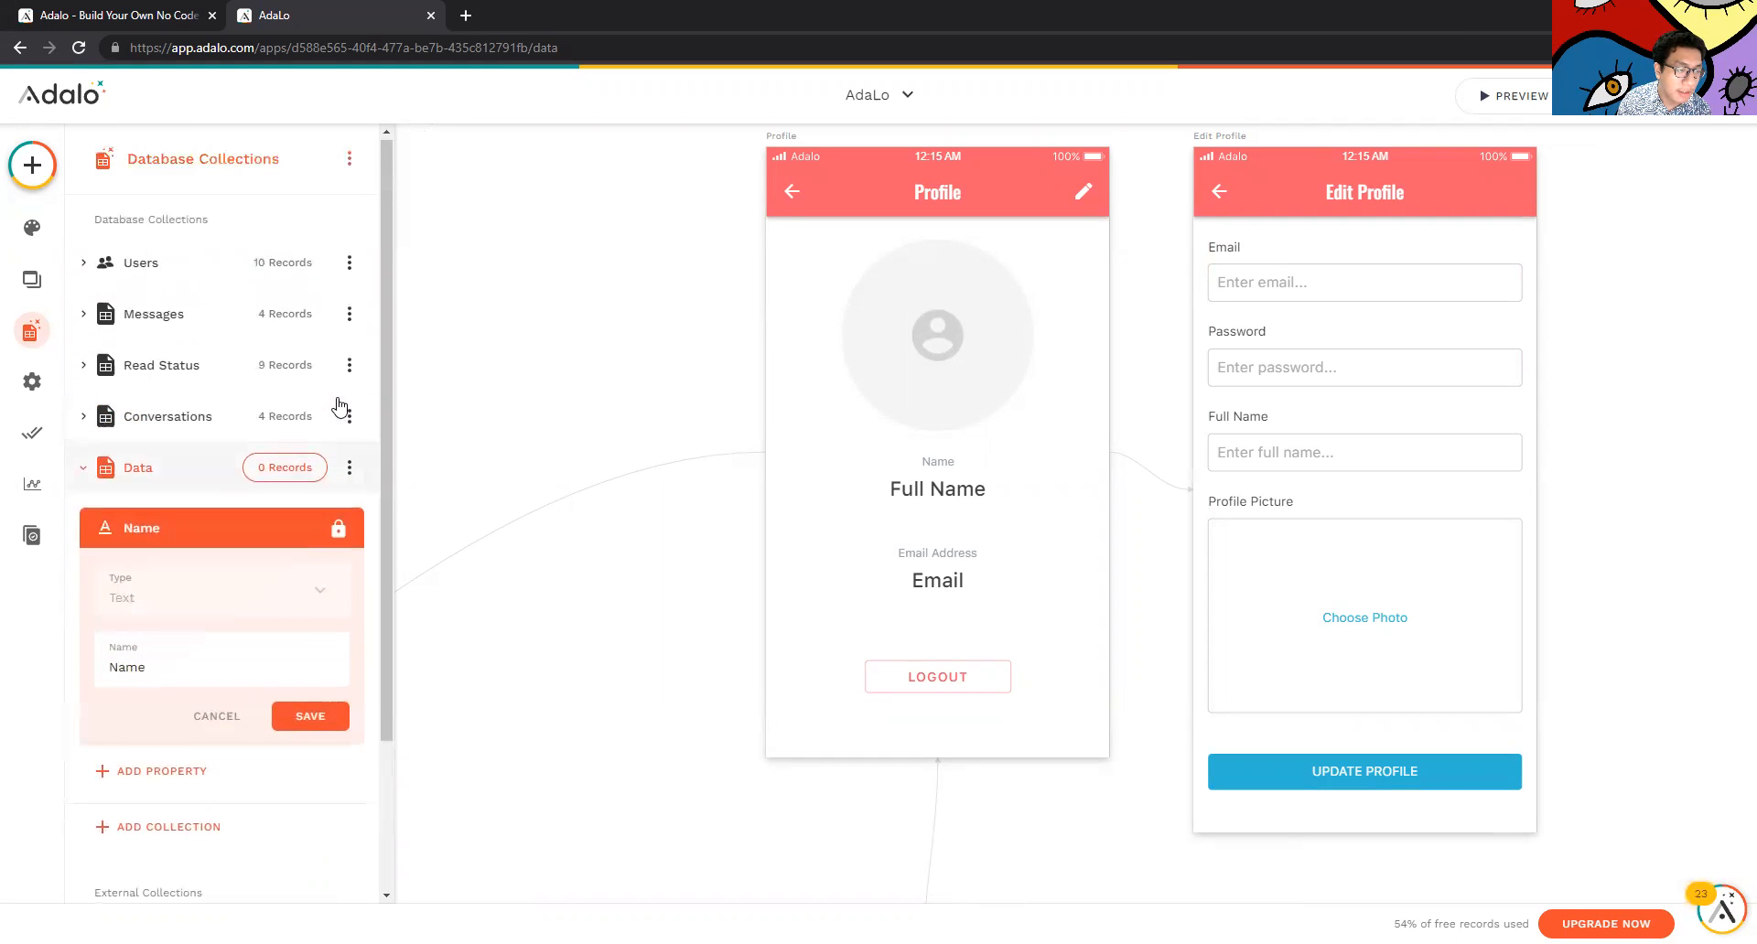
left_click(349, 469)
left_click(343, 522)
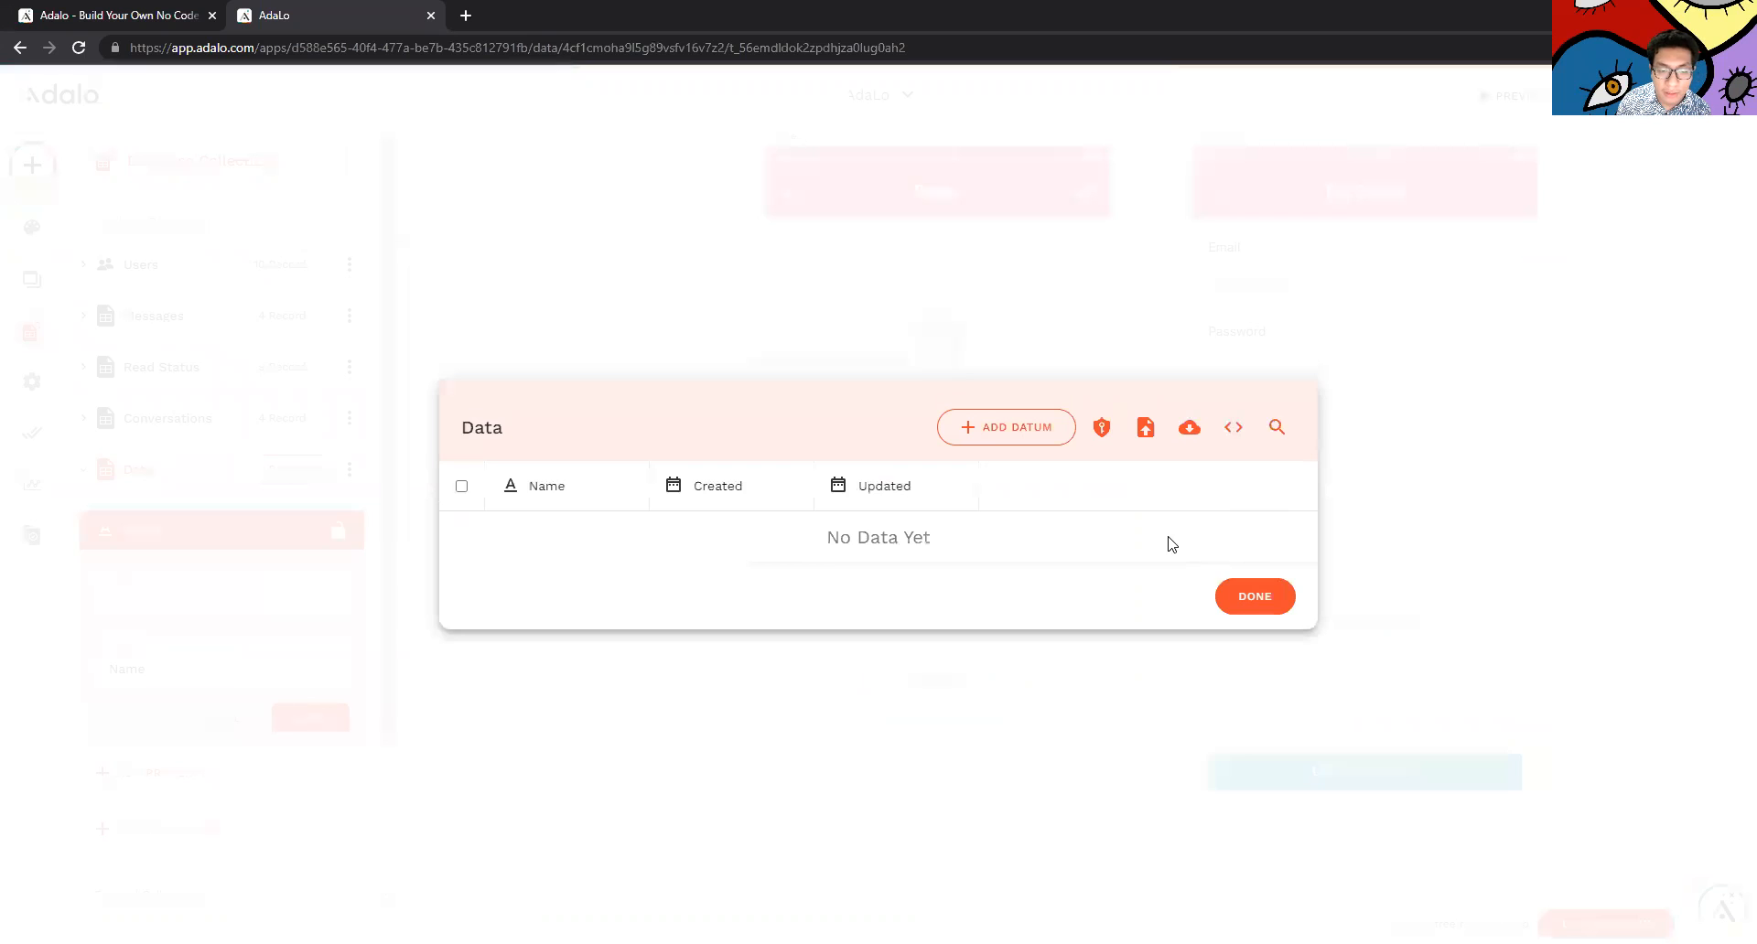
left_click(1255, 597)
scroll(156, 678, "down", 1)
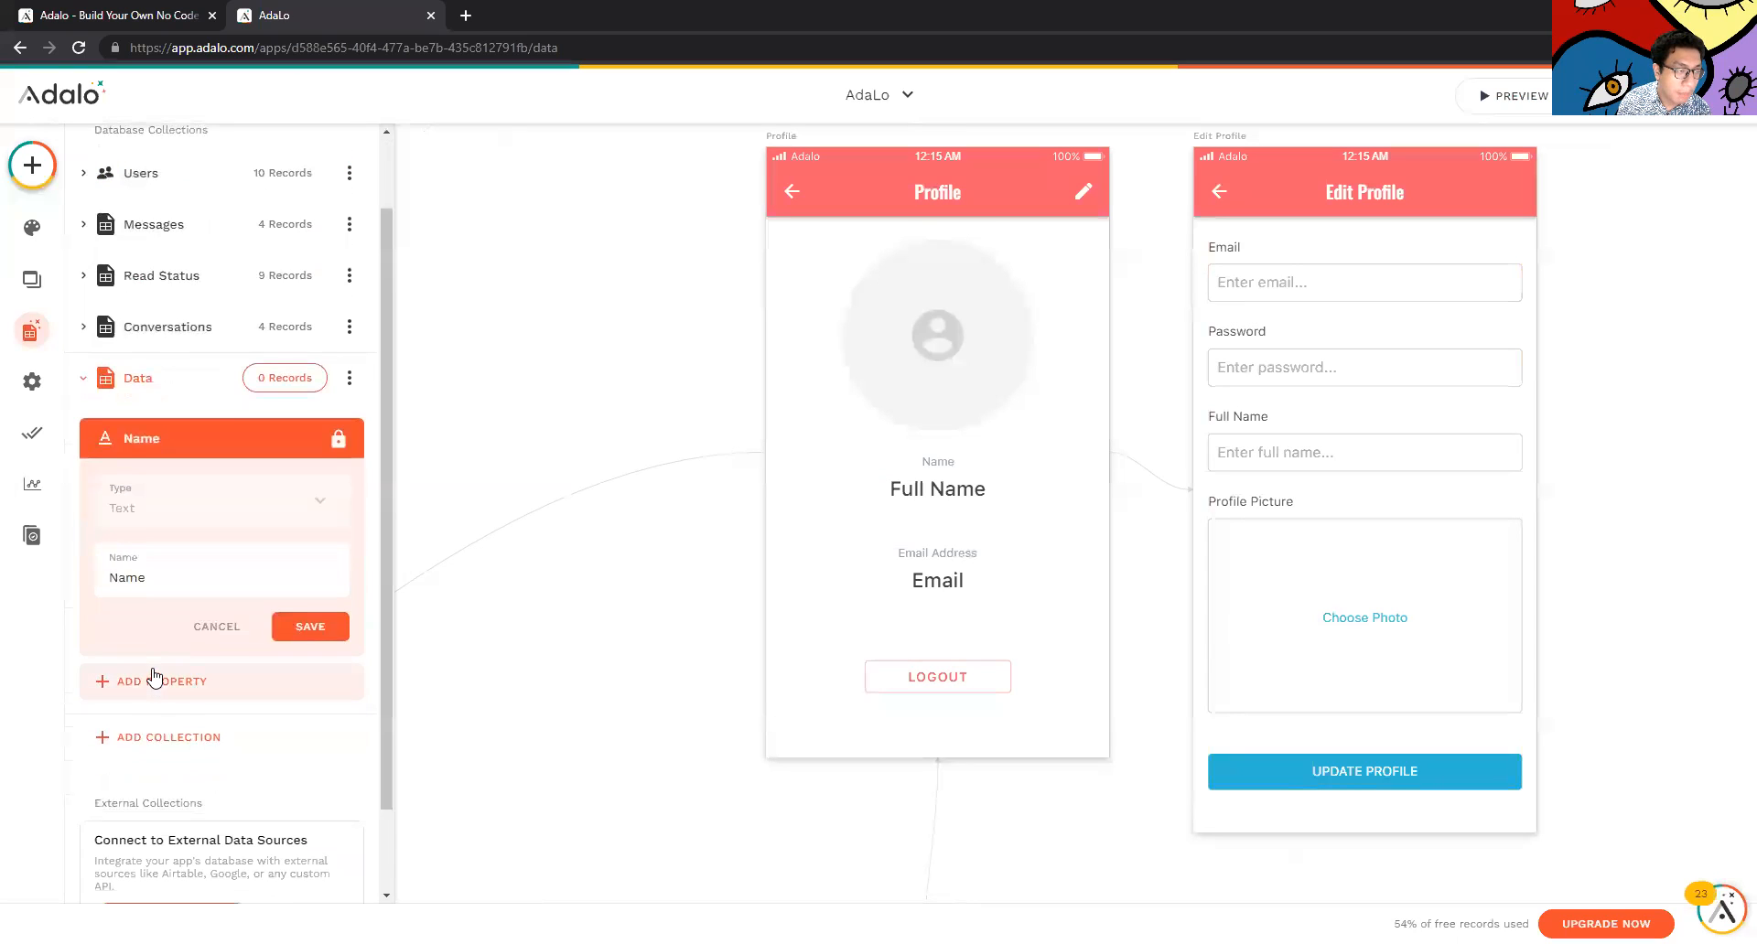
Add a Text property named 'Tempat Tinggal' to Data and close the collections panel
left_click(168, 682)
left_click(194, 703)
left_click(134, 701)
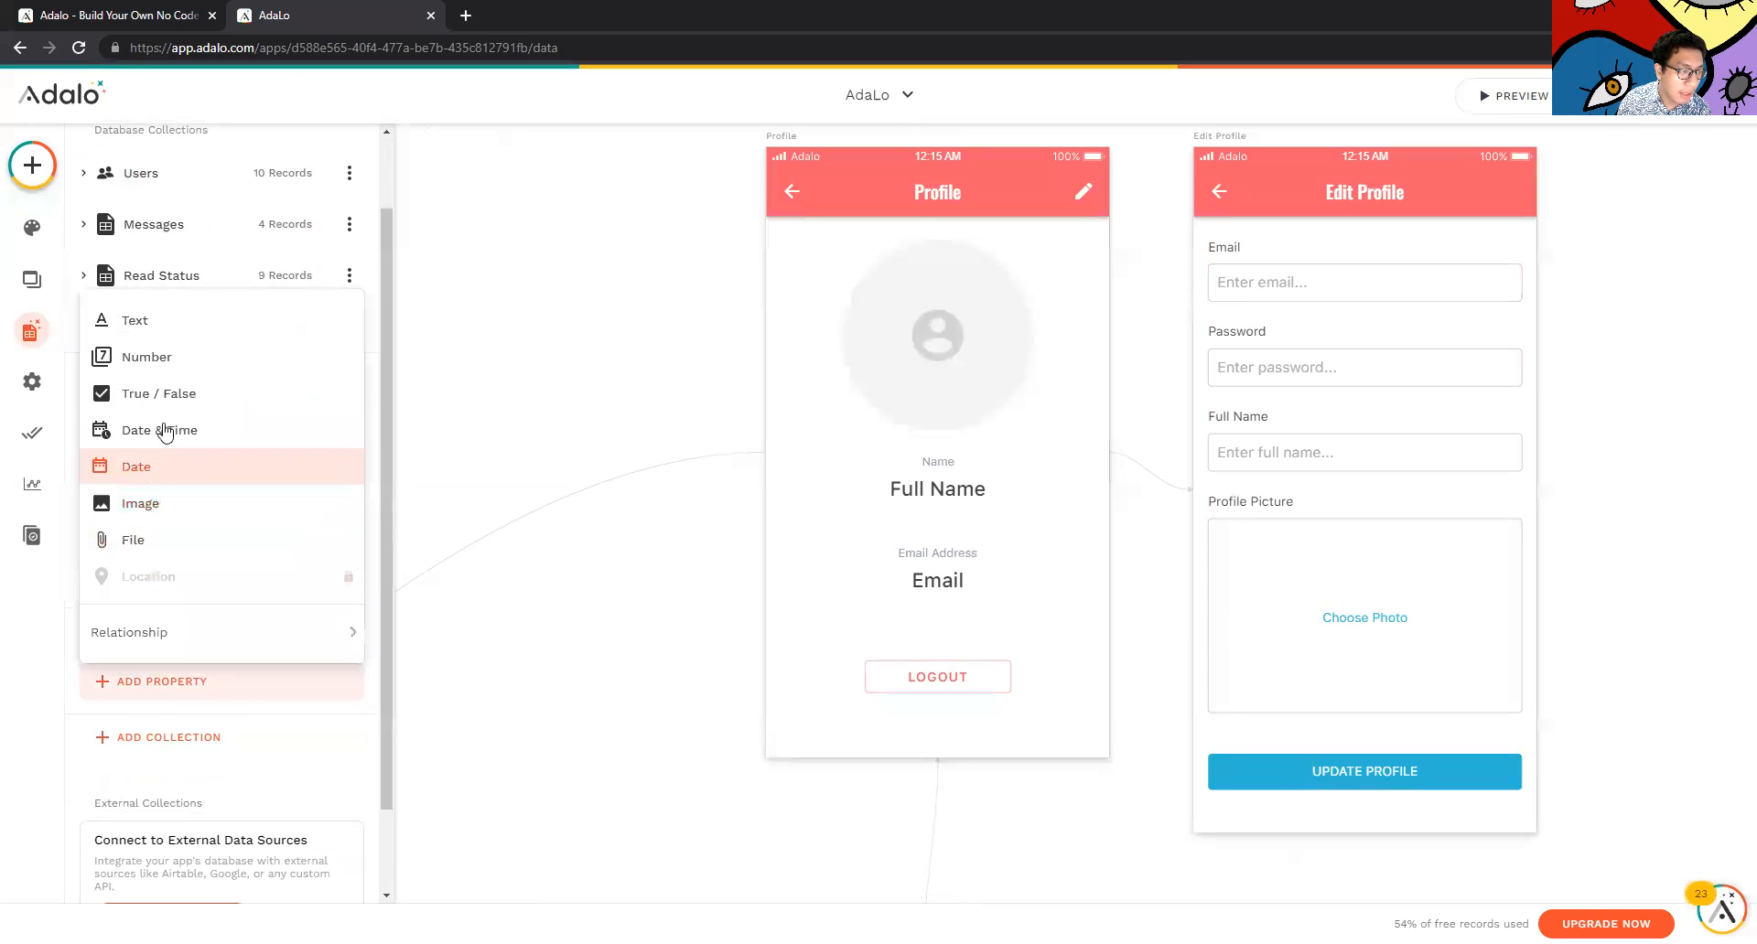
left_click(135, 321)
key("ctrl+shift+Left")
key("ctrl+shift+Left")
type("Tempat Tinggal")
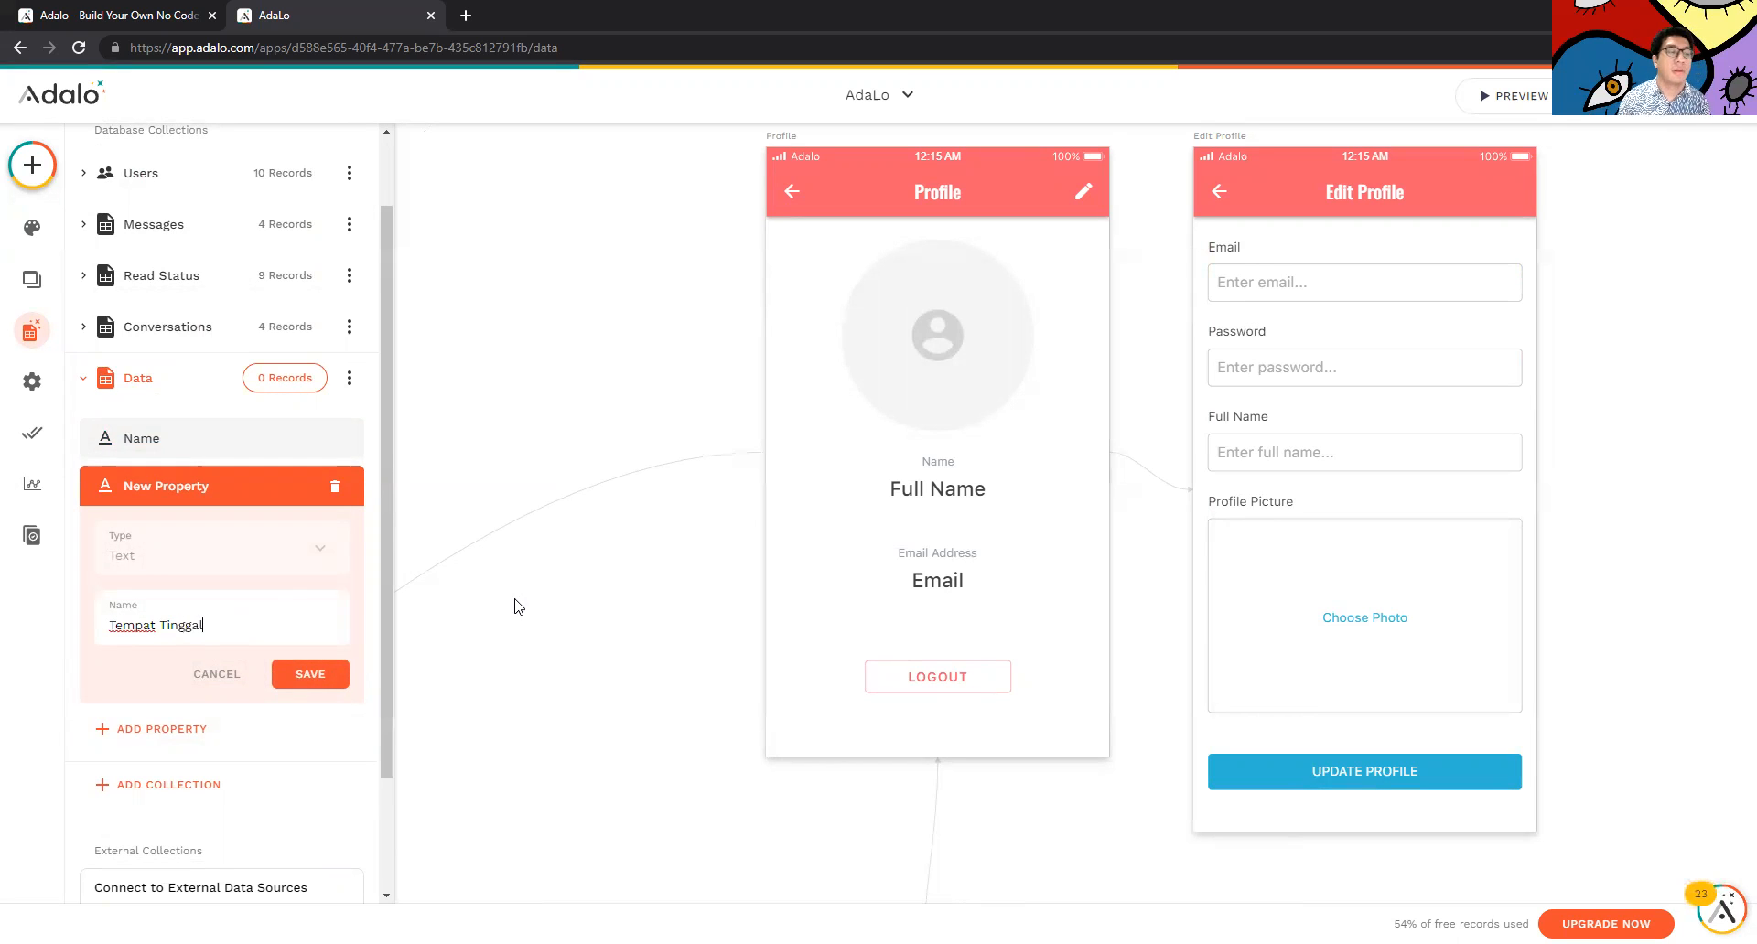
left_click(312, 674)
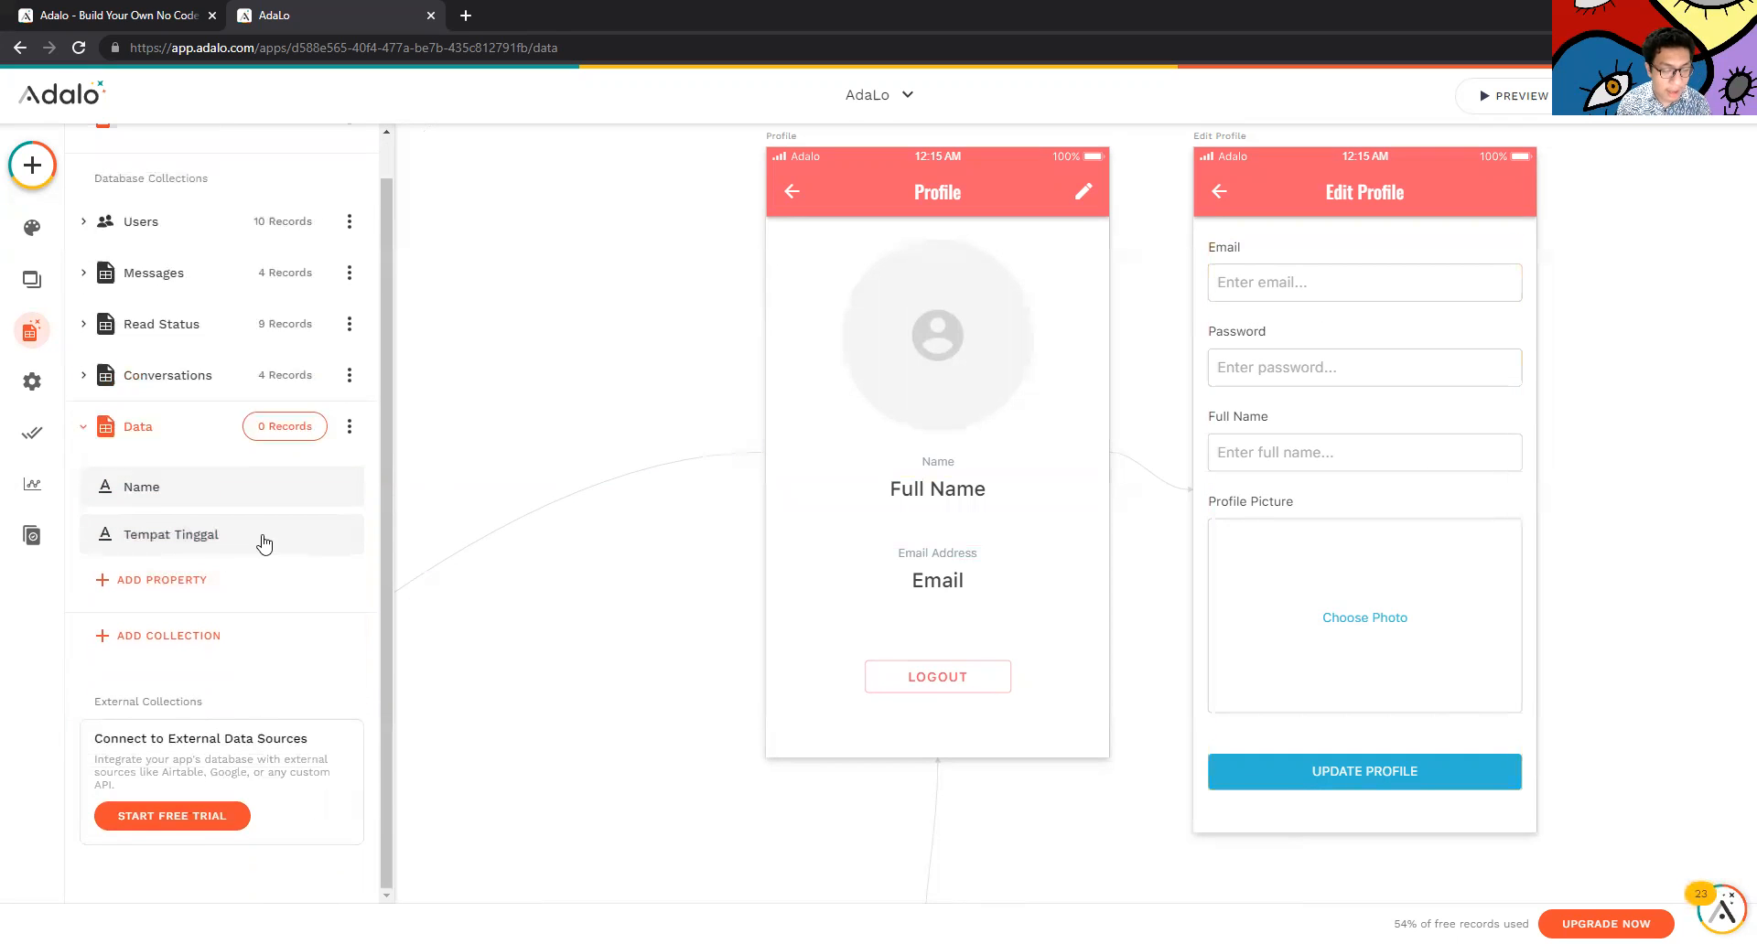
left_click(920, 519)
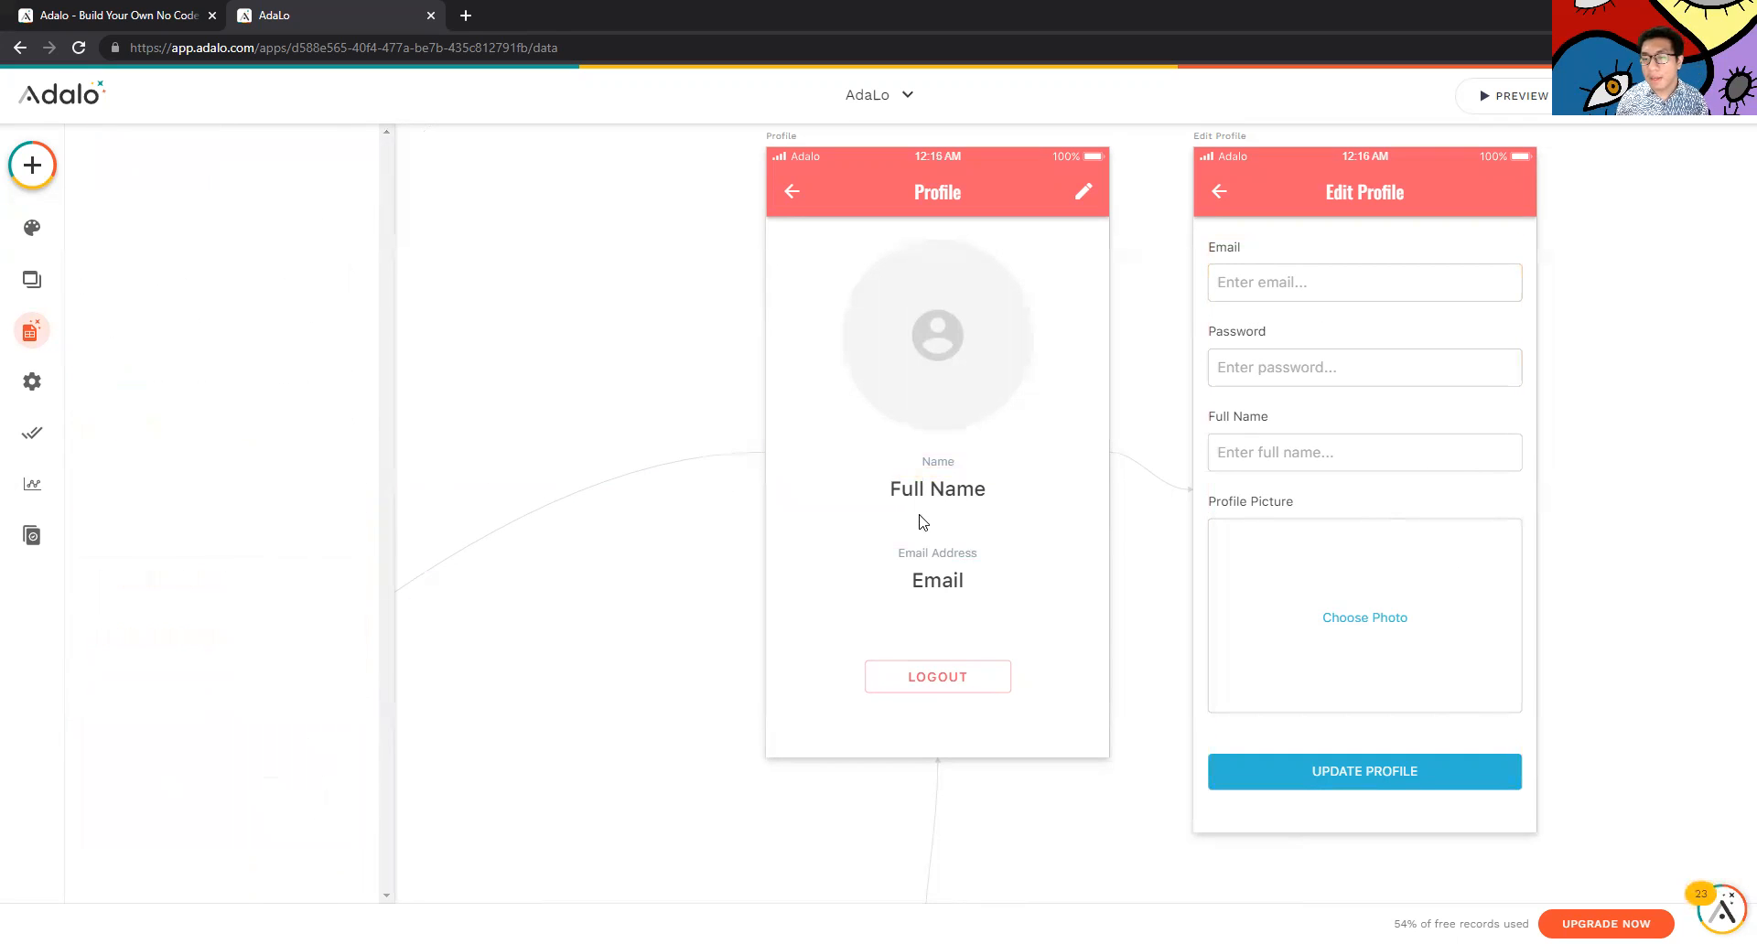
left_click(30, 332)
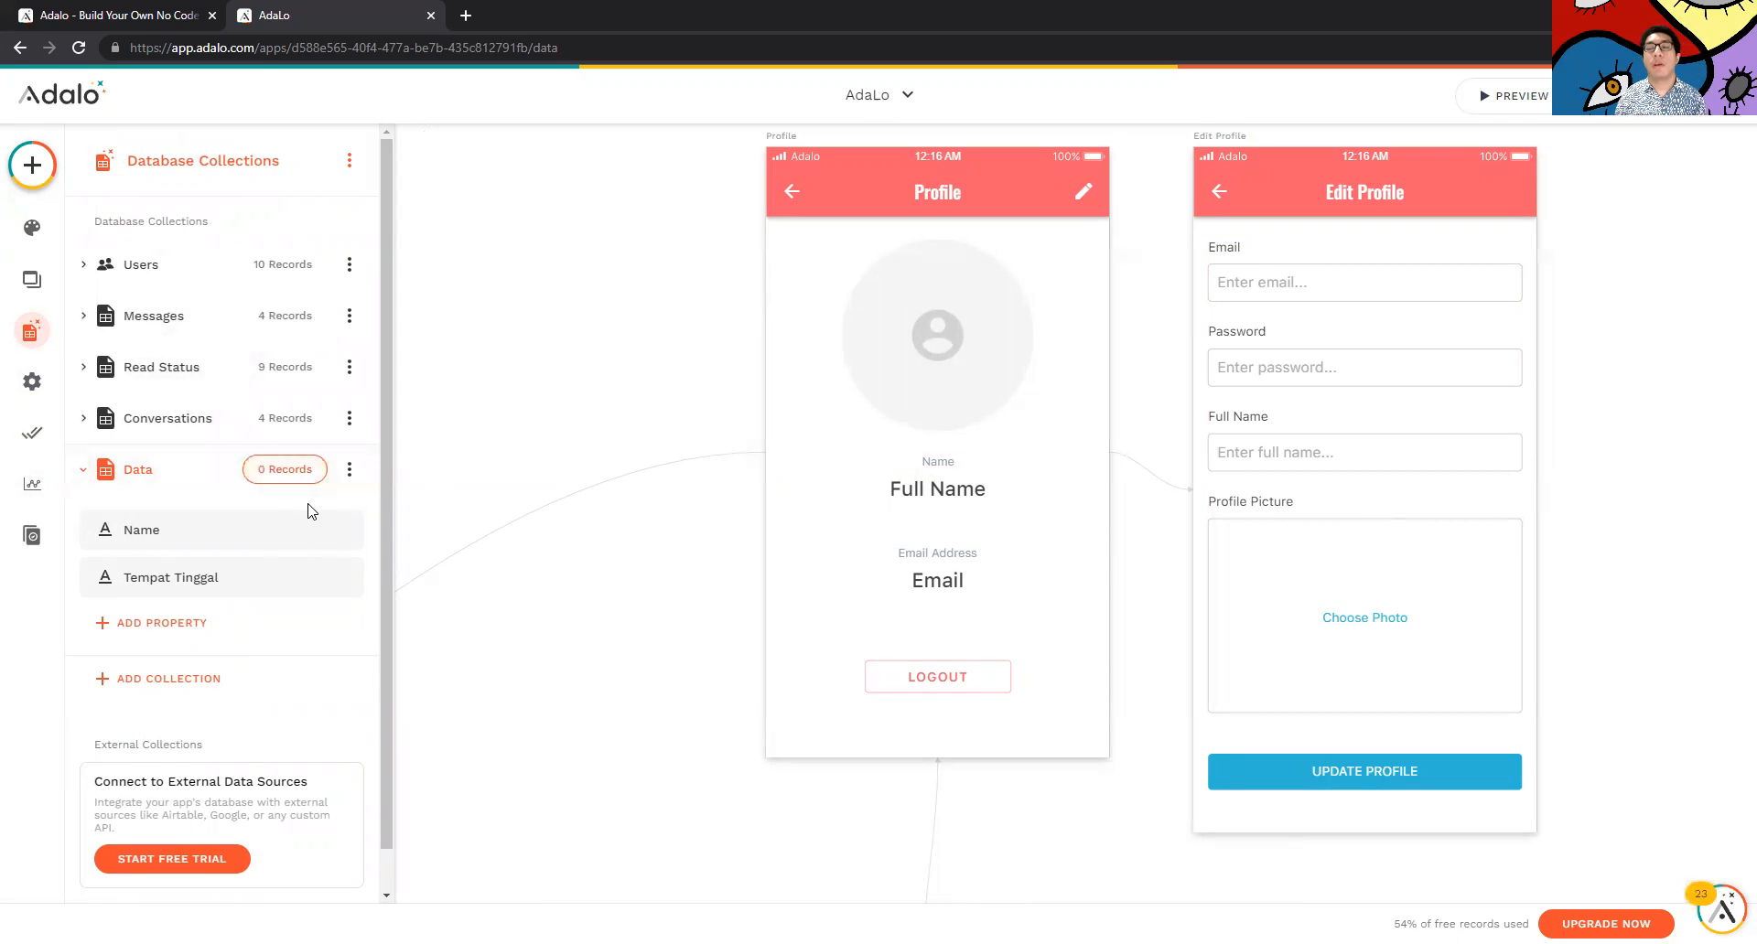
scroll(298, 668, "down", 1)
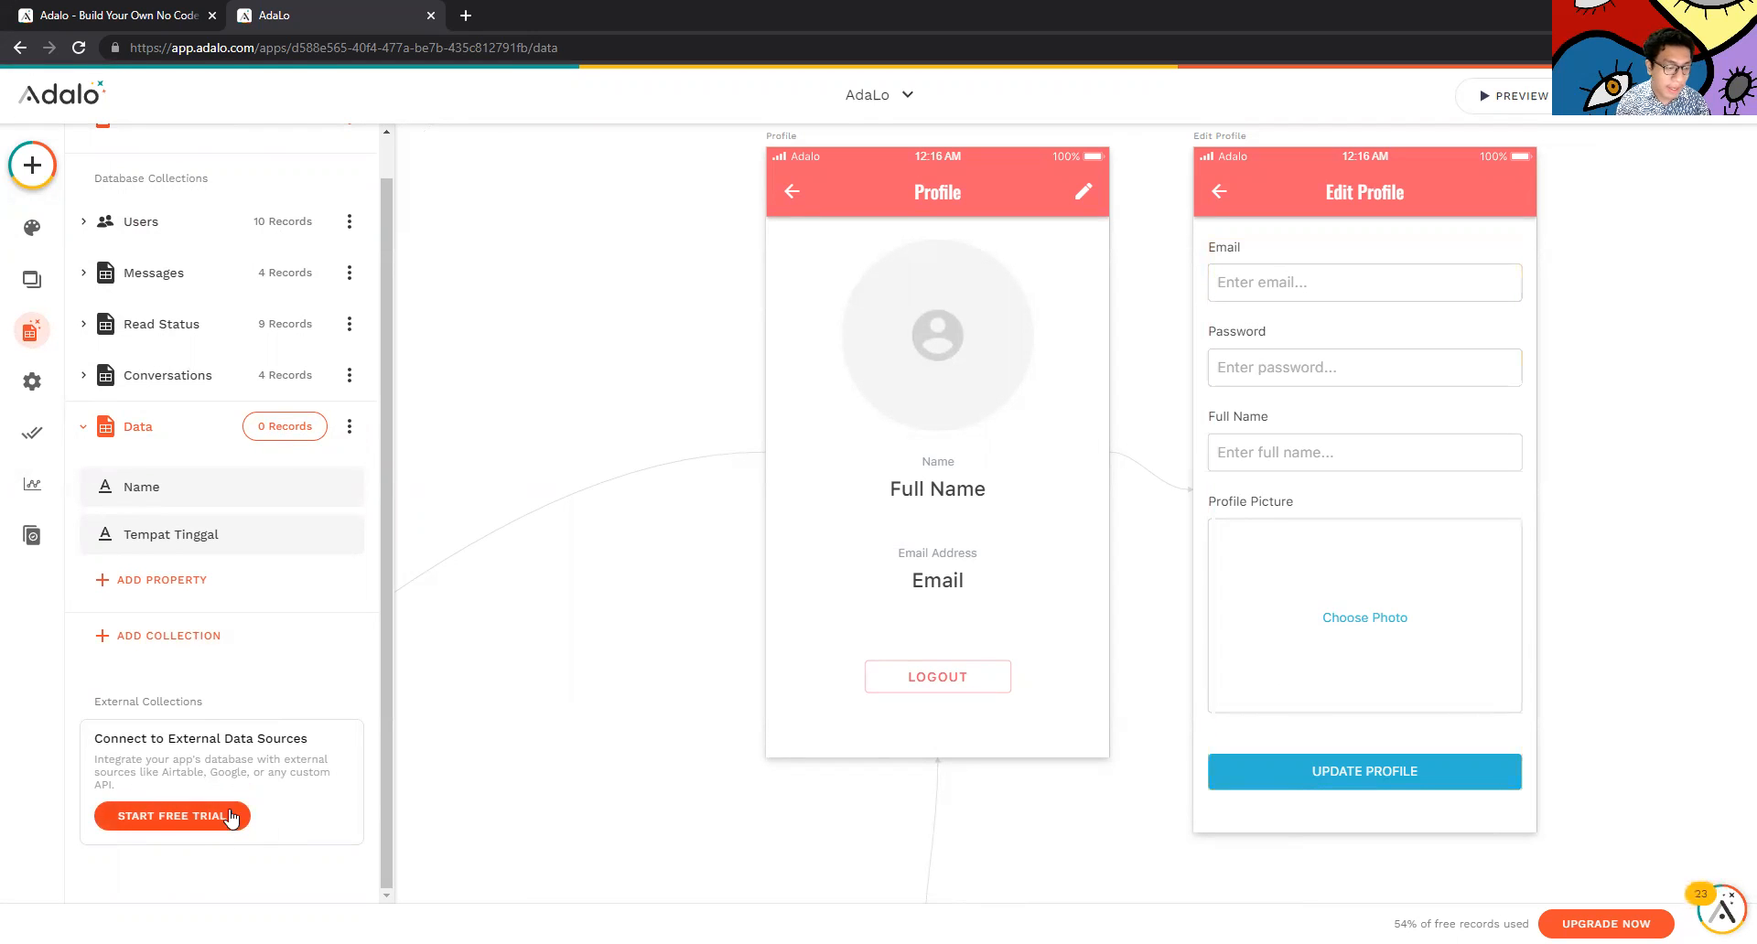
left_click(1238, 525)
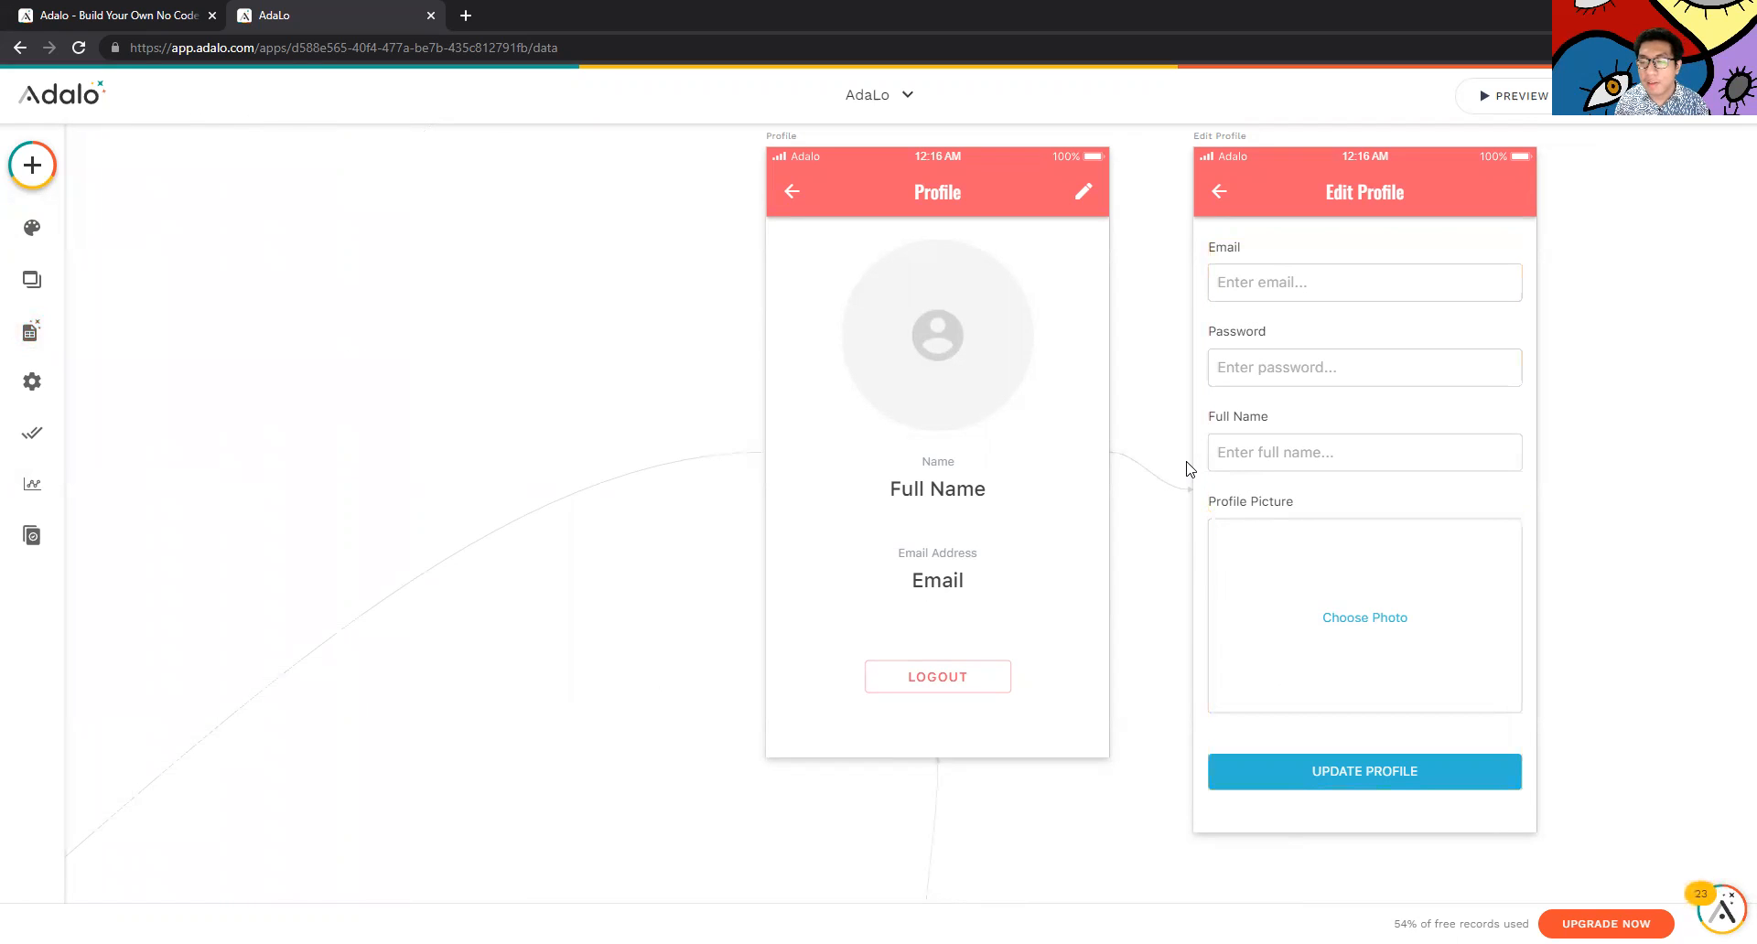
Select the Edit Profile form and inspect its Email field's input type options
left_click(1226, 275)
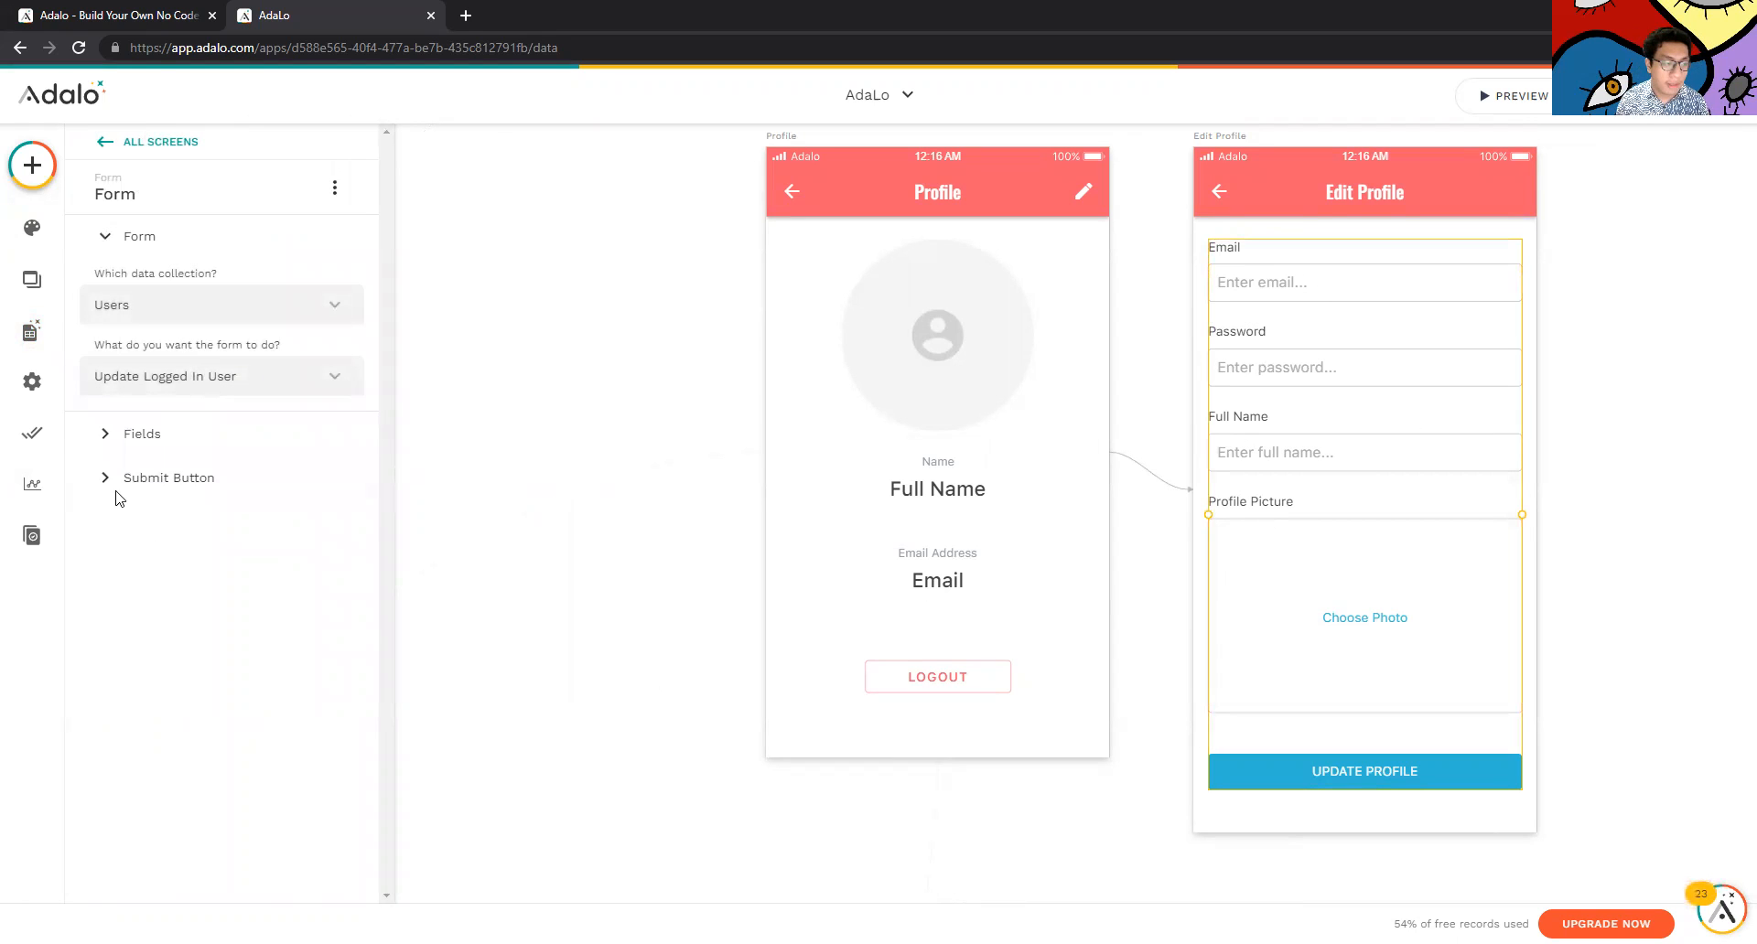
left_click(119, 434)
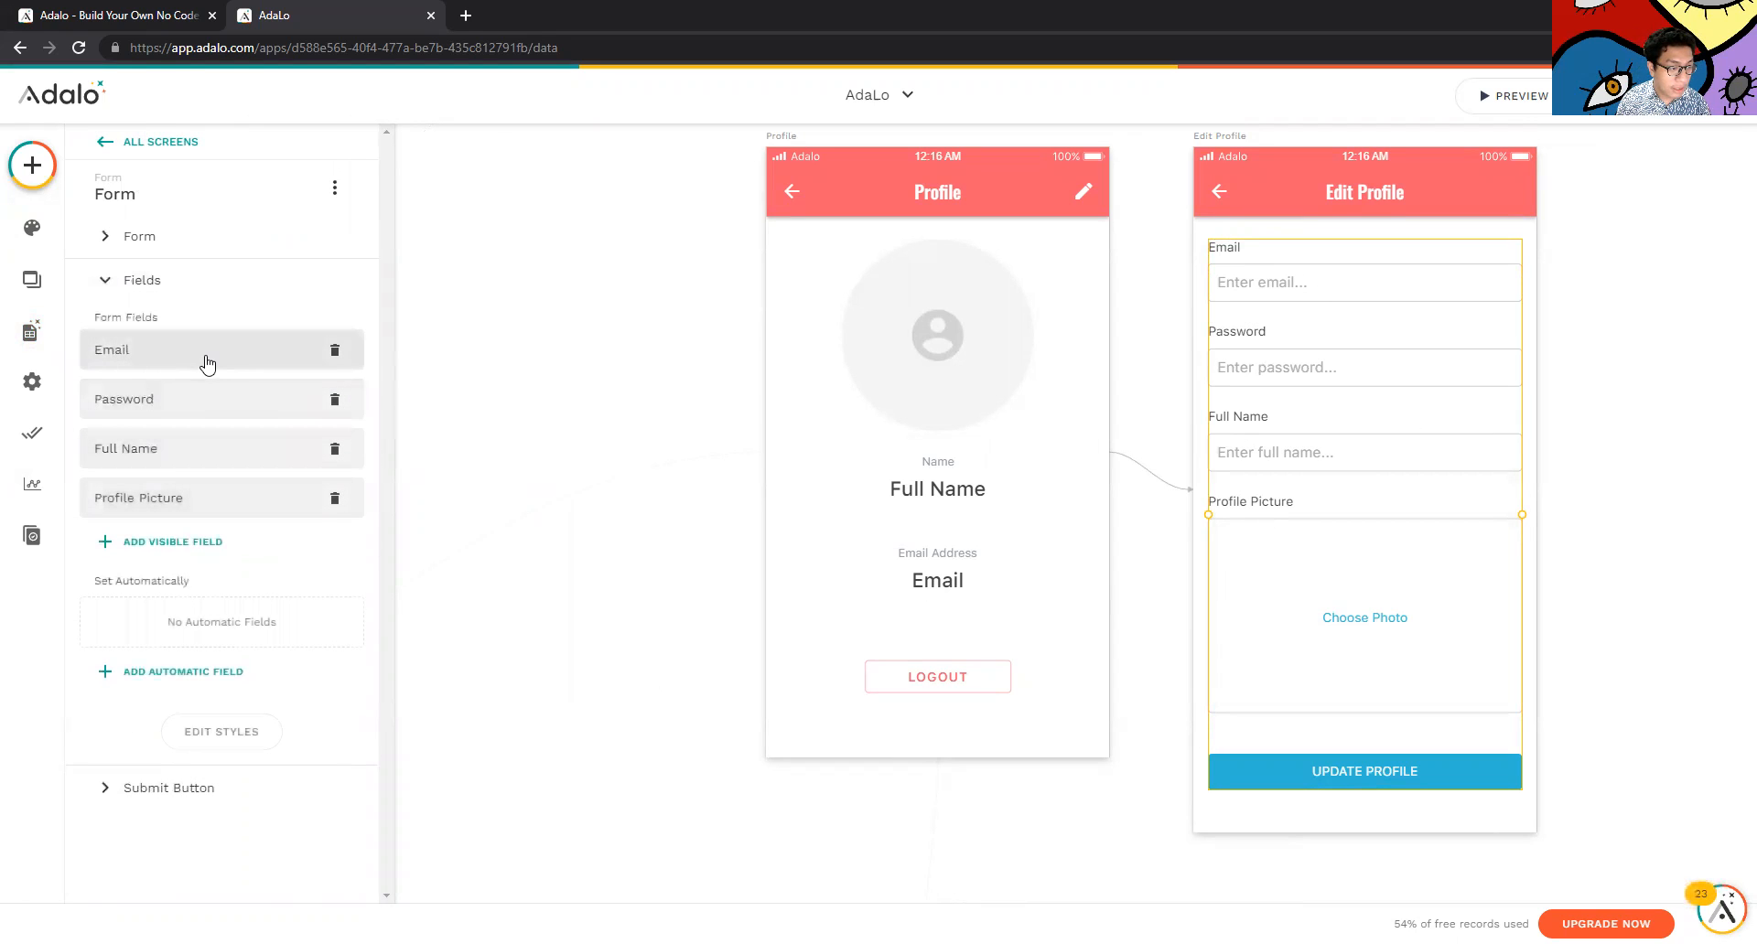
left_click(158, 366)
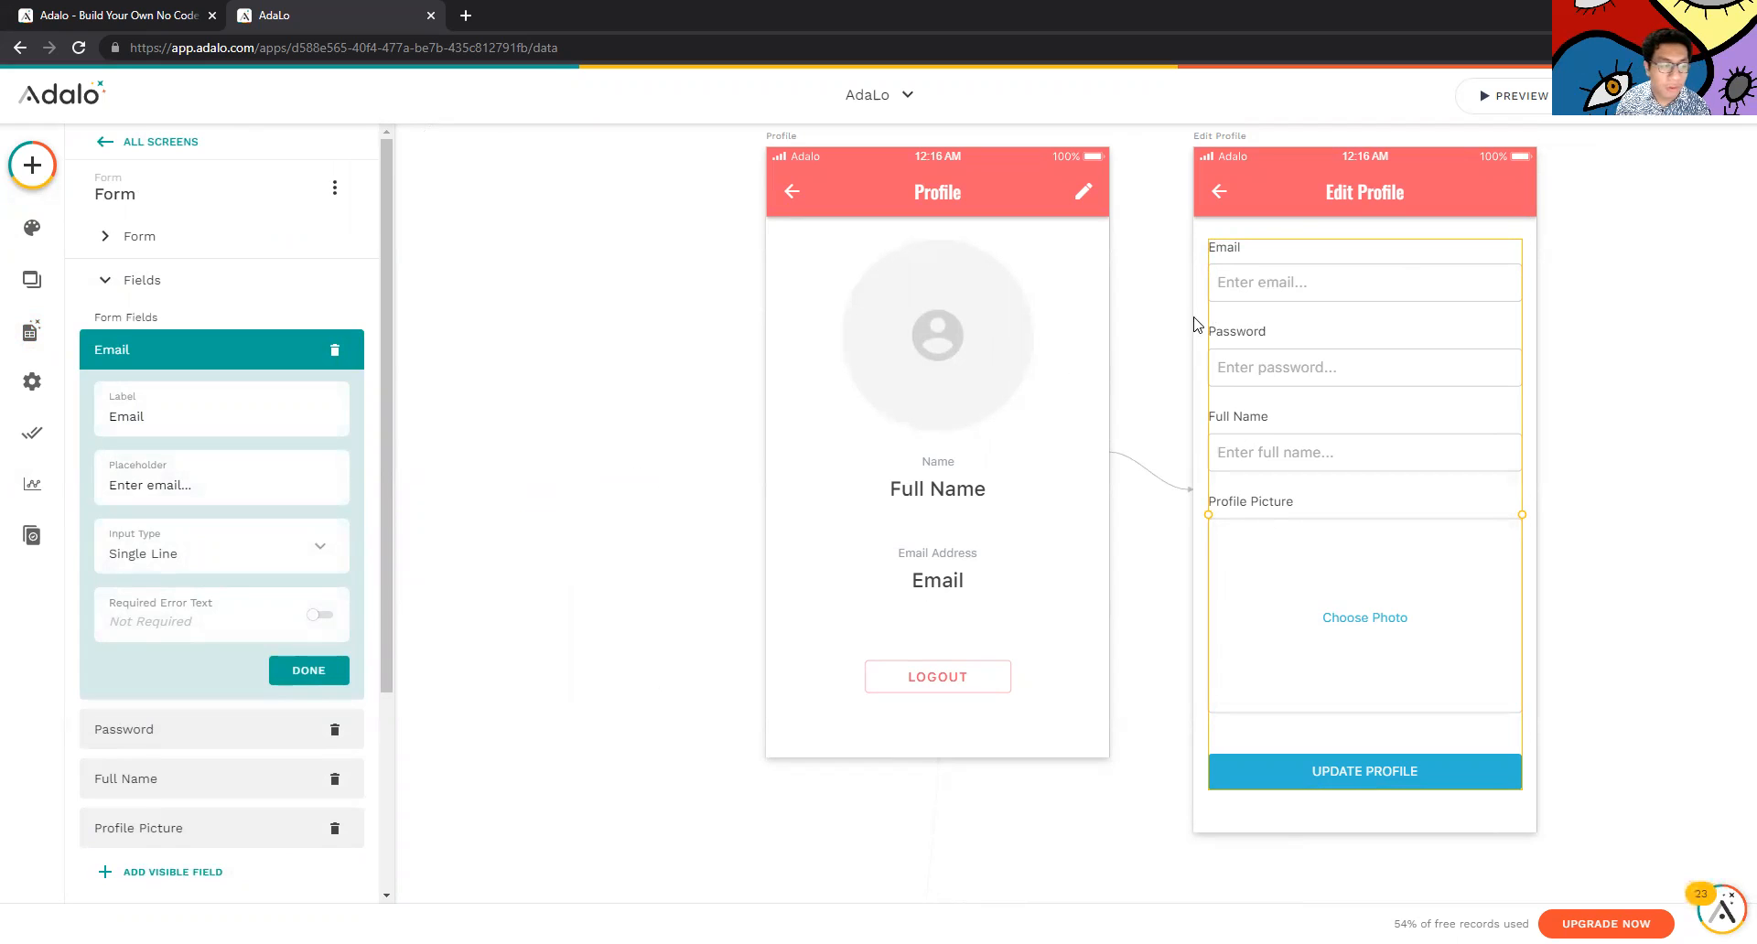
left_click(235, 574)
left_click(238, 574)
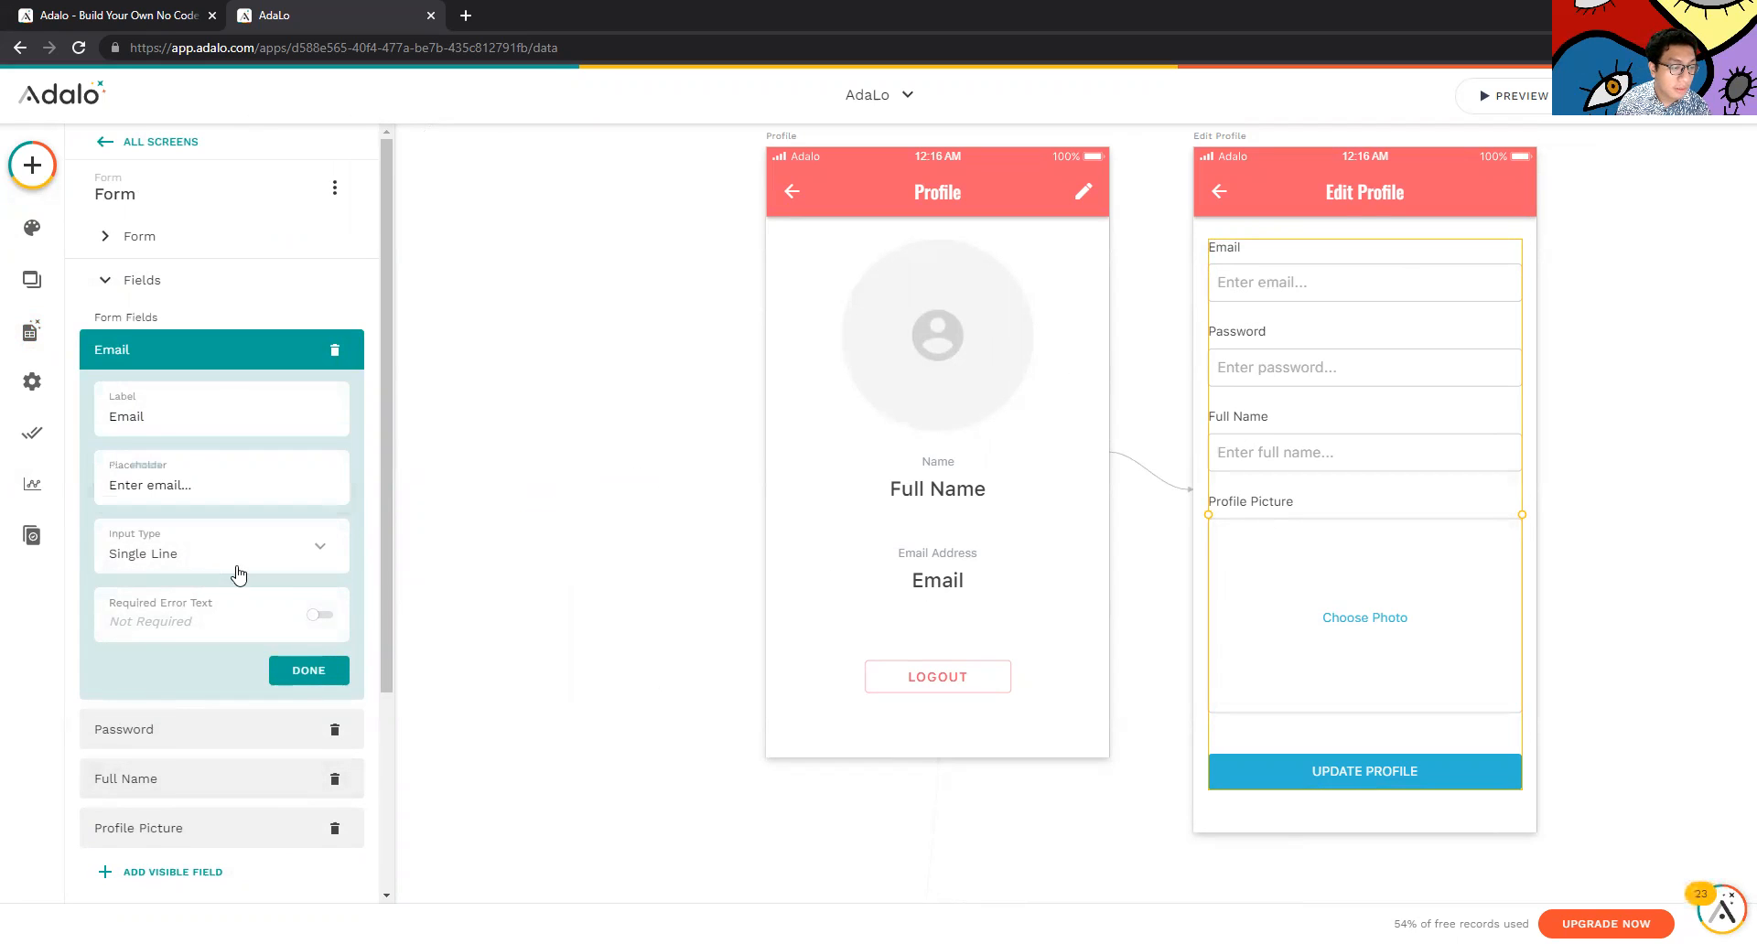
scroll(235, 757, "down", 2)
scroll(216, 784, "up", 2)
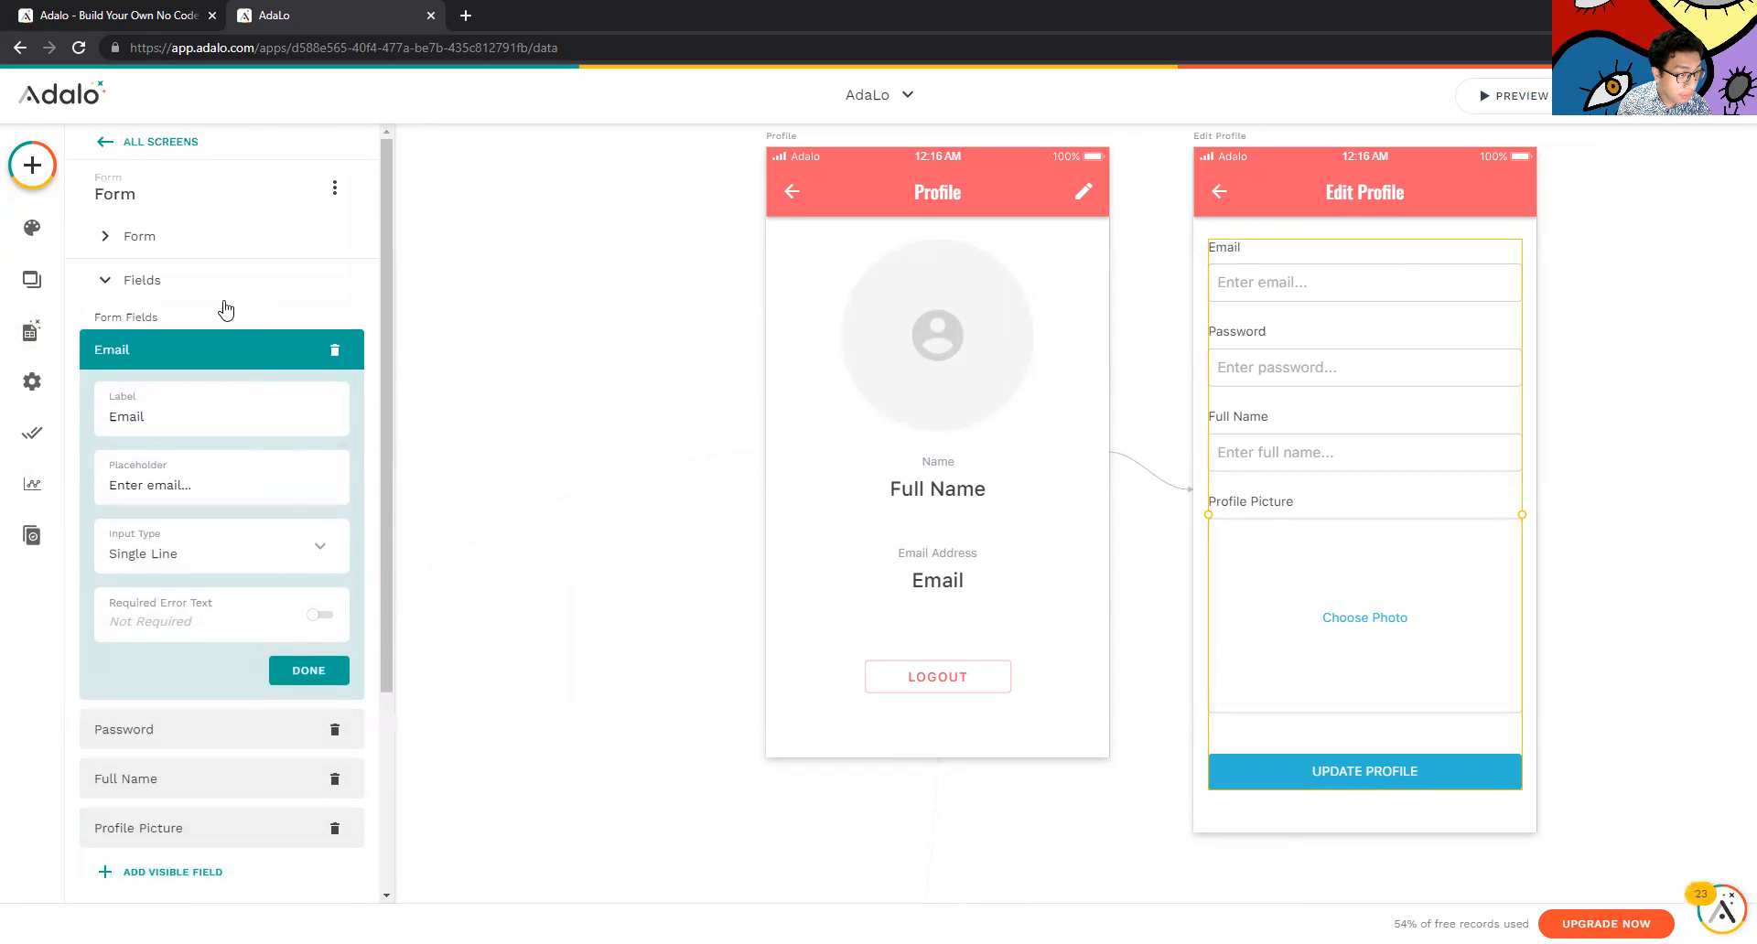
Review the form's action and the collections it can write to, including Data
left_click(212, 252)
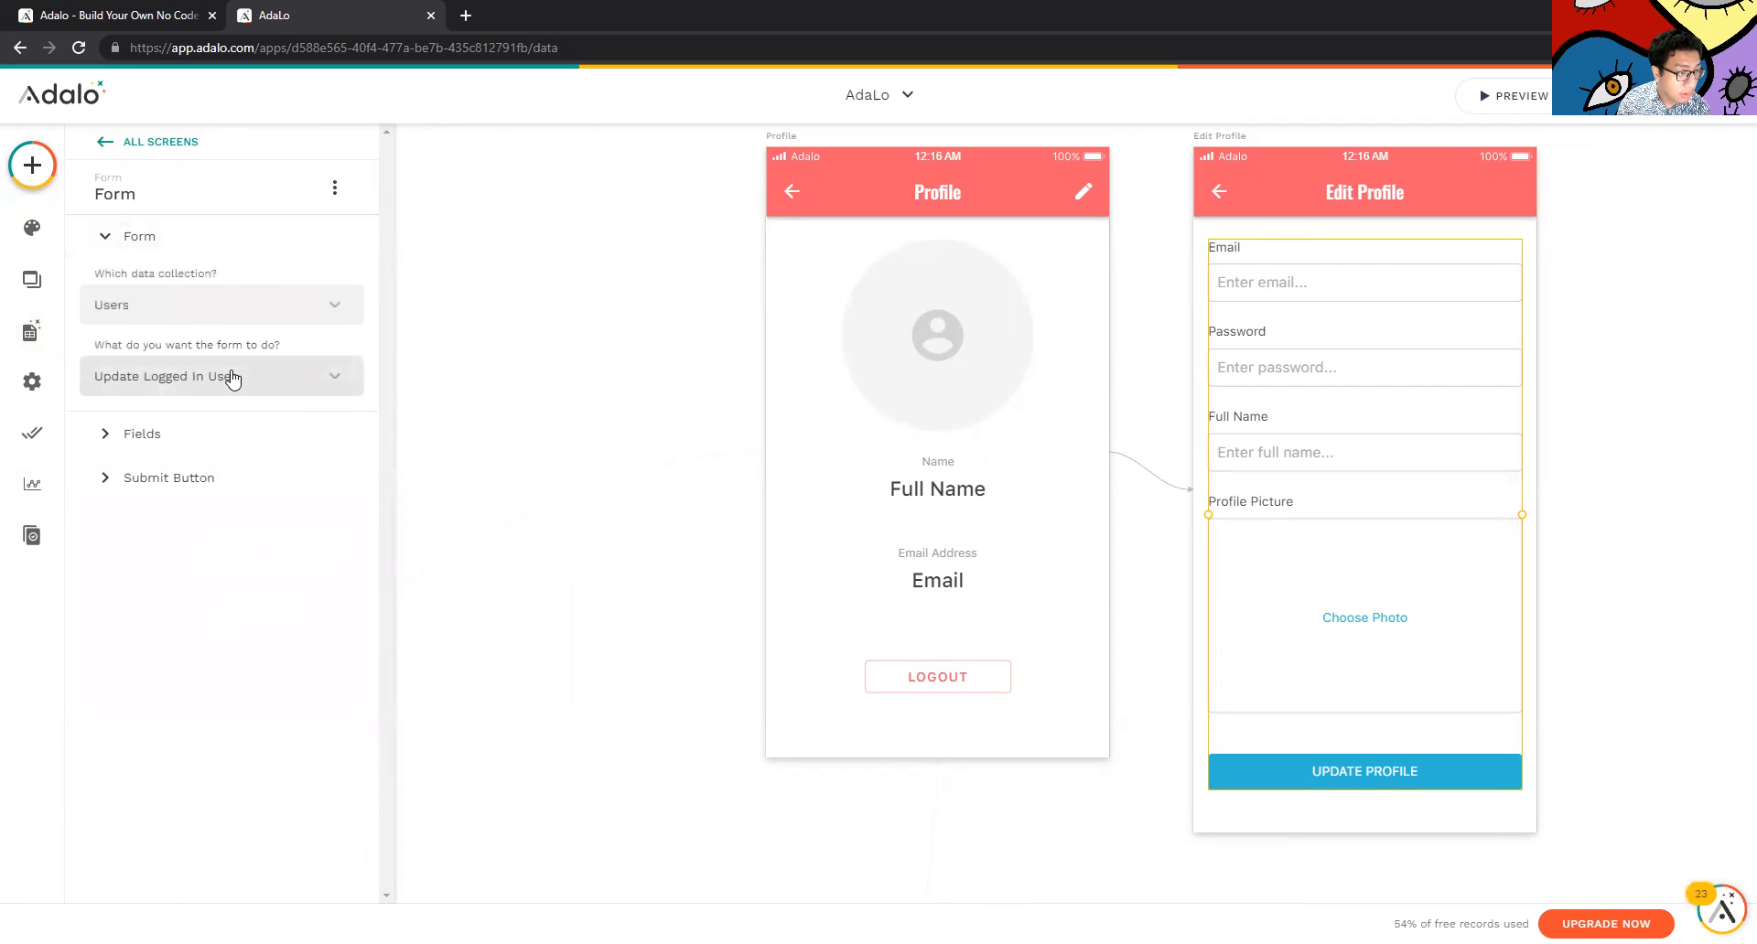
left_click(246, 382)
left_click(234, 377)
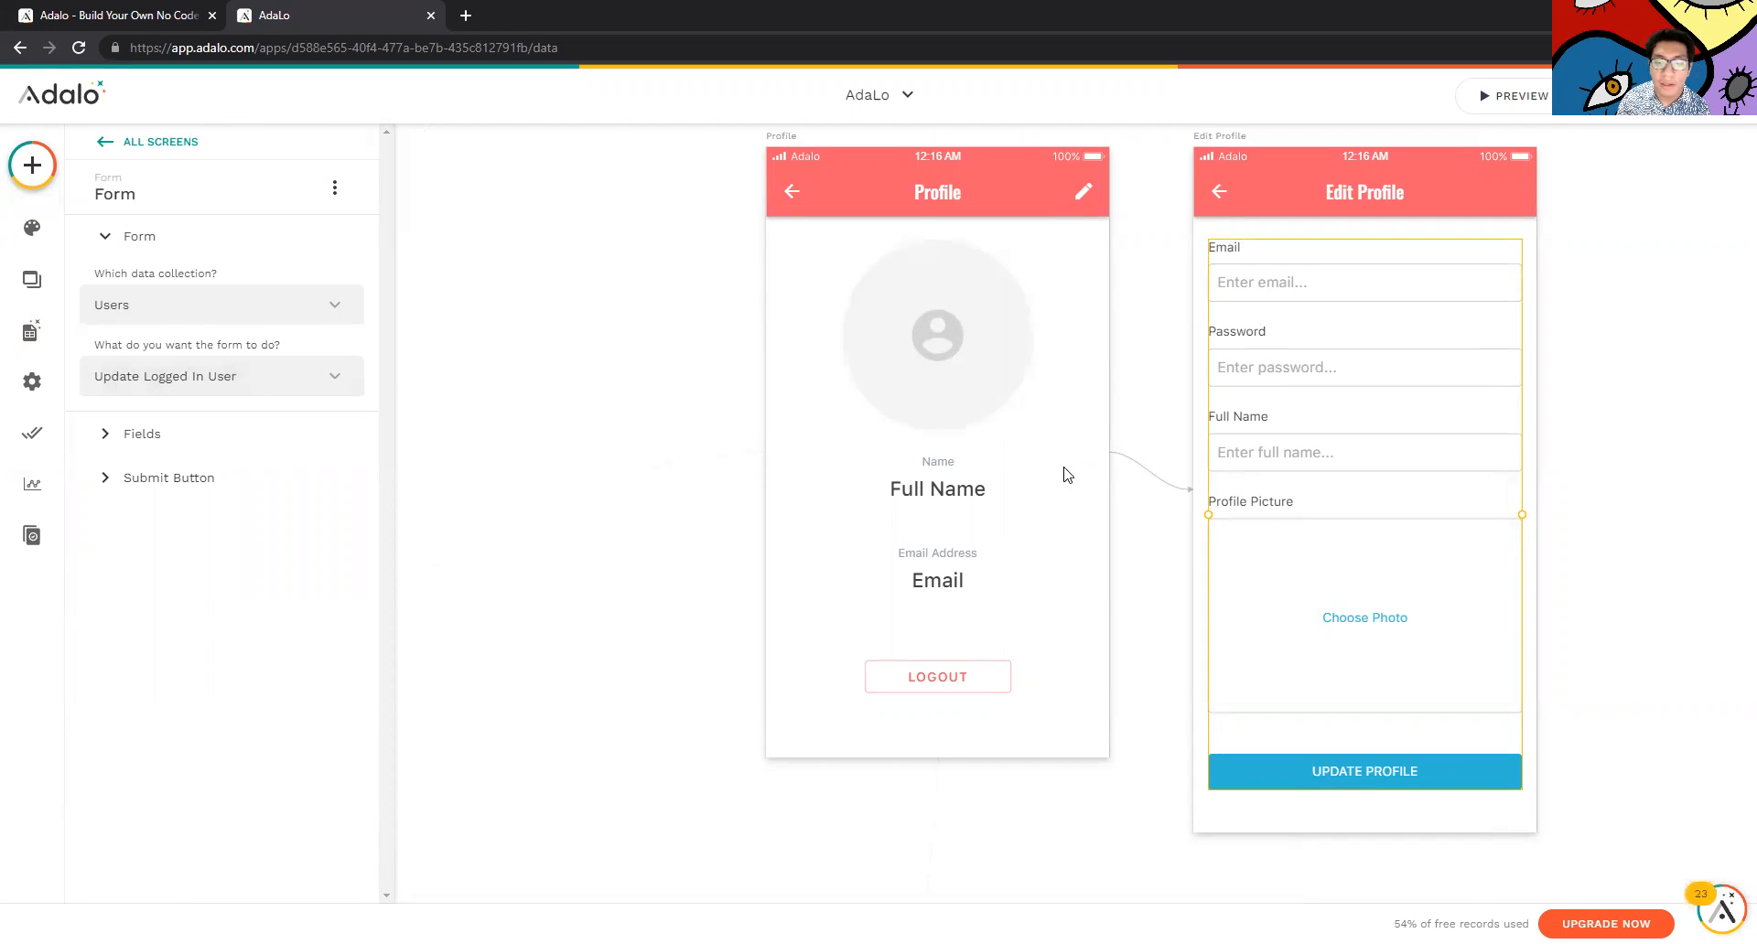
left_click(311, 305)
left_click(342, 311)
Select the Add Profile Picture form and confirm it uses the Users collection
scroll(844, 430, "down", 8)
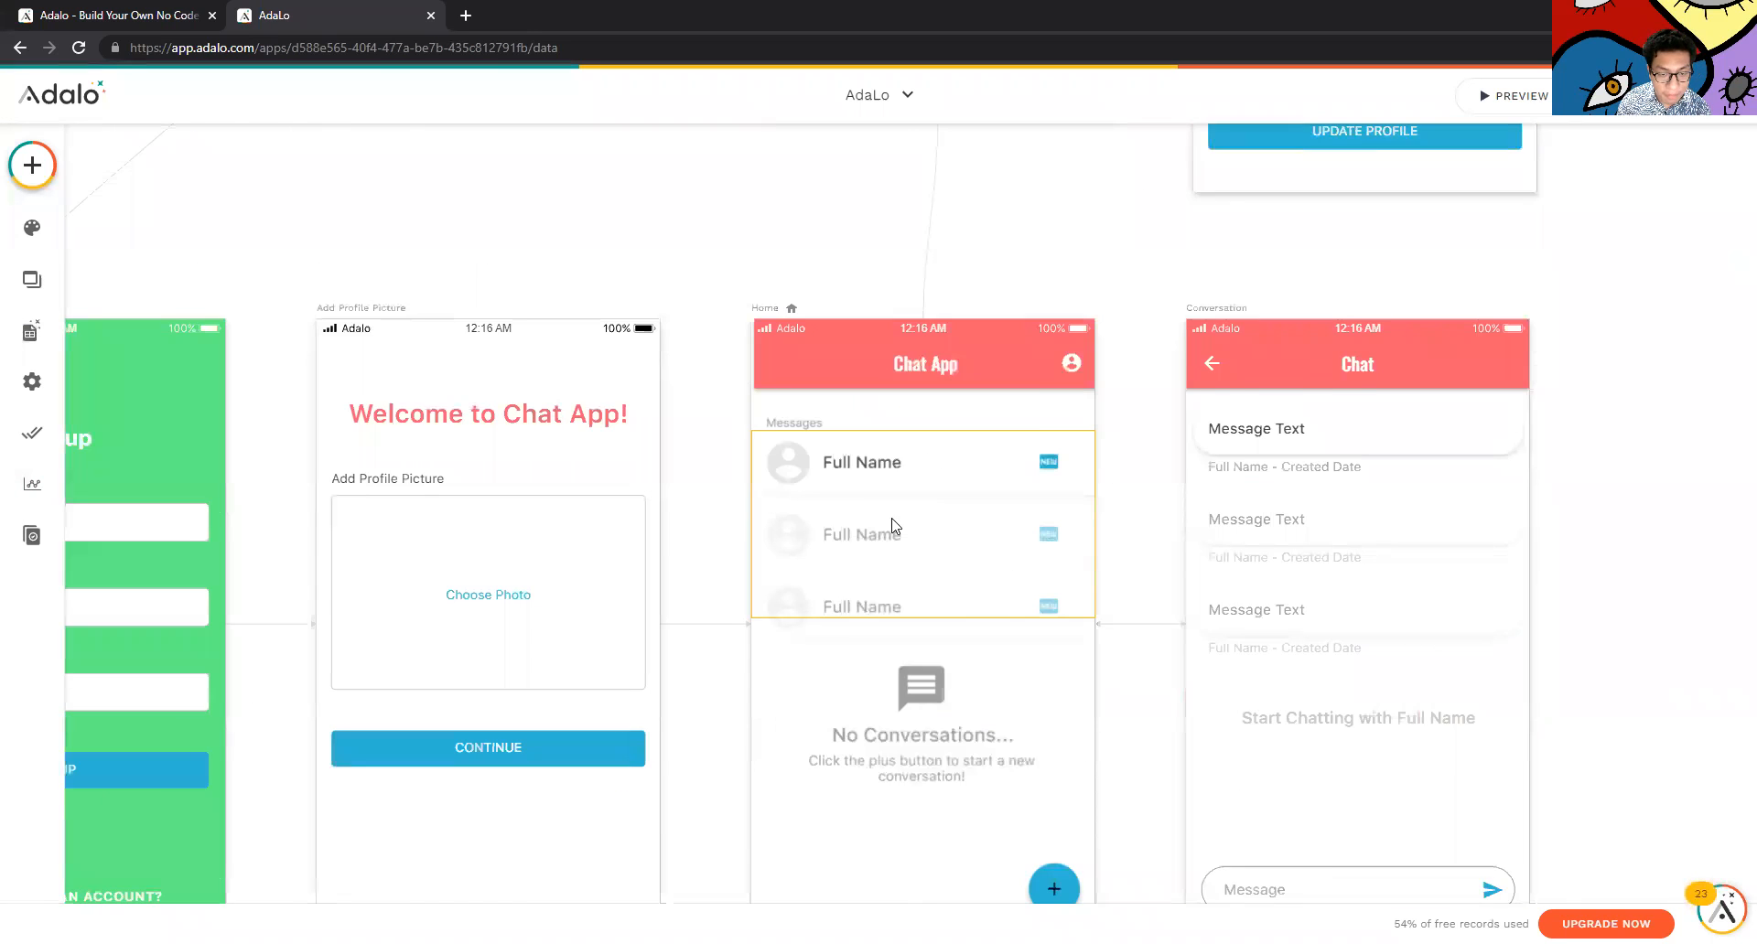
left_click(526, 539)
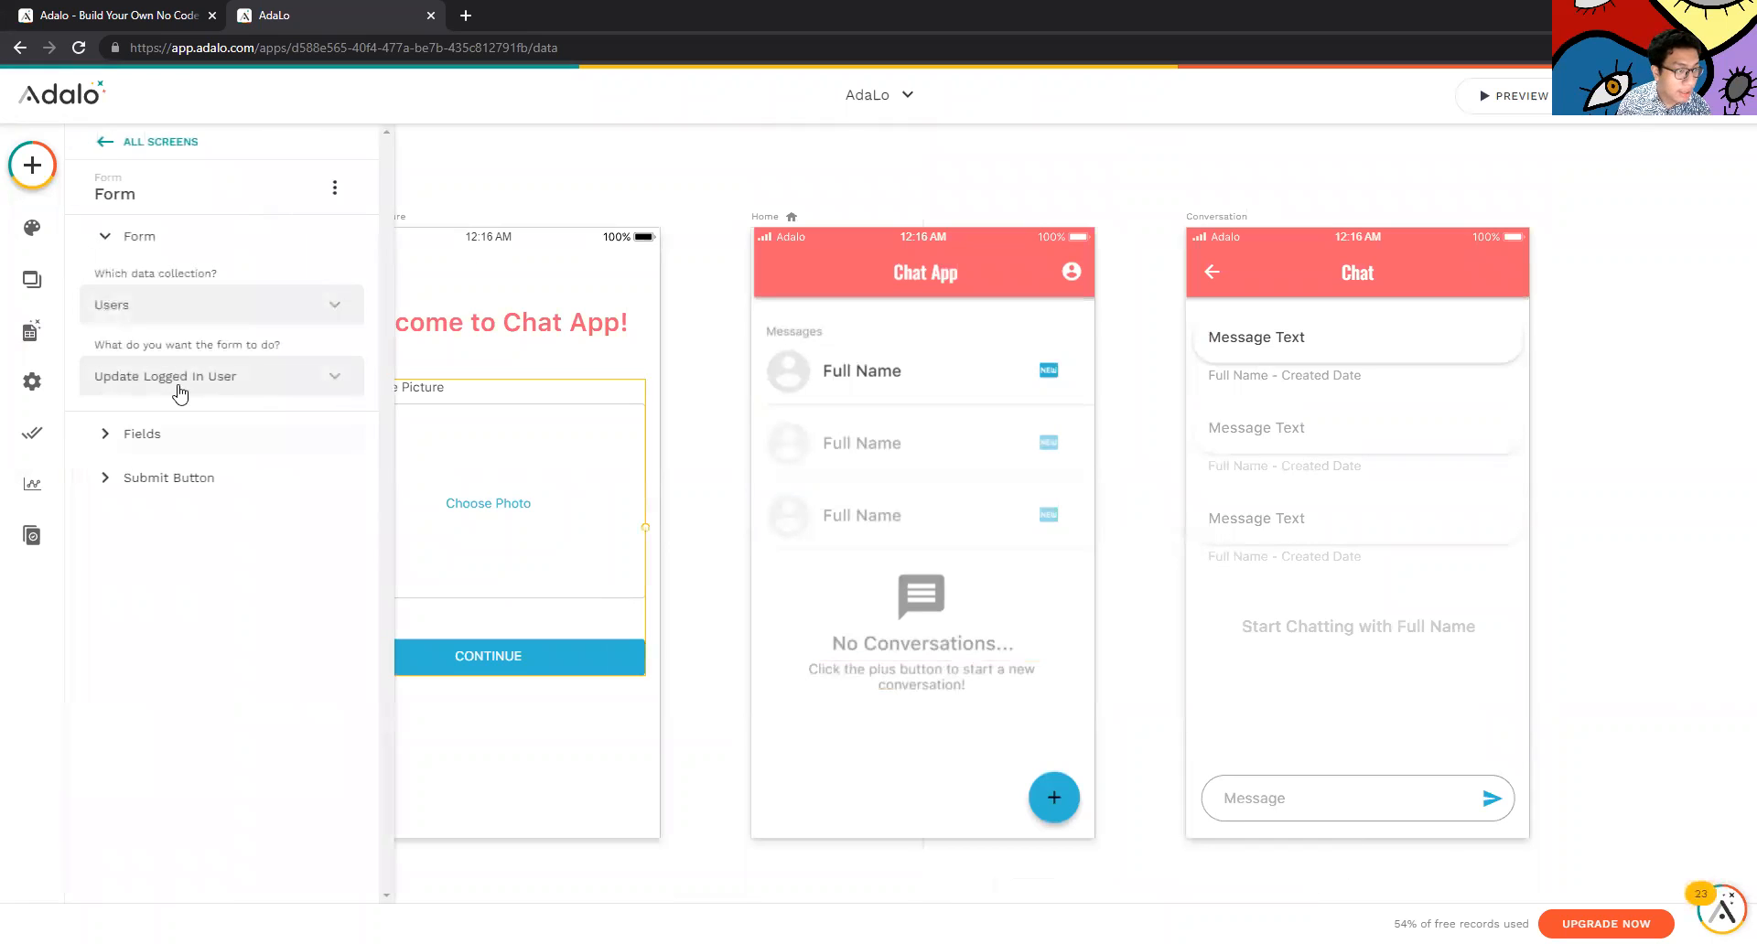
left_click(739, 715)
scroll(768, 714, "left", 4)
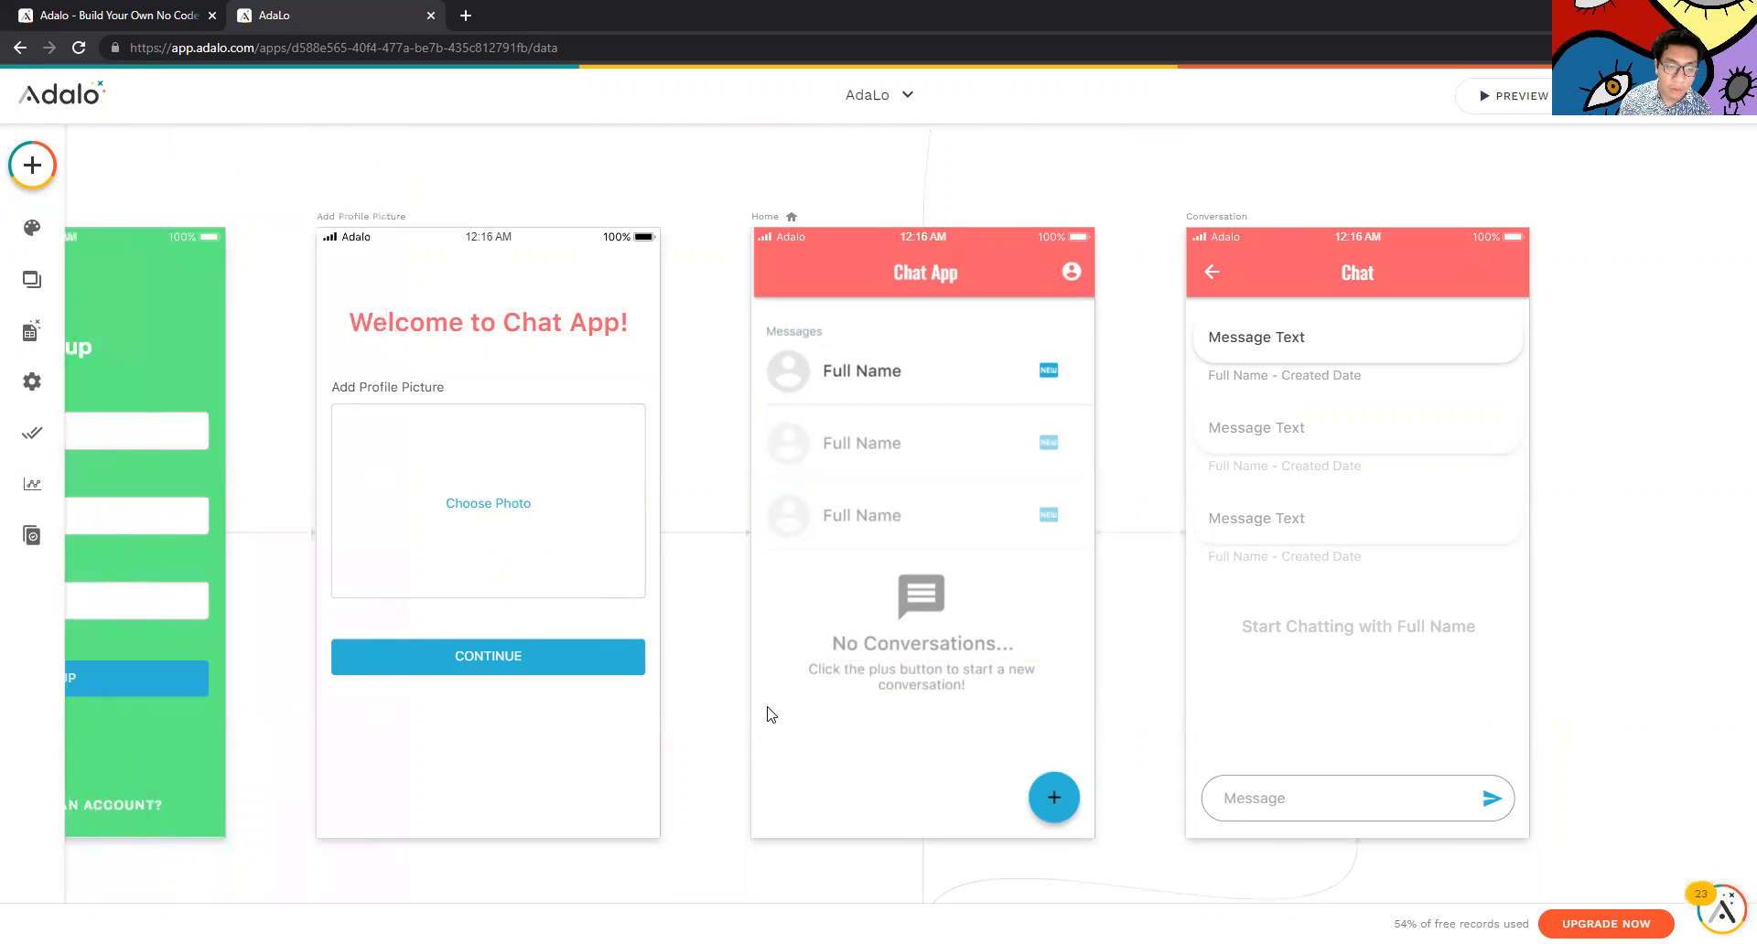
left_click(935, 506)
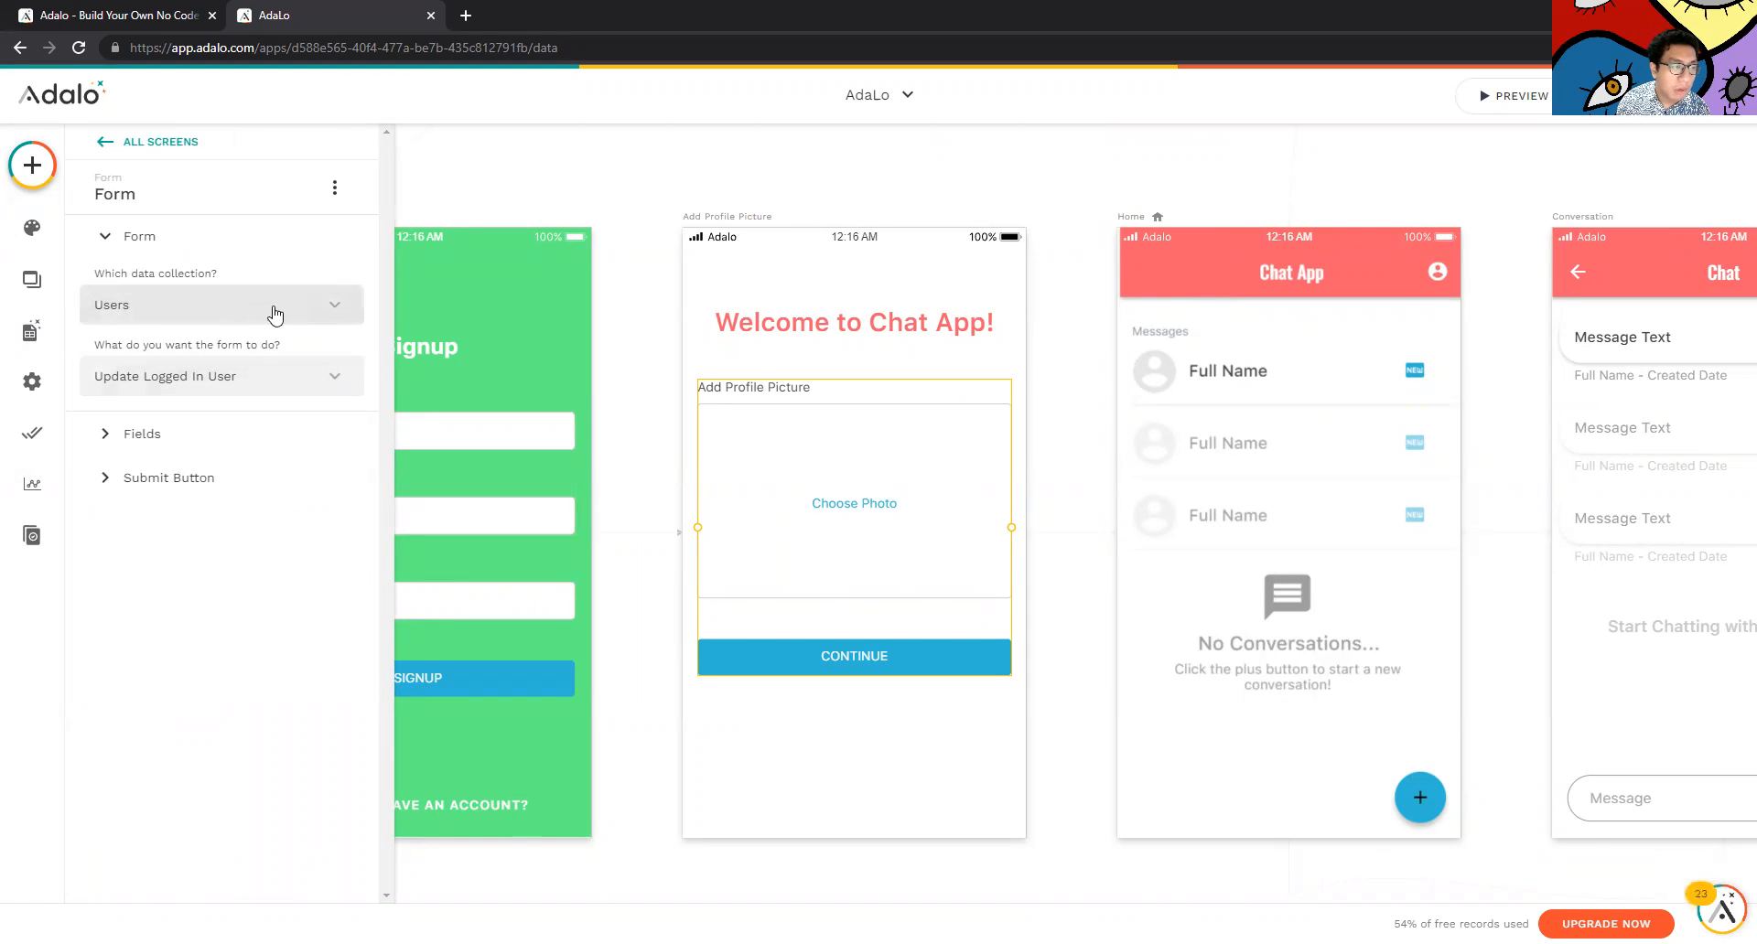
left_click(275, 314)
left_click(287, 319)
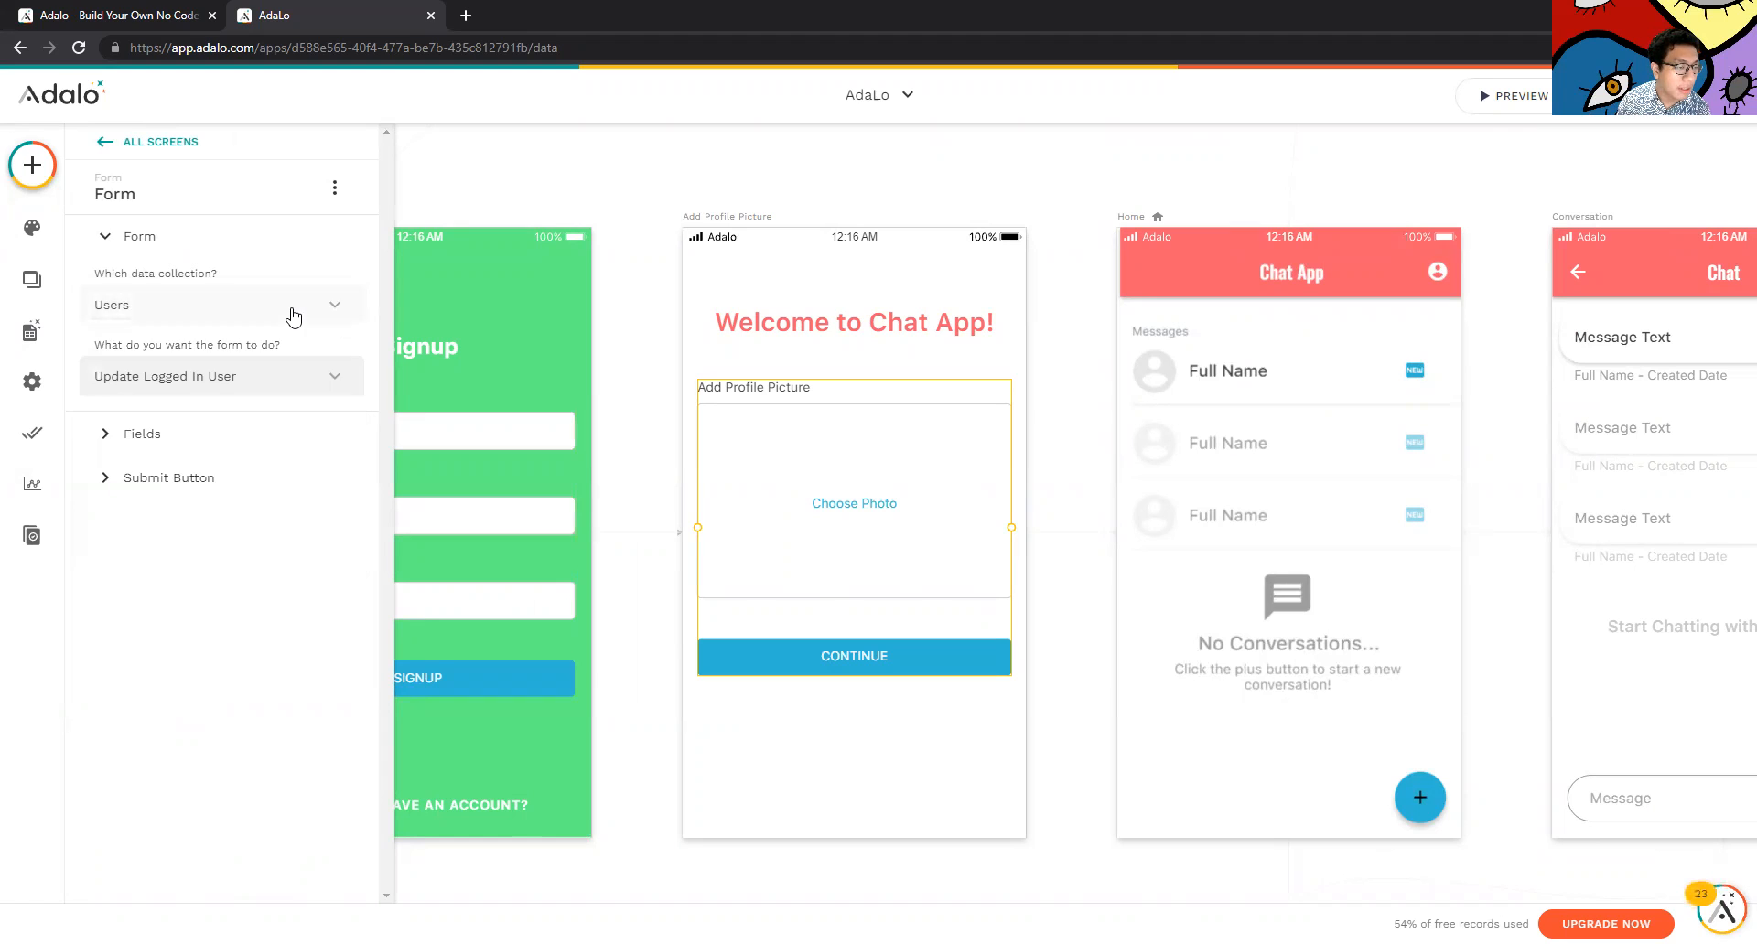
left_click(302, 311)
left_click(335, 304)
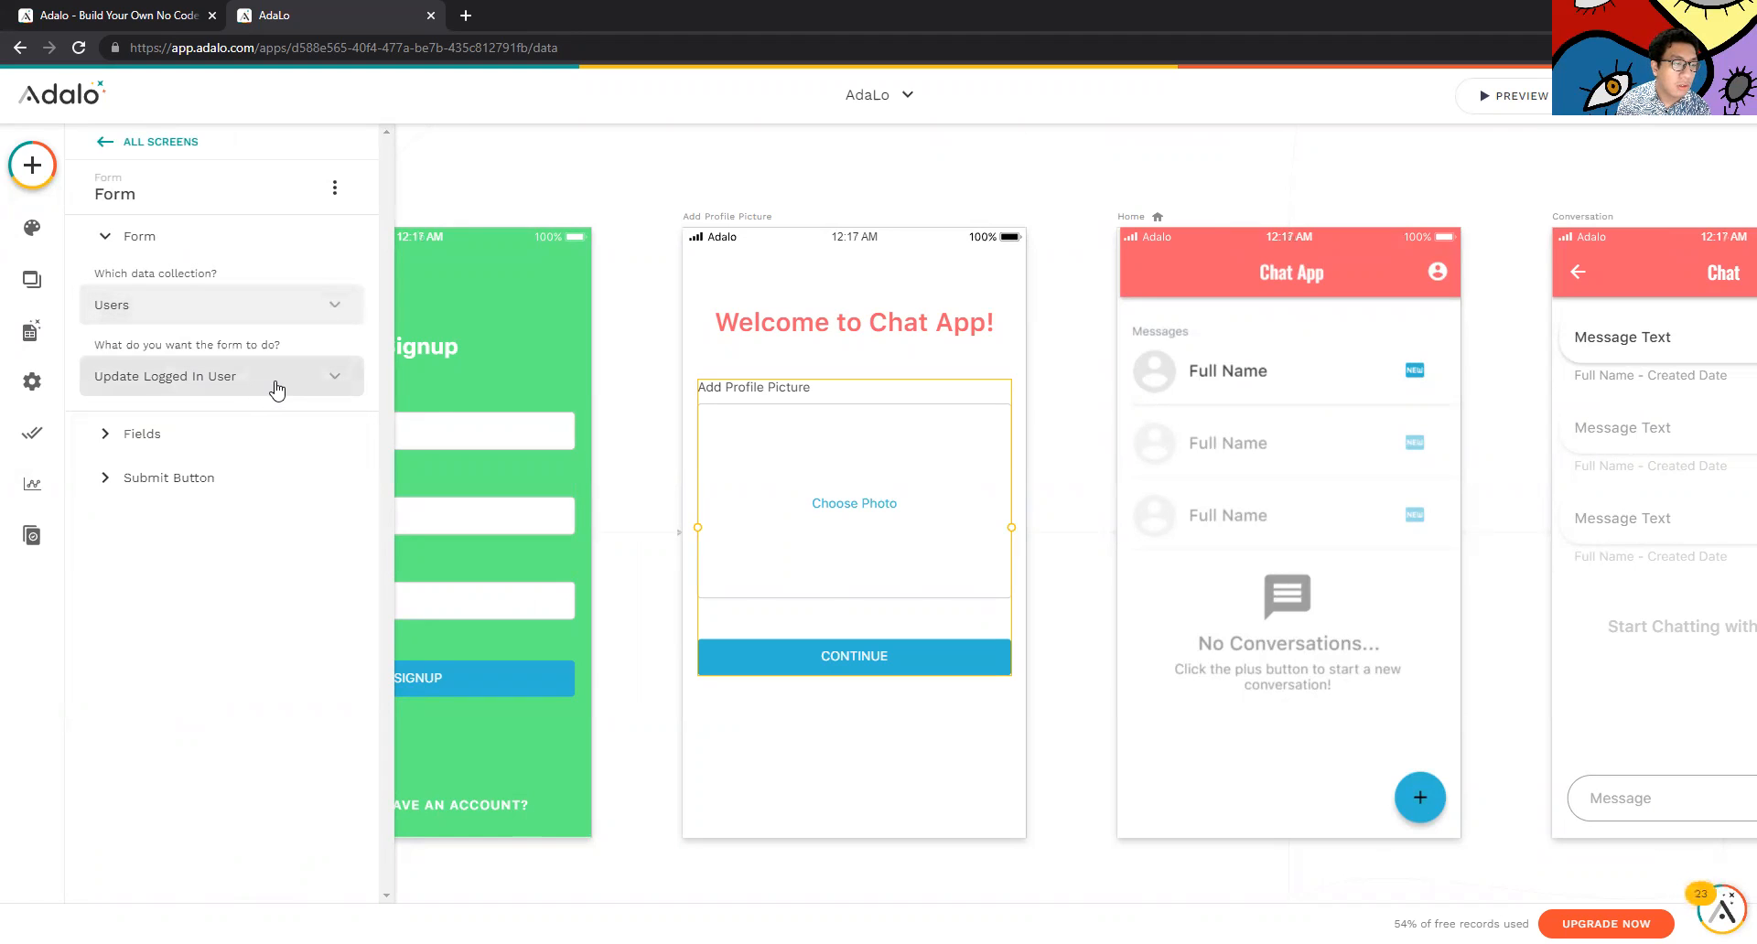
Keep the form's action as Update Logged In User, then scroll to Start Conversation
left_click(277, 389)
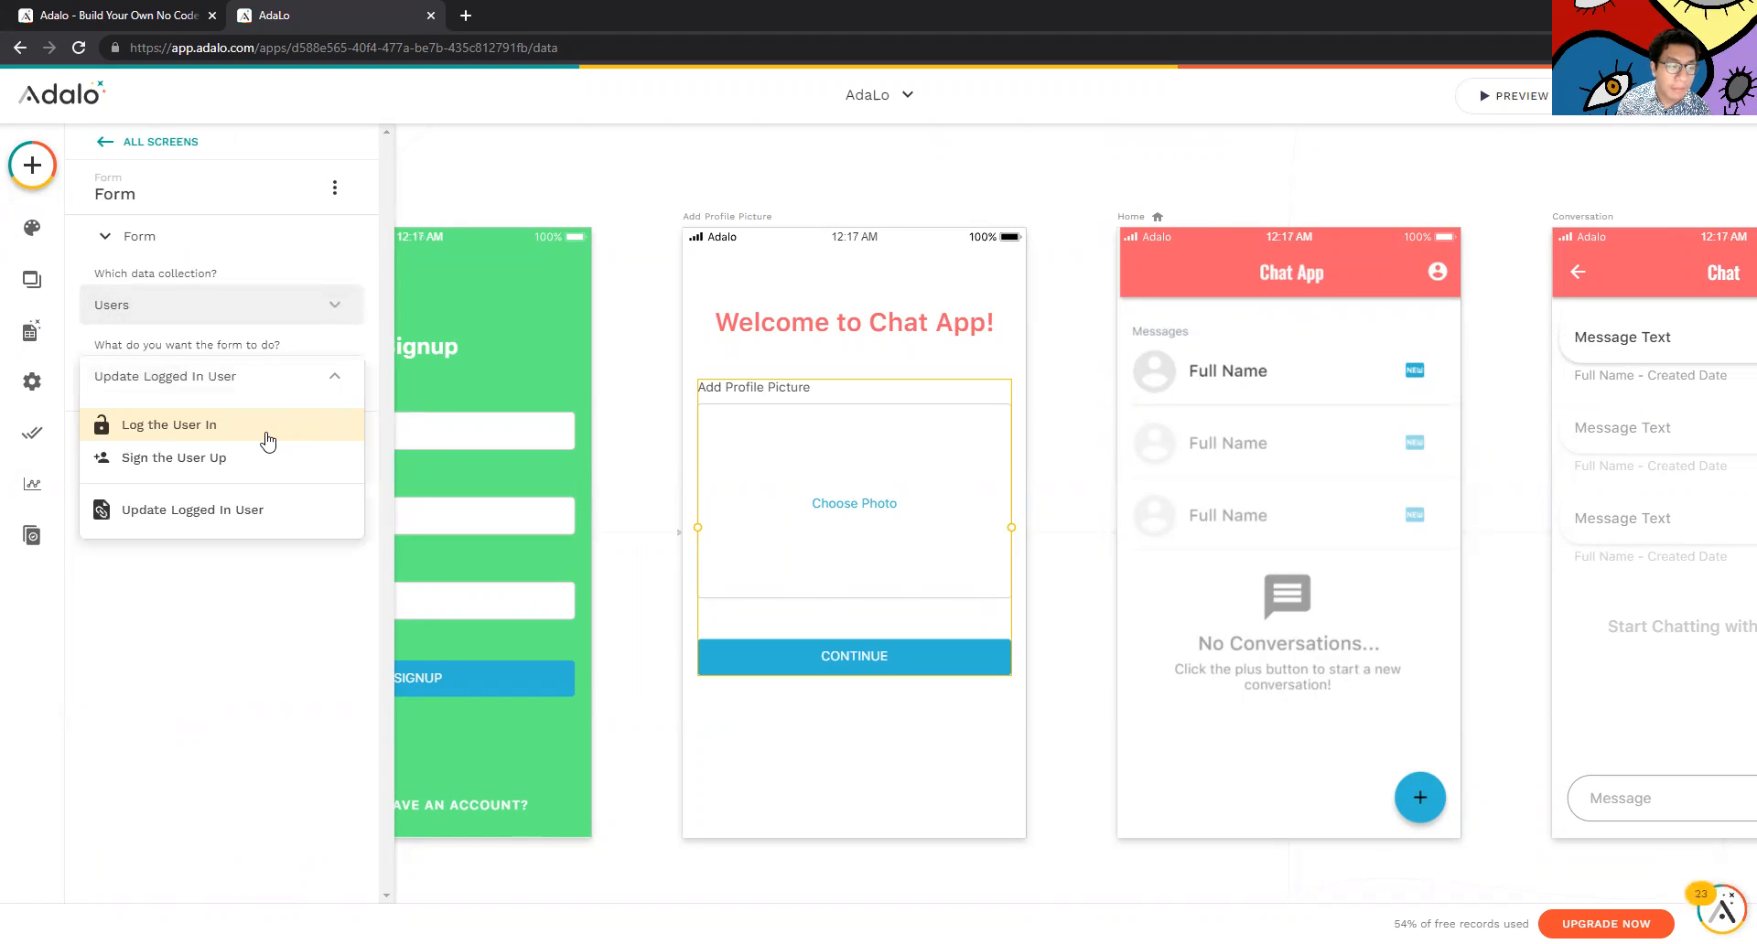
left_click(295, 373)
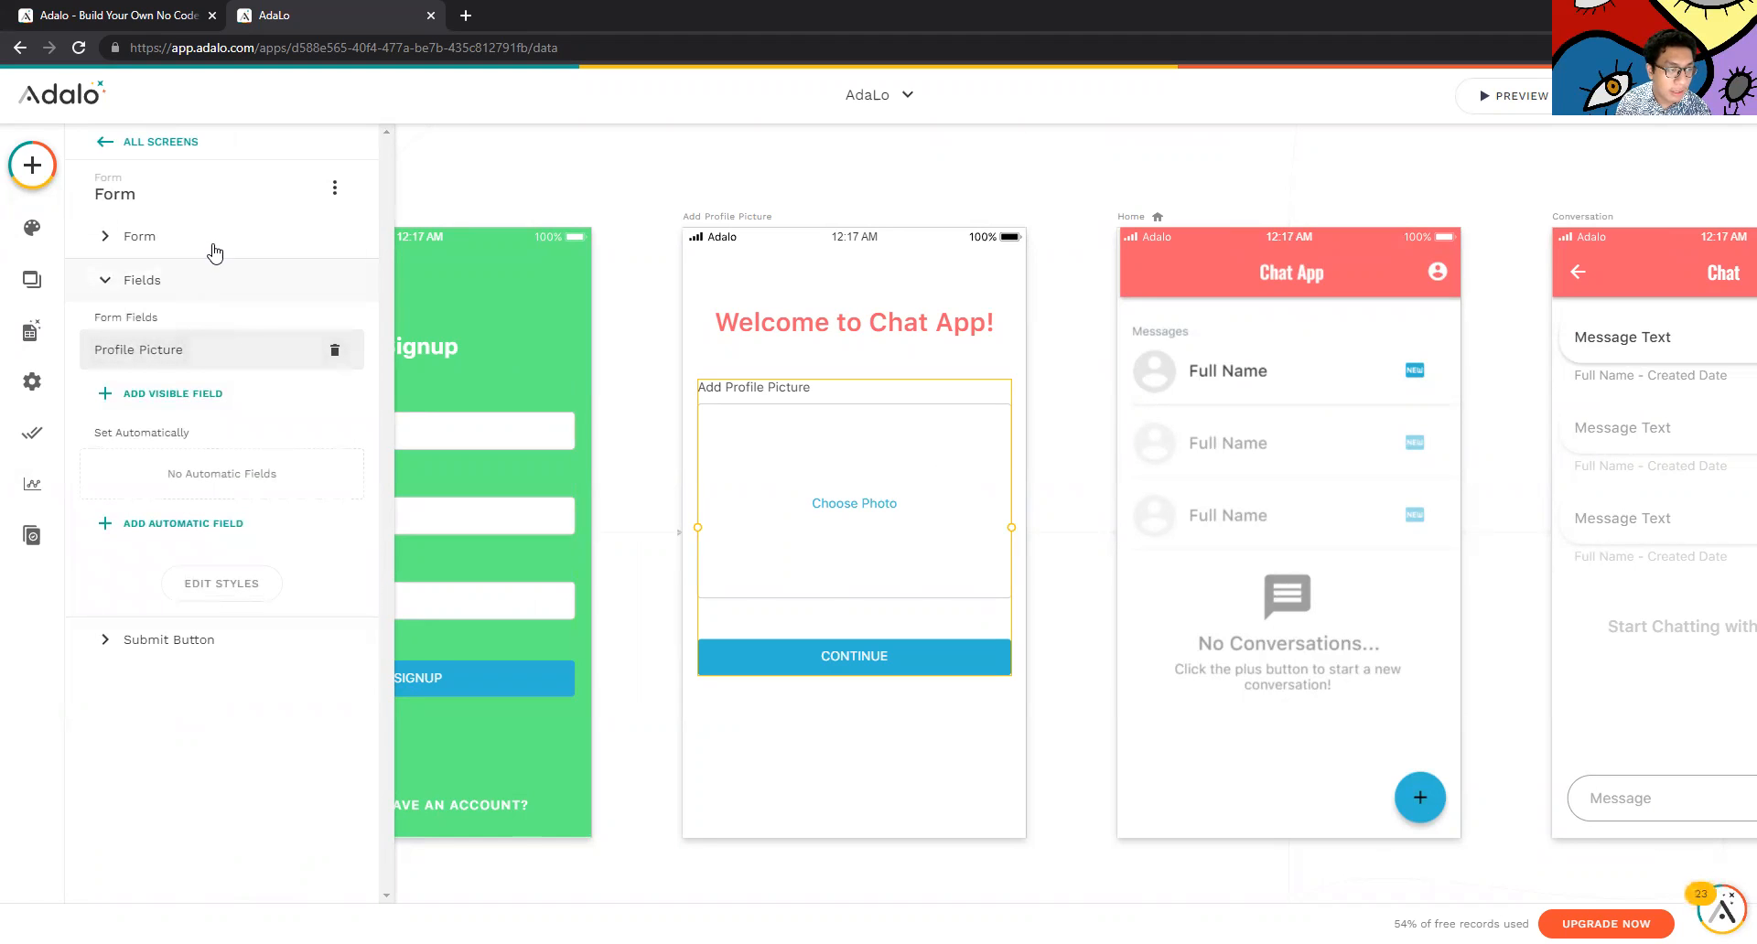
left_click(1090, 608)
scroll(1043, 553, "up", 1)
scroll(1048, 555, "down", 1)
scroll(1047, 555, "right", 4)
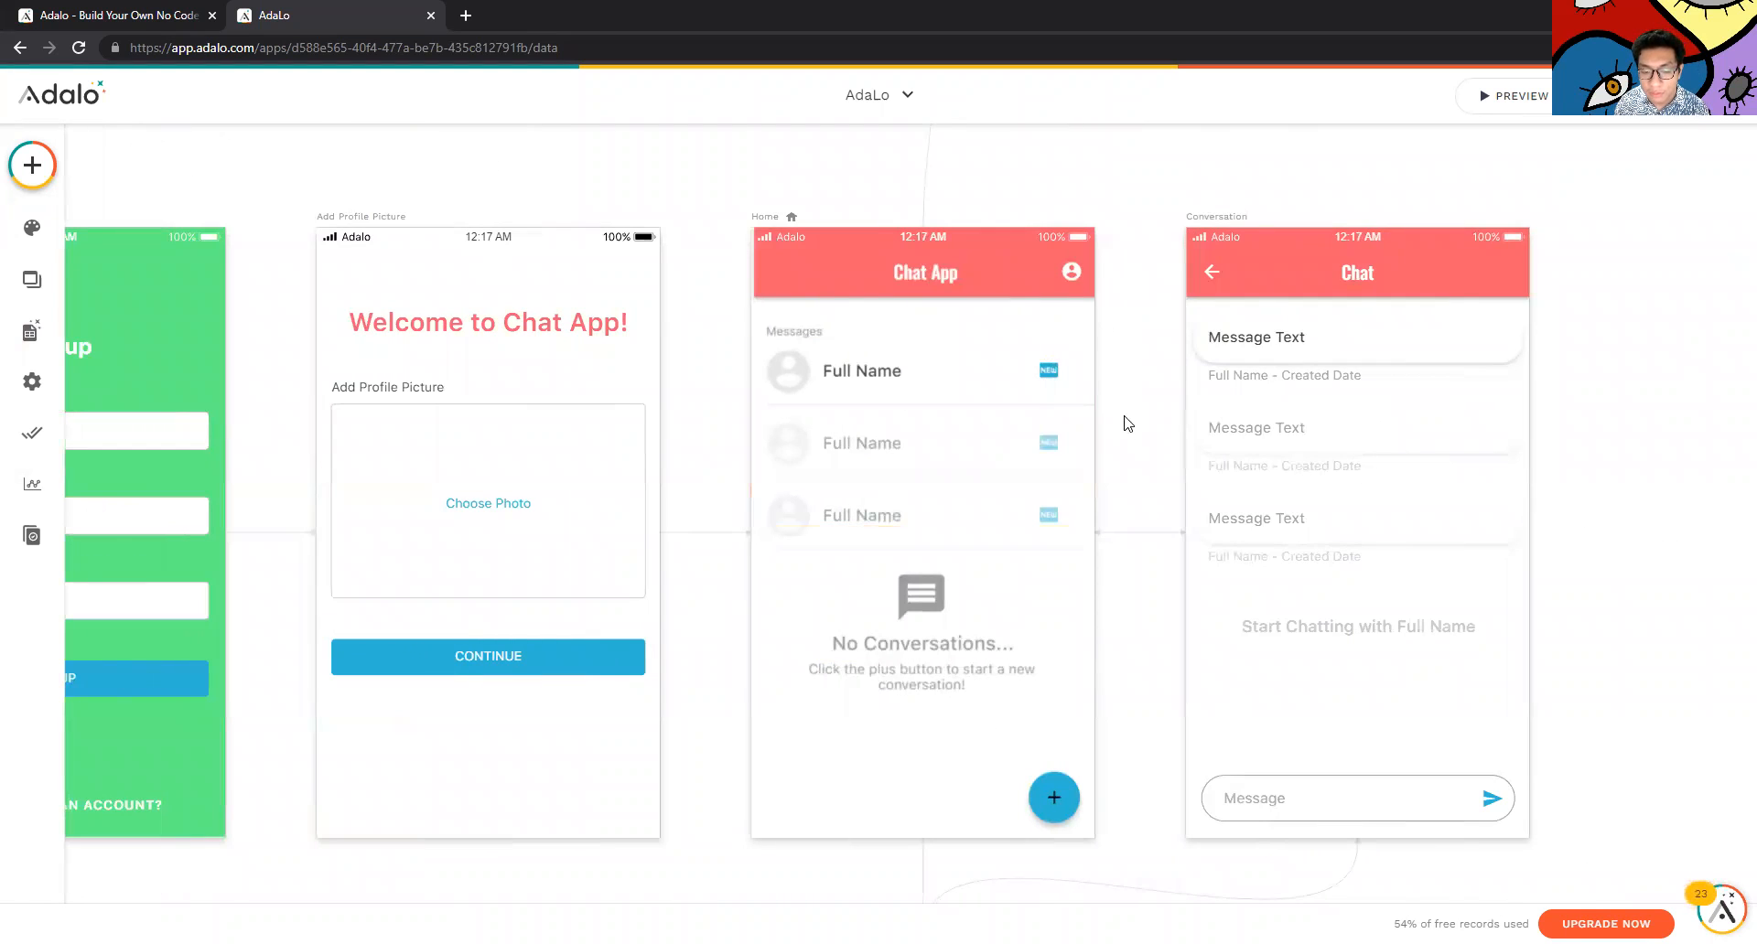
scroll(1125, 420, "down", 7)
scroll(1187, 512, "up", 7)
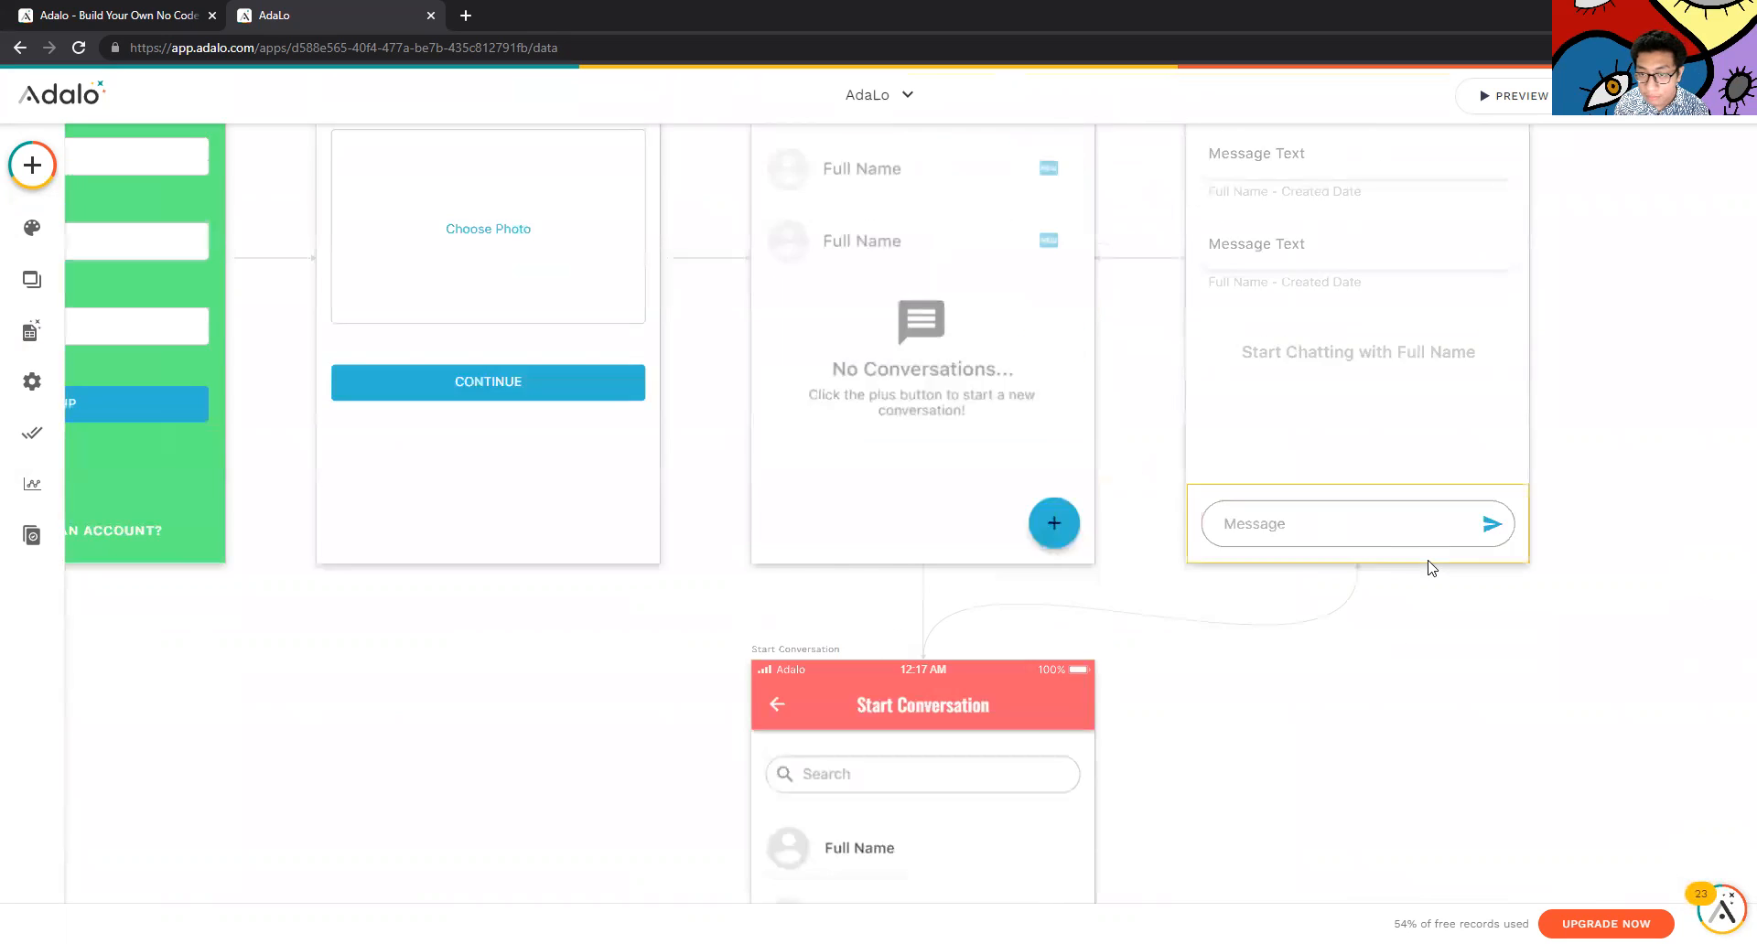
Look through the Branding, Screens and Database panels, then close the side panel
left_click(809, 383)
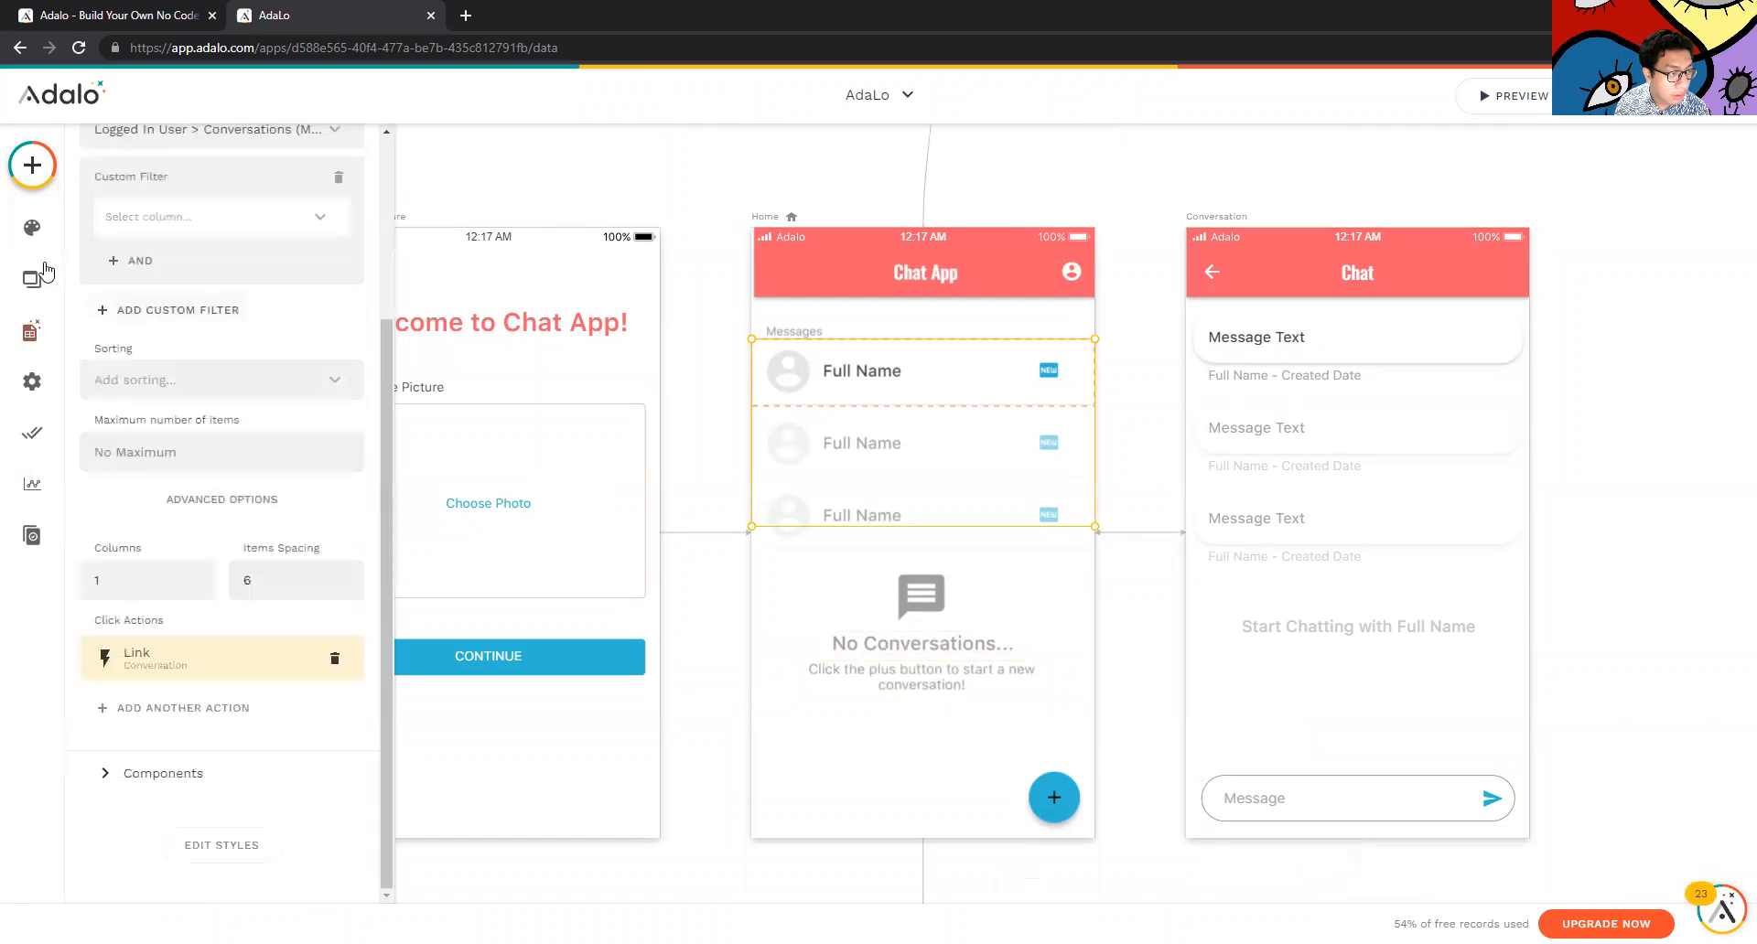
left_click(32, 227)
left_click(52, 304)
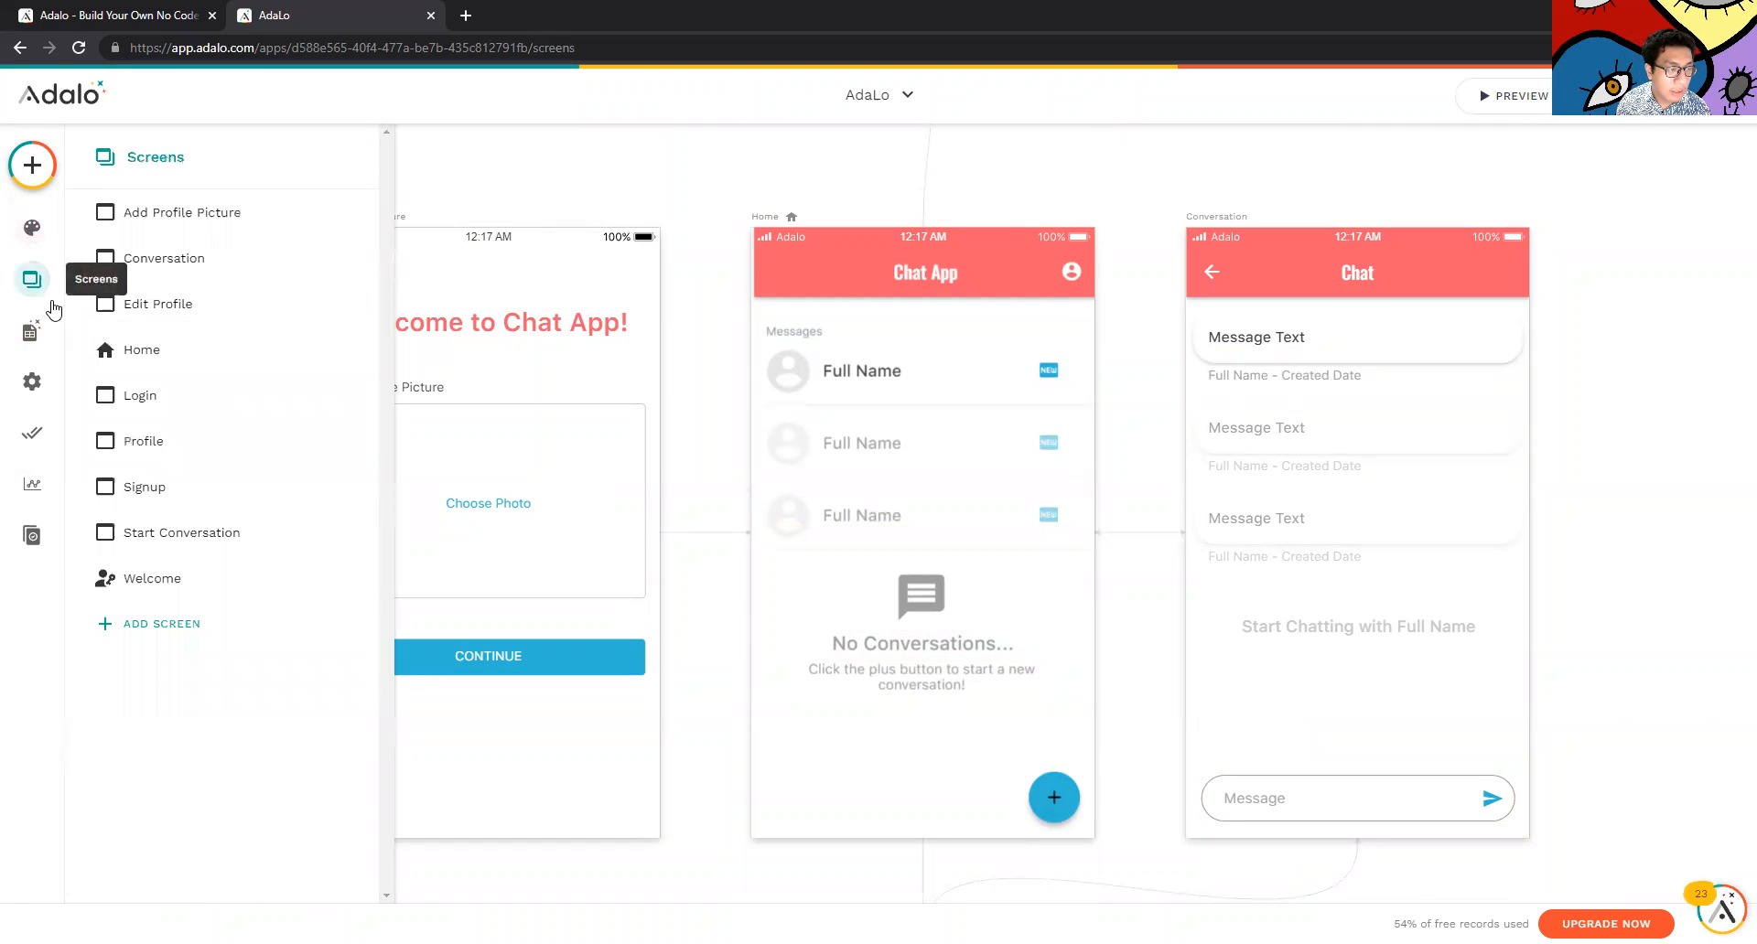
left_click(36, 331)
scroll(1427, 384, "down", 1)
scroll(1431, 340, "up", 1)
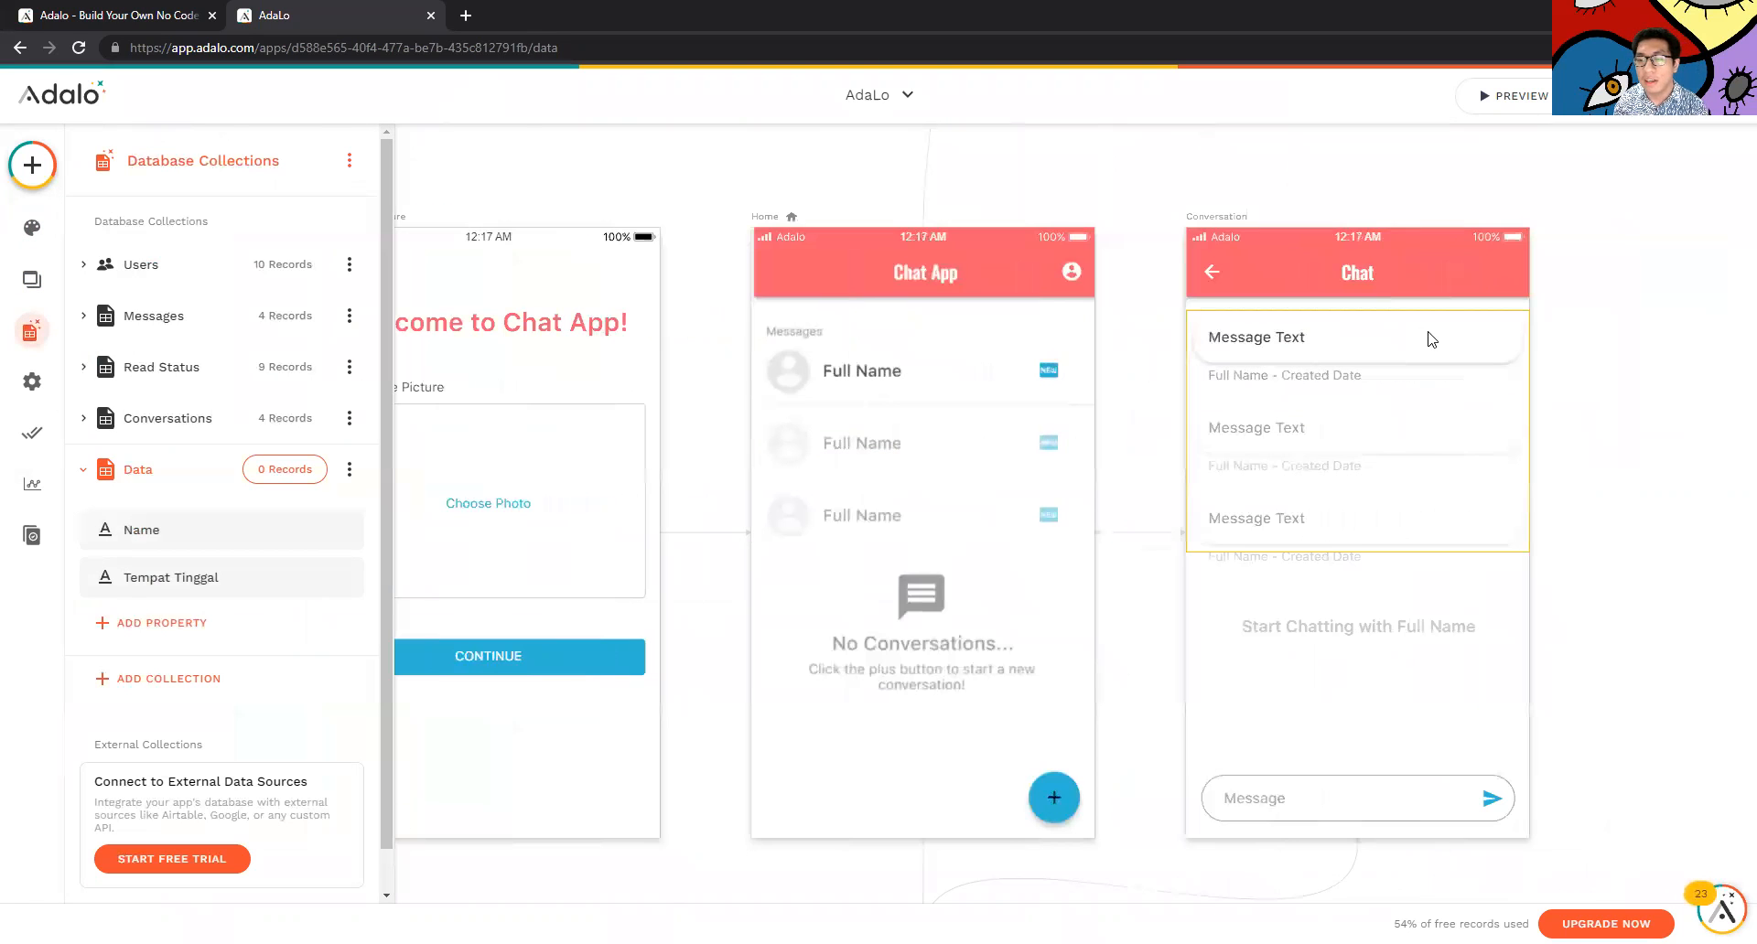
left_click(1548, 707)
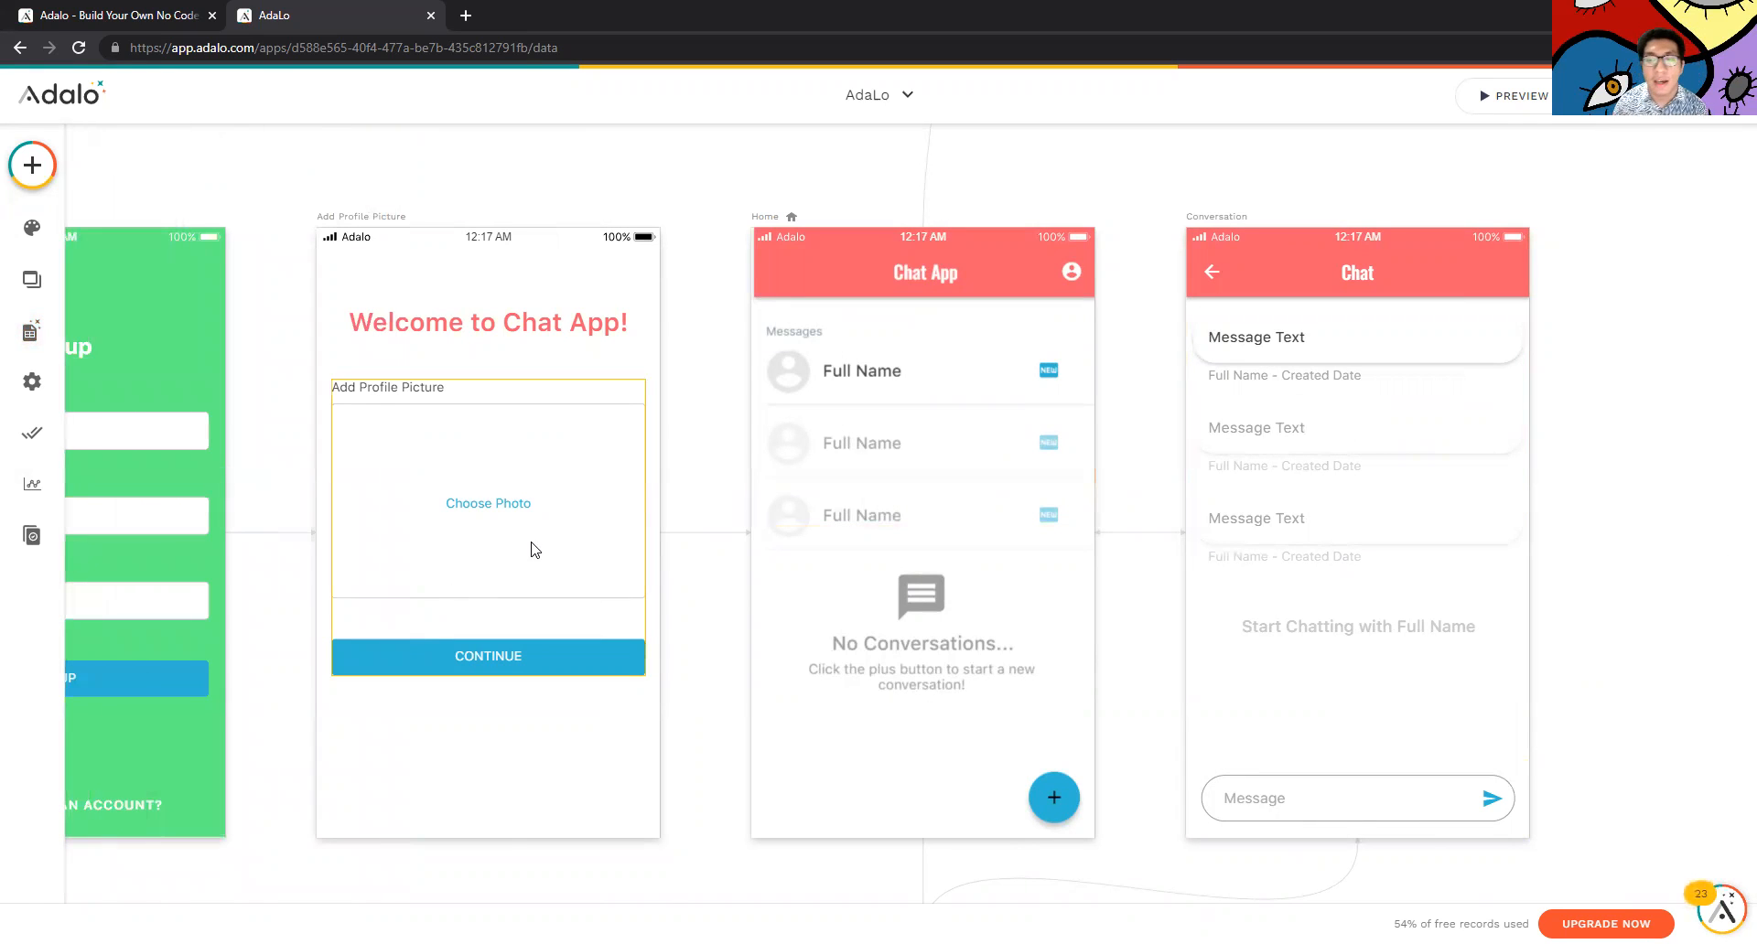
left_click(32, 494)
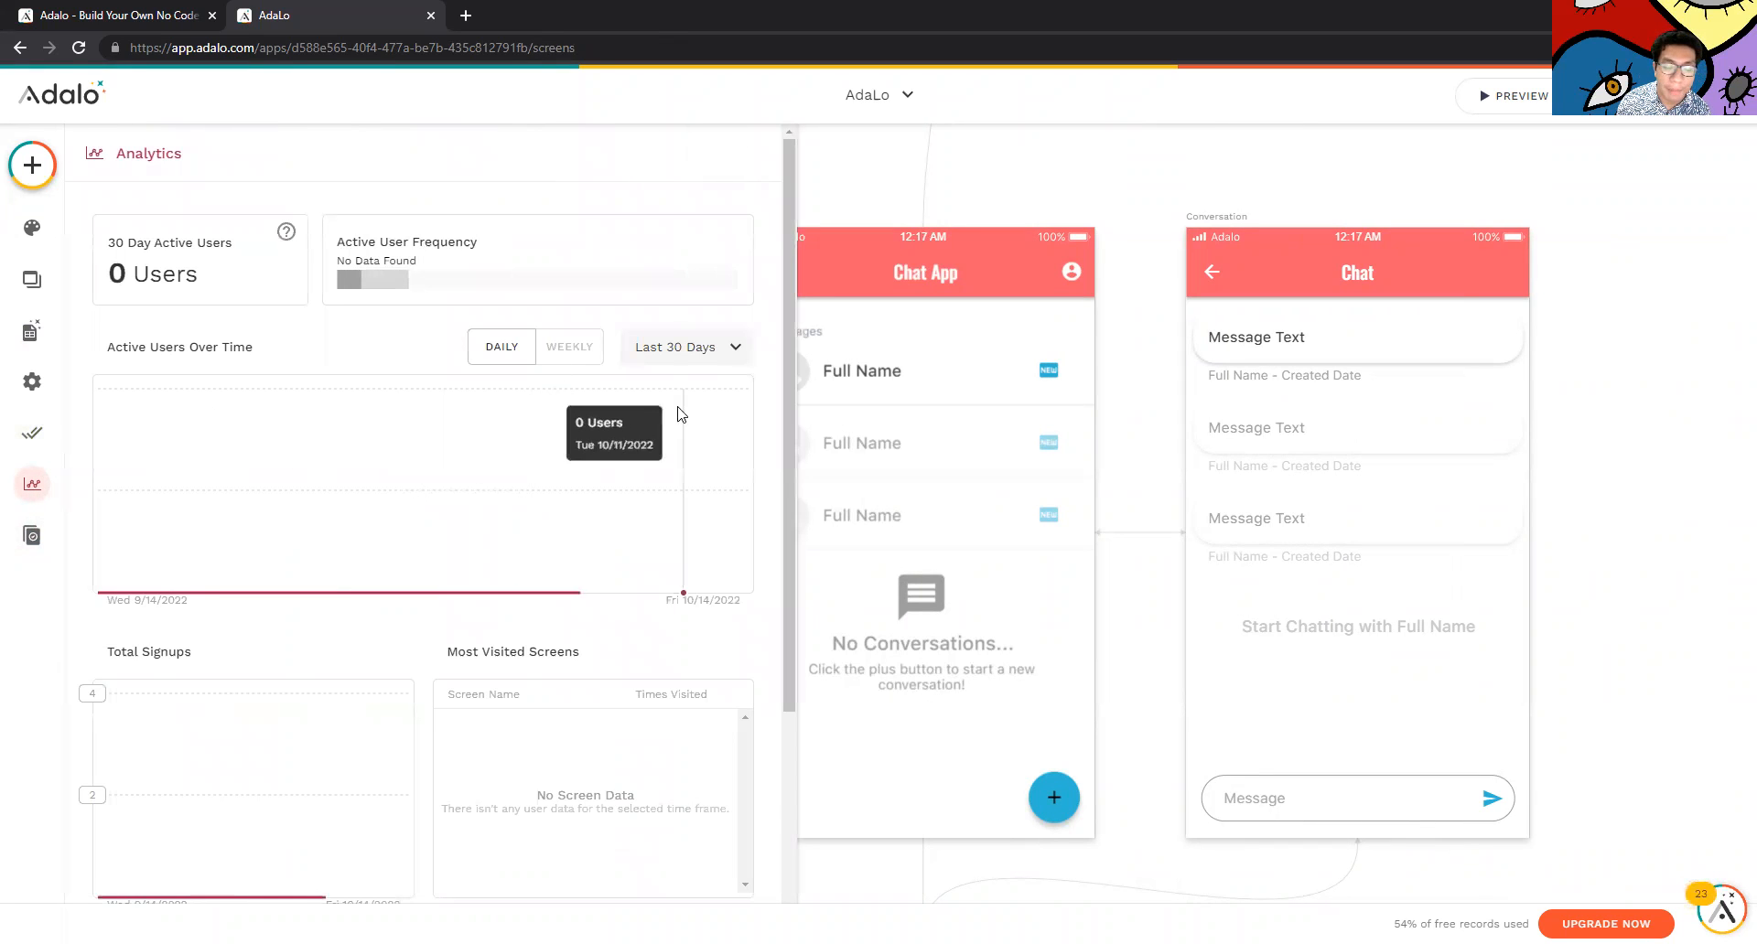
scroll(462, 696, "down", 3)
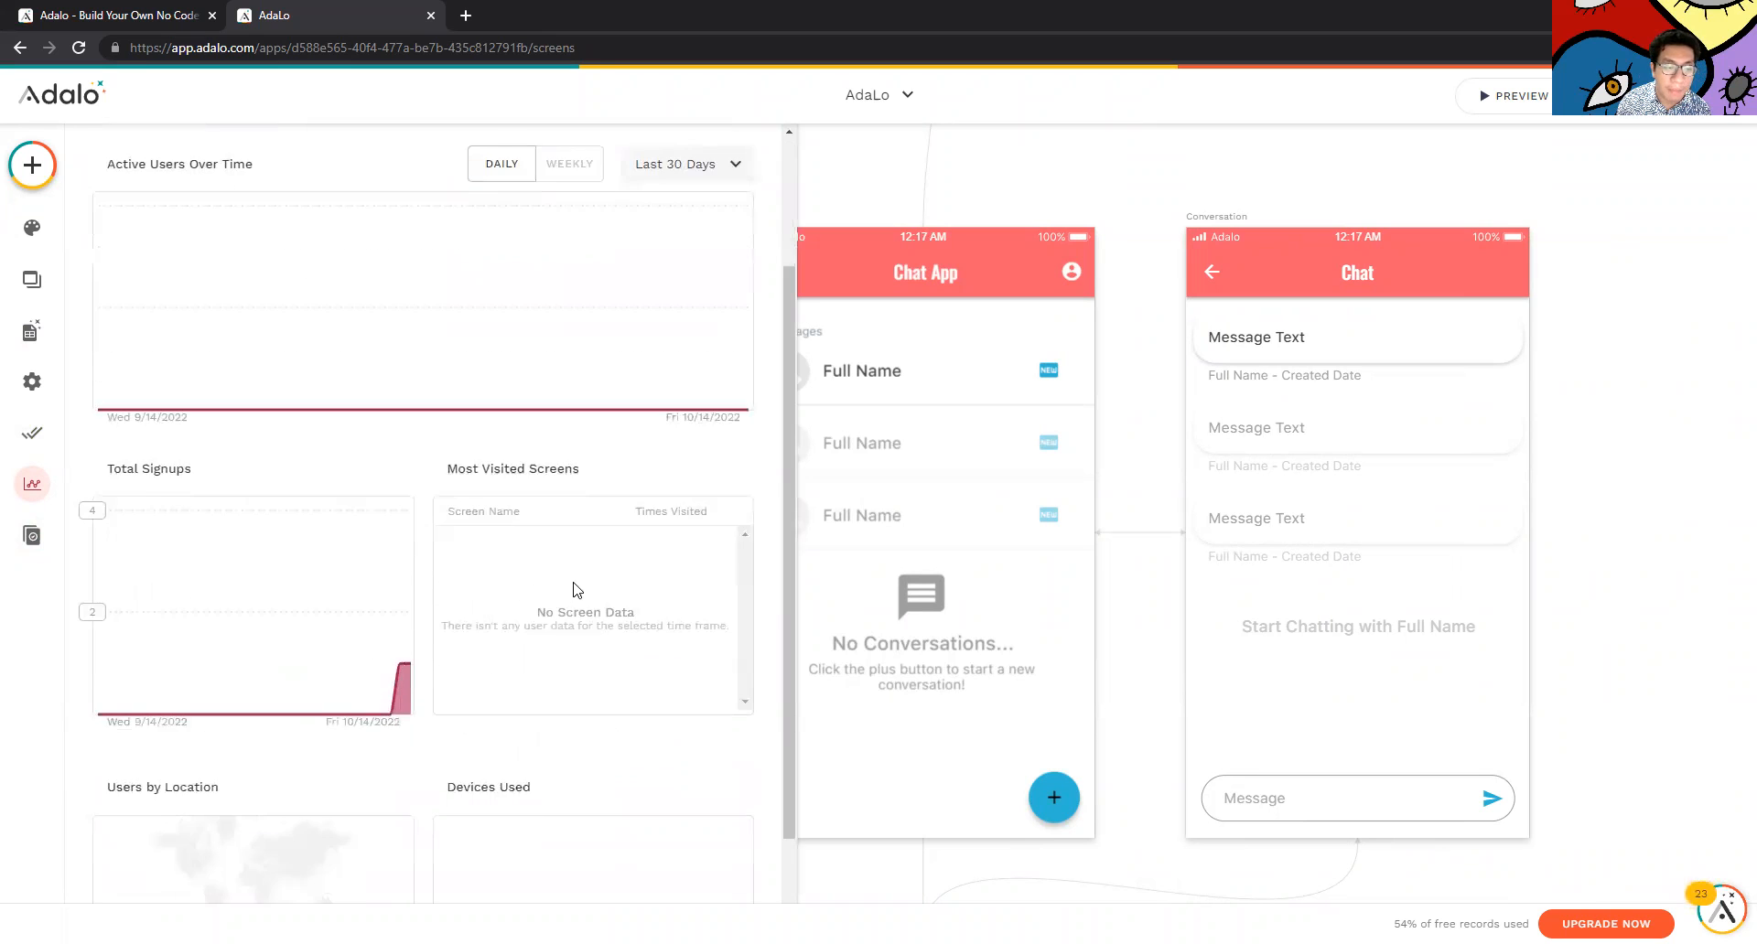
left_click(878, 678)
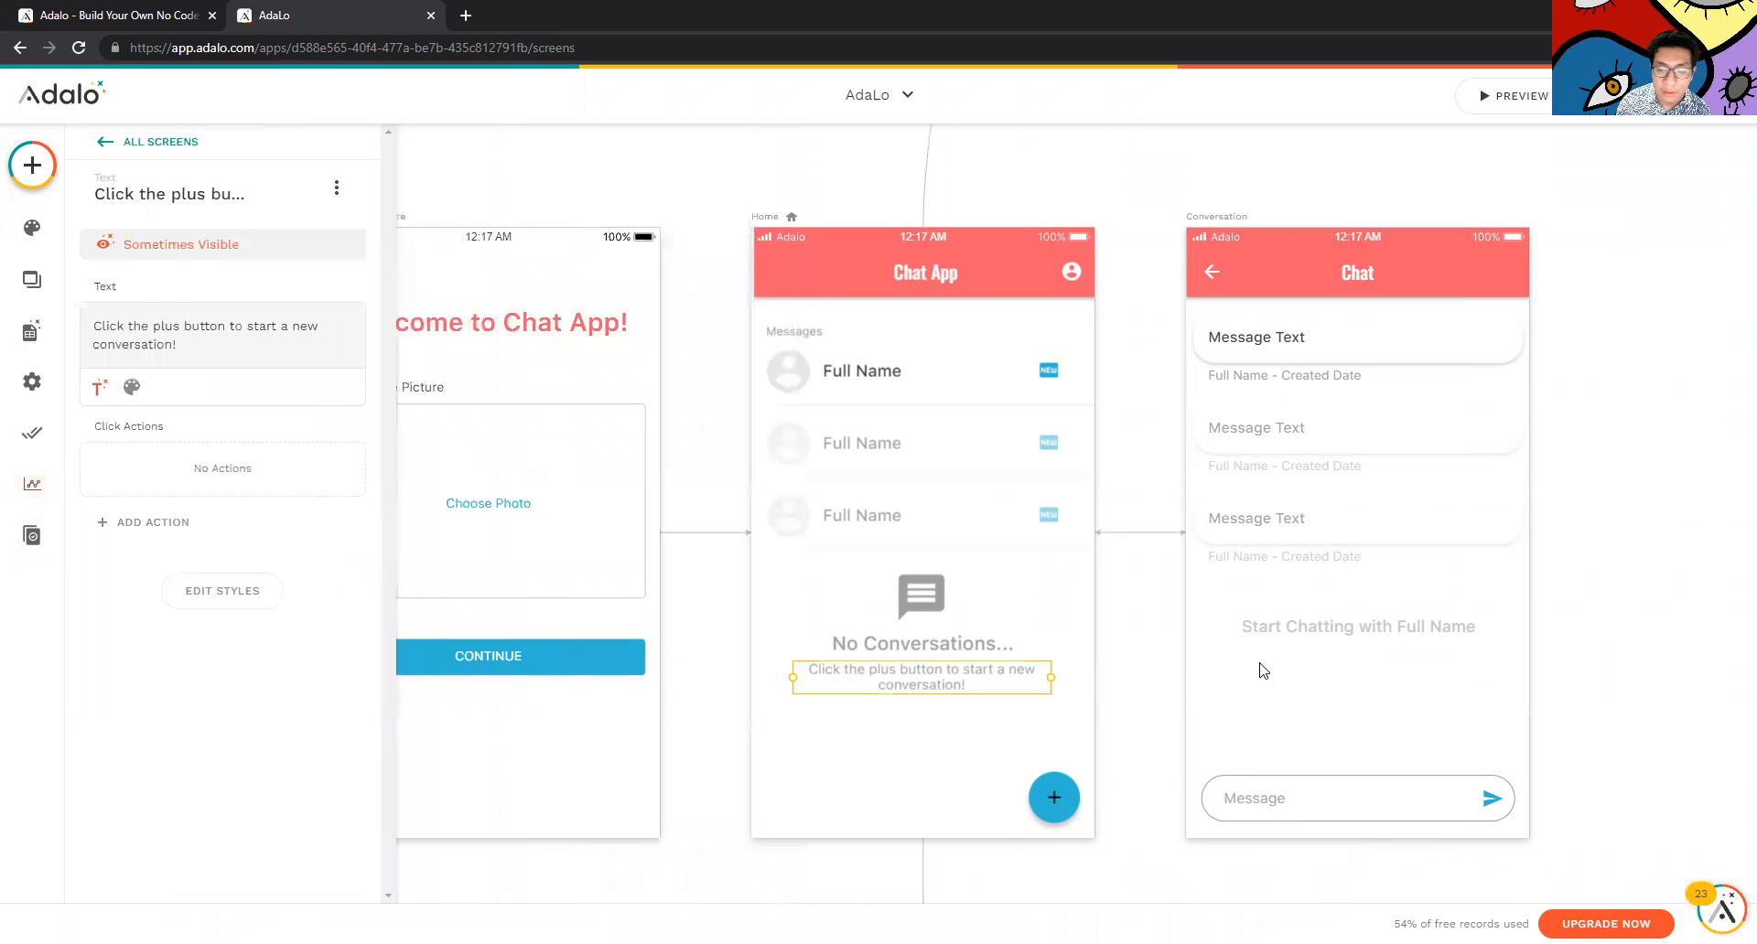
left_click(1217, 657)
scroll(1325, 545, "up", 7)
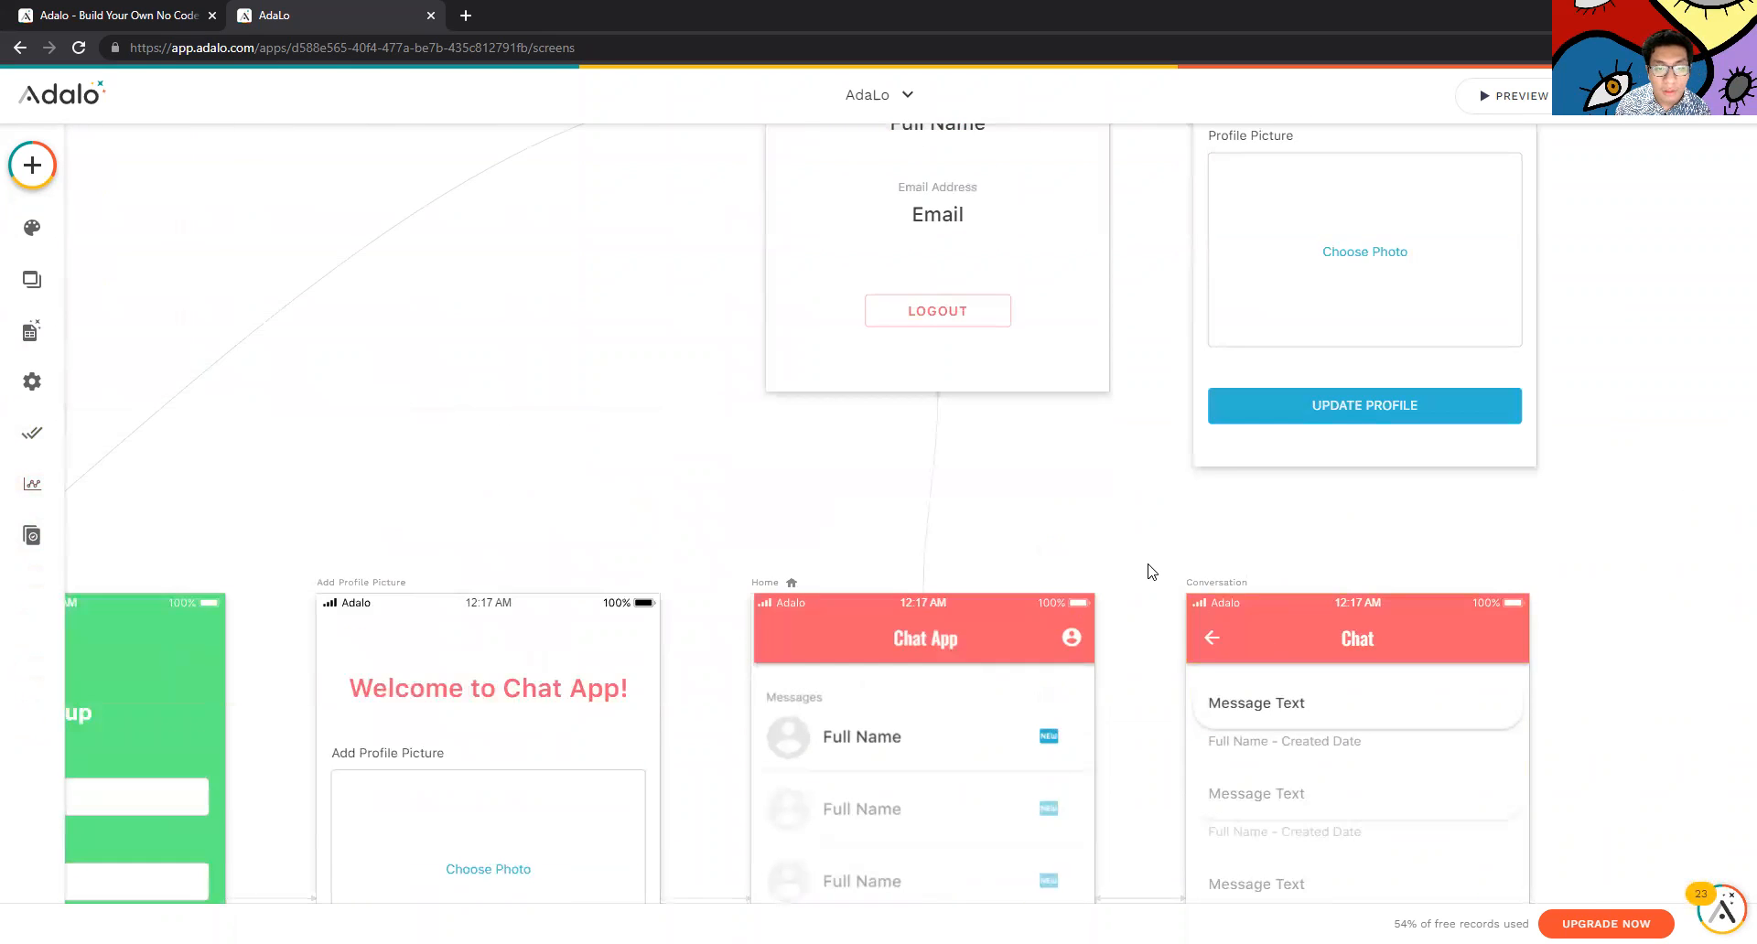
scroll(1149, 572, "up", 1)
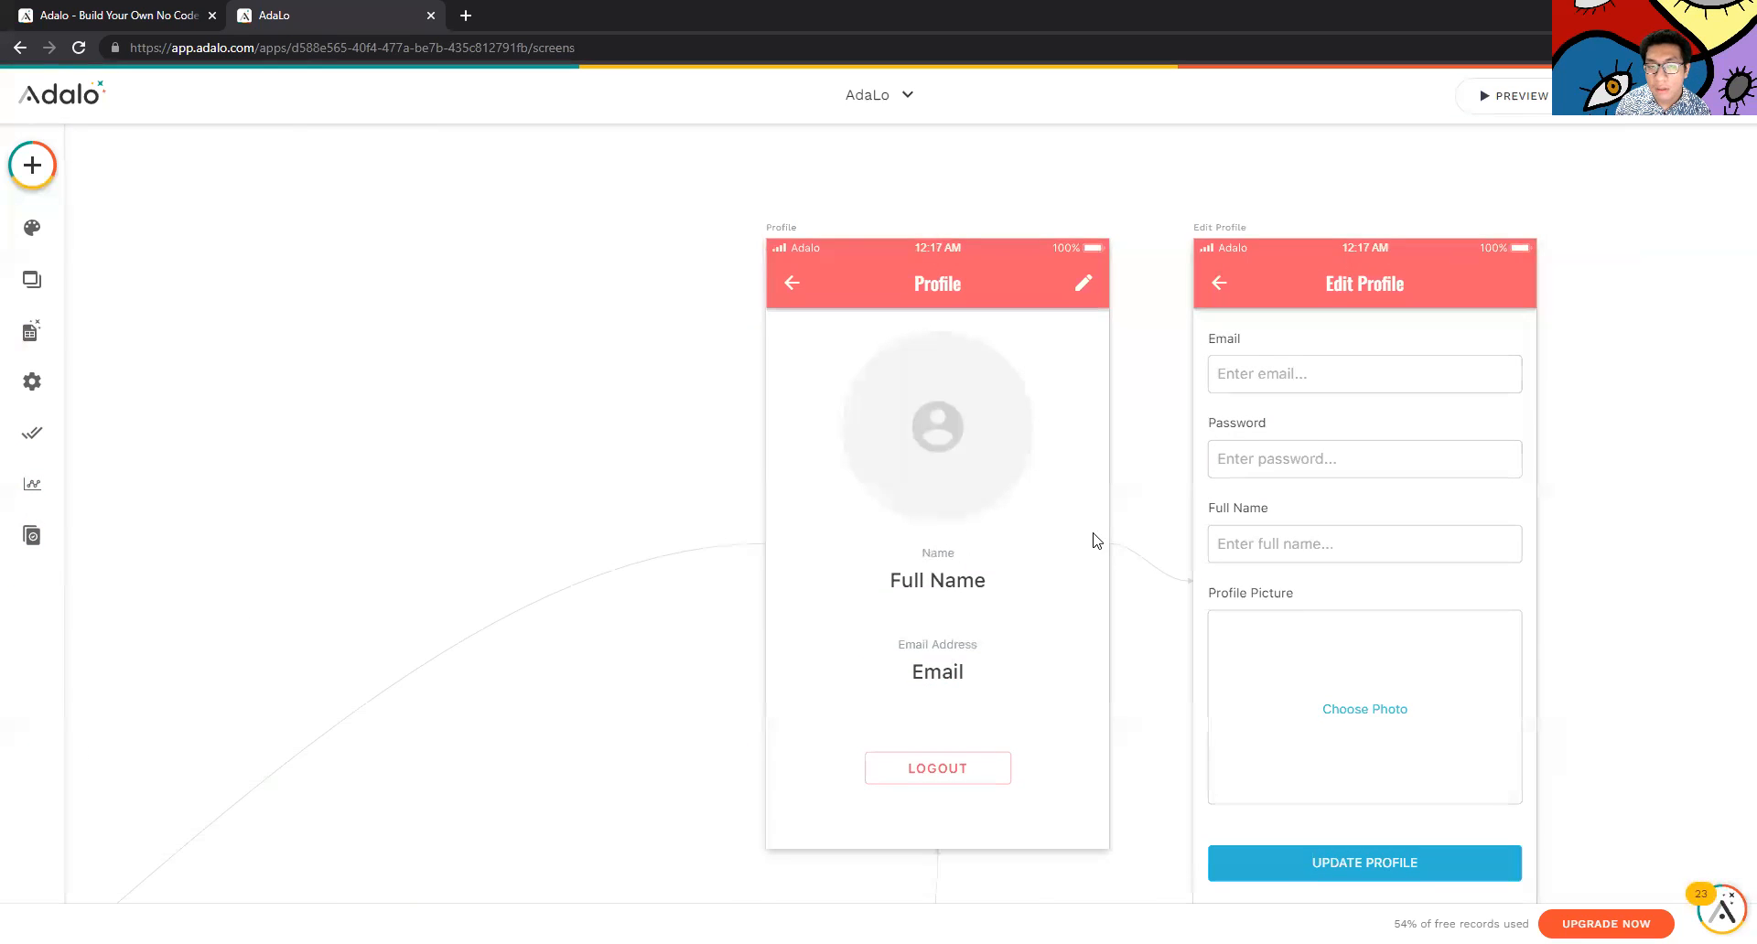
scroll(1094, 541, "down", 6)
scroll(756, 514, "down", 11)
scroll(738, 580, "up", 9)
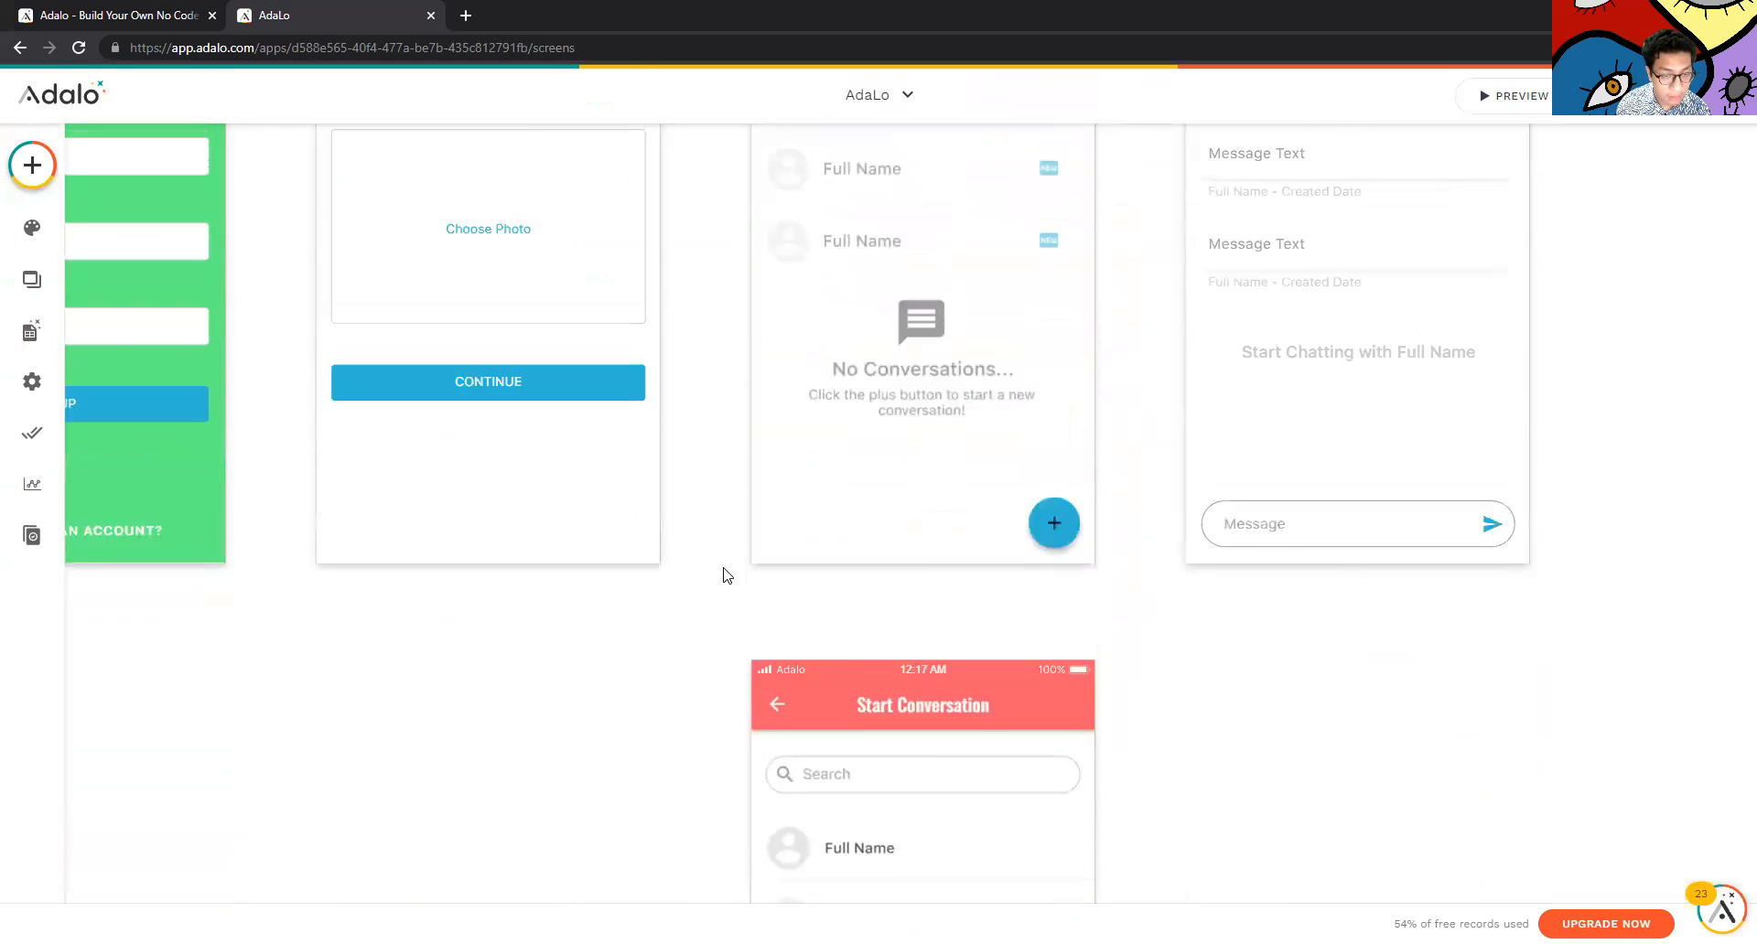
scroll(728, 425, "left", 7)
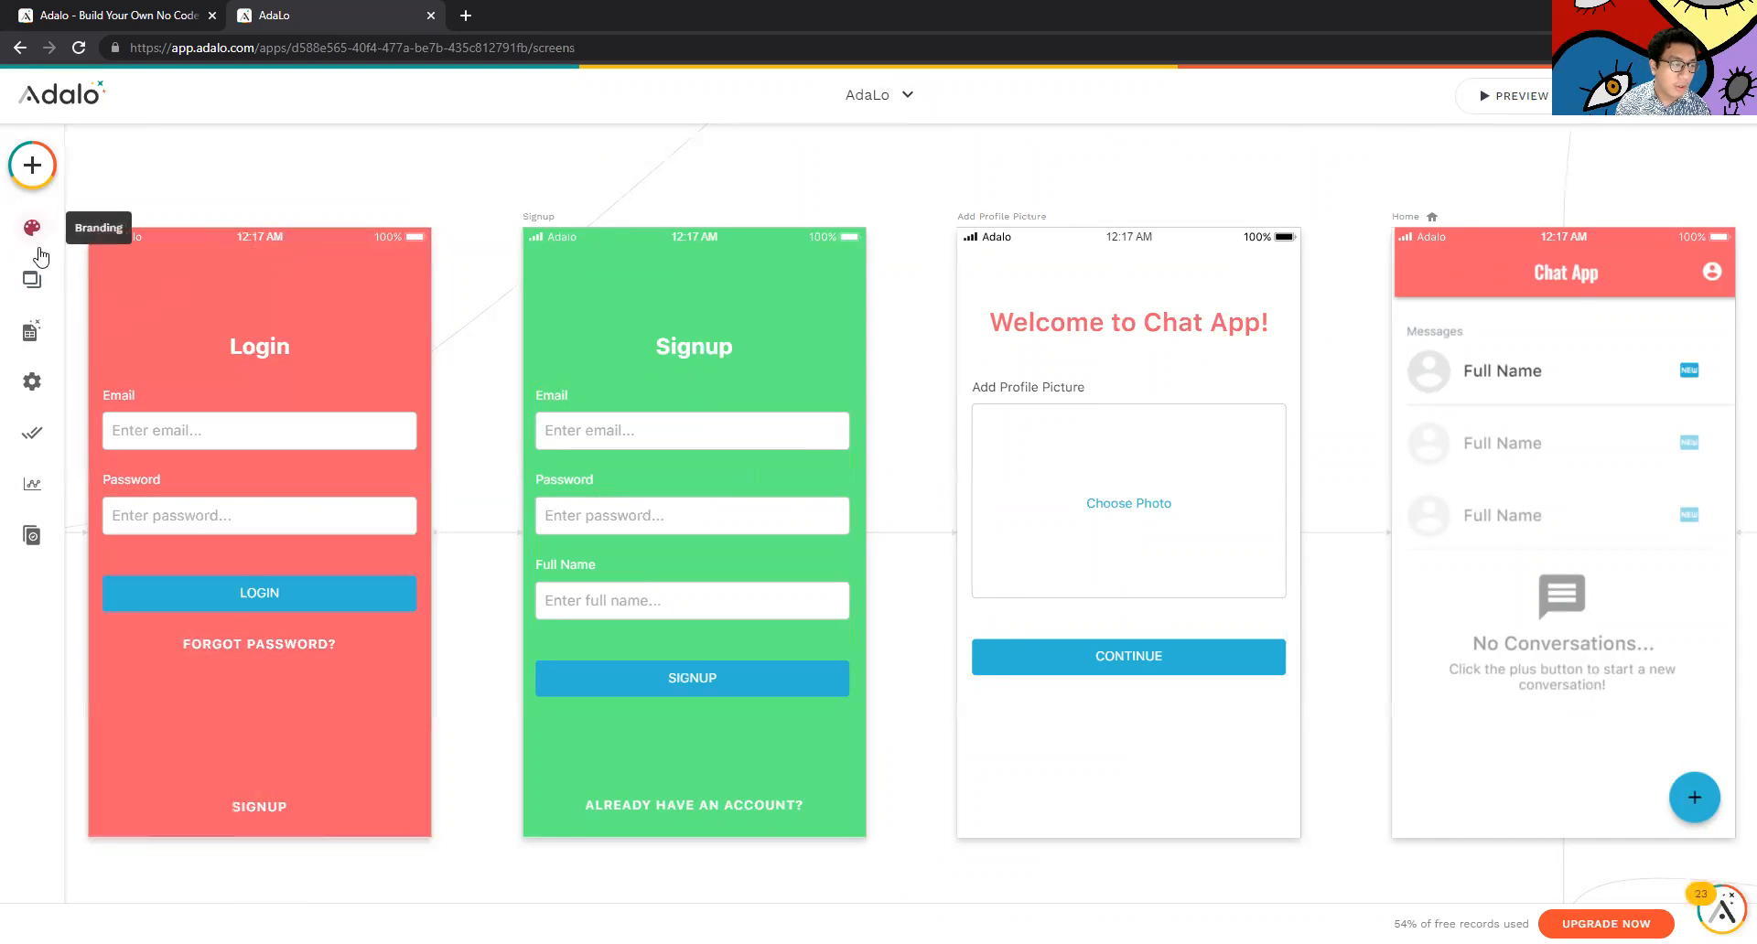
Show the Screens list, briefly select the Signup screen, and glance at Branding
left_click(32, 279)
left_click(639, 224)
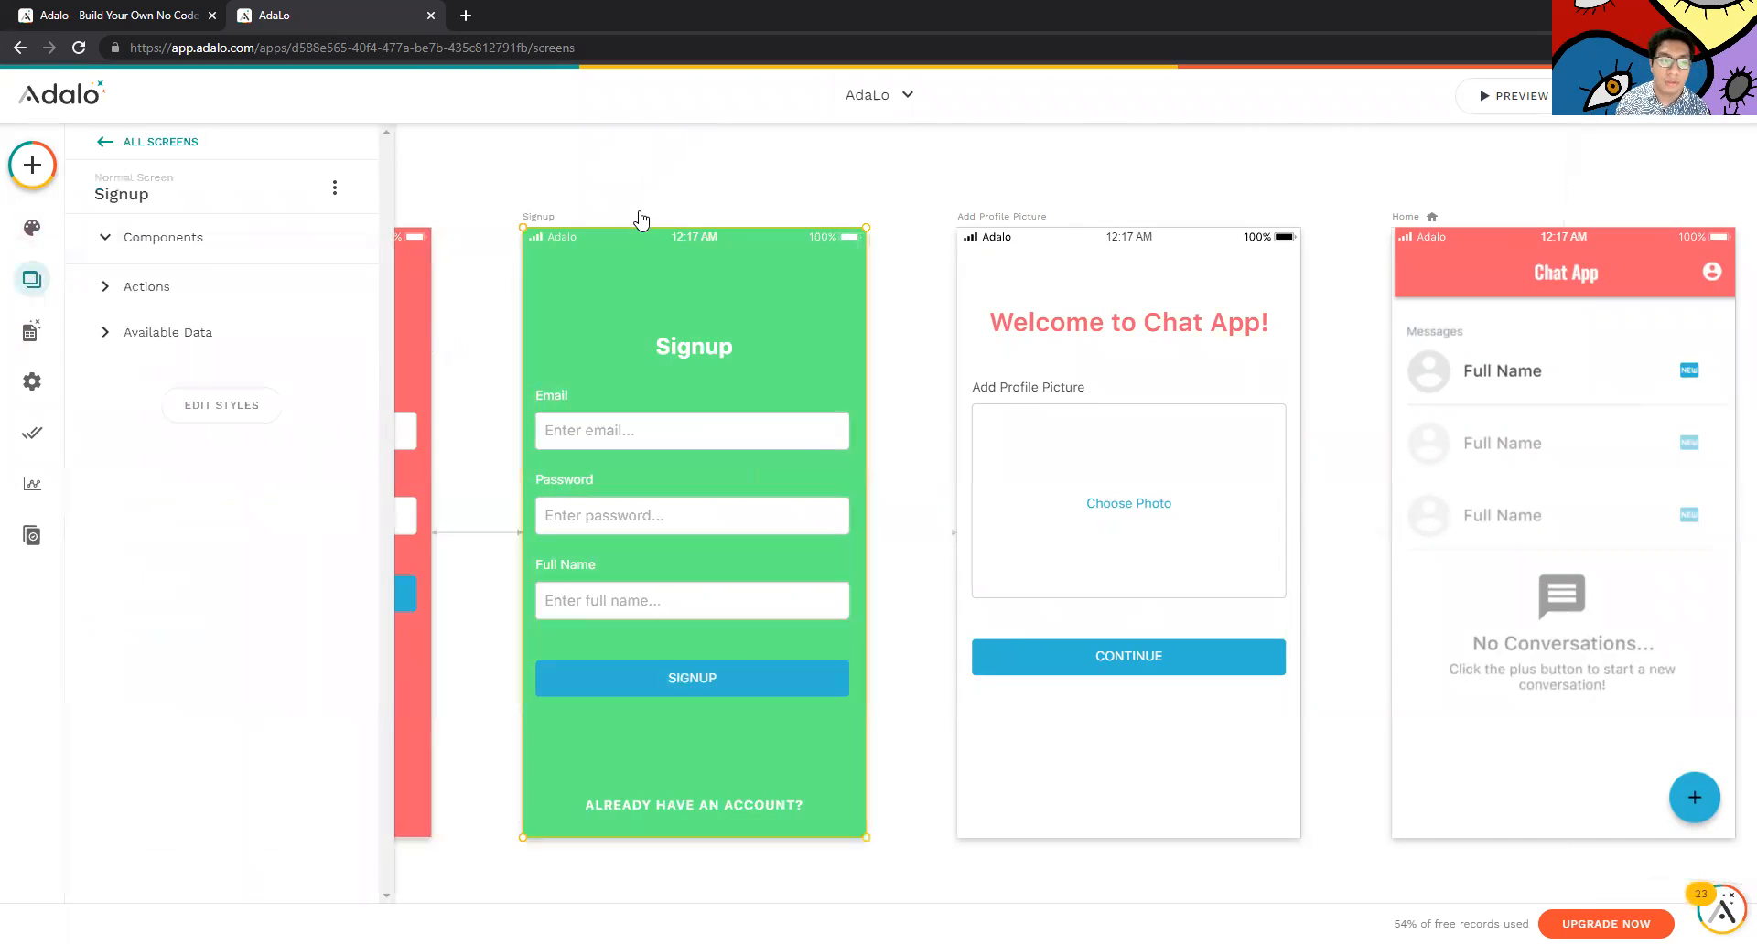
left_click(655, 196)
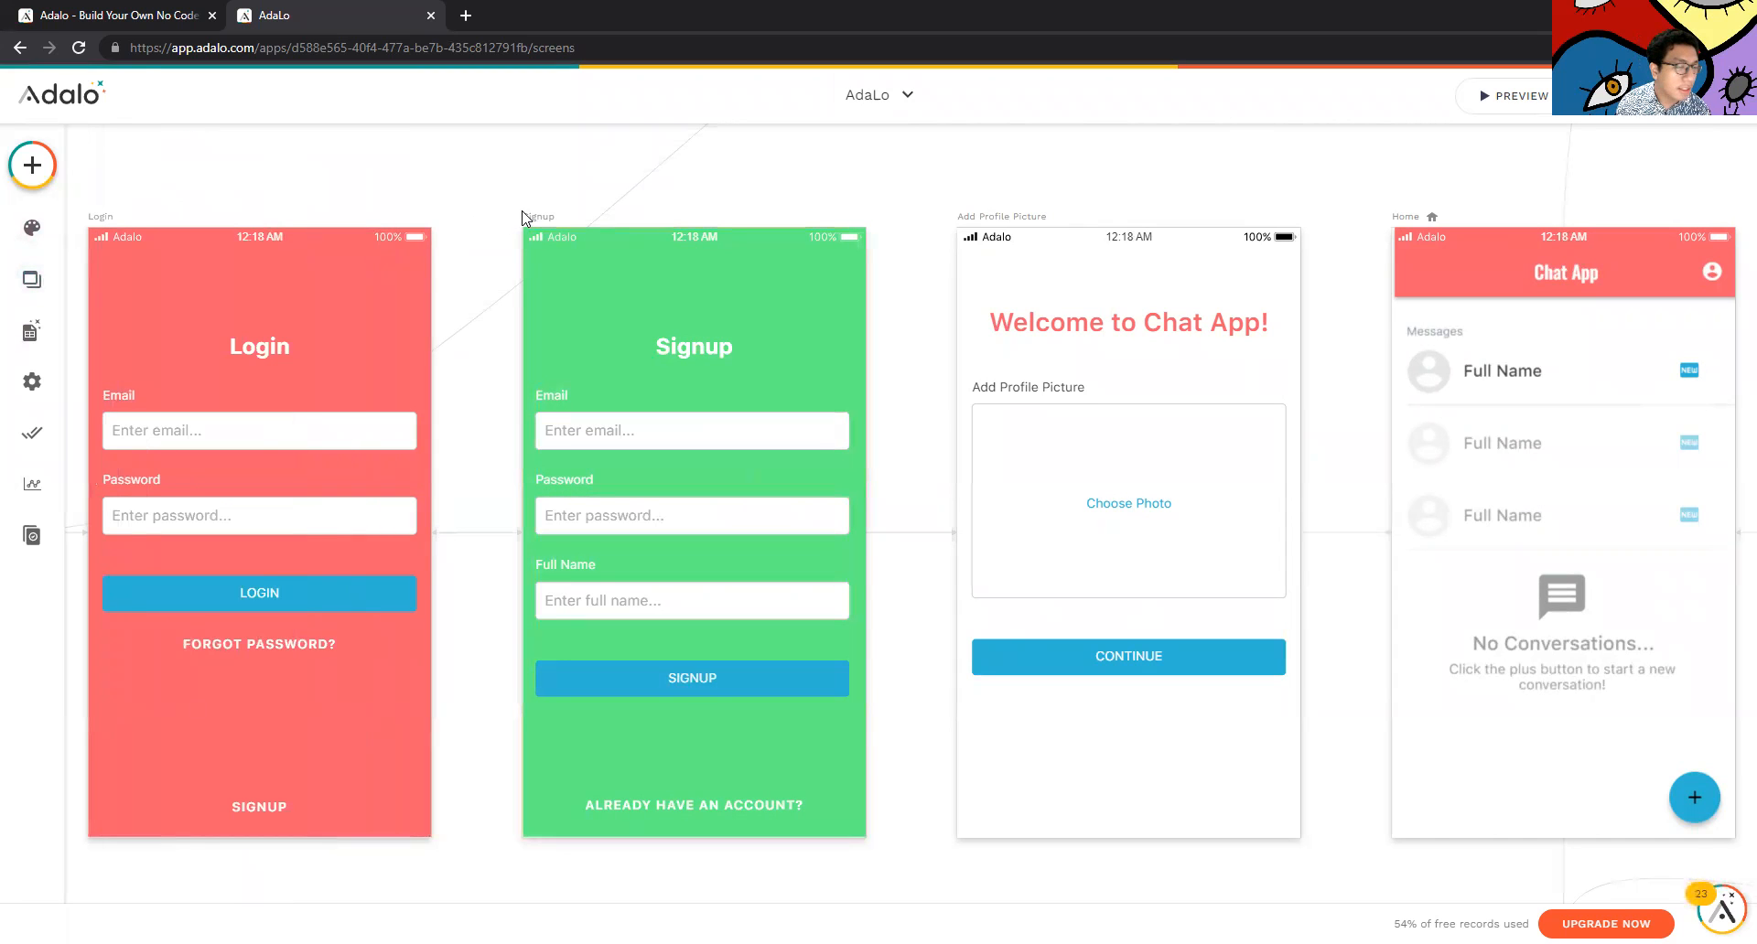
left_click(32, 227)
left_click(459, 201)
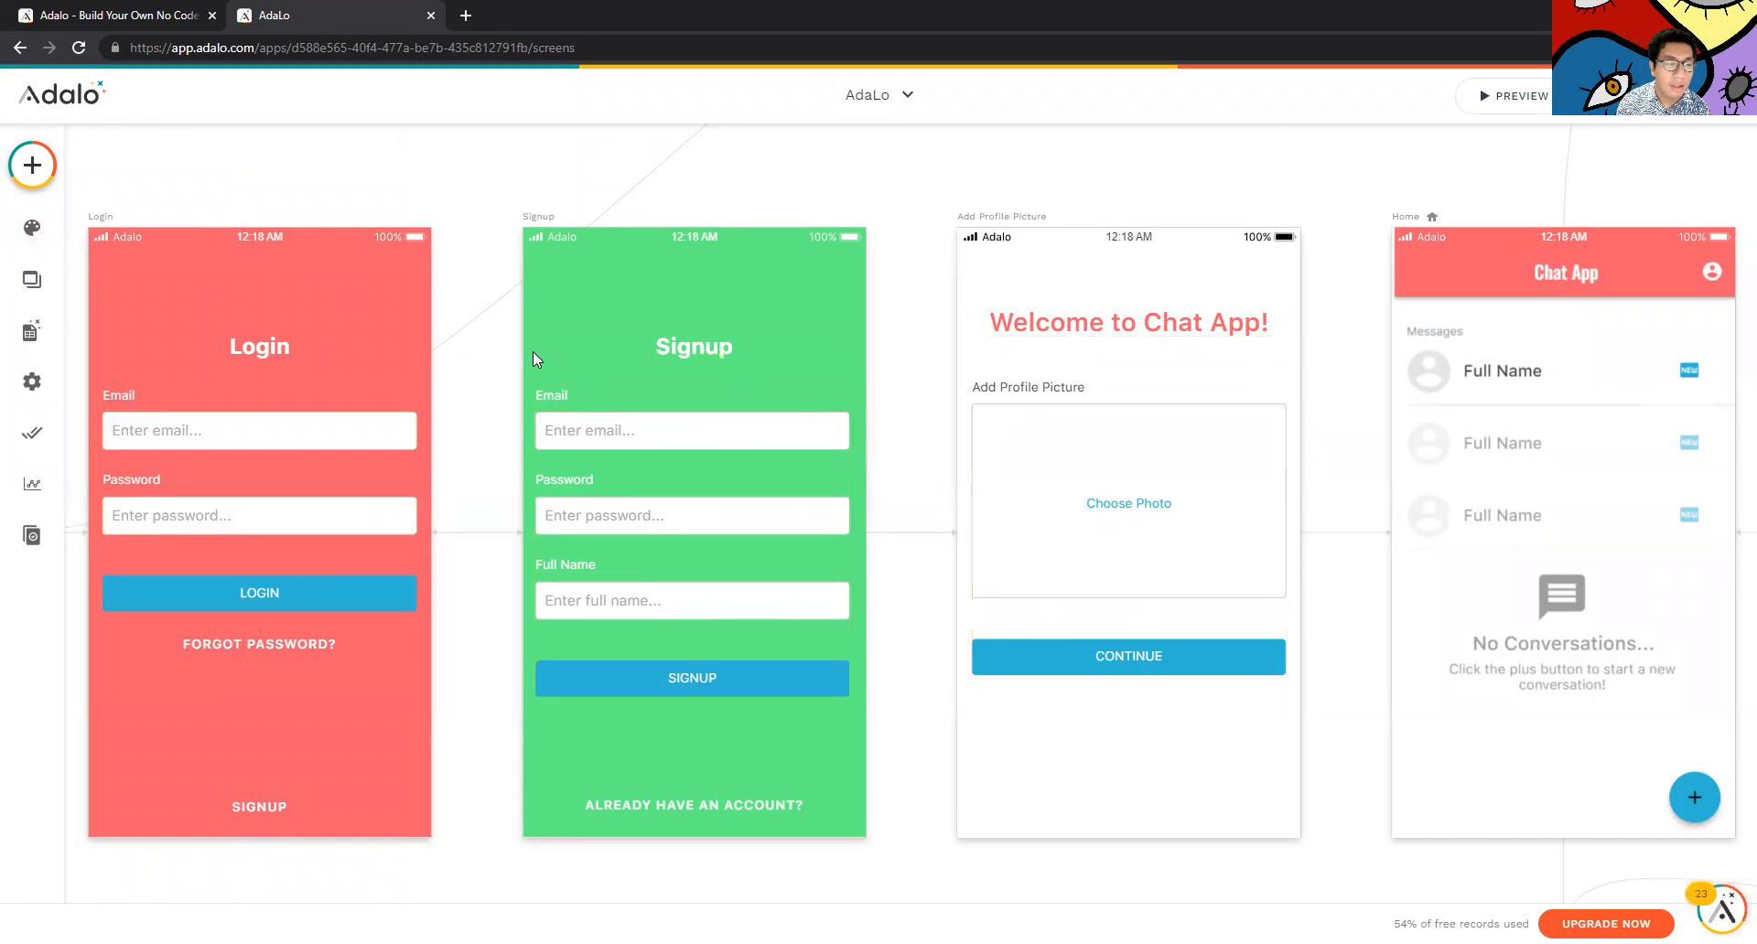
scroll(736, 363, "down", 1)
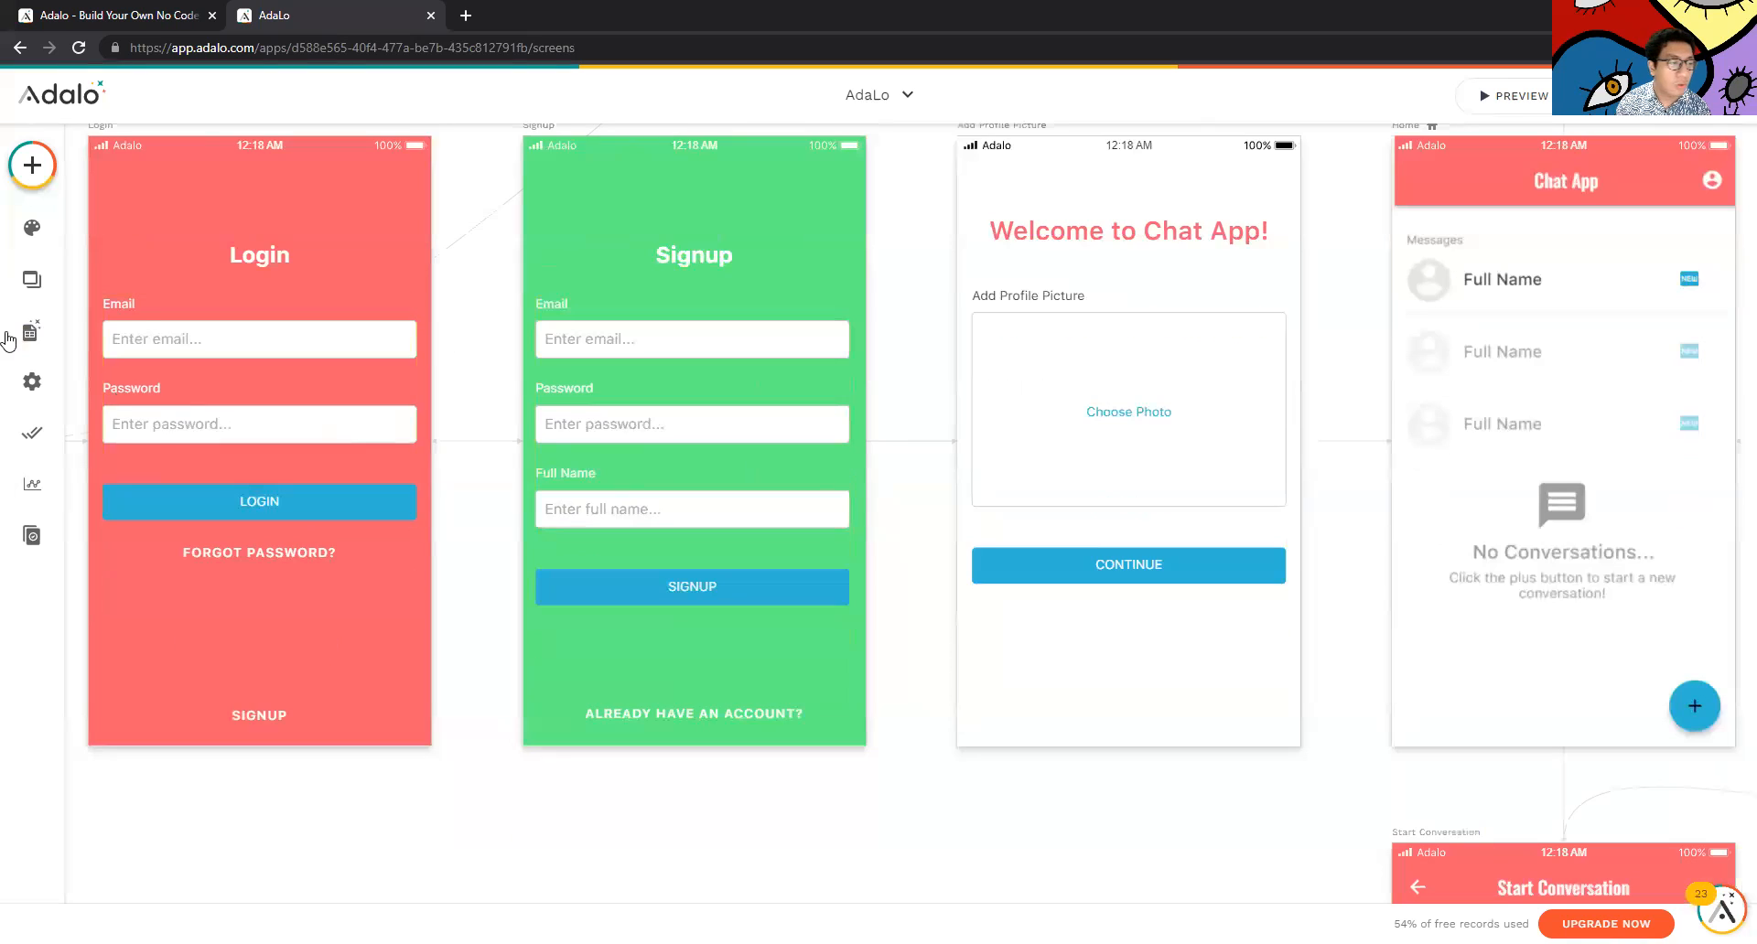
Switch between Screens, Branding and Database panels, ending on the Screens list
left_click(32, 279)
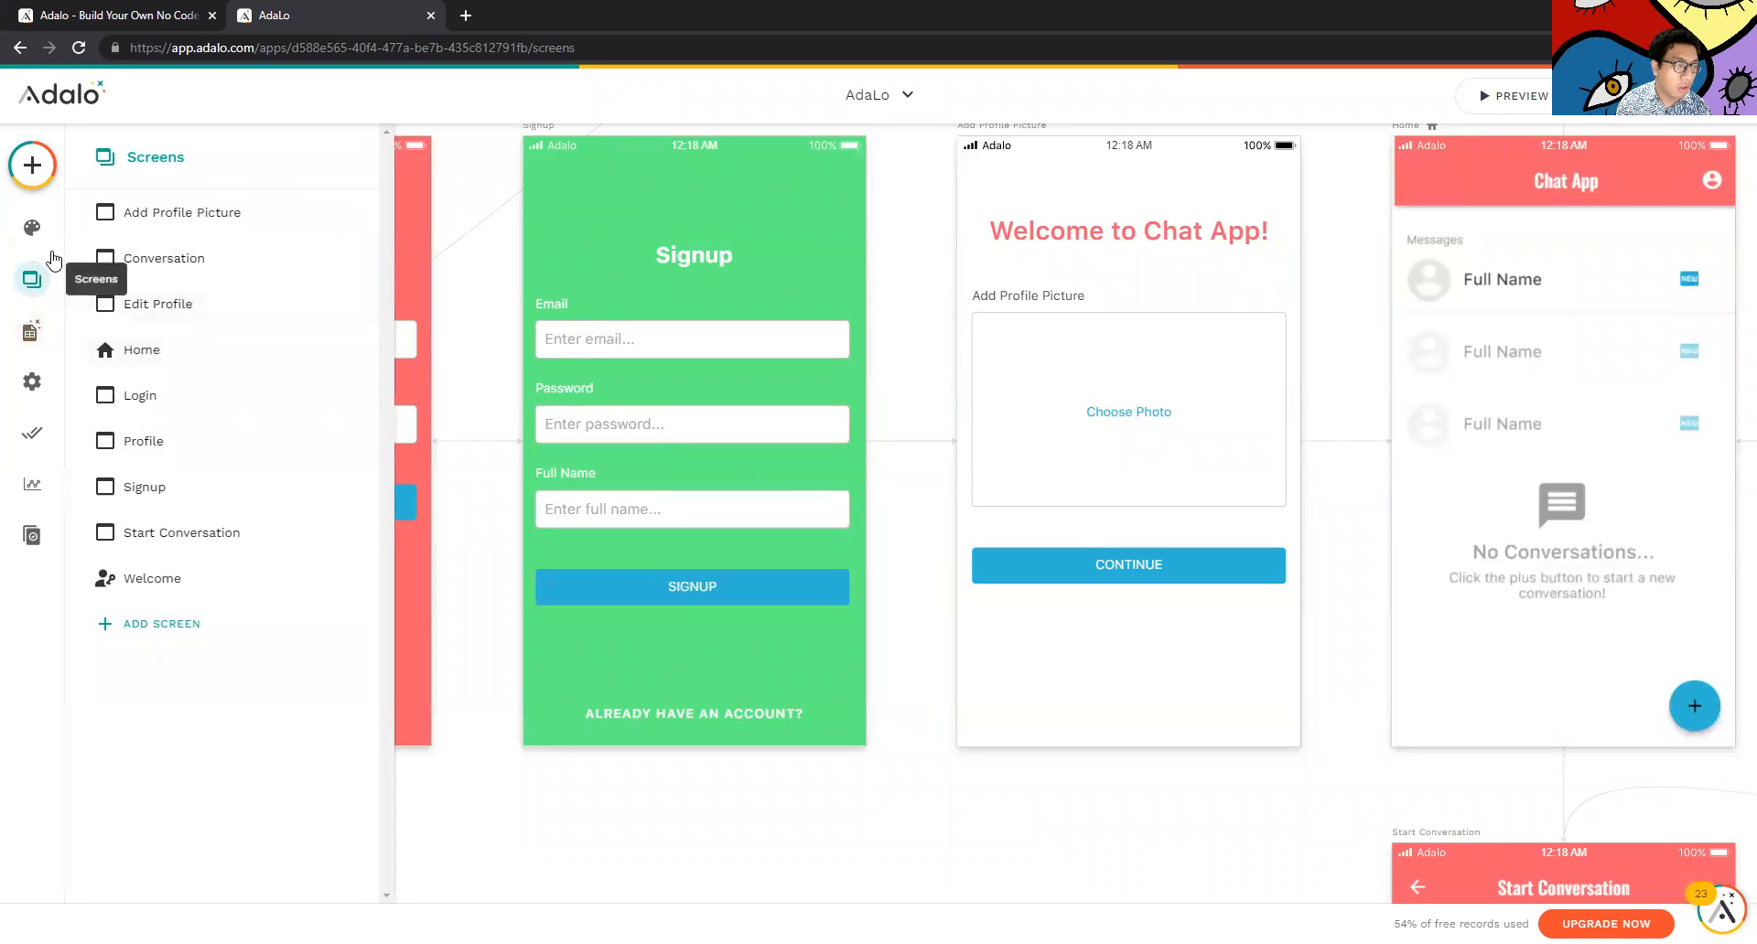
left_click(32, 227)
left_click(31, 331)
scroll(360, 510, "down", 1)
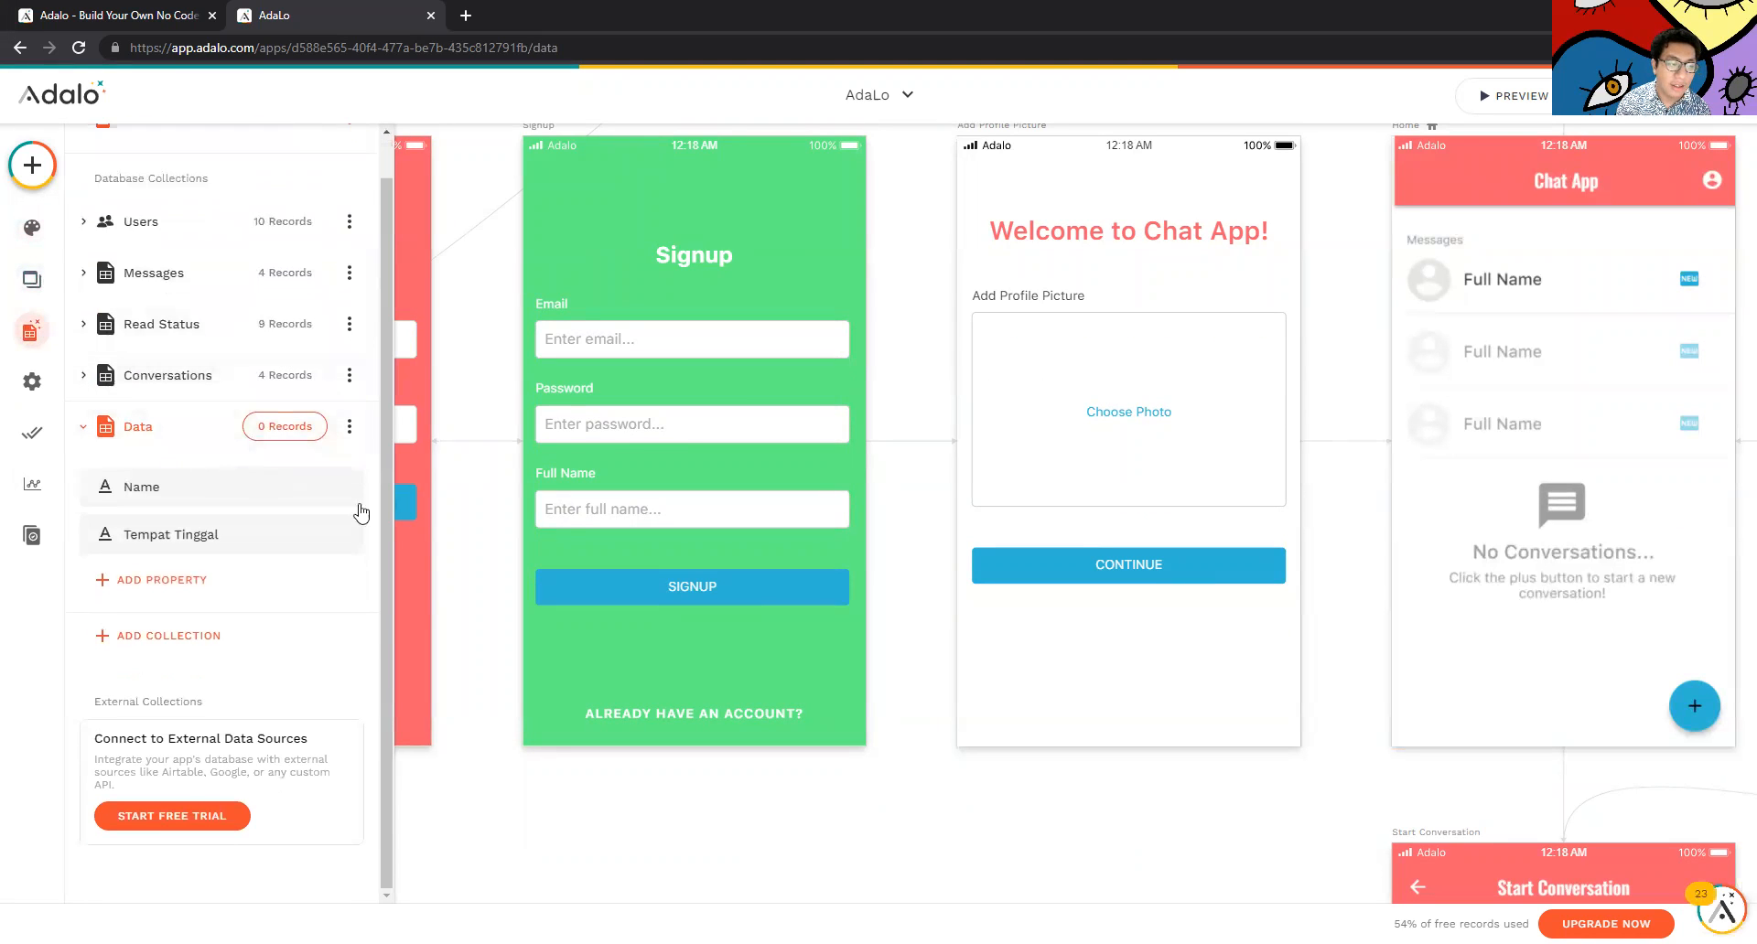
scroll(1306, 588, "down", 5)
left_click(32, 227)
left_click(38, 287)
Open the new-screen template gallery, expand Info, Intro and Misc, and browse the templates
left_click(165, 625)
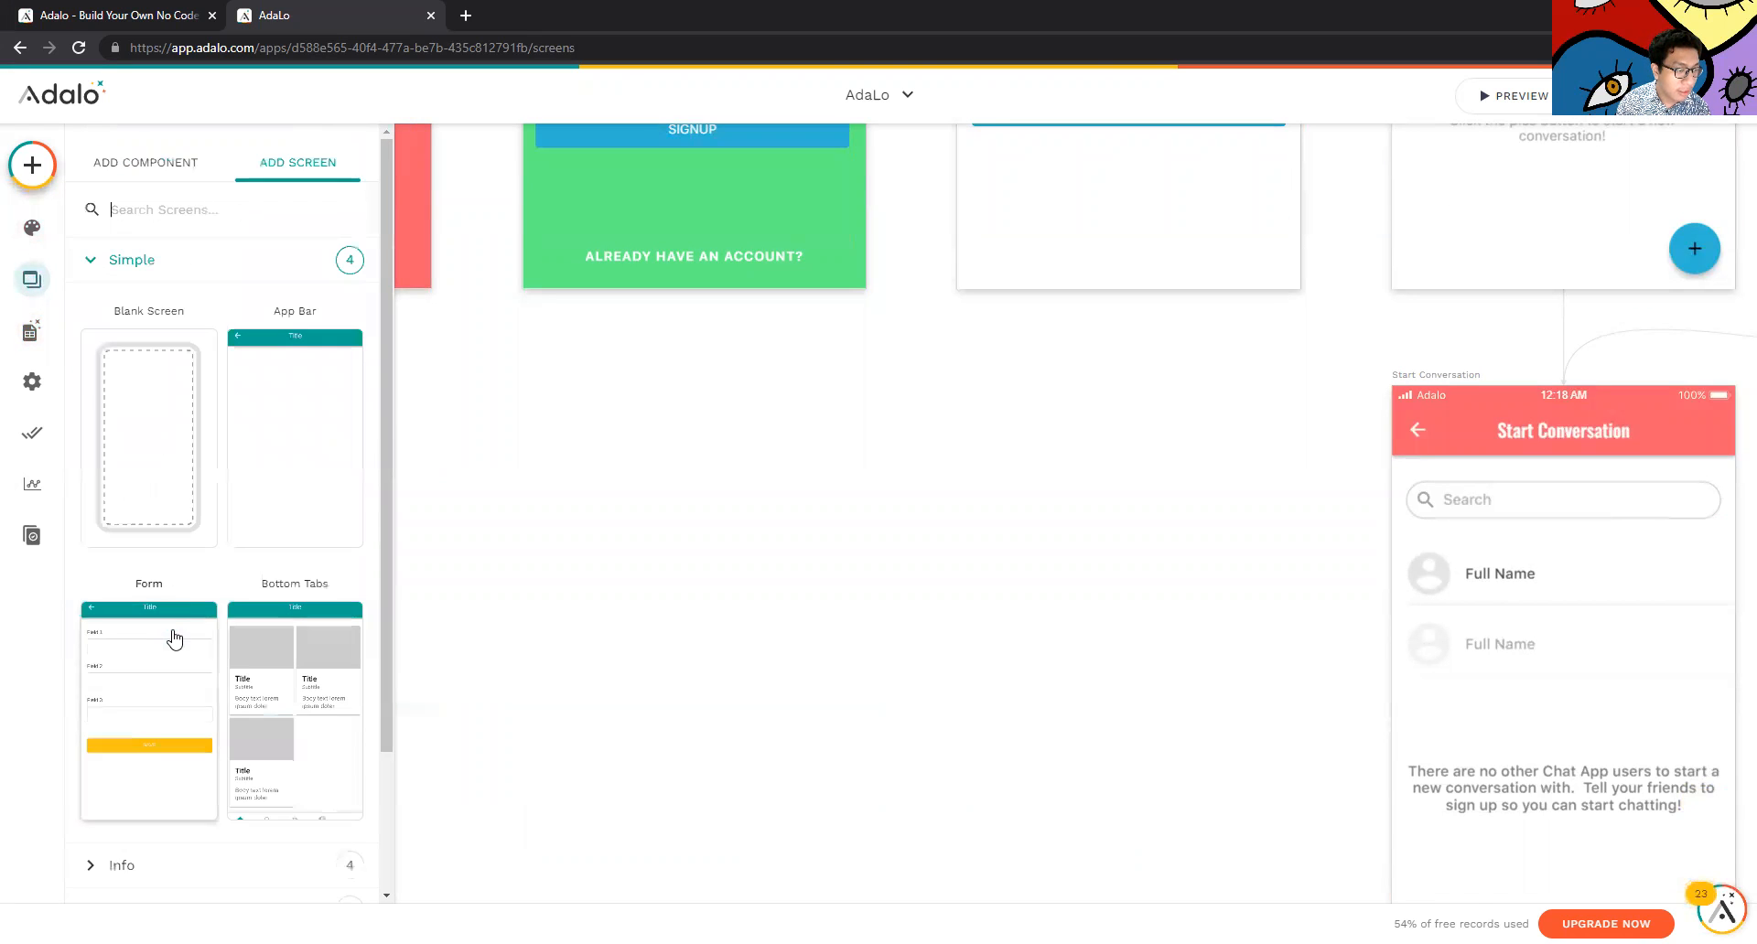
scroll(183, 632, "down", 3)
left_click(203, 699)
scroll(188, 759, "down", 6)
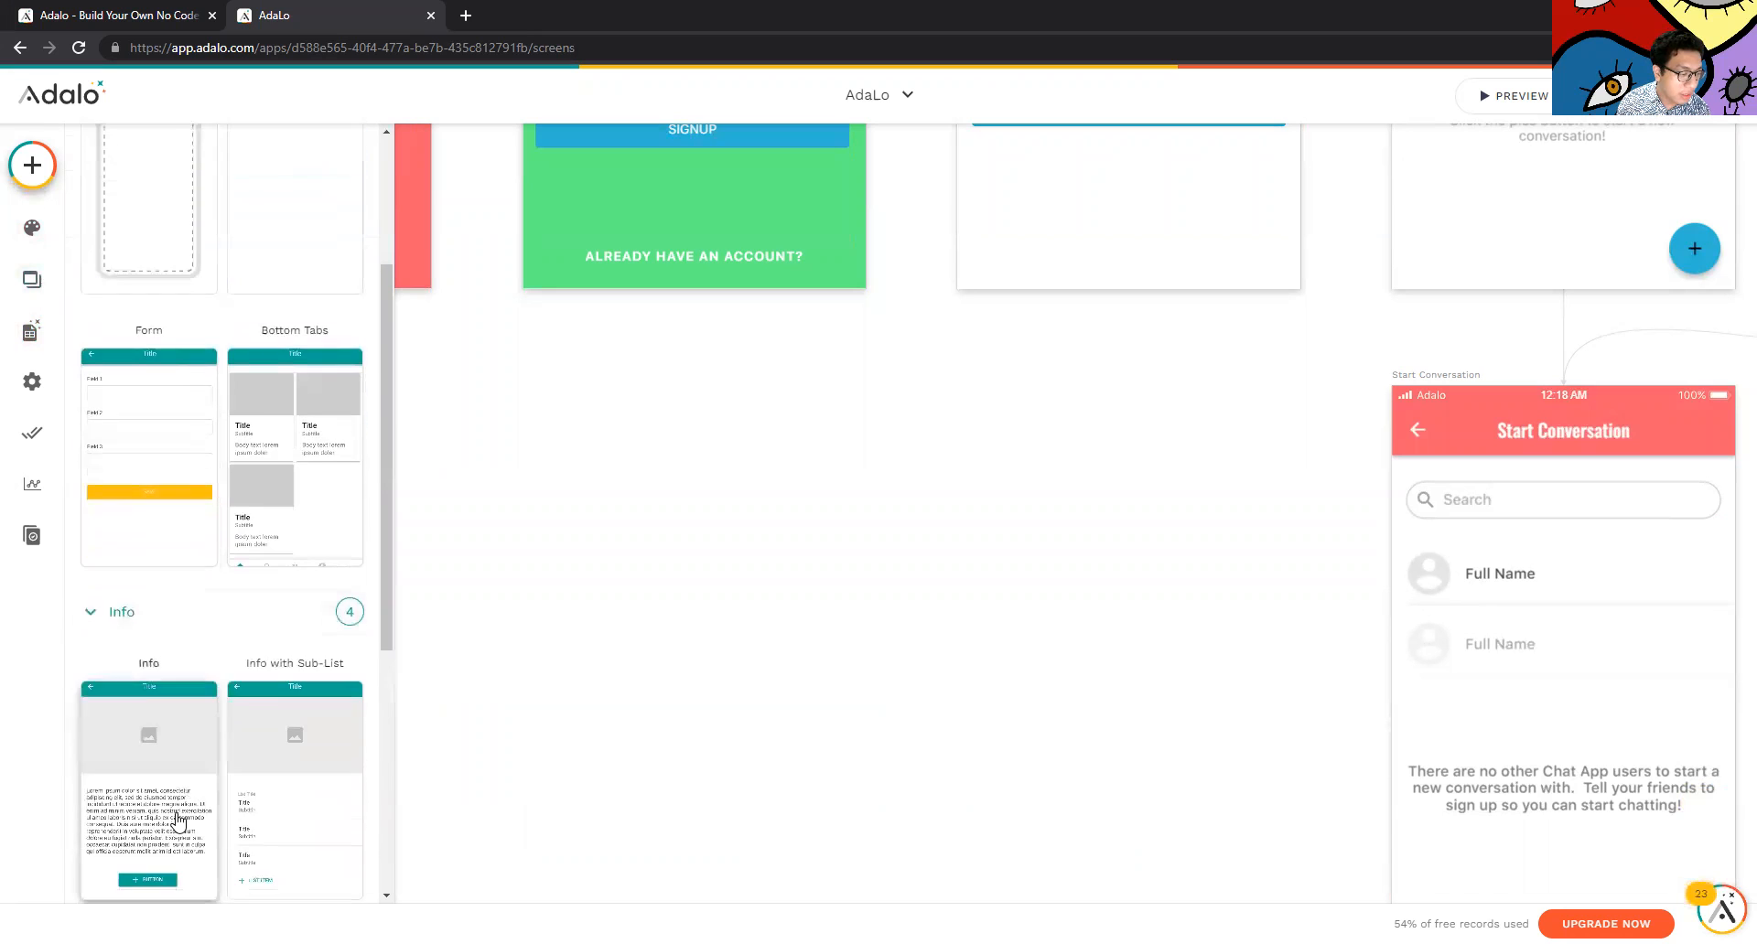
left_click(196, 739)
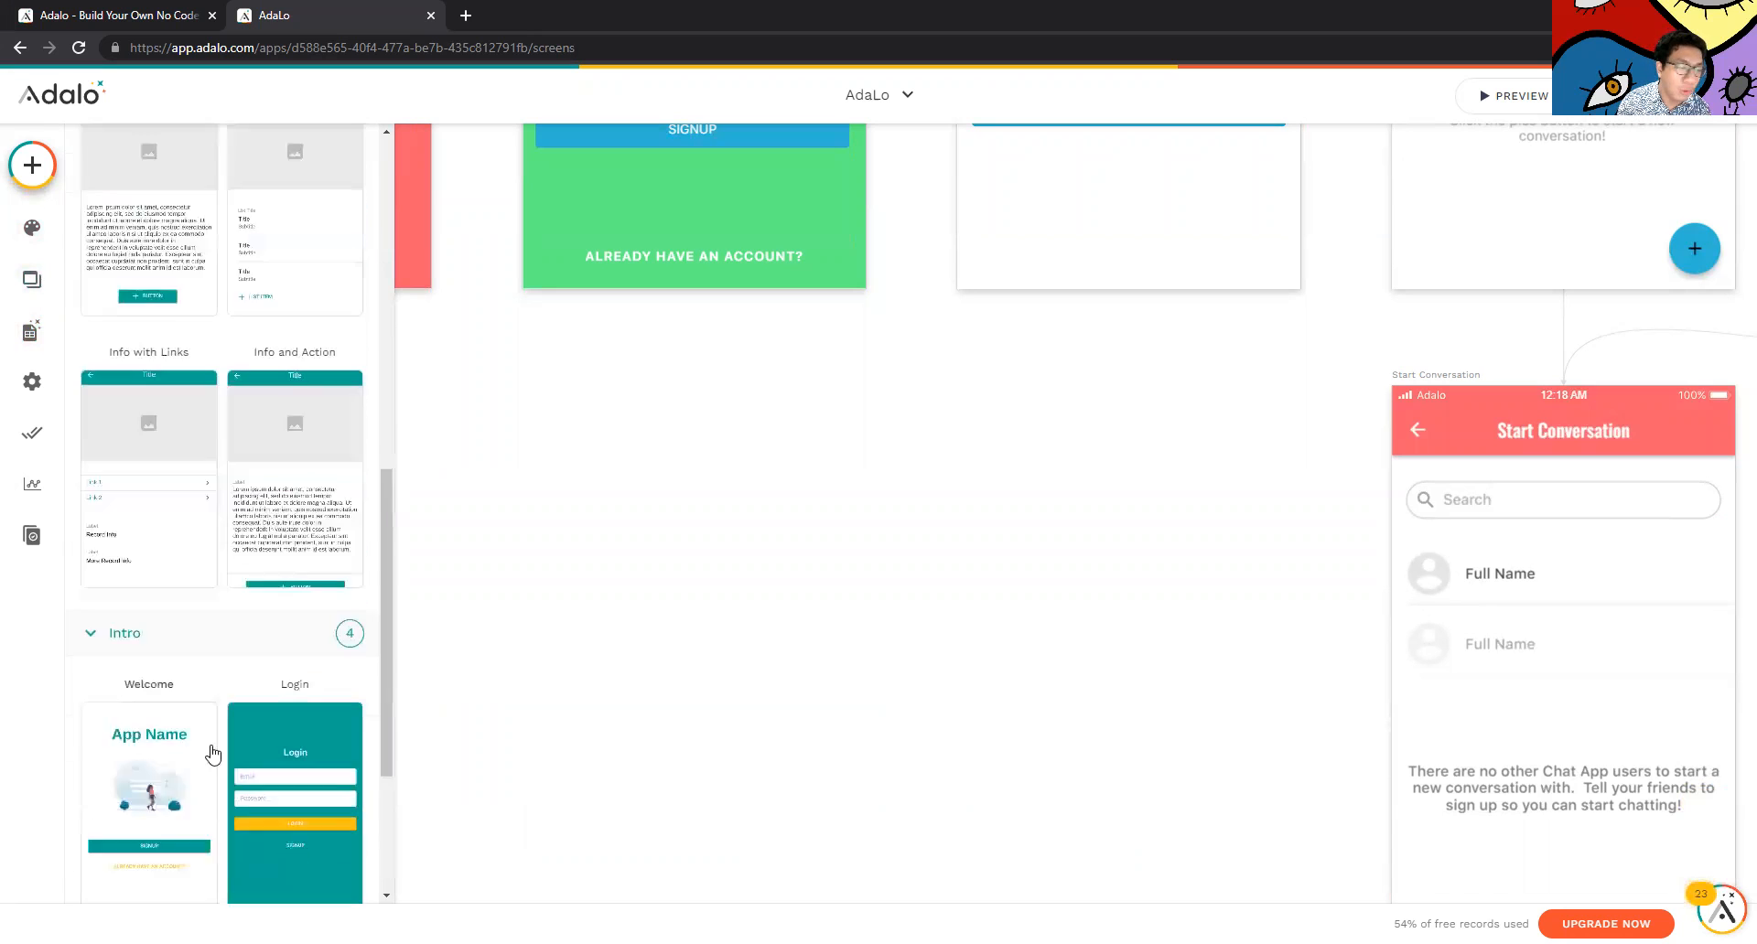
scroll(242, 787, "down", 5)
scroll(252, 785, "down", 8)
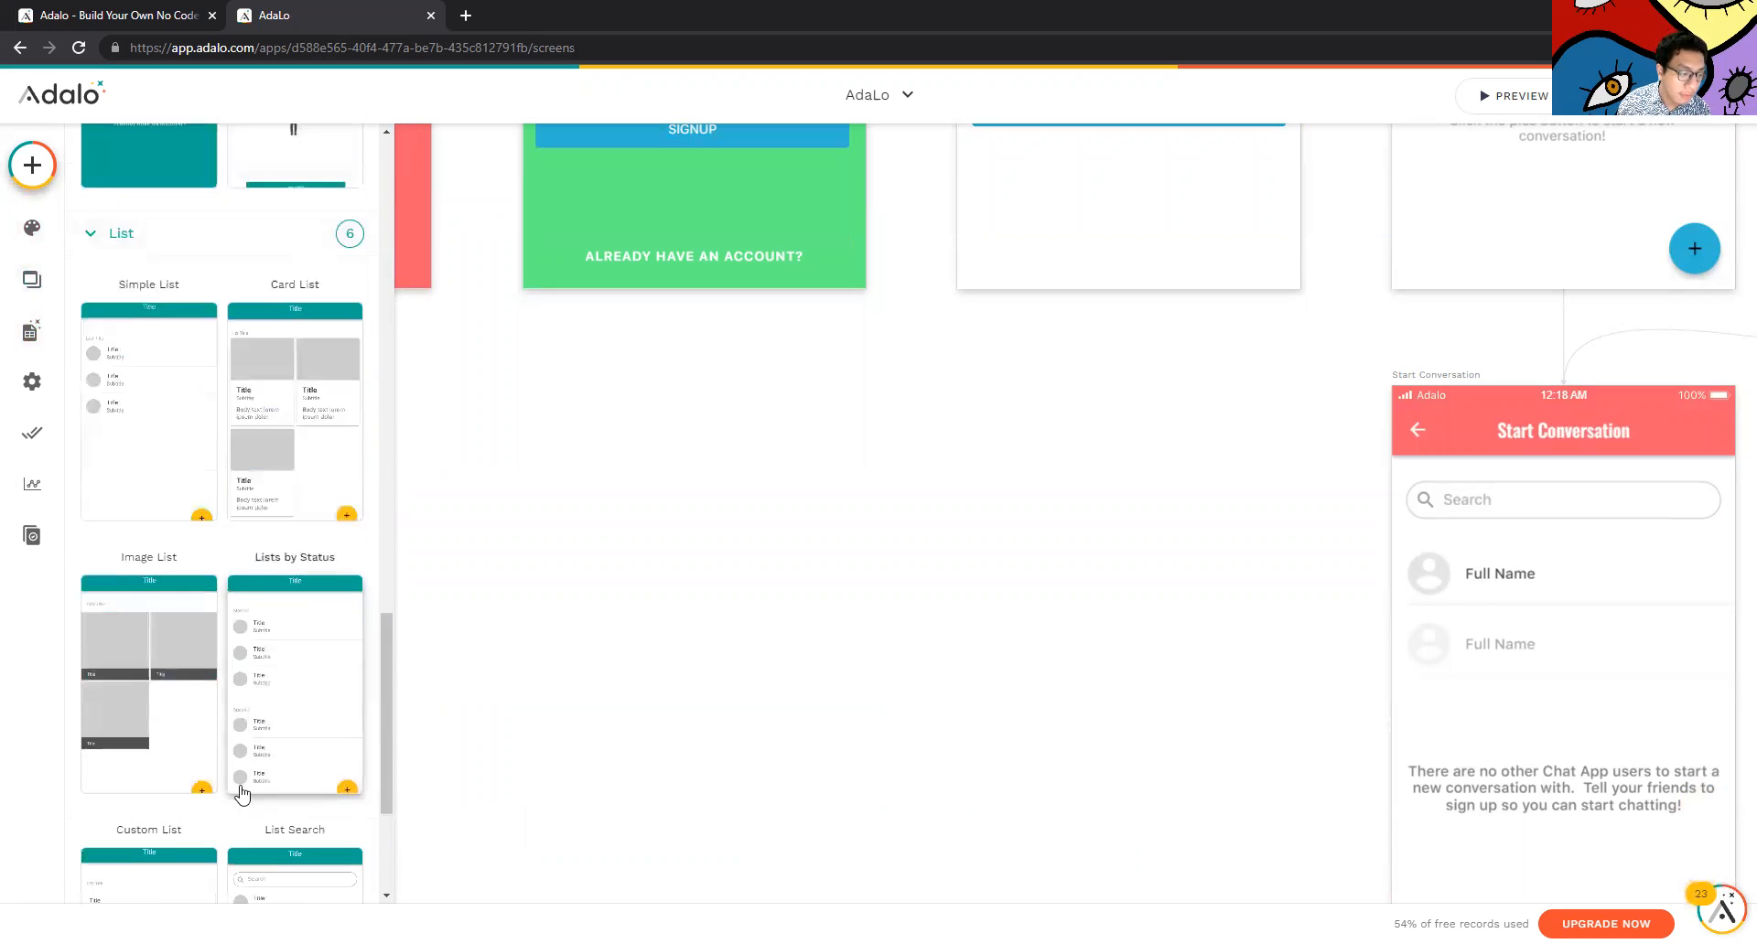
left_click(174, 826)
scroll(220, 810, "down", 1)
scroll(219, 810, "down", 5)
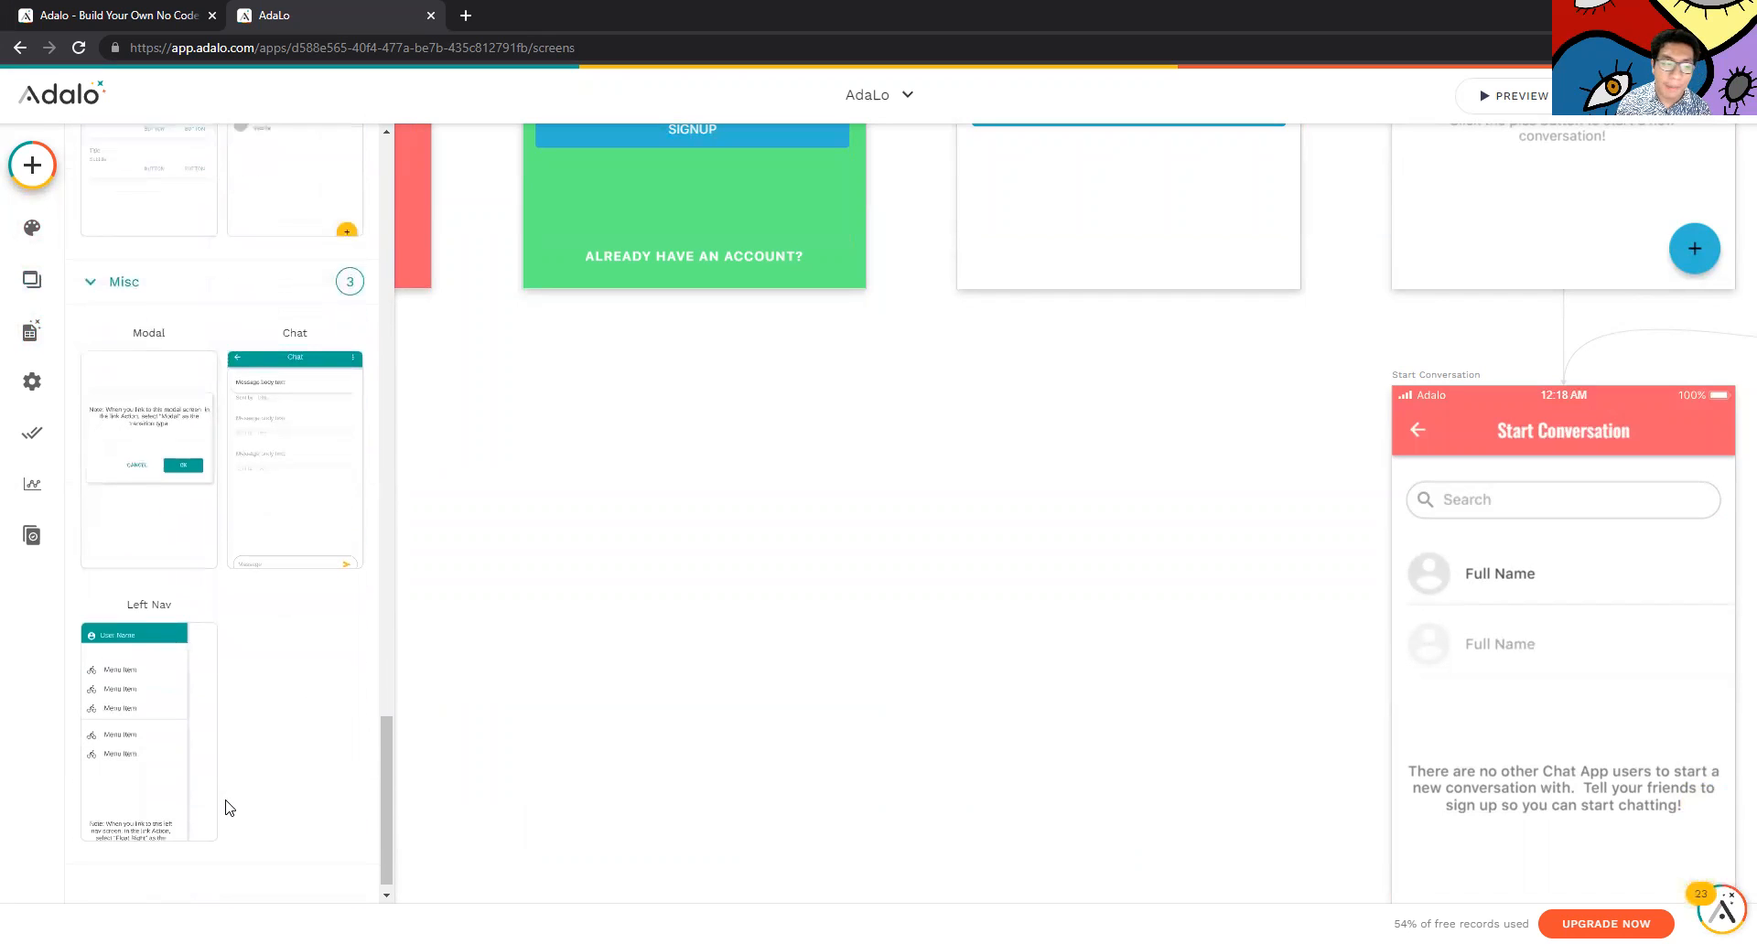
scroll(252, 746, "up", 1)
scroll(261, 729, "up", 10)
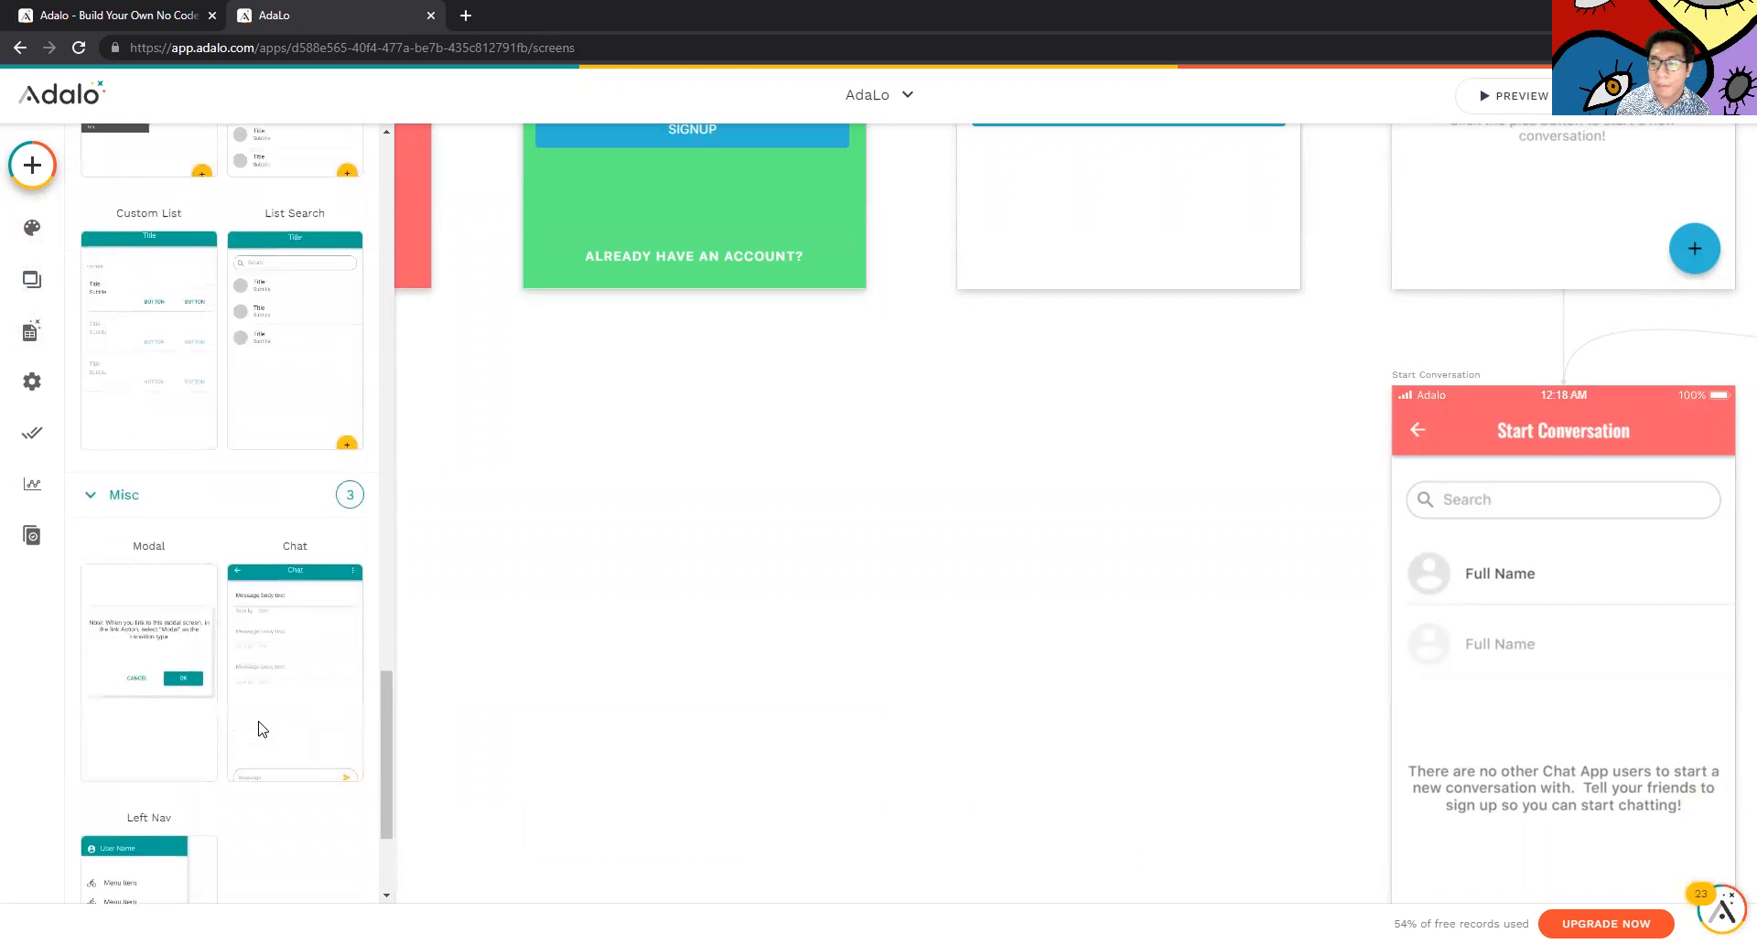
scroll(1098, 501, "up", 7)
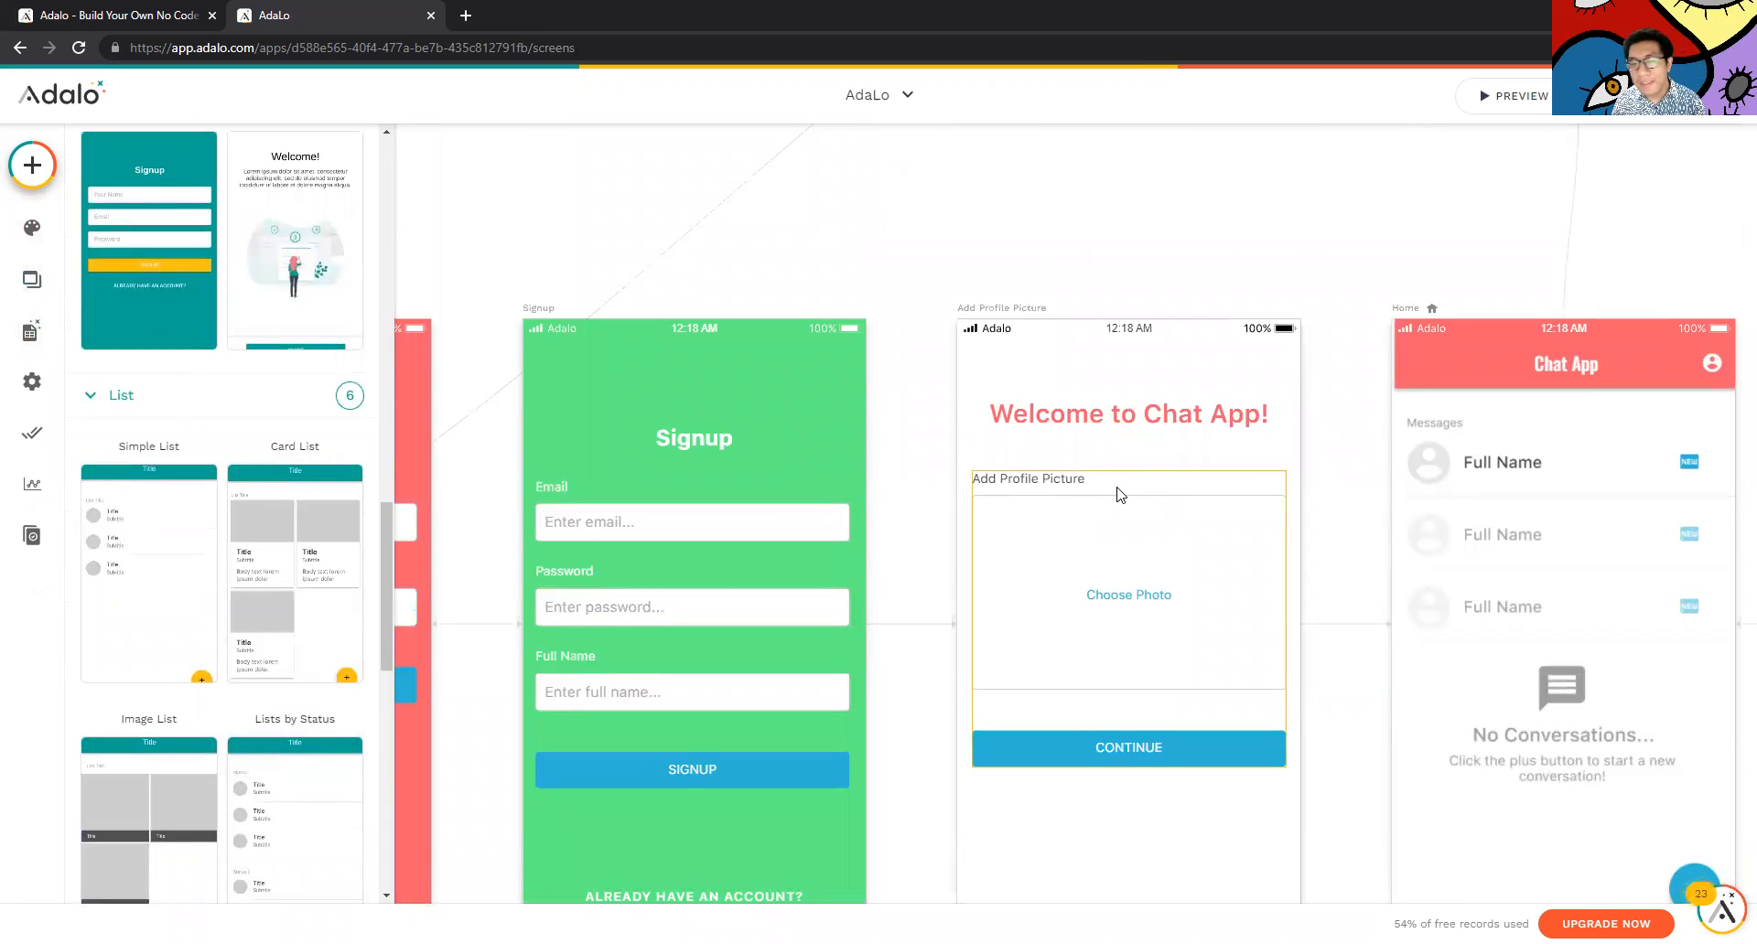
scroll(1120, 495, "down", 5)
scroll(1052, 494, "up", 8)
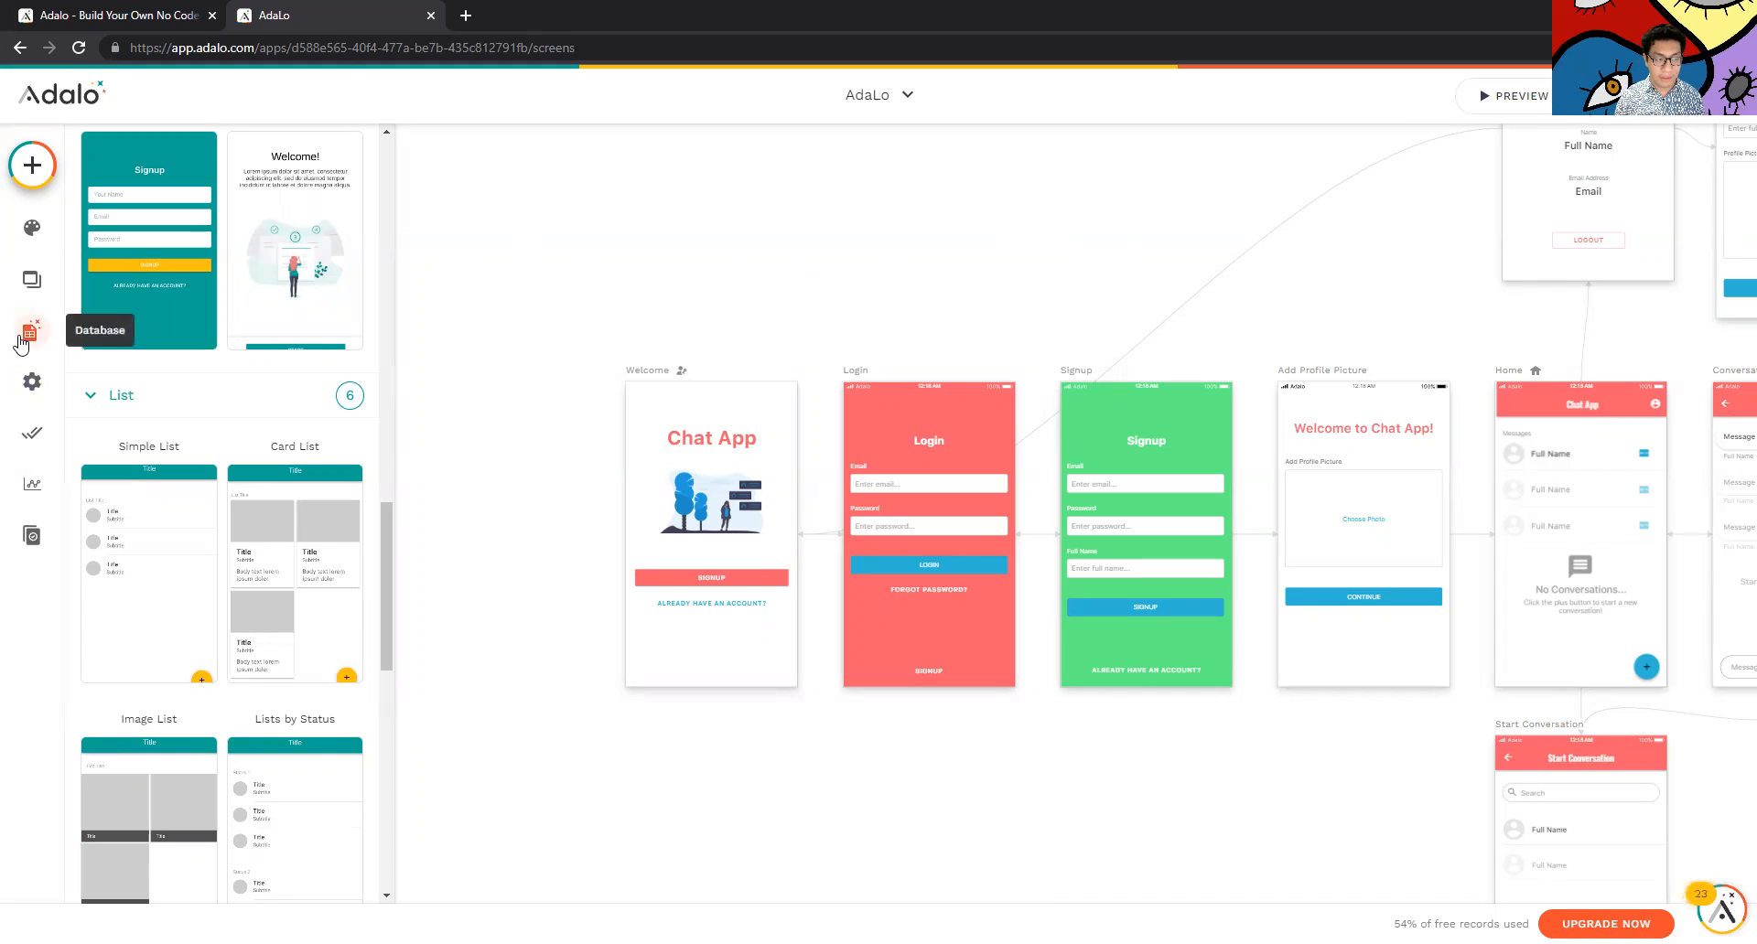
Reopen Database Collections to show the empty Data collection with Name and Tempat Tinggal
left_click(21, 343)
scroll(275, 439, "up", 1)
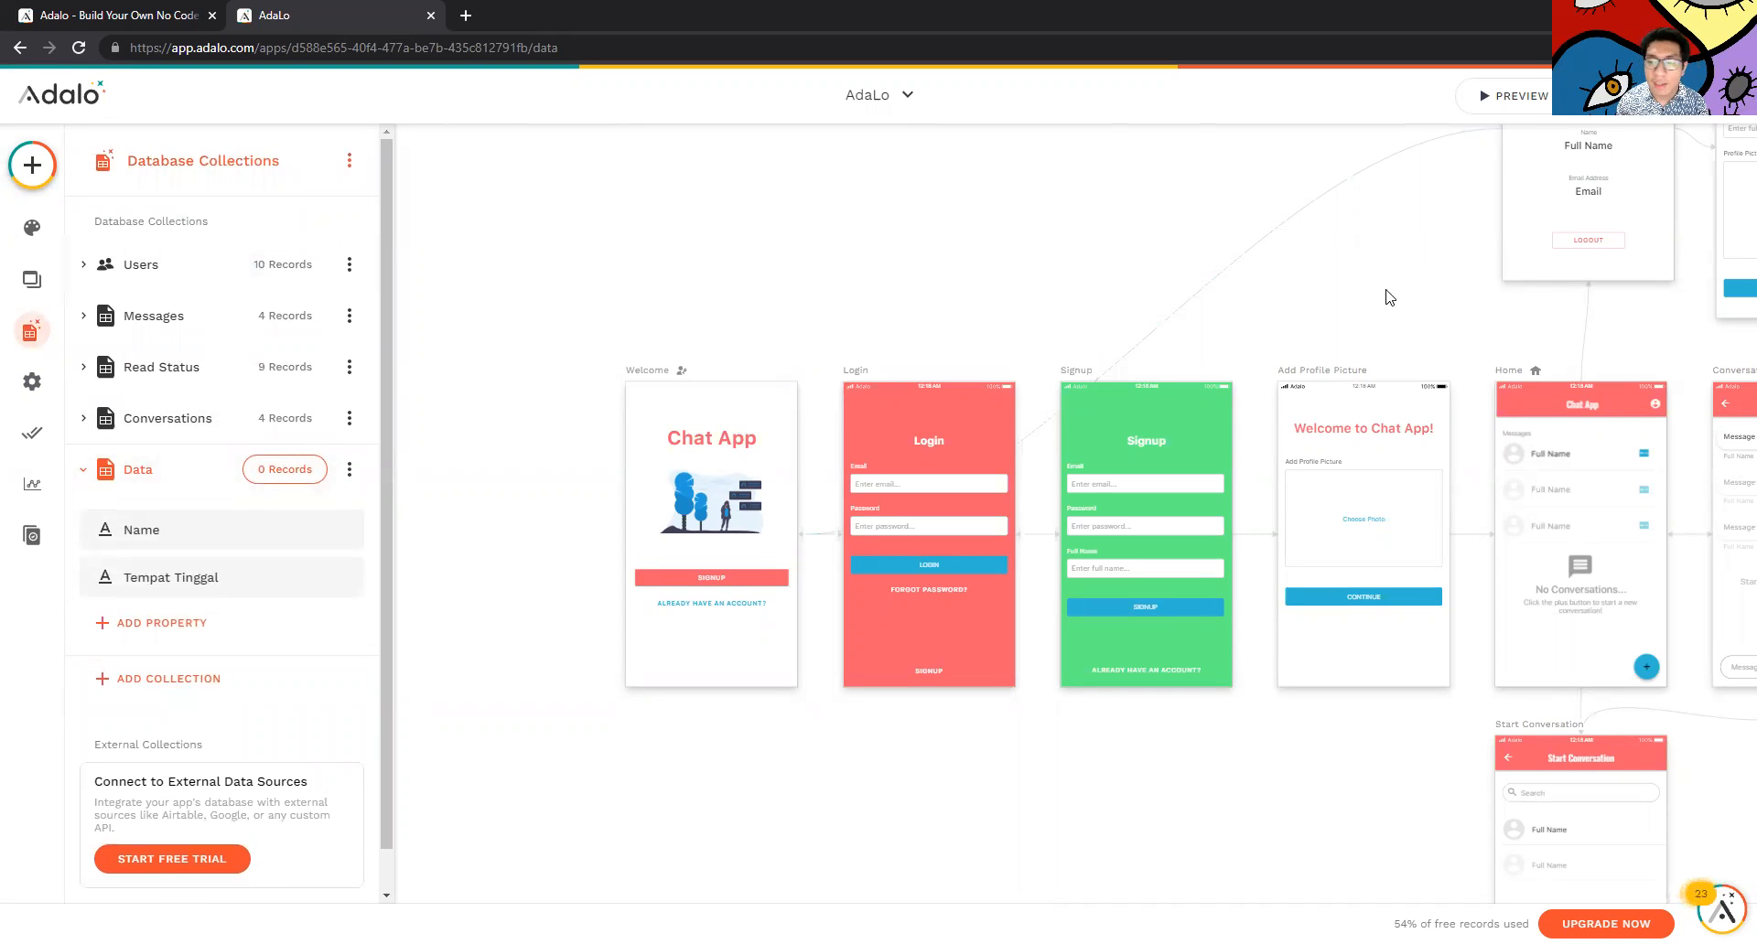
scroll(1389, 296, "right", 2)
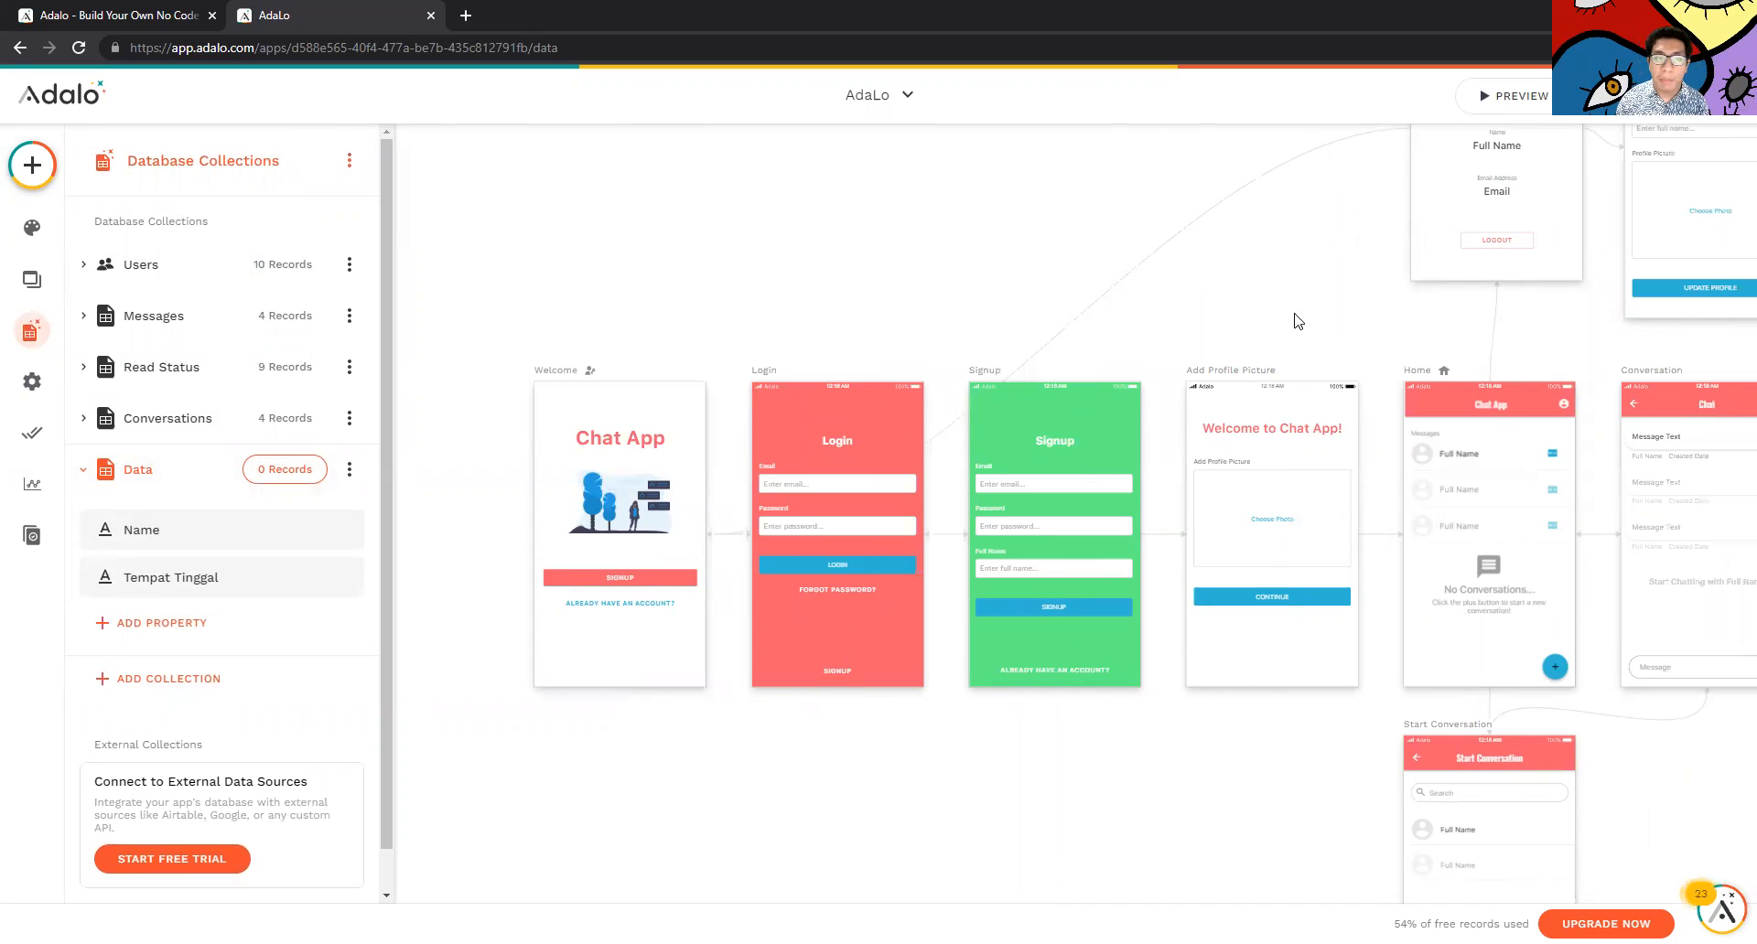